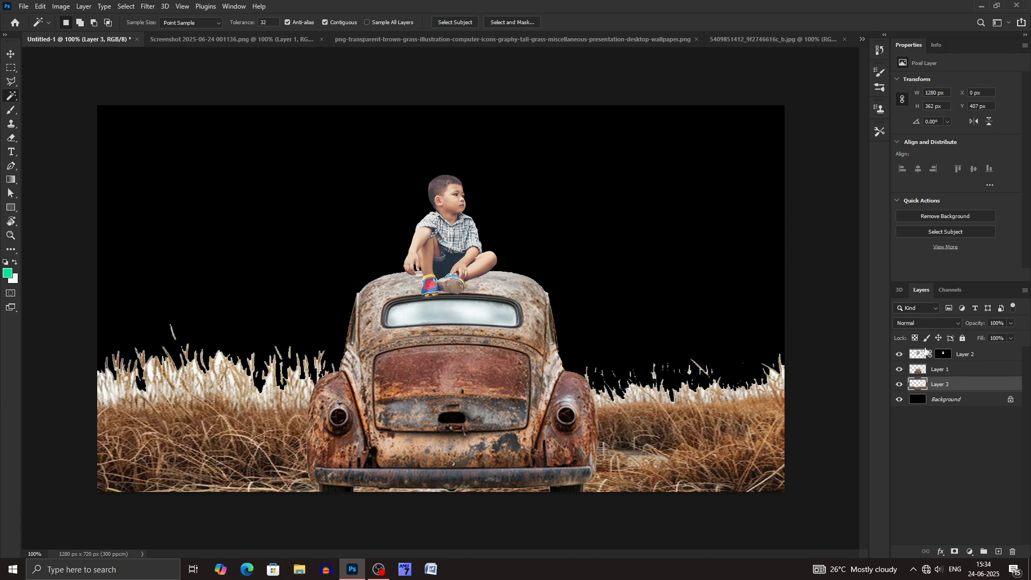
Step: Mask the dry-grass layer in Select and Mask, brushing across the grass and raising the contrast to 42%
{"action": "key", "text": "ctrl+z"}
{"action": "key", "text": "ctrl+d"}
{"action": "left_click", "coordinate": [512, 22]}
{"action": "mouse_move", "coordinate": [115, 402]}
{"action": "left_mouse_down"}
{"action": "mouse_move", "coordinate": [784, 383]}
{"action": "mouse_move", "coordinate": [762, 478]}
{"action": "mouse_move", "coordinate": [248, 340]}
{"action": "mouse_move", "coordinate": [511, 376]}
{"action": "mouse_move", "coordinate": [734, 372]}
{"action": "left_mouse_up"}
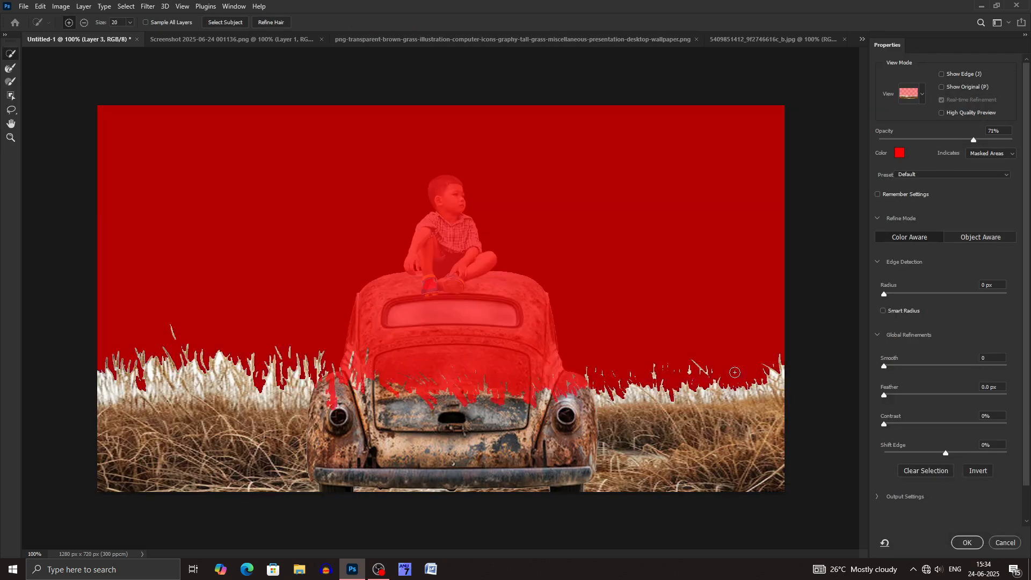
{"action": "mouse_move", "coordinate": [101, 329]}
{"action": "left_mouse_down"}
{"action": "mouse_move", "coordinate": [237, 357]}
{"action": "mouse_move", "coordinate": [278, 349]}
{"action": "mouse_move", "coordinate": [646, 363]}
{"action": "mouse_move", "coordinate": [737, 347]}
{"action": "mouse_move", "coordinate": [816, 346]}
{"action": "left_mouse_up"}
{"action": "left_click_drag", "start_coordinate": [885, 424], "coordinate": [901, 423]}
{"action": "left_click", "coordinate": [966, 543]}
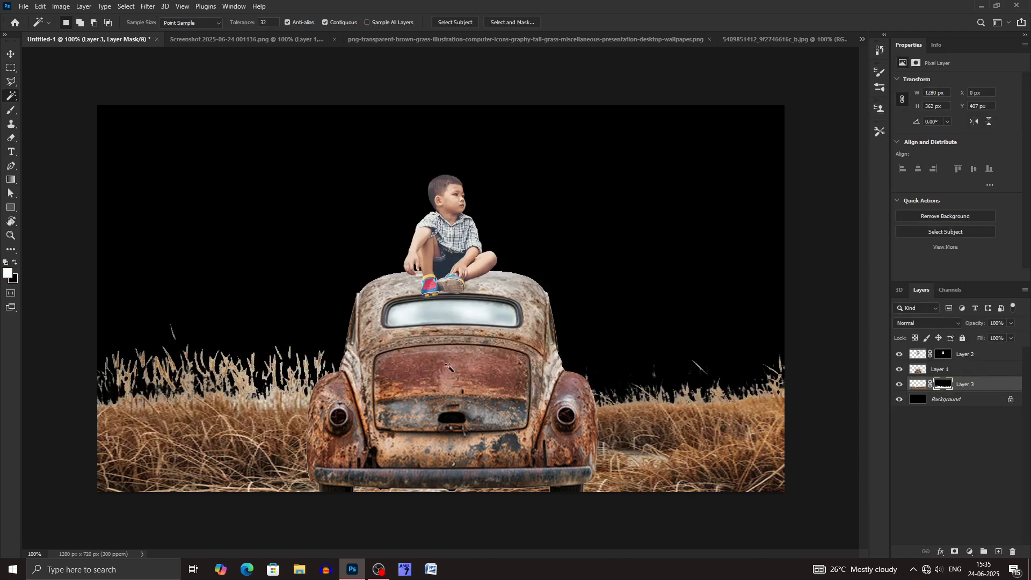
Step: Close the dry-grass screenshot and bring the tall-grass PNG into the composition, behind the rusty car
{"action": "key", "text": "v"}
{"action": "key", "text": "ctrl+0"}
{"action": "left_click", "coordinate": [220, 40]}
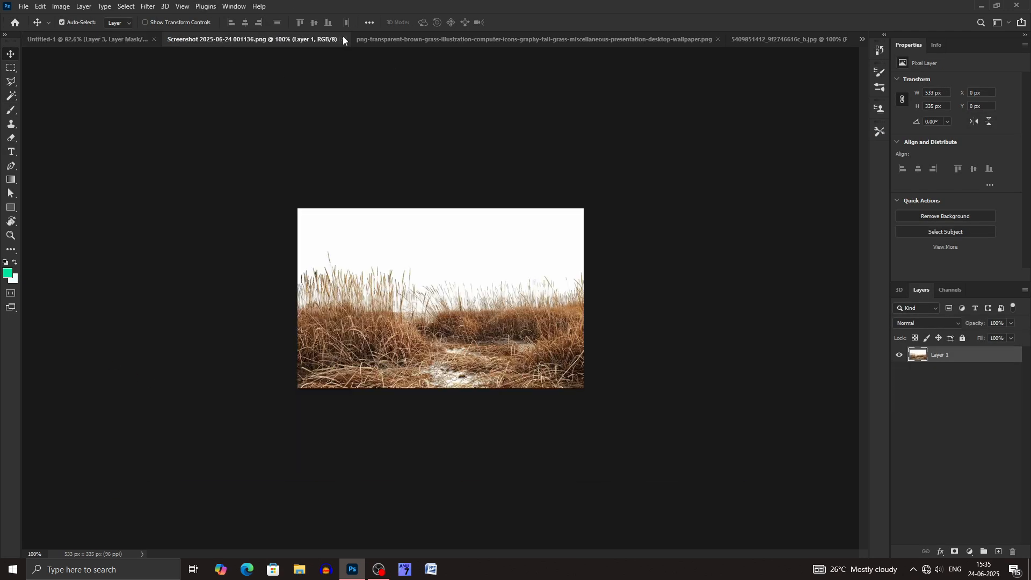
{"action": "left_click", "coordinate": [345, 39]}
{"action": "left_click", "coordinate": [352, 40]}
{"action": "left_click_drag", "start_coordinate": [498, 347], "coordinate": [446, 316]}
{"action": "left_click_drag", "start_coordinate": [559, 252], "coordinate": [629, 272]}
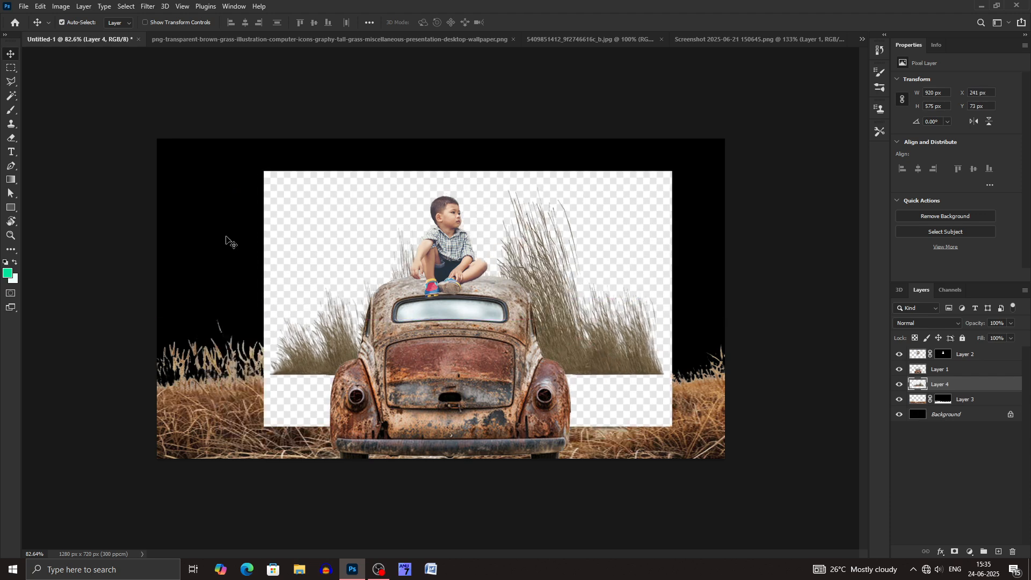
Step: Delete the checkered background around the tall grass with the Magic Wand and clear the selection
{"action": "key", "text": "w"}
{"action": "left_click", "coordinate": [297, 218]}
{"action": "key", "text": "Delete"}
{"action": "key", "text": "ctrl+d"}
Step: Select the tall grass in Select and Mask, brush its edges with the Refine Edge brush, and apply the result as a layer mask
{"action": "left_click", "coordinate": [511, 22]}
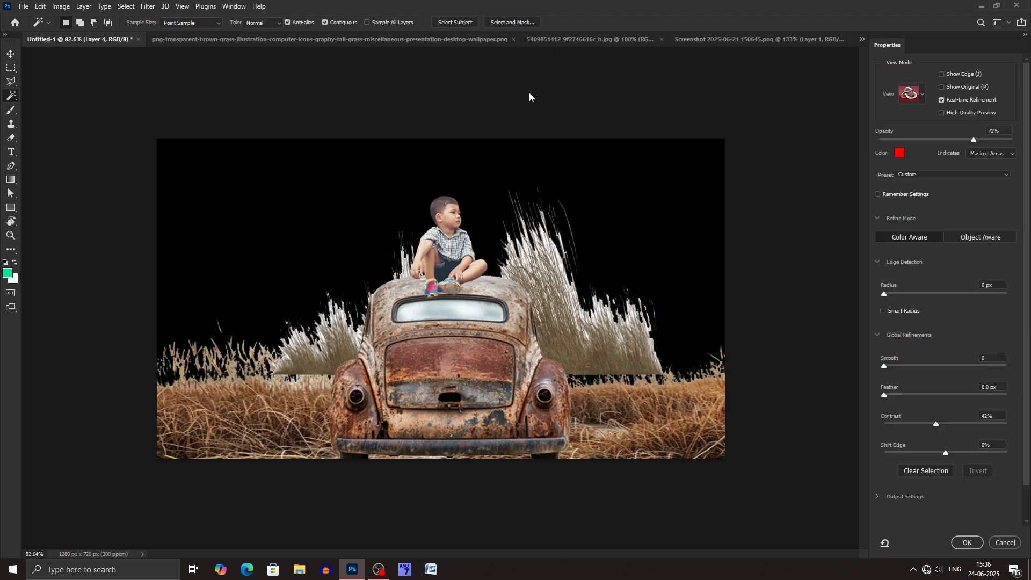
{"action": "mouse_move", "coordinate": [301, 351]}
{"action": "left_mouse_down"}
{"action": "mouse_move", "coordinate": [543, 312]}
{"action": "mouse_move", "coordinate": [642, 344]}
{"action": "left_mouse_up"}
{"action": "left_click_drag", "start_coordinate": [502, 257], "coordinate": [384, 282]}
{"action": "left_click", "coordinate": [10, 68]}
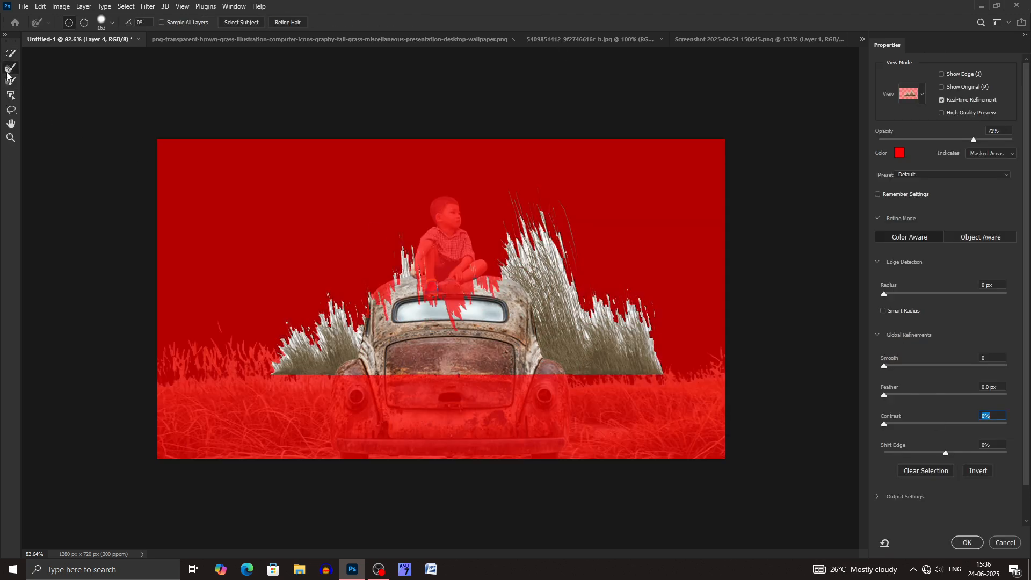
{"action": "mouse_move", "coordinate": [240, 370]}
{"action": "left_mouse_down"}
{"action": "mouse_move", "coordinate": [310, 324]}
{"action": "mouse_move", "coordinate": [366, 321]}
{"action": "mouse_move", "coordinate": [428, 279]}
{"action": "mouse_move", "coordinate": [565, 263]}
{"action": "mouse_move", "coordinate": [569, 289]}
{"action": "mouse_move", "coordinate": [621, 299]}
{"action": "left_mouse_up"}
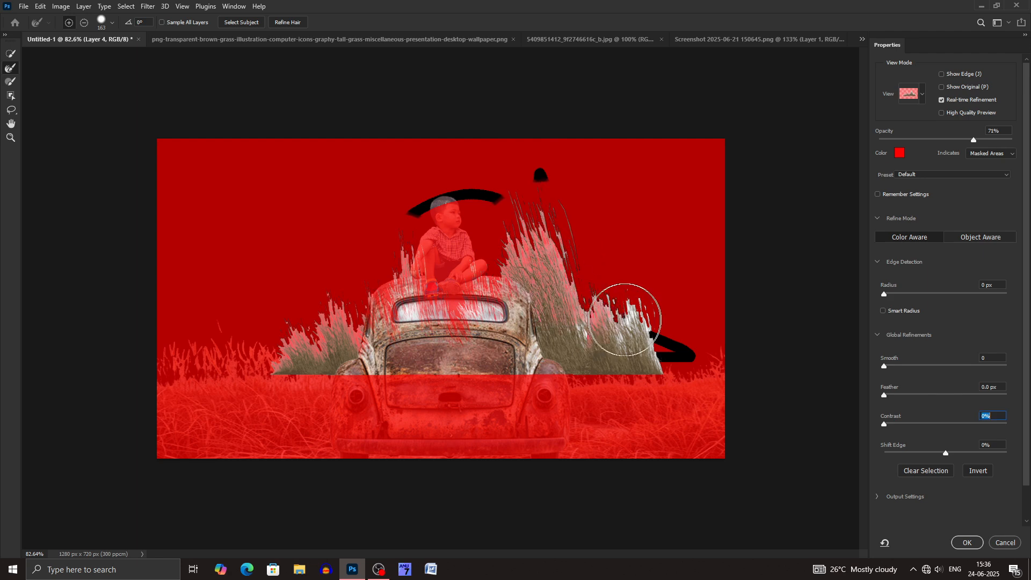
{"action": "left_click", "coordinate": [967, 542]}
Step: Move the masked tall grass down in the scene and stack its layer above the rusty car
{"action": "key", "text": "v"}
{"action": "left_click_drag", "start_coordinate": [600, 357], "coordinate": [671, 429]}
{"action": "left_click_drag", "start_coordinate": [974, 384], "coordinate": [969, 362]}
{"action": "left_click", "coordinate": [918, 369]}
Step: Scale down the tall grass and place it along the canvas's lower edge in front of the rusty car
{"action": "key", "text": "ctrl+t"}
{"action": "left_click_drag", "start_coordinate": [735, 354], "coordinate": [585, 353]}
{"action": "left_click_drag", "start_coordinate": [526, 366], "coordinate": [575, 419]}
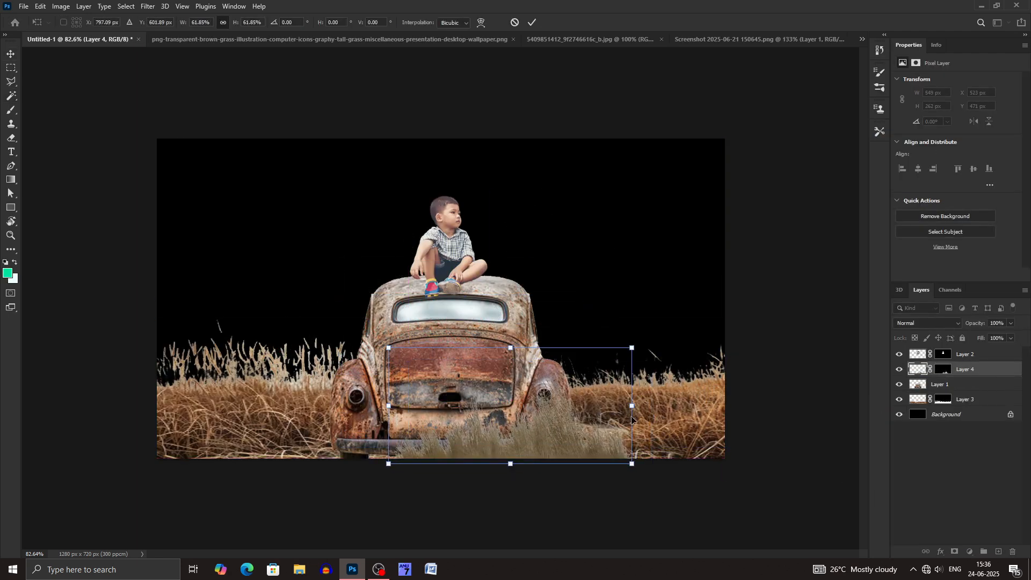
{"action": "left_click_drag", "start_coordinate": [632, 347], "coordinate": [669, 330]}
{"action": "left_click_drag", "start_coordinate": [545, 426], "coordinate": [568, 429]}
{"action": "left_click_drag", "start_coordinate": [682, 399], "coordinate": [642, 399]}
{"action": "left_click_drag", "start_coordinate": [611, 414], "coordinate": [306, 447]}
{"action": "left_click", "coordinate": [532, 22]}
Step: Duplicate the tall-grass layer, flip the copy horizontally, and resize it to cover the lower area left of the car
{"action": "key", "text": "ctrl+j"}
{"action": "left_click", "coordinate": [976, 122]}
{"action": "key", "text": "ctrl+t"}
{"action": "left_click_drag", "start_coordinate": [377, 417], "coordinate": [513, 418]}
{"action": "left_click_drag", "start_coordinate": [454, 442], "coordinate": [383, 413]}
{"action": "key", "text": "Return"}
{"action": "left_click_drag", "start_coordinate": [277, 447], "coordinate": [294, 446]}
{"action": "key", "text": "ctrl+t"}
{"action": "left_click_drag", "start_coordinate": [499, 430], "coordinate": [501, 396]}
{"action": "left_click_drag", "start_coordinate": [379, 430], "coordinate": [357, 434]}
{"action": "left_click_drag", "start_coordinate": [494, 424], "coordinate": [493, 435]}
Step: Place another flipped grass copy across the lower right of the scene and stack it beneath the original tall grass
{"action": "left_click_drag", "start_coordinate": [355, 435], "coordinate": [786, 431]}
{"action": "key", "text": "Return"}
{"action": "key", "text": "ctrl+j"}
{"action": "left_click", "coordinate": [973, 121]}
{"action": "left_click_drag", "start_coordinate": [992, 403], "coordinate": [992, 404]}
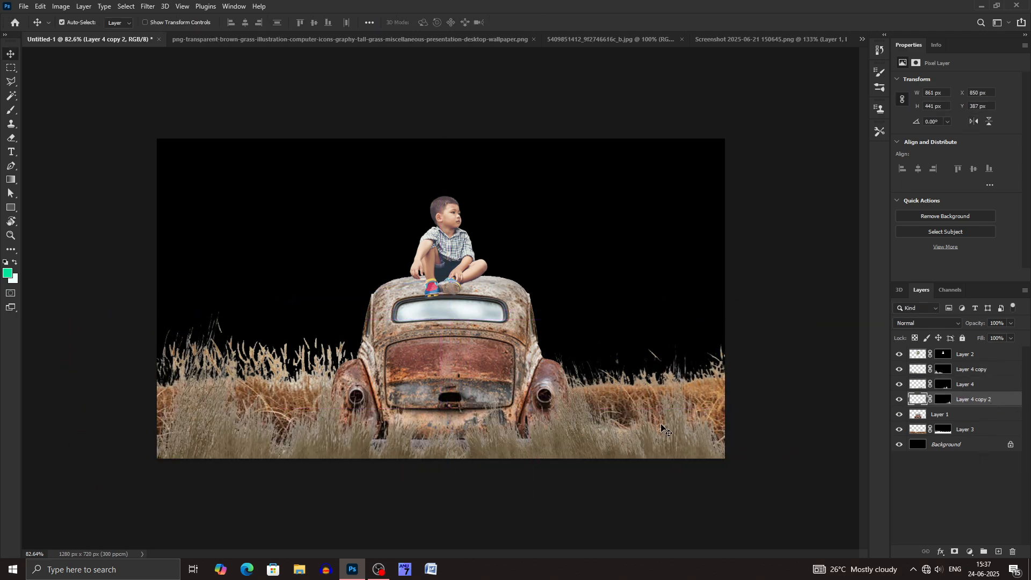
Step: Close the tall-grass PNG and bring the old bus photo into the composition
{"action": "left_click", "coordinate": [830, 376]}
{"action": "left_click", "coordinate": [242, 39]}
{"action": "left_click", "coordinate": [553, 39]}
{"action": "left_click", "coordinate": [354, 39]}
{"action": "left_click", "coordinate": [210, 40]}
{"action": "left_click_drag", "start_coordinate": [429, 239], "coordinate": [430, 268]}
{"action": "left_click_drag", "start_coordinate": [430, 268], "coordinate": [444, 279]}
Step: Scale the bus photo to 838 × 628 px over the middle of the scene
{"action": "key", "text": "ctrl+t"}
{"action": "left_click_drag", "start_coordinate": [441, 125], "coordinate": [441, 186]}
{"action": "left_click_drag", "start_coordinate": [454, 272], "coordinate": [455, 266]}
{"action": "left_click", "coordinate": [532, 23]}
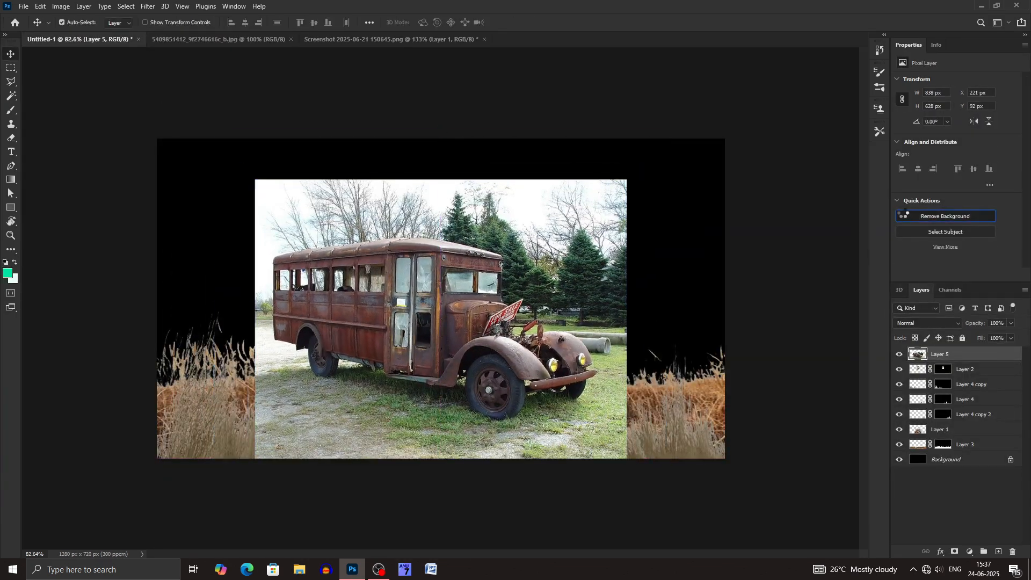
Step: Remove the bus photo's background, flip it horizontally, and stack it between the rusty car and the dry grass
{"action": "left_click", "coordinate": [912, 216]}
{"action": "left_click", "coordinate": [974, 122]}
{"action": "left_click_drag", "start_coordinate": [983, 357], "coordinate": [973, 436]}
Step: Resize the bus to 922 × 691 px and position it at the left edge of the scene, partly off the canvas
{"action": "key", "text": "ctrl+t"}
{"action": "left_click_drag", "start_coordinate": [544, 339], "coordinate": [375, 371]}
{"action": "left_click_drag", "start_coordinate": [418, 212], "coordinate": [401, 226]}
{"action": "mouse_move", "coordinate": [344, 361]}
{"action": "left_mouse_down"}
{"action": "mouse_move", "coordinate": [319, 359]}
{"action": "mouse_move", "coordinate": [371, 351]}
{"action": "mouse_move", "coordinate": [359, 350]}
{"action": "left_mouse_up"}
{"action": "left_click_drag", "start_coordinate": [335, 359], "coordinate": [430, 345]}
{"action": "left_click_drag", "start_coordinate": [393, 364], "coordinate": [382, 344]}
{"action": "mouse_move", "coordinate": [370, 375]}
{"action": "left_mouse_down"}
{"action": "mouse_move", "coordinate": [343, 345]}
{"action": "mouse_move", "coordinate": [342, 380]}
{"action": "left_mouse_up"}
{"action": "key", "text": "Return"}
{"action": "left_click_drag", "start_coordinate": [299, 305], "coordinate": [310, 308]}
Step: Soften the lower part of the bus around its wheel with a soft 29 px Eraser at 0% hardness
{"action": "key", "text": "e"}
{"action": "right_click", "coordinate": [301, 304]}
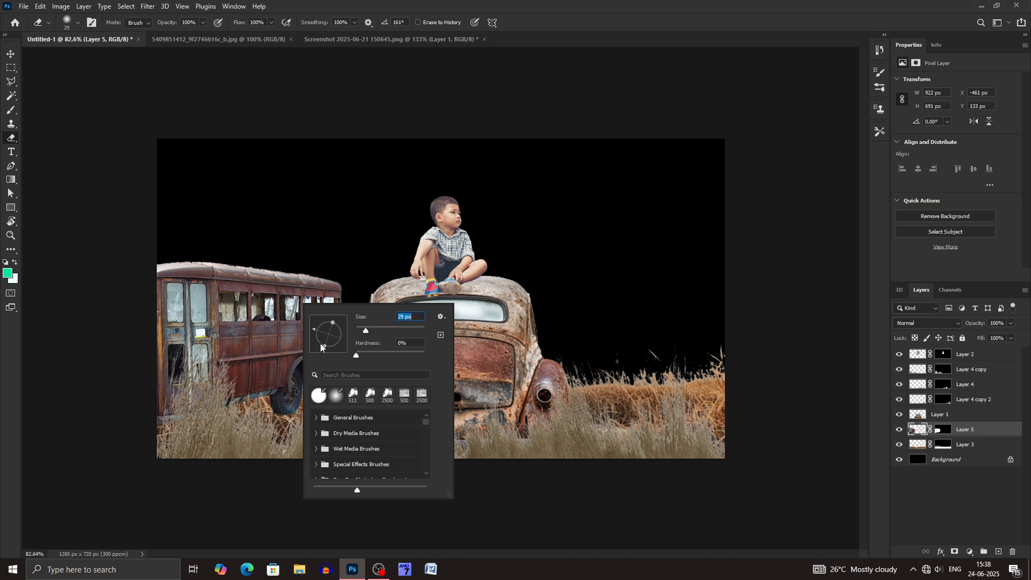
{"action": "left_click", "coordinate": [275, 417]}
{"action": "right_click", "coordinate": [300, 401]}
{"action": "left_click", "coordinate": [281, 411]}
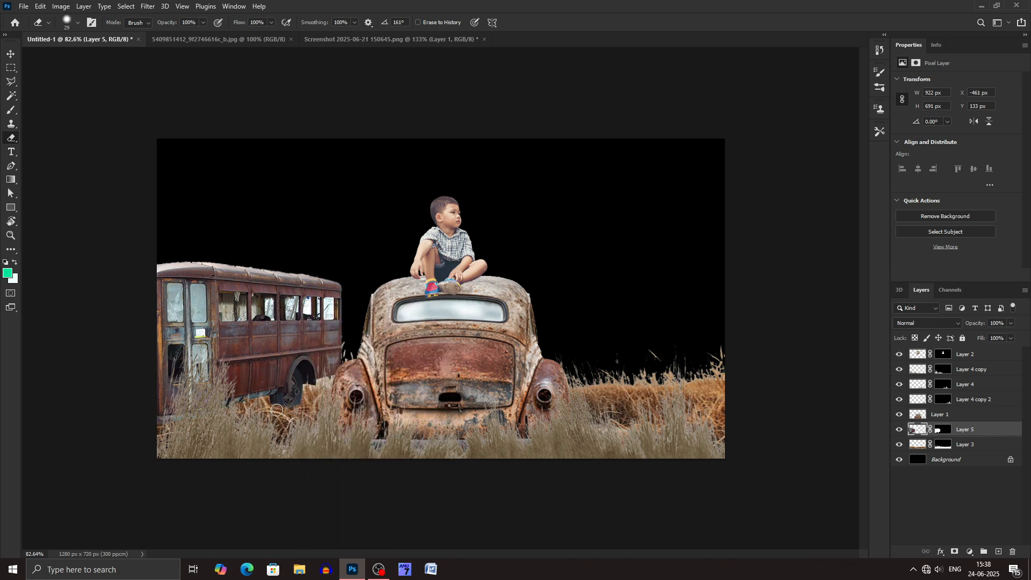
{"action": "mouse_move", "coordinate": [291, 357]}
{"action": "left_mouse_down"}
{"action": "mouse_move", "coordinate": [291, 367]}
{"action": "mouse_move", "coordinate": [291, 359]}
{"action": "left_mouse_up"}
Step: Duplicate the left tall-grass layer and stack the copy between the rusty car and the bus
{"action": "left_click", "coordinate": [220, 402]}
{"action": "key", "text": "ctrl+j"}
{"action": "left_click_drag", "start_coordinate": [965, 370], "coordinate": [967, 438]}
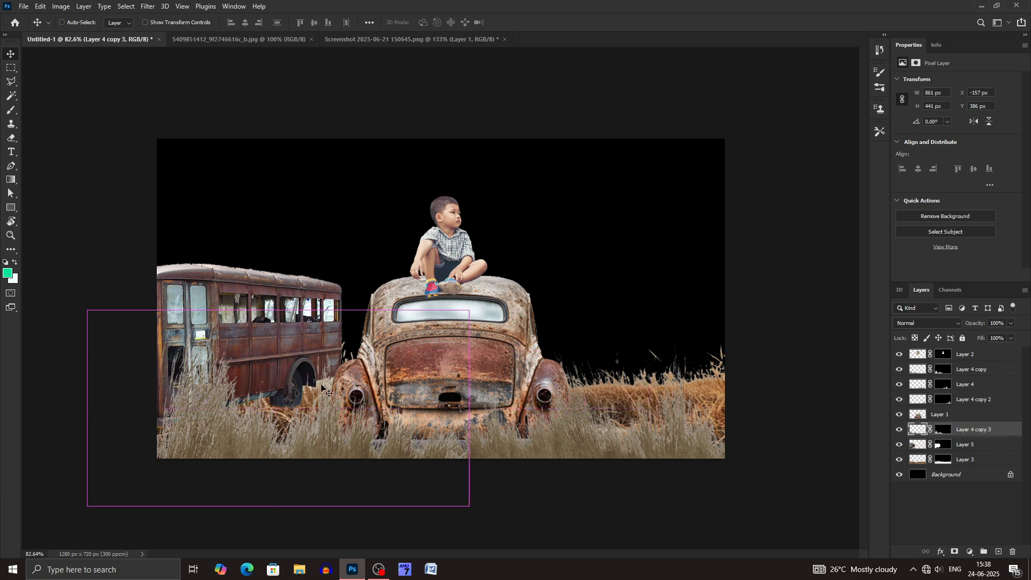
Step: Scale the grass copy to 59.81% and place it over the bus's wheel
{"action": "key", "text": "ctrl+t"}
{"action": "left_click_drag", "start_coordinate": [469, 408], "coordinate": [307, 384]}
{"action": "left_click_drag", "start_coordinate": [338, 399], "coordinate": [391, 397]}
{"action": "left_click_drag", "start_coordinate": [357, 400], "coordinate": [427, 396]}
{"action": "mouse_move", "coordinate": [384, 404]}
{"action": "left_mouse_down"}
{"action": "mouse_move", "coordinate": [348, 398]}
{"action": "mouse_move", "coordinate": [407, 395]}
{"action": "mouse_move", "coordinate": [367, 388]}
{"action": "mouse_move", "coordinate": [371, 397]}
{"action": "left_mouse_up"}
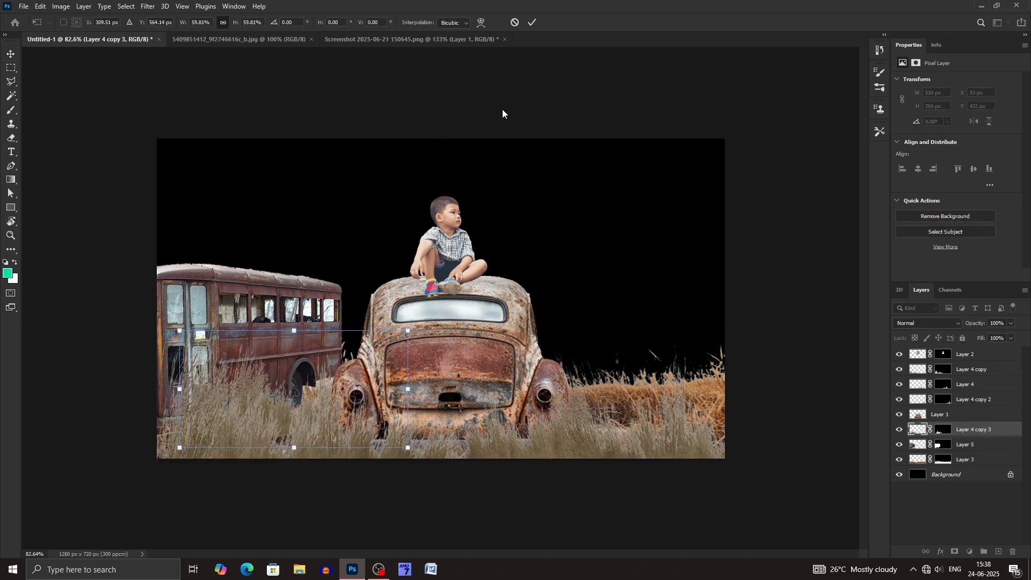
{"action": "left_click", "coordinate": [532, 23]}
Step: Bring the old sedan into the composition behind the rusty car, with its background removed, and flip it horizontally
{"action": "left_click", "coordinate": [355, 40]}
{"action": "left_click_drag", "start_coordinate": [332, 223], "coordinate": [250, 173]}
{"action": "left_click", "coordinate": [973, 122]}
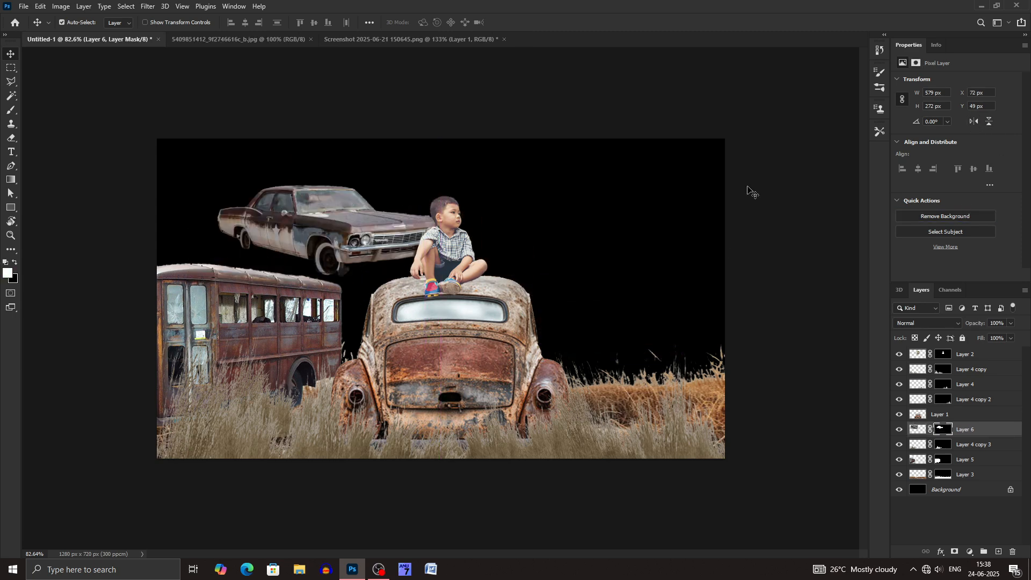
Step: Enlarge the sedan to 168.19% and position it at the right edge of the scene, partly off the canvas
{"action": "left_click_drag", "start_coordinate": [326, 224], "coordinate": [701, 373]}
{"action": "key", "text": "ctrl+t"}
{"action": "left_click_drag", "start_coordinate": [693, 310], "coordinate": [693, 246]}
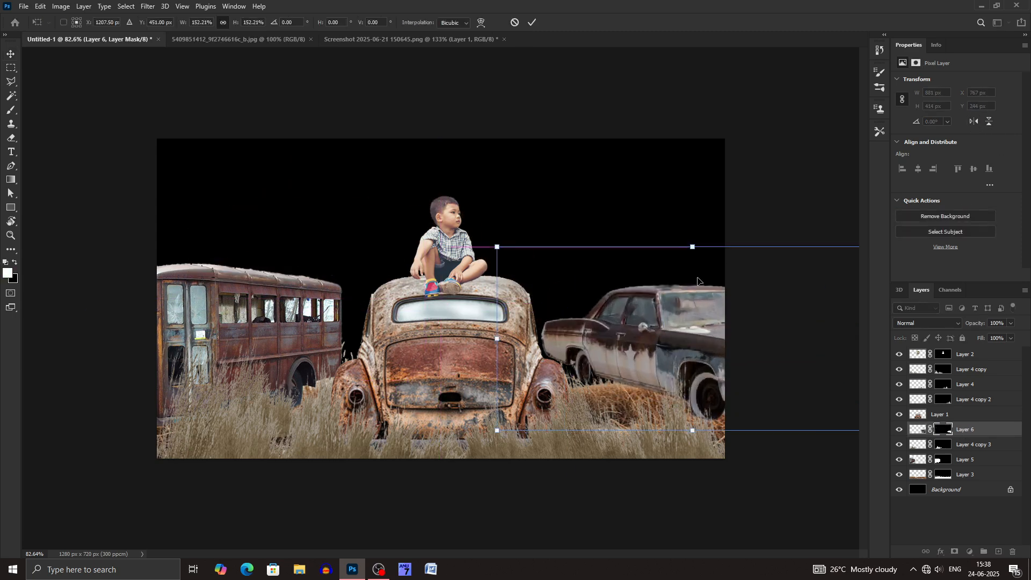
{"action": "left_click_drag", "start_coordinate": [705, 337], "coordinate": [732, 344]}
{"action": "left_click_drag", "start_coordinate": [720, 253], "coordinate": [720, 234]}
{"action": "left_click_drag", "start_coordinate": [720, 274], "coordinate": [763, 292]}
{"action": "key", "text": "Return"}
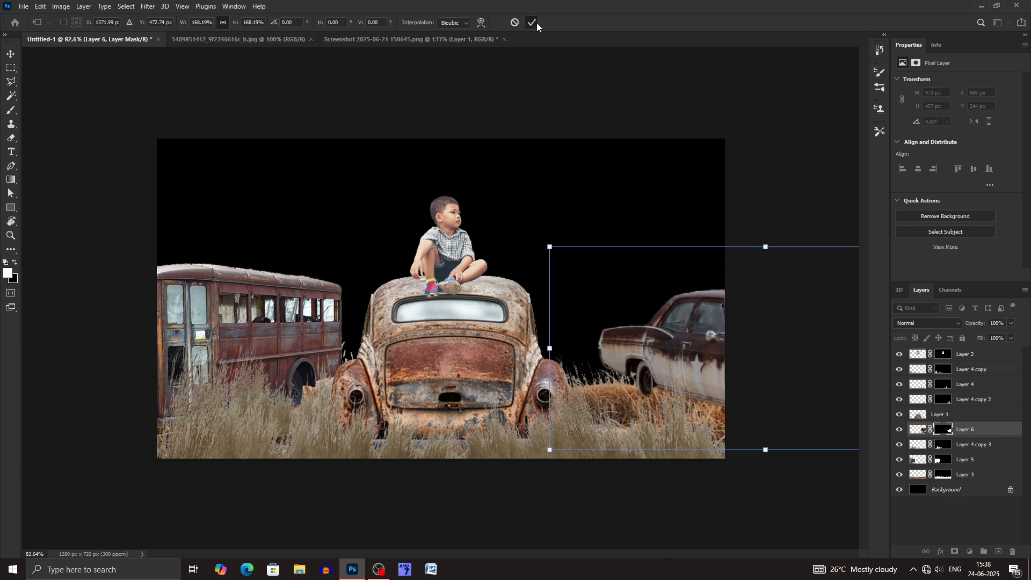
{"action": "key", "text": "v"}
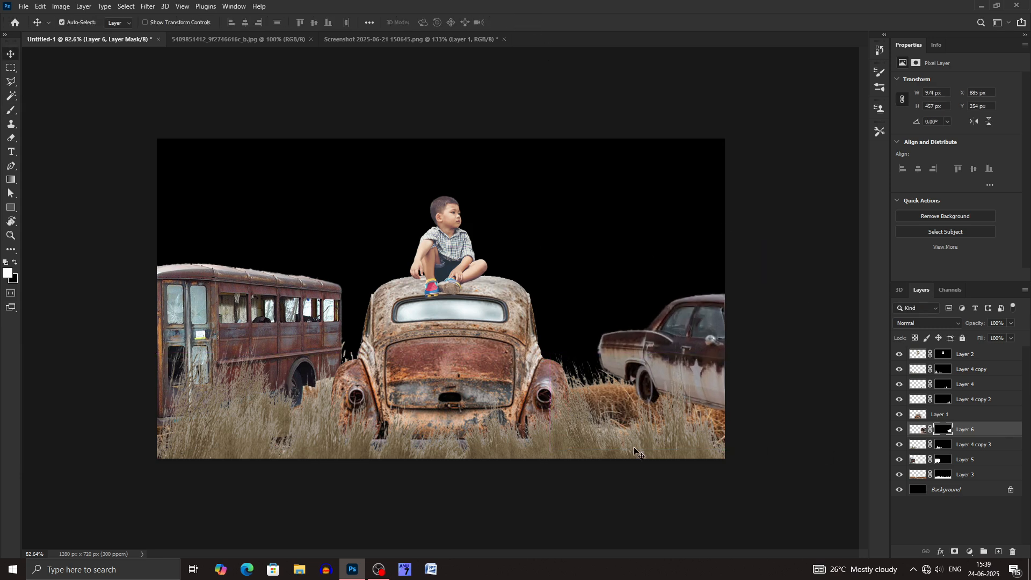
Step: Duplicate the small grass layer in front of the bus, move the copy to the sedan, and stack it above the sedan's layer
{"action": "left_click", "coordinate": [502, 422], "text": "ctrl"}
{"action": "left_click", "coordinate": [268, 384], "text": "ctrl"}
{"action": "key", "text": "ctrl+j"}
{"action": "key", "text": "ctrl+t"}
{"action": "left_click_drag", "start_coordinate": [368, 383], "coordinate": [702, 383]}
{"action": "key", "text": "Return"}
{"action": "left_click_drag", "start_coordinate": [997, 447], "coordinate": [996, 422]}
Step: Resize and position the copied grass across the lower body of the sedan
{"action": "key", "text": "ctrl+t"}
{"action": "left_click_drag", "start_coordinate": [744, 388], "coordinate": [666, 389]}
{"action": "left_click_drag", "start_coordinate": [610, 386], "coordinate": [768, 390]}
{"action": "mouse_move", "coordinate": [736, 426]}
{"action": "left_mouse_down"}
{"action": "mouse_move", "coordinate": [706, 425]}
{"action": "mouse_move", "coordinate": [722, 424]}
{"action": "left_mouse_up"}
{"action": "key", "text": "Return"}
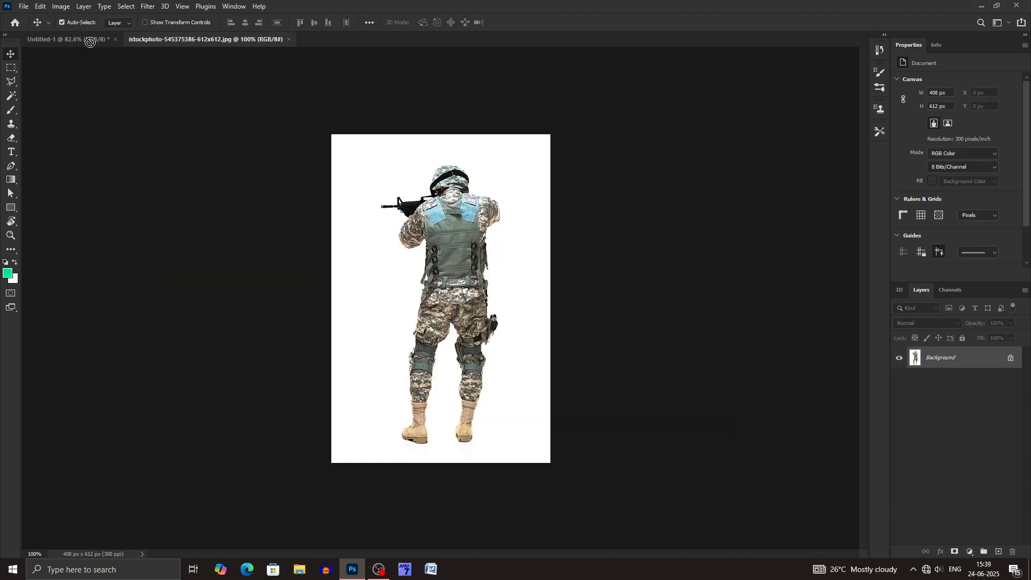
Step: Bring the standing soldier photo into the composition and remove its white background with a layer mask
{"action": "left_click_drag", "start_coordinate": [89, 42], "coordinate": [504, 290]}
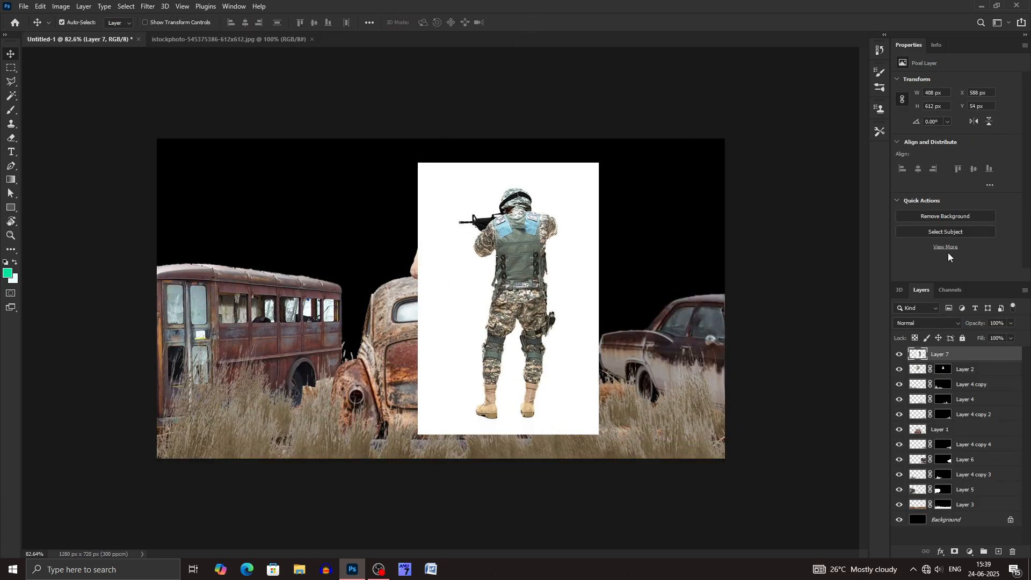
{"action": "mouse_move", "coordinate": [529, 242]}
{"action": "left_mouse_down"}
{"action": "mouse_move", "coordinate": [555, 247]}
{"action": "mouse_move", "coordinate": [529, 229]}
{"action": "left_mouse_up"}
{"action": "key", "text": "b"}
{"action": "right_click", "coordinate": [550, 234]}
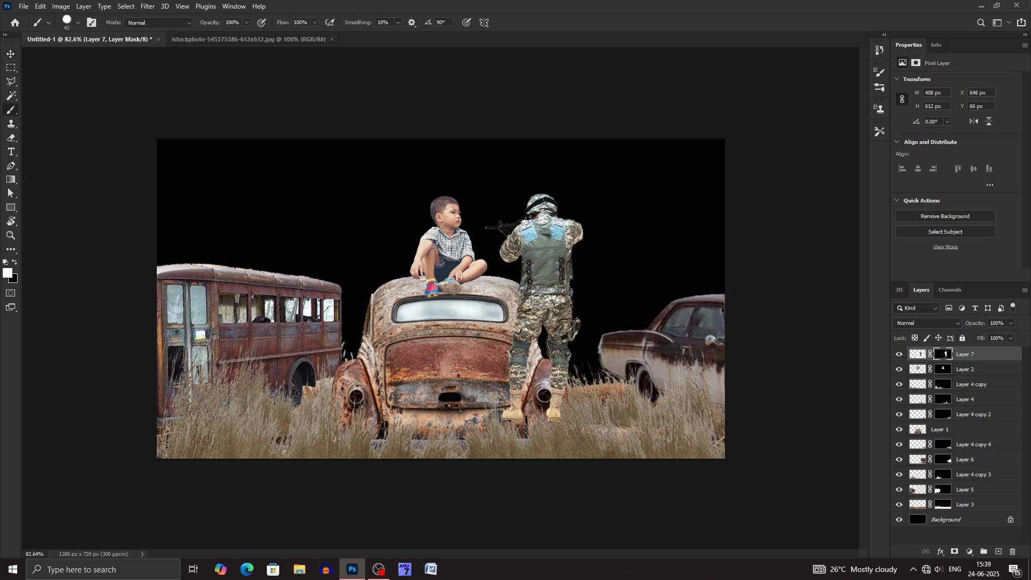
Step: Move the standing soldier to the right edge, stack him behind the front grass, and enlarge him
{"action": "key", "text": "v"}
{"action": "left_click_drag", "start_coordinate": [561, 261], "coordinate": [683, 301]}
{"action": "left_click_drag", "start_coordinate": [988, 356], "coordinate": [990, 421]}
{"action": "key", "text": "ctrl+t"}
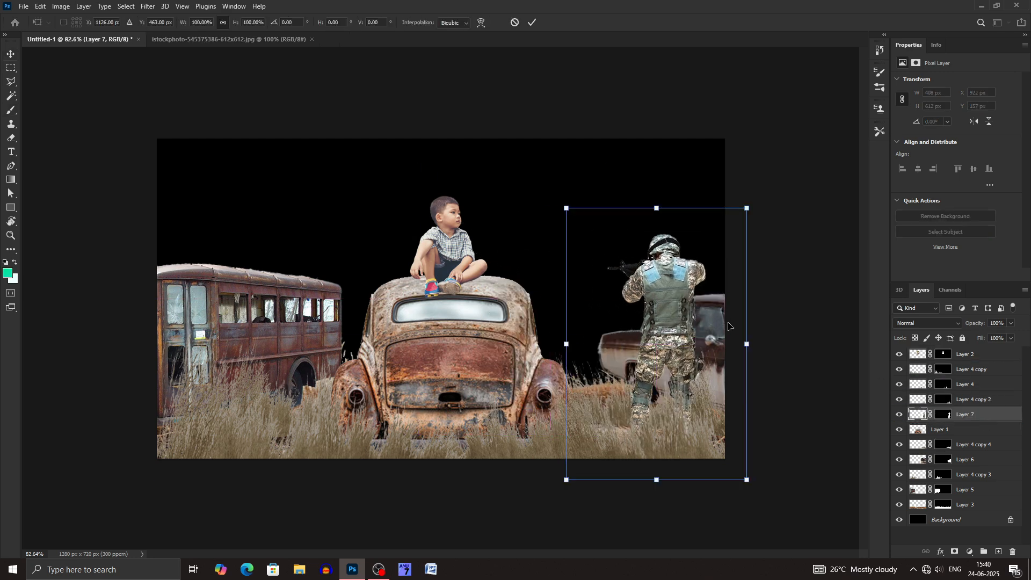
{"action": "left_click_drag", "start_coordinate": [746, 344], "coordinate": [795, 380]}
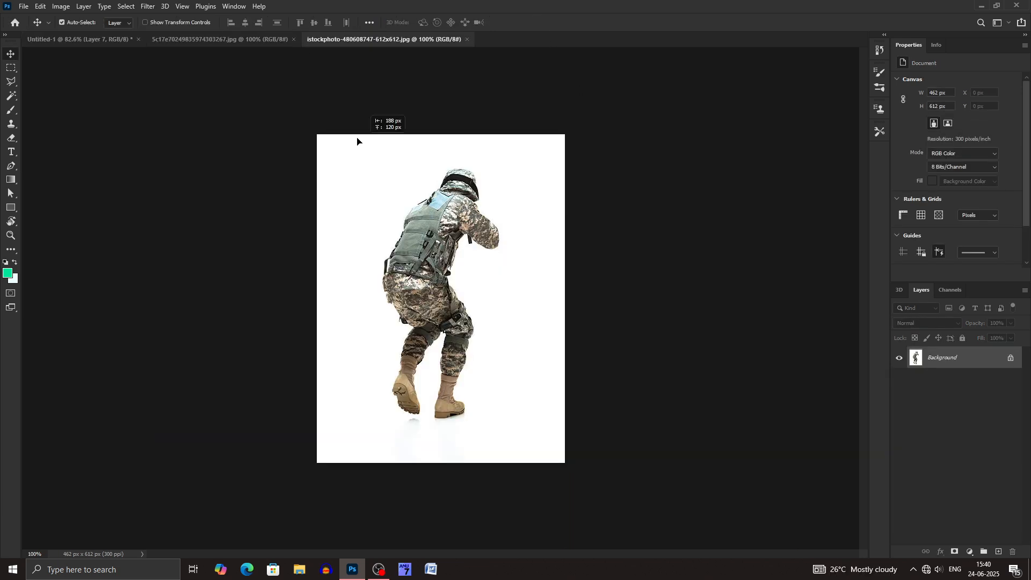
Step: Bring in the crouching soldier photo, delete its white background, and stack the layer beneath the rusty car
{"action": "left_click_drag", "start_coordinate": [356, 138], "coordinate": [412, 291]}
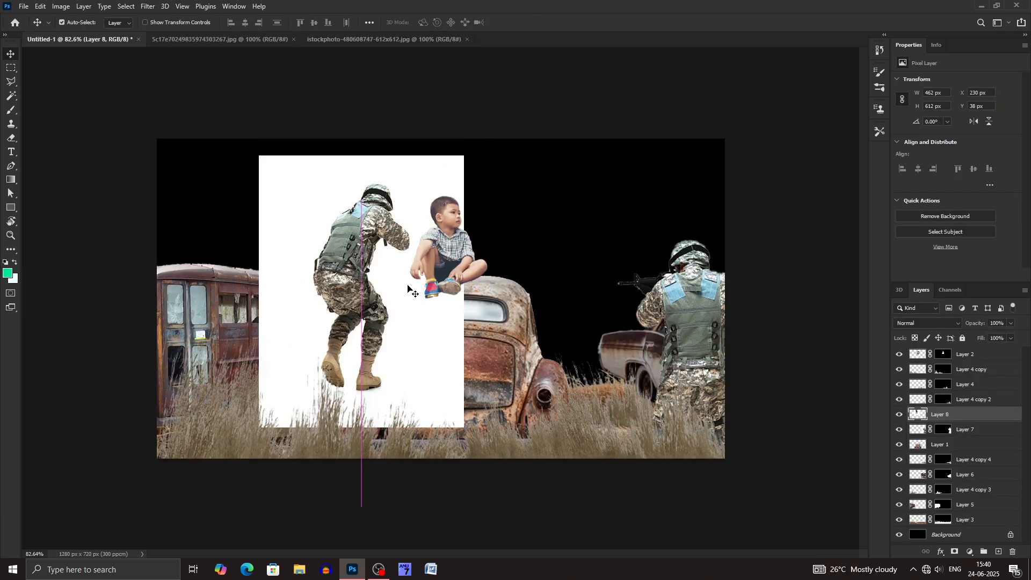
{"action": "left_click", "coordinate": [279, 197]}
{"action": "key", "text": "Delete"}
{"action": "key", "text": "v"}
{"action": "left_click_drag", "start_coordinate": [985, 419], "coordinate": [971, 455]}
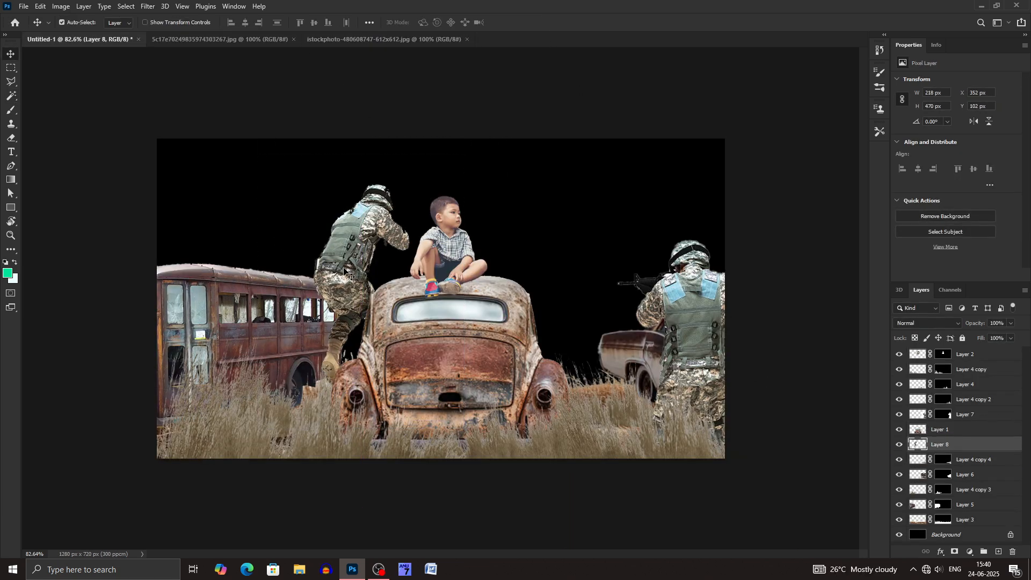
Step: Scale down the crouching soldier and position him in the grass in front of the bus
{"action": "left_click_drag", "start_coordinate": [344, 269], "coordinate": [291, 342]}
{"action": "key", "text": "ctrl+t"}
{"action": "left_click_drag", "start_coordinate": [356, 361], "coordinate": [328, 361]}
{"action": "left_click_drag", "start_coordinate": [309, 371], "coordinate": [318, 391]}
{"action": "left_click", "coordinate": [531, 22]}
Step: Close the crouching soldier photo, bring the third soldier into the composition, and delete his background
{"action": "left_click", "coordinate": [467, 39]}
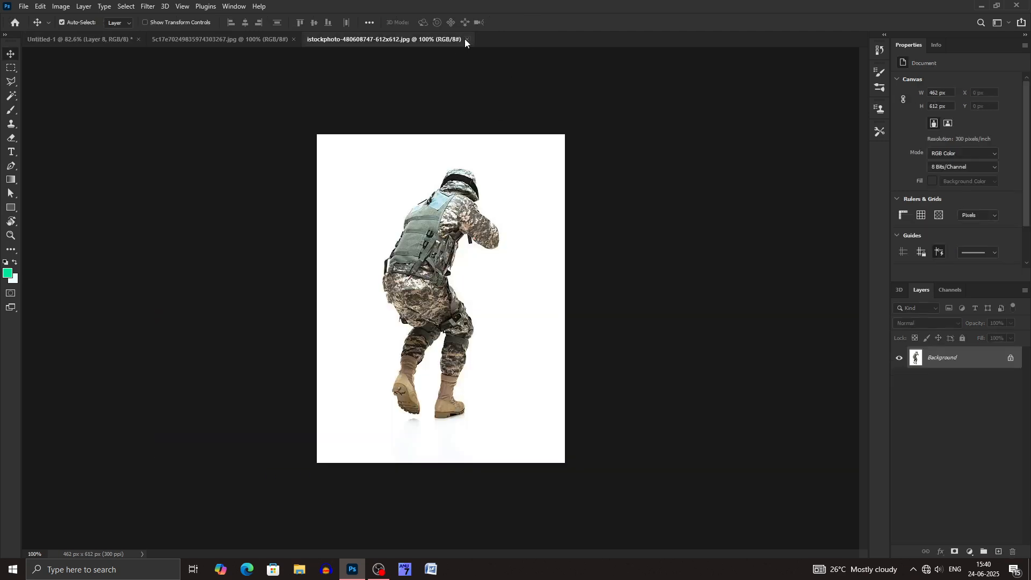
{"action": "left_click", "coordinate": [236, 39]}
{"action": "left_click_drag", "start_coordinate": [65, 36], "coordinate": [597, 324]}
{"action": "left_click", "coordinate": [566, 305]}
{"action": "key", "text": "Delete"}
{"action": "key", "text": "v"}
Step: Scale the third soldier to 172 × 283 px and place him between the rusty car and the sedan
{"action": "key", "text": "ctrl+t"}
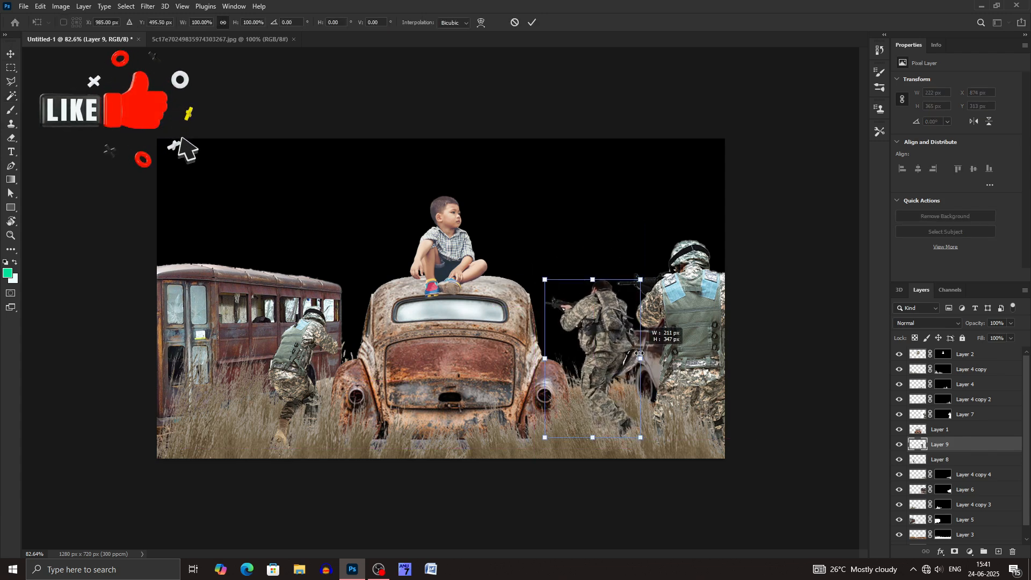
{"action": "left_click_drag", "start_coordinate": [643, 358], "coordinate": [651, 358]}
{"action": "left_click_drag", "start_coordinate": [607, 349], "coordinate": [596, 343]}
{"action": "left_click_drag", "start_coordinate": [640, 352], "coordinate": [624, 353]}
{"action": "left_click_drag", "start_coordinate": [612, 348], "coordinate": [607, 368]}
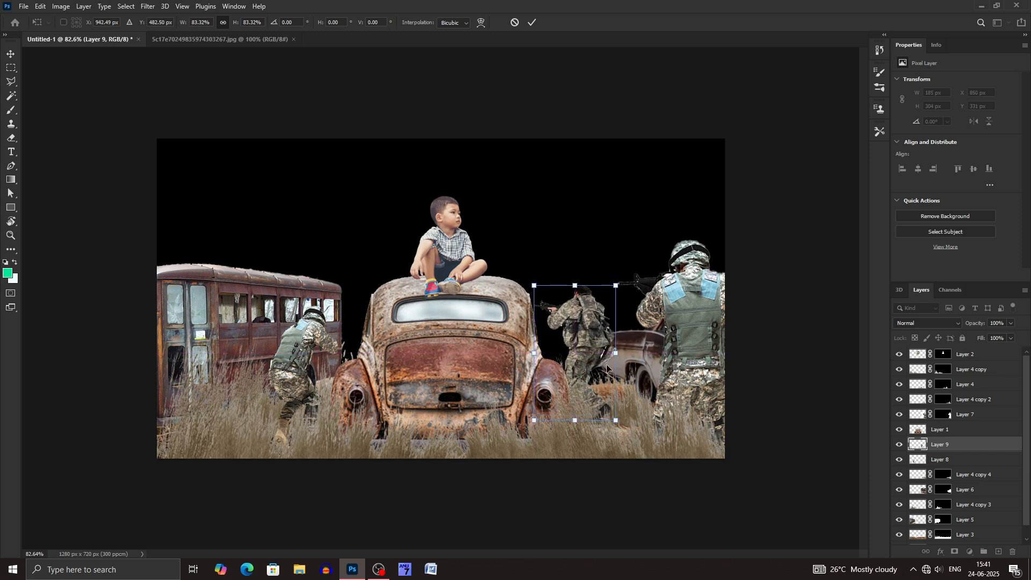
{"action": "left_click", "coordinate": [531, 22]}
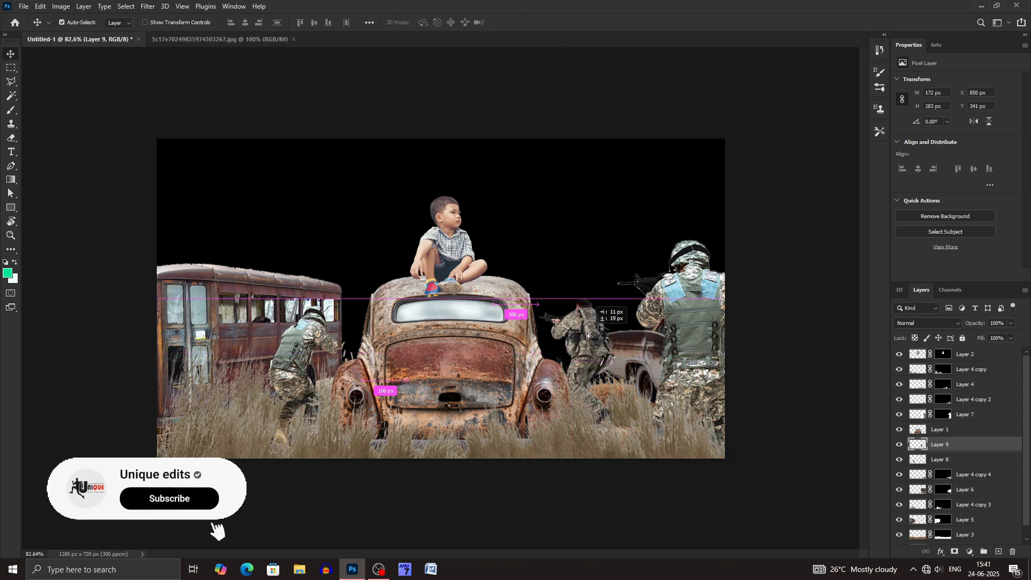
Step: Shift the third soldier slightly toward the sedan and lower his layer beneath the grass in front of the sedan
{"action": "left_click_drag", "start_coordinate": [587, 334], "coordinate": [591, 331]}
{"action": "key", "text": "ctrl+bracketleft"}
{"action": "key", "text": "ctrl+bracketleft"}
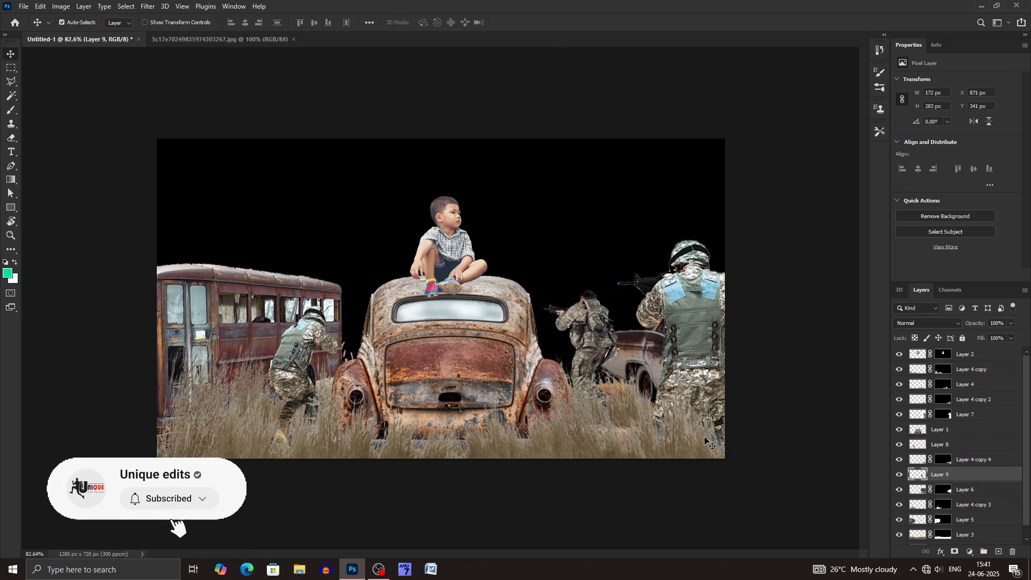
Step: Scale the large soldier at the right edge down to 483 × 725 px and adjust his position slightly
{"action": "left_click", "coordinate": [687, 349]}
{"action": "key", "text": "ctrl+t"}
{"action": "left_click_drag", "start_coordinate": [794, 202], "coordinate": [779, 220]}
{"action": "key", "text": "Return"}
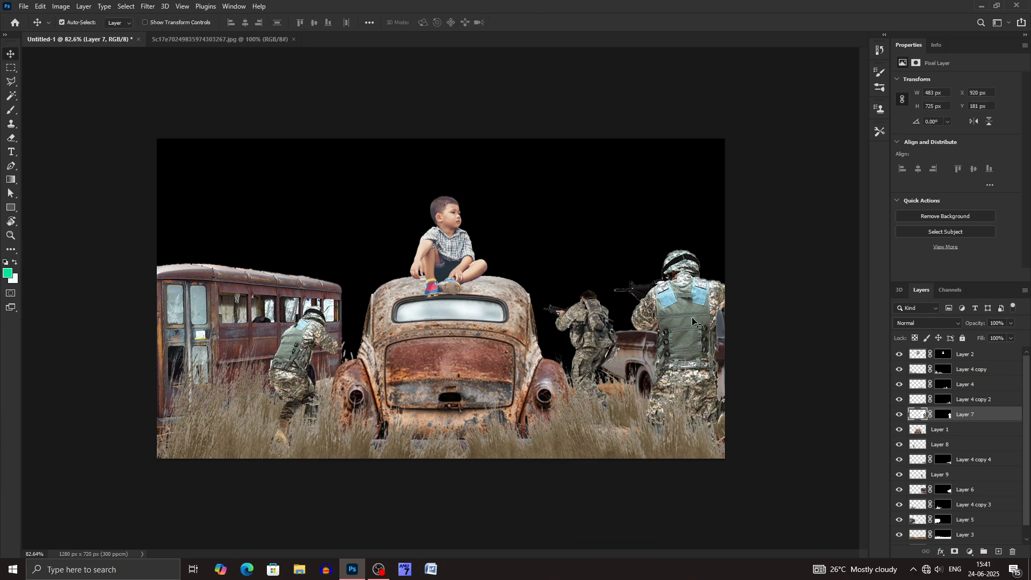
{"action": "left_click_drag", "start_coordinate": [701, 342], "coordinate": [698, 335]}
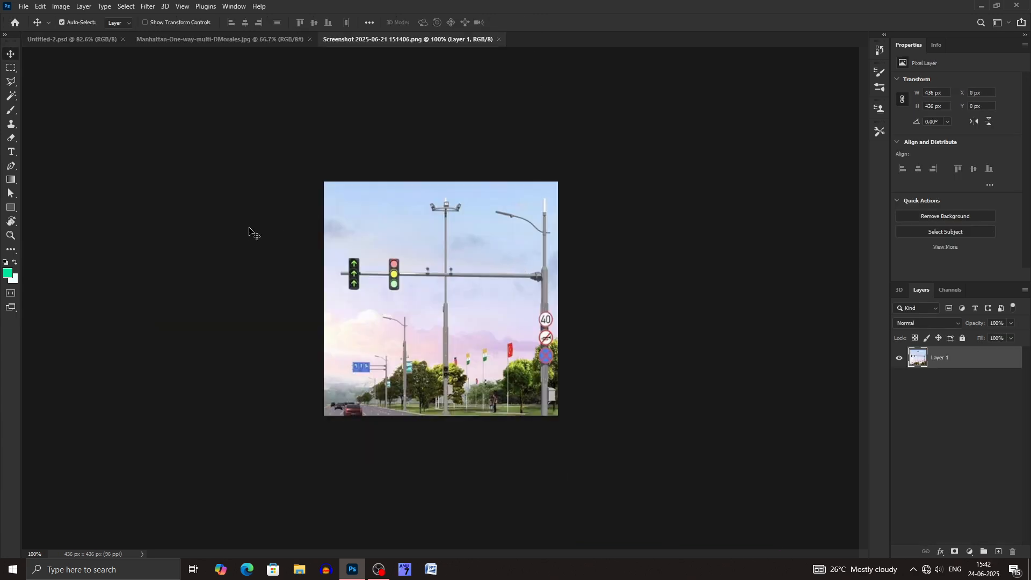
Step: Trace a Pen path up the sign-side edge of the traffic pole, along its arm and around both traffic lights
{"action": "left_click", "coordinate": [11, 165]}
{"action": "scroll", "coordinate": [445, 306], "scroll_direction": "up", "scroll_amount": 5}
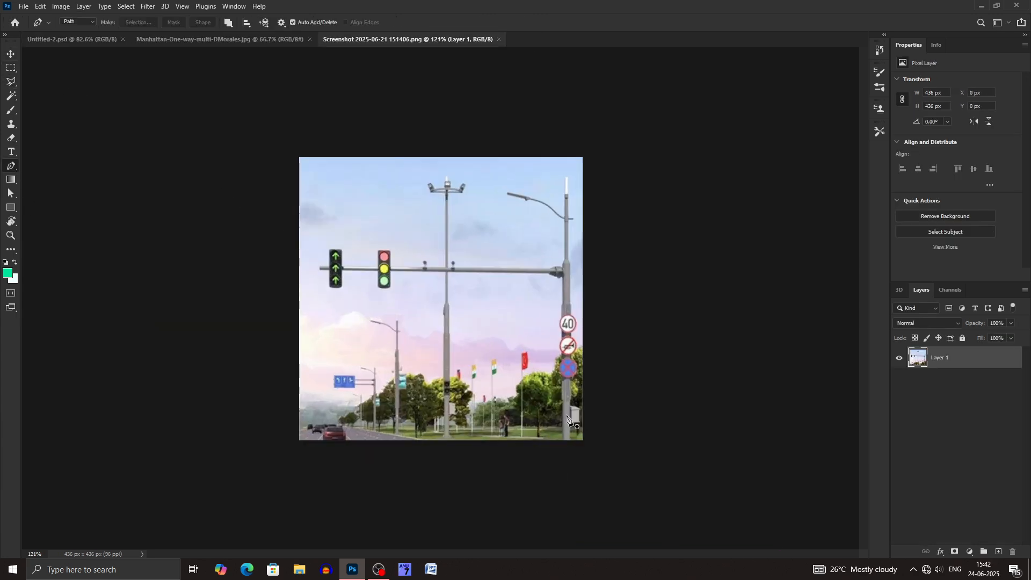
{"action": "left_click_drag", "start_coordinate": [748, 457], "coordinate": [516, 349]}
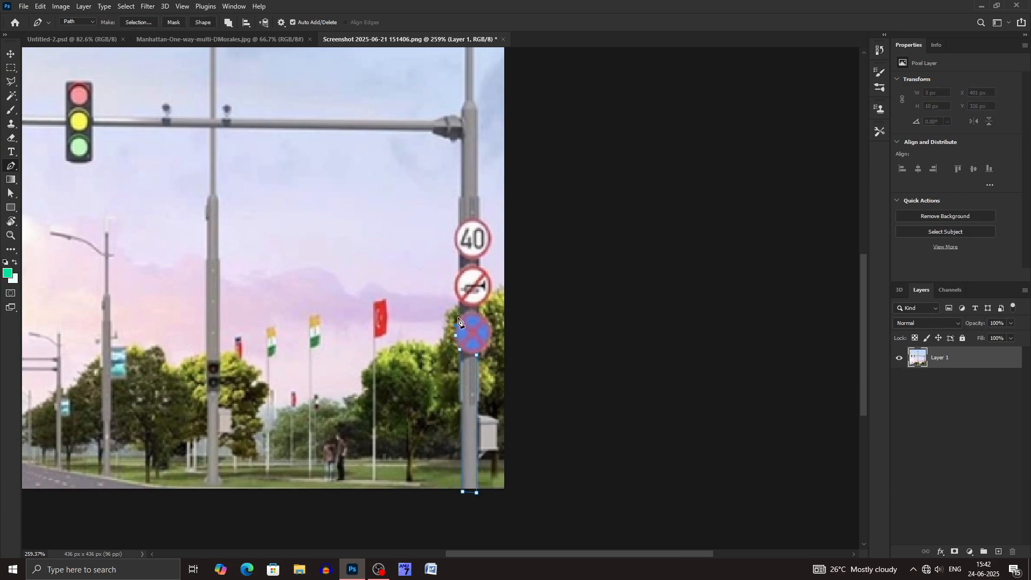
{"action": "left_click_drag", "start_coordinate": [396, 128], "coordinate": [583, 160]}
{"action": "left_click", "coordinate": [279, 160]}
{"action": "left_click", "coordinate": [278, 193]}
{"action": "left_click", "coordinate": [253, 193]}
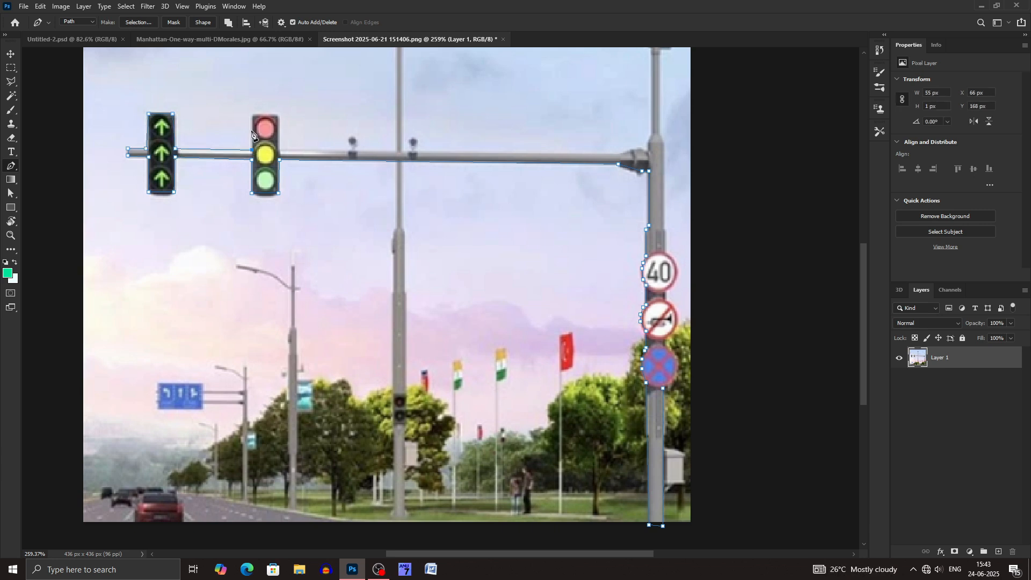
Step: Continue the Pen path over the pole's upper section and down its other edge around the round road signs
{"action": "scroll", "coordinate": [646, 190], "scroll_direction": "up", "scroll_amount": 3}
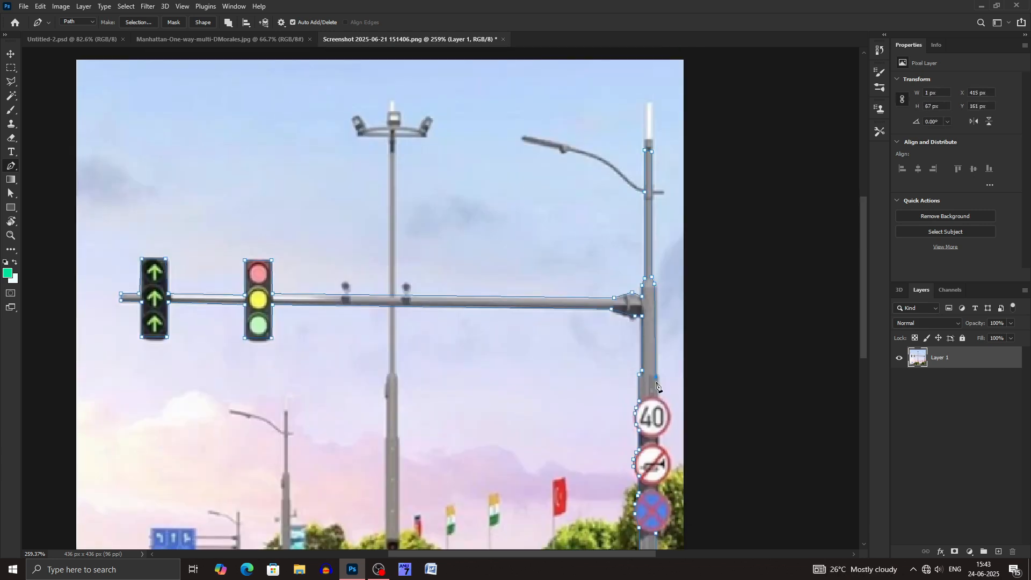
{"action": "left_click", "coordinate": [659, 397]}
{"action": "left_click_drag", "start_coordinate": [660, 400], "coordinate": [626, 262]}
{"action": "left_click_drag", "start_coordinate": [637, 282], "coordinate": [637, 296]}
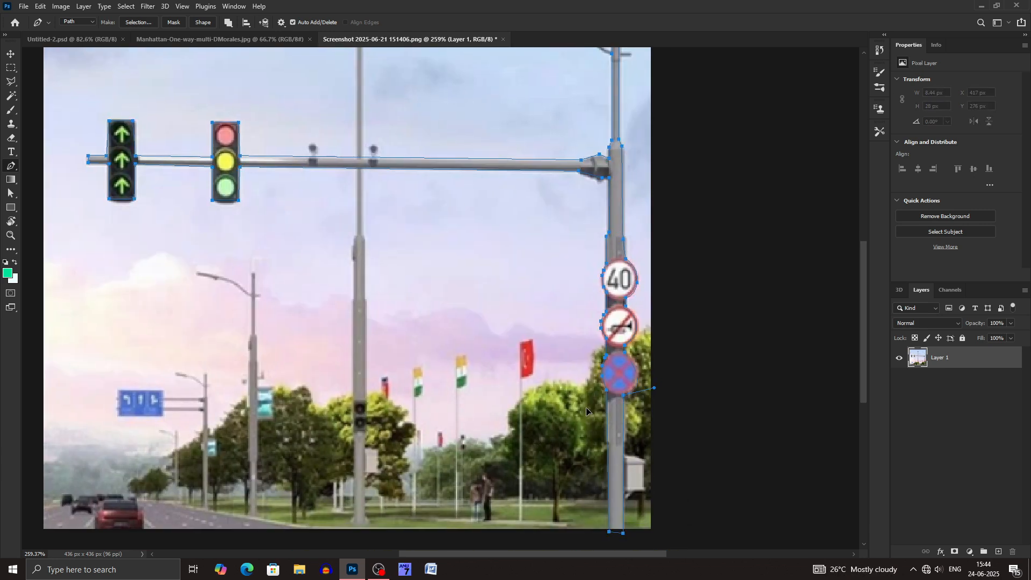
Step: Turn the path into a selection, move the cut-out traffic pole into the composition and flip it horizontally
{"action": "key", "text": "ctrl+Return"}
{"action": "key", "text": "v"}
{"action": "left_click_drag", "start_coordinate": [610, 240], "coordinate": [368, 187]}
{"action": "left_click", "coordinate": [974, 122]}
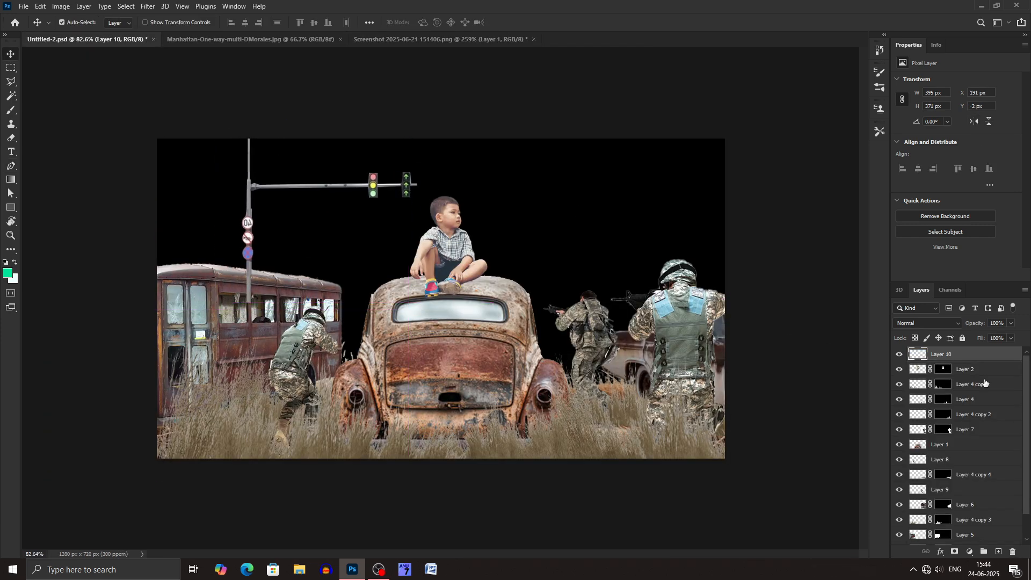
Step: Lower the traffic pole's layer beneath the bus layer, just above the base grass
{"action": "key", "text": "ctrl+bracketleft"}
{"action": "key", "text": "ctrl+bracketleft"}
{"action": "key", "text": "ctrl+bracketleft"}
{"action": "key", "text": "ctrl+bracketleft"}
{"action": "key", "text": "ctrl+bracketleft"}
{"action": "key", "text": "ctrl+bracketleft"}
{"action": "key", "text": "ctrl+bracketleft"}
{"action": "key", "text": "ctrl+bracketleft"}
{"action": "key", "text": "ctrl+bracketleft"}
{"action": "key", "text": "ctrl+bracketleft"}
{"action": "key", "text": "ctrl+bracketleft"}
{"action": "key", "text": "ctrl+bracketleft"}
Step: Scale the traffic pole up to 653 × 614 px and position it behind the bus
{"action": "key", "text": "ctrl+t"}
{"action": "left_click_drag", "start_coordinate": [417, 220], "coordinate": [522, 218]}
{"action": "left_click_drag", "start_coordinate": [370, 254], "coordinate": [343, 259]}
{"action": "left_click_drag", "start_coordinate": [492, 228], "coordinate": [452, 230]}
{"action": "left_click", "coordinate": [531, 23]}
Step: Select the outer part of the arm with both traffic lights and shift it toward the pole to shorten the arm
{"action": "left_click", "coordinate": [326, 179]}
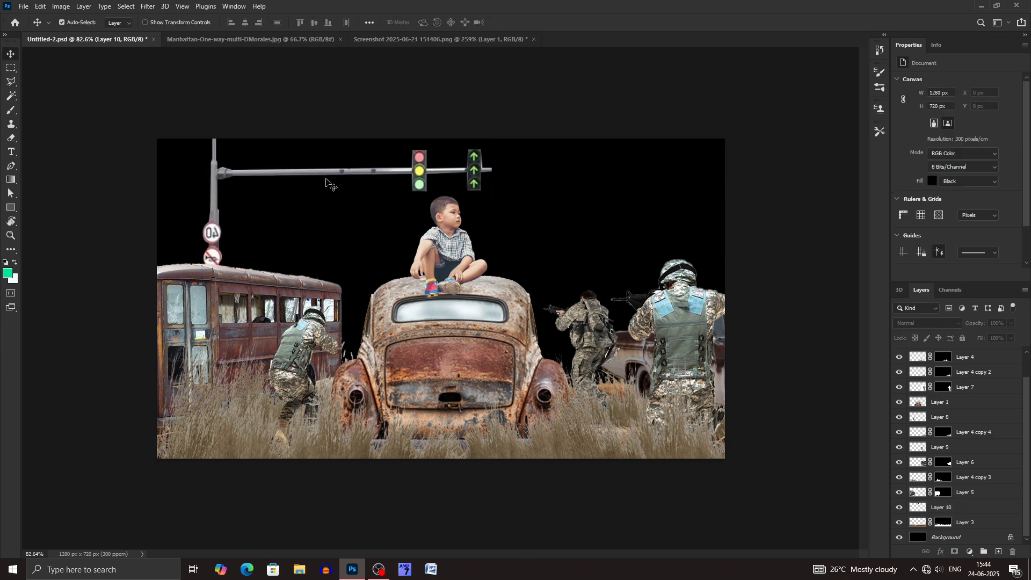
{"action": "left_click", "coordinate": [488, 192]}
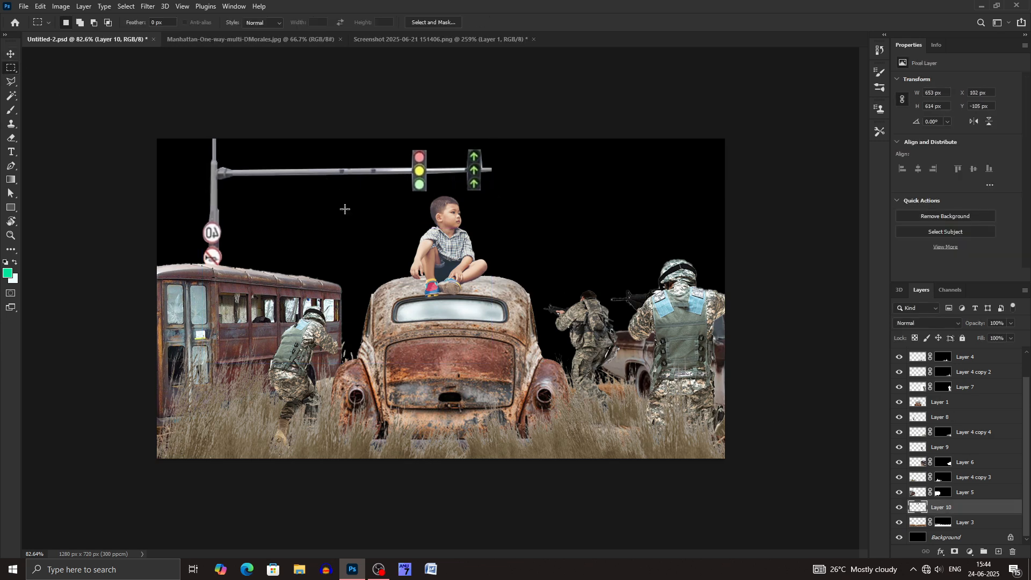
{"action": "key", "text": "v"}
{"action": "left_click_drag", "start_coordinate": [473, 177], "coordinate": [347, 180]}
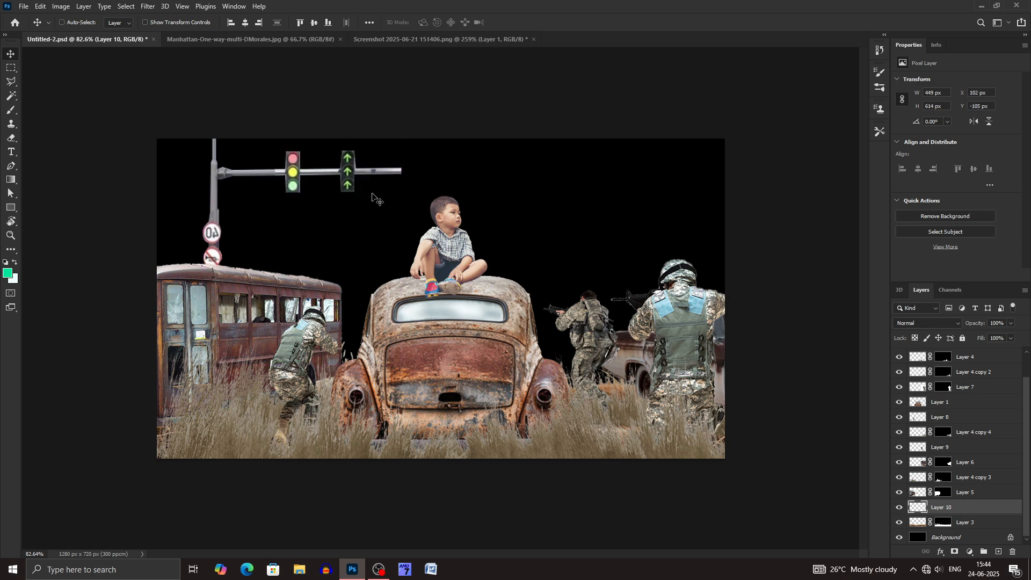
Step: Erase the leftover end of the arm with a 70 px Eraser and nudge the traffic pole slightly downward
{"action": "key", "text": "ctrl+z"}
{"action": "right_click", "coordinate": [389, 172]}
{"action": "left_click_drag", "start_coordinate": [396, 215], "coordinate": [498, 215]}
{"action": "key", "text": "Return"}
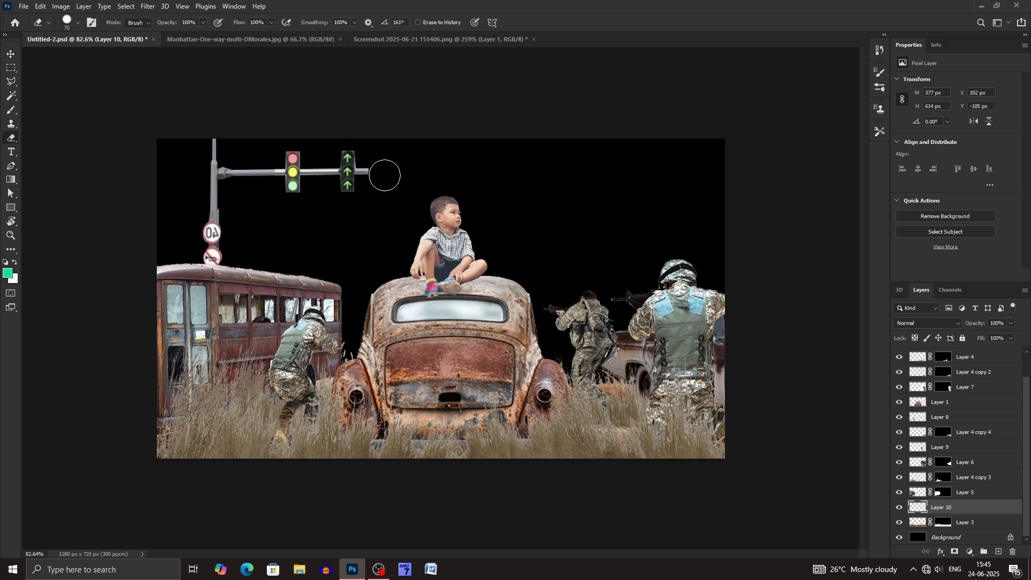
{"action": "key", "text": "v"}
{"action": "scroll", "coordinate": [390, 205], "scroll_direction": "down", "scroll_amount": 1}
{"action": "left_click_drag", "start_coordinate": [234, 204], "coordinate": [233, 210]}
Step: Close the traffic light photo and outline the tall brick PARK building in the Manhattan street photo
{"action": "left_click", "coordinate": [454, 40]}
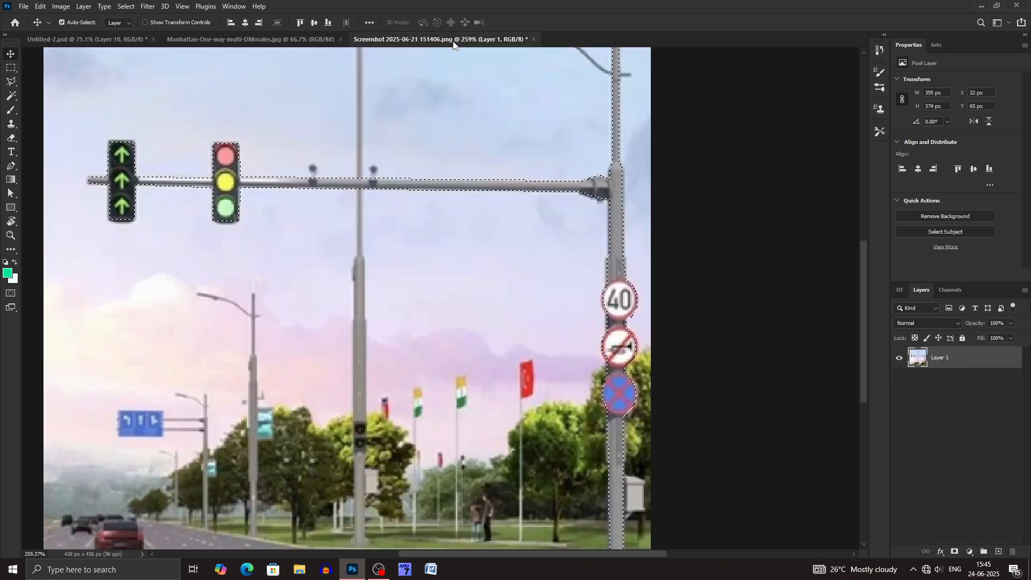
{"action": "left_click", "coordinate": [533, 39]}
{"action": "left_click", "coordinate": [511, 219]}
{"action": "left_click", "coordinate": [276, 40]}
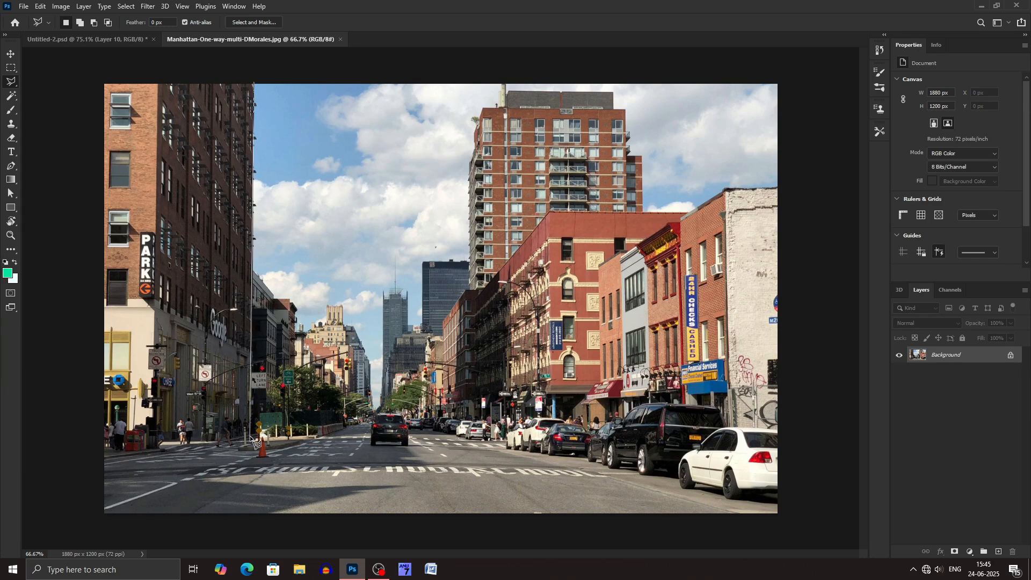
Step: Bring the selected PARK building into the composition and lower its layer to just above the Background
{"action": "key", "text": "v"}
{"action": "left_click_drag", "start_coordinate": [217, 237], "coordinate": [265, 211]}
{"action": "scroll", "coordinate": [996, 473], "scroll_direction": "down", "scroll_amount": 3}
{"action": "left_click_drag", "start_coordinate": [987, 491], "coordinate": [987, 527]}
Step: Scale the PARK building to 326 × 781 px and place it behind the bus and traffic pole
{"action": "key", "text": "ctrl+t"}
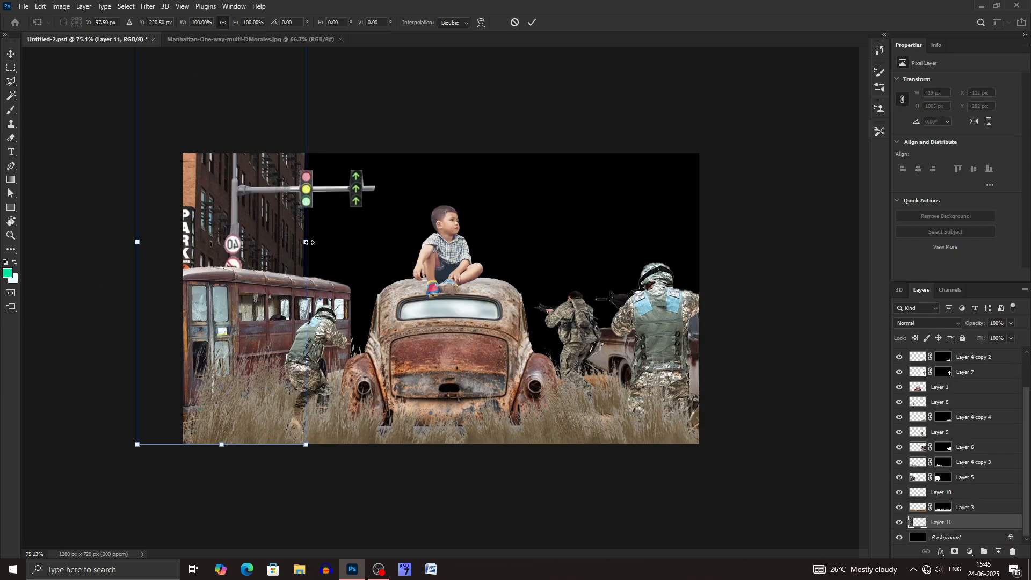
{"action": "left_click_drag", "start_coordinate": [308, 242], "coordinate": [269, 242]}
{"action": "left_click_drag", "start_coordinate": [217, 268], "coordinate": [249, 268]}
{"action": "left_click_drag", "start_coordinate": [329, 284], "coordinate": [328, 283]}
{"action": "mouse_move", "coordinate": [271, 297]}
{"action": "left_mouse_down"}
{"action": "mouse_move", "coordinate": [266, 307]}
{"action": "mouse_move", "coordinate": [277, 305]}
{"action": "left_mouse_up"}
{"action": "left_click", "coordinate": [532, 22]}
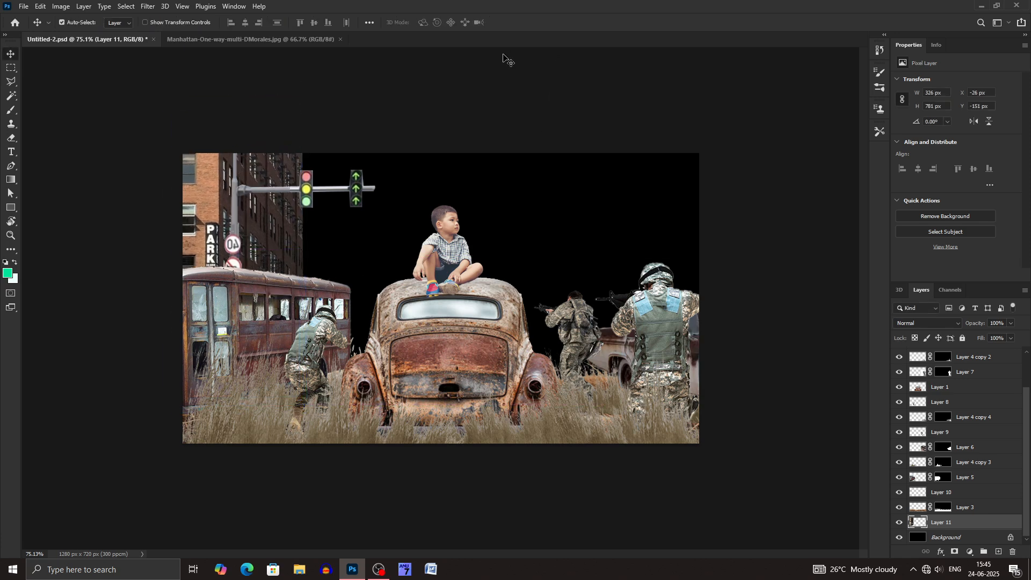
Step: Bring the whole Manhattan street photo into the composition behind the other elements
{"action": "left_click", "coordinate": [326, 40]}
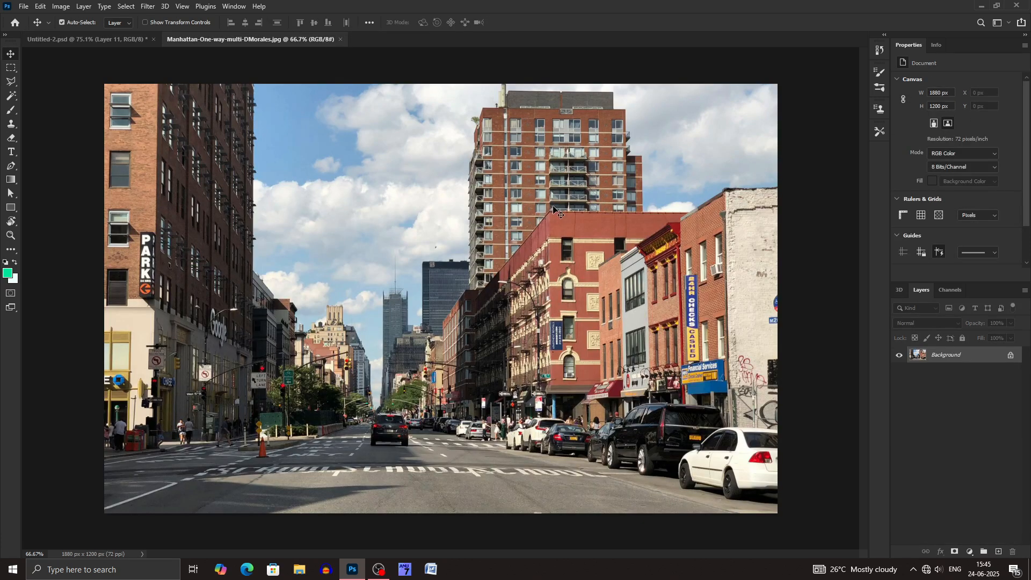
{"action": "left_click_drag", "start_coordinate": [553, 207], "coordinate": [537, 242]}
{"action": "left_click_drag", "start_coordinate": [536, 241], "coordinate": [505, 279]}
Step: Scale the street photo to 1622 × 1106 px and position it as the backdrop behind the rusty car
{"action": "key", "text": "ctrl+t"}
{"action": "left_click_drag", "start_coordinate": [791, 291], "coordinate": [637, 291]}
{"action": "left_click_drag", "start_coordinate": [583, 294], "coordinate": [762, 231]}
{"action": "left_click_drag", "start_coordinate": [515, 421], "coordinate": [519, 454]}
{"action": "left_click_drag", "start_coordinate": [557, 436], "coordinate": [510, 450]}
{"action": "mouse_move", "coordinate": [524, 438]}
{"action": "left_mouse_down"}
{"action": "mouse_move", "coordinate": [523, 421]}
{"action": "mouse_move", "coordinate": [520, 431]}
{"action": "left_mouse_up"}
{"action": "key", "text": "Return"}
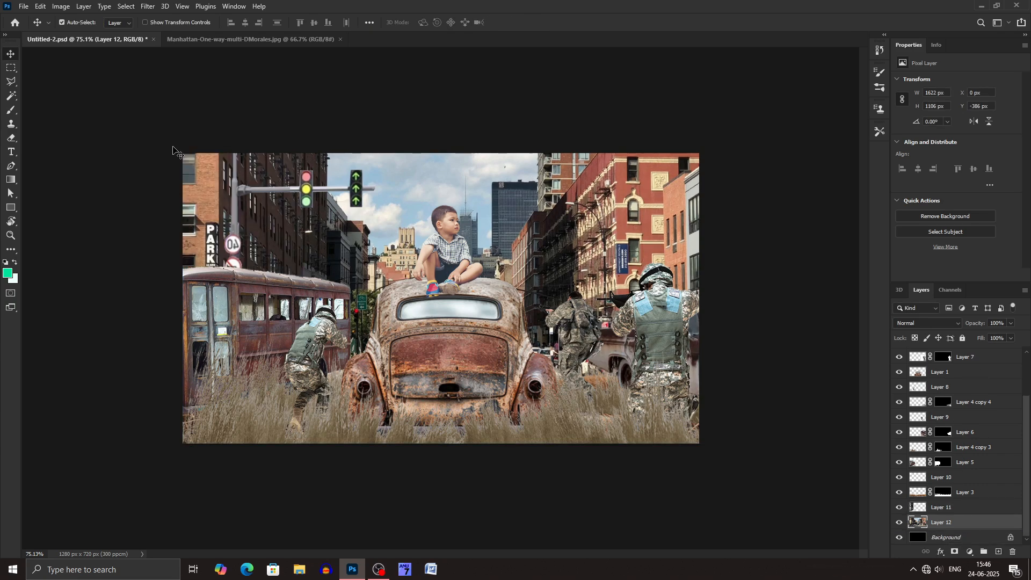
Step: Hide the rusty car and boy layers, and mask the street photo down to the buildings on its right side
{"action": "left_click", "coordinate": [899, 373]}
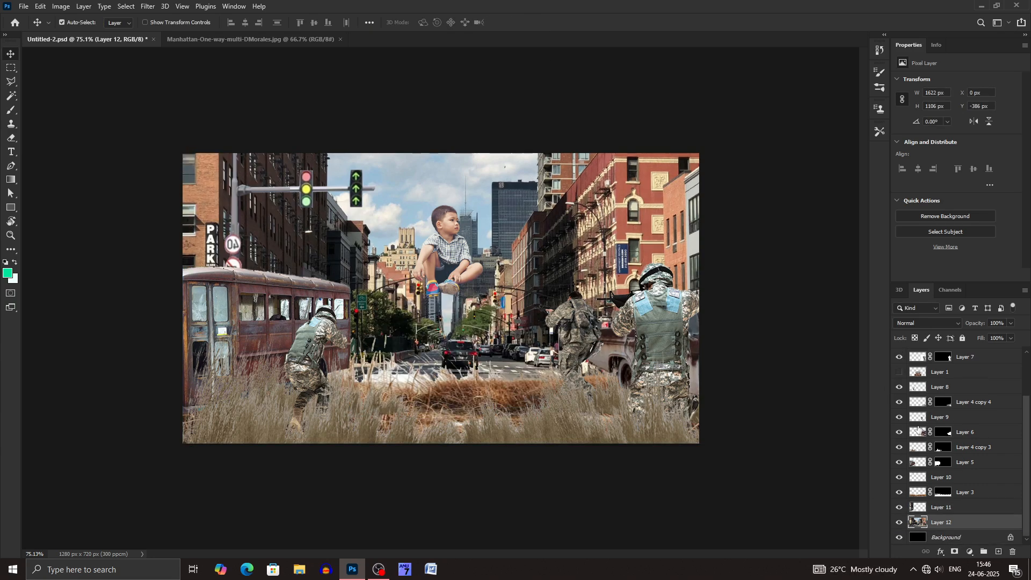
{"action": "scroll", "coordinate": [897, 370], "scroll_direction": "up", "scroll_amount": 2}
{"action": "left_click", "coordinate": [898, 355]}
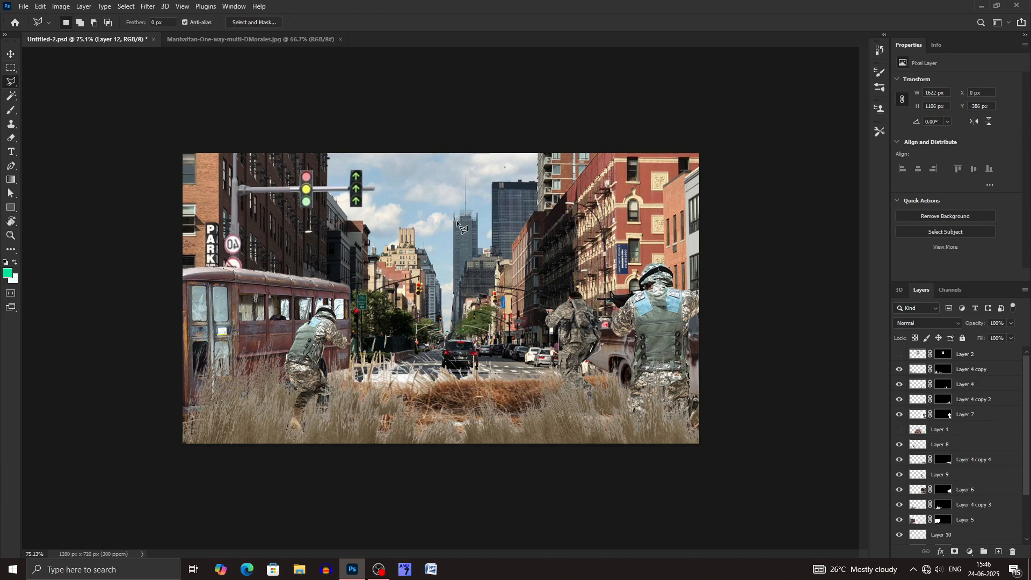
{"action": "left_click", "coordinate": [445, 349]}
{"action": "left_click", "coordinate": [954, 551]}
Step: Show the rusty car and boy layers again
{"action": "left_click", "coordinate": [899, 387]}
{"action": "scroll", "coordinate": [898, 370], "scroll_direction": "up", "scroll_amount": 2}
{"action": "left_click", "coordinate": [900, 353]}
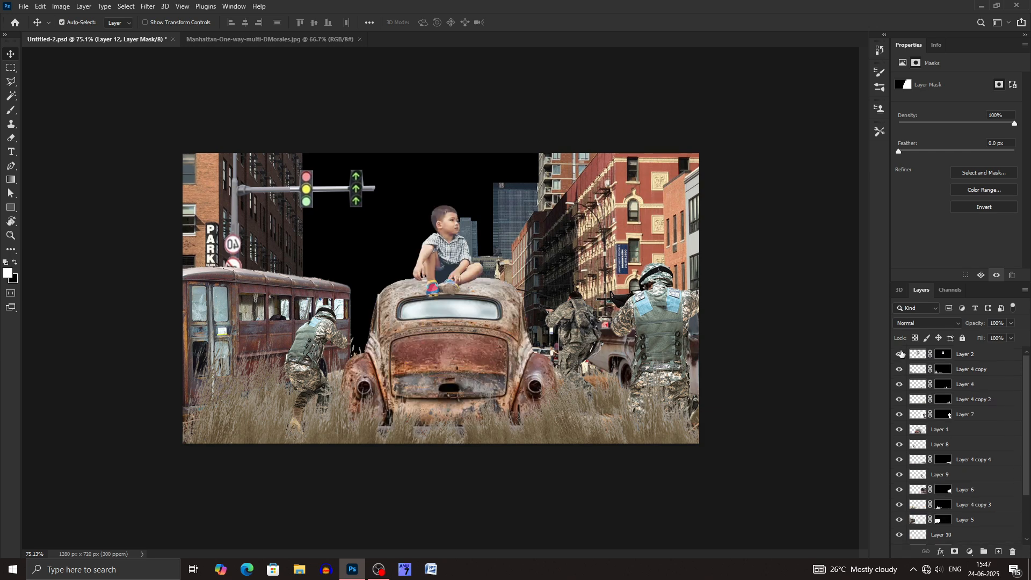
Step: Shift the masked right-hand buildings outward and reduce their layer height to 993 px
{"action": "left_click_drag", "start_coordinate": [609, 223], "coordinate": [629, 223]}
{"action": "key", "text": "ctrl+t"}
{"action": "left_click_drag", "start_coordinate": [530, 443], "coordinate": [530, 397]}
{"action": "left_click_drag", "start_coordinate": [579, 363], "coordinate": [581, 399]}
{"action": "left_click_drag", "start_coordinate": [581, 398], "coordinate": [585, 398]}
{"action": "key", "text": "Return"}
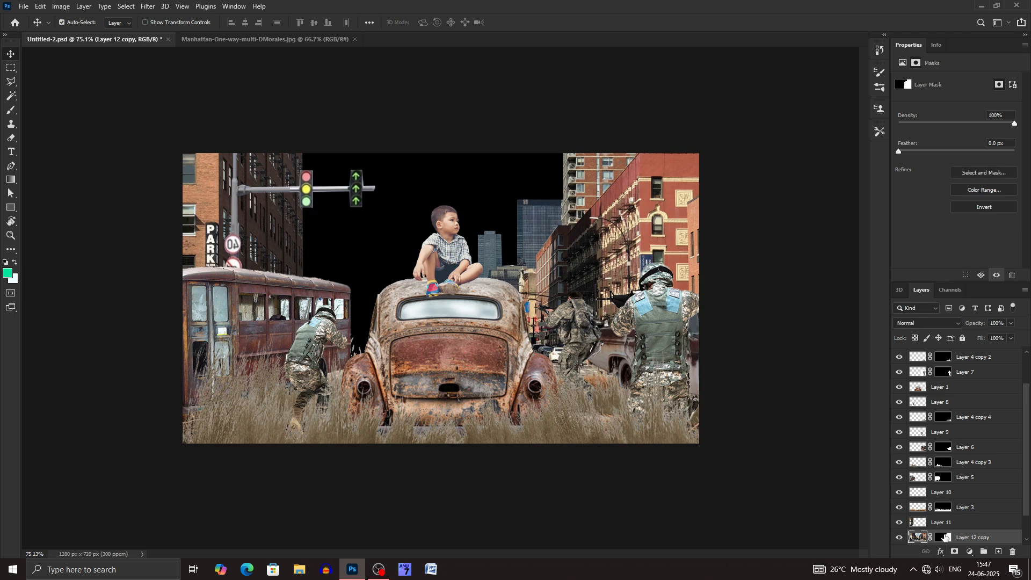
Step: Flip the copy of the masked buildings horizontally, scaling it to 1298 × 795 px beside the PARK building
{"action": "left_click", "coordinate": [975, 121]}
{"action": "scroll", "coordinate": [913, 526], "scroll_direction": "down", "scroll_amount": 2}
{"action": "key", "text": "ctrl+t"}
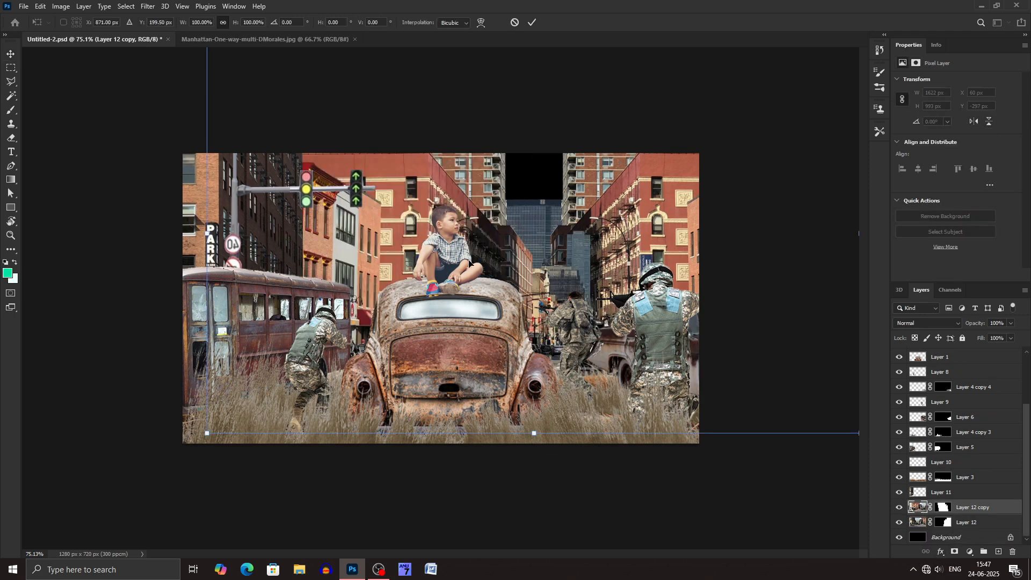
{"action": "left_click_drag", "start_coordinate": [533, 433], "coordinate": [534, 334]}
{"action": "left_click_drag", "start_coordinate": [556, 284], "coordinate": [390, 330]}
{"action": "left_click_drag", "start_coordinate": [366, 80], "coordinate": [367, 60]}
{"action": "left_click_drag", "start_coordinate": [390, 205], "coordinate": [390, 205]}
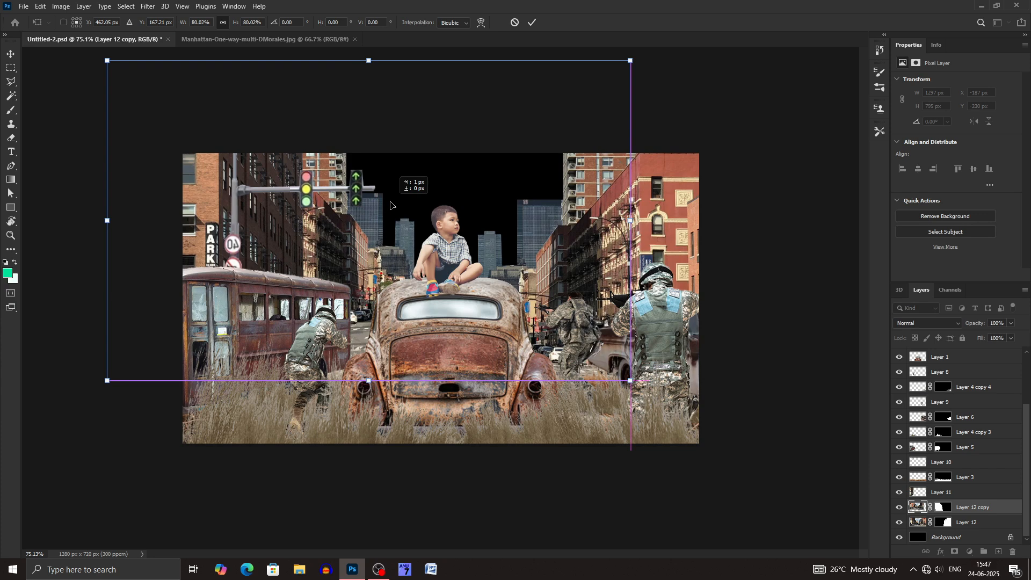
{"action": "left_click", "coordinate": [533, 24]}
Step: Outline and delete the tall apartment block and dark tower from the mirrored buildings
{"action": "left_click", "coordinate": [9, 83]}
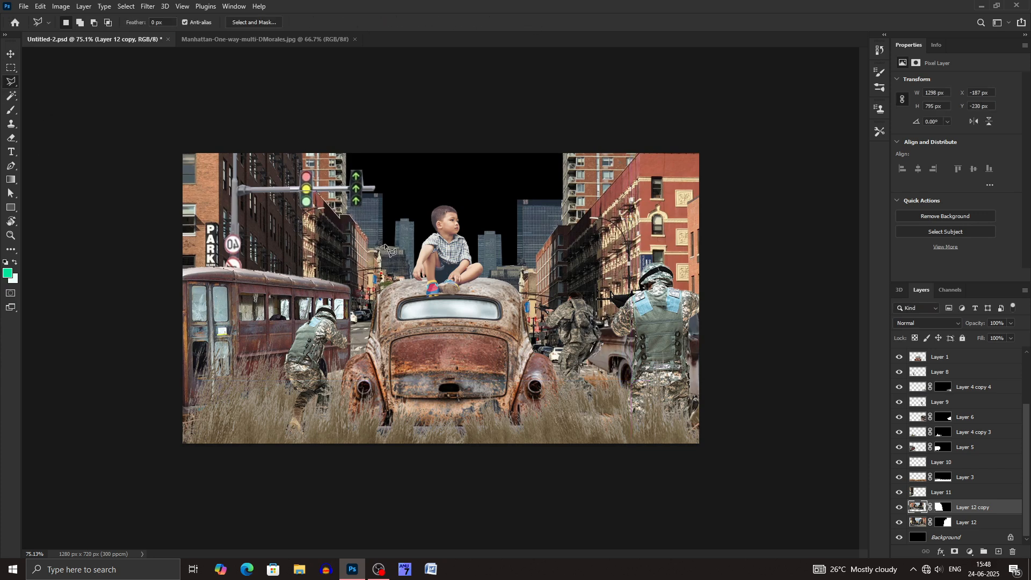
{"action": "left_click", "coordinate": [300, 191]}
{"action": "key", "text": "Delete"}
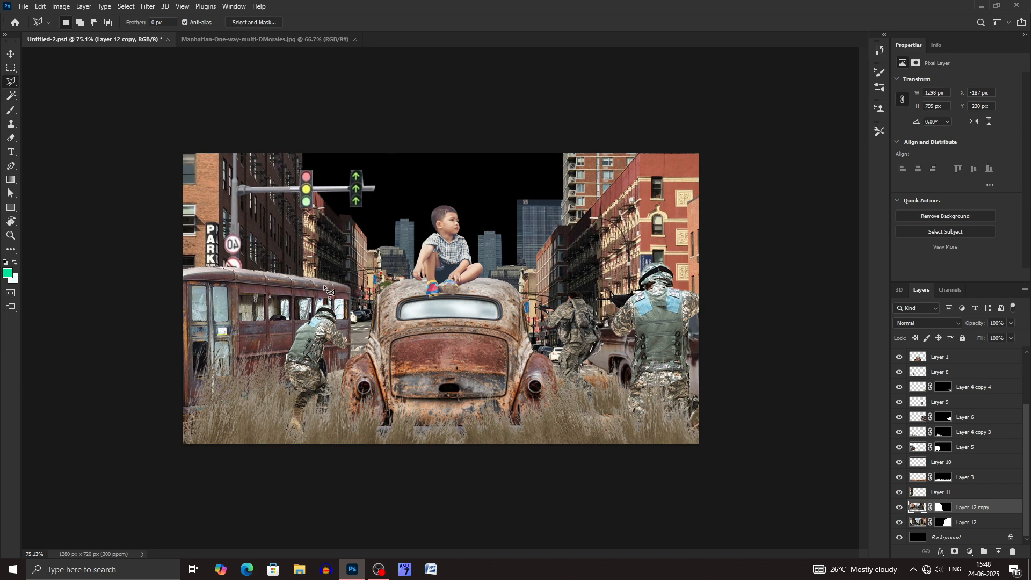
Step: Stretch the mirrored buildings and adjust their position beside the PARK building
{"action": "key", "text": "ctrl+t"}
{"action": "left_click_drag", "start_coordinate": [630, 220], "coordinate": [678, 219]}
{"action": "mouse_move", "coordinate": [647, 238]}
{"action": "left_mouse_down"}
{"action": "mouse_move", "coordinate": [642, 253]}
{"action": "mouse_move", "coordinate": [622, 251]}
{"action": "mouse_move", "coordinate": [651, 247]}
{"action": "mouse_move", "coordinate": [633, 250]}
{"action": "left_mouse_up"}
{"action": "key", "text": "Return"}
Step: Duplicate the traffic pole layer and flip the copy horizontally
{"action": "left_click", "coordinate": [757, 175], "text": "ctrl"}
{"action": "left_click", "coordinate": [356, 187], "text": "ctrl"}
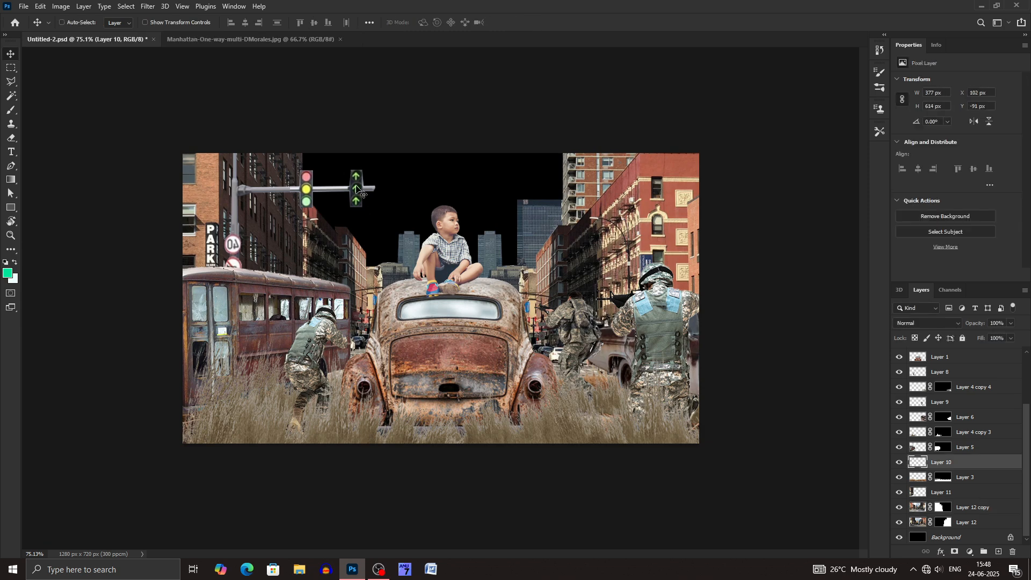
{"action": "key", "text": "ctrl+j"}
{"action": "left_click", "coordinate": [974, 122]}
Step: Scale the duplicated traffic pole down and place it on the right side of the street behind the distant soldier
{"action": "key", "text": "ctrl+t"}
{"action": "left_click_drag", "start_coordinate": [376, 240], "coordinate": [293, 240]}
{"action": "left_click_drag", "start_coordinate": [268, 250], "coordinate": [531, 299]}
{"action": "mouse_move", "coordinate": [556, 290]}
{"action": "left_mouse_down"}
{"action": "mouse_move", "coordinate": [578, 291]}
{"action": "mouse_move", "coordinate": [568, 290]}
{"action": "left_mouse_up"}
{"action": "left_click_drag", "start_coordinate": [547, 300], "coordinate": [554, 301]}
{"action": "left_click", "coordinate": [531, 23]}
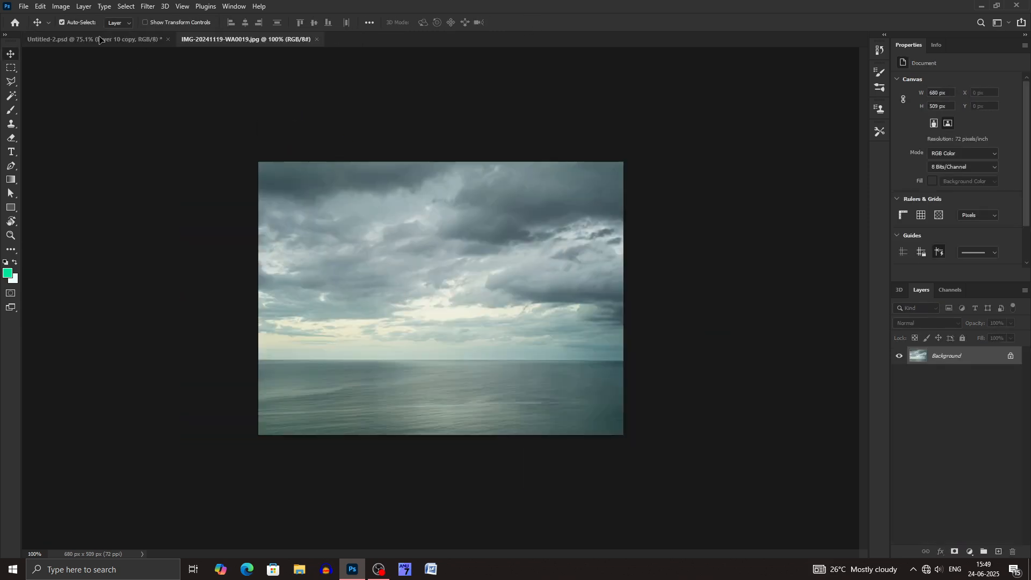
Step: Bring the cloudy sea photo in just above the Background layer and stretch it to fill the sky between the buildings
{"action": "left_click_drag", "start_coordinate": [99, 37], "coordinate": [384, 210]}
{"action": "mouse_move", "coordinate": [967, 532]}
{"action": "left_mouse_down"}
{"action": "mouse_move", "coordinate": [969, 489]}
{"action": "mouse_move", "coordinate": [953, 529]}
{"action": "left_mouse_up"}
{"action": "key", "text": "ctrl+t"}
{"action": "left_click_drag", "start_coordinate": [414, 174], "coordinate": [473, 233]}
{"action": "left_click_drag", "start_coordinate": [567, 255], "coordinate": [590, 255]}
{"action": "mouse_move", "coordinate": [441, 365]}
{"action": "left_mouse_down"}
{"action": "mouse_move", "coordinate": [441, 350]}
{"action": "mouse_move", "coordinate": [441, 373]}
{"action": "left_mouse_up"}
{"action": "left_click_drag", "start_coordinate": [293, 258], "coordinate": [256, 258]}
{"action": "left_click_drag", "start_coordinate": [589, 259], "coordinate": [615, 259]}
{"action": "key", "text": "Return"}
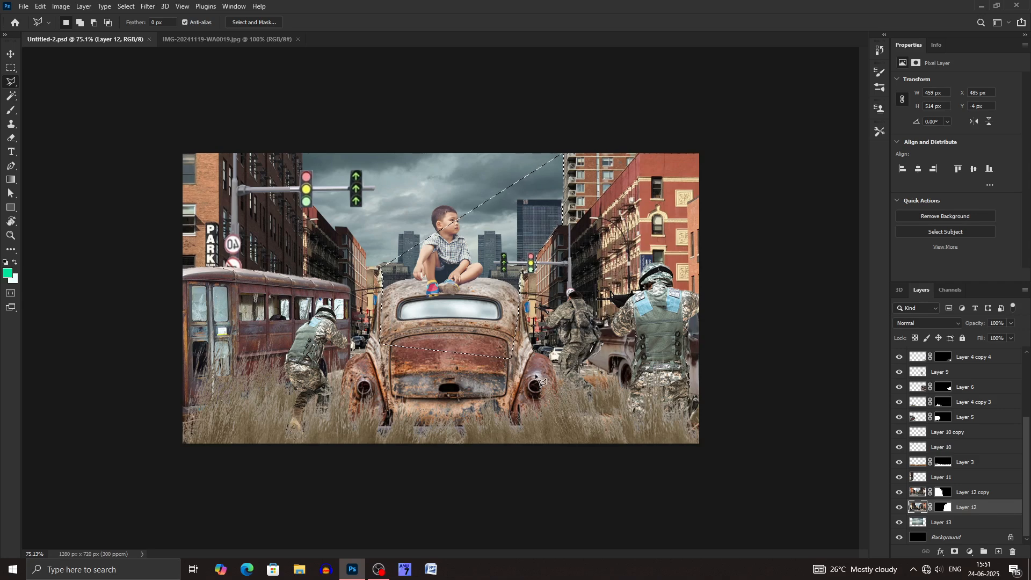
Step: Add an empty layer above Layer 12 and outline the inner sides of the buildings along the street with the Polygonal Lasso
{"action": "left_click", "coordinate": [998, 552]}
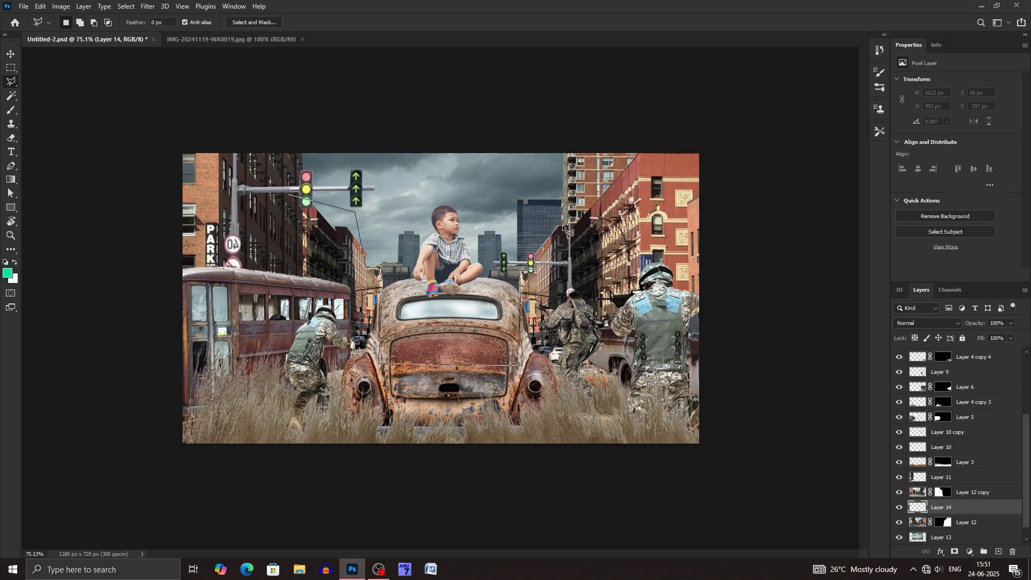
{"action": "left_click", "coordinate": [290, 195]}
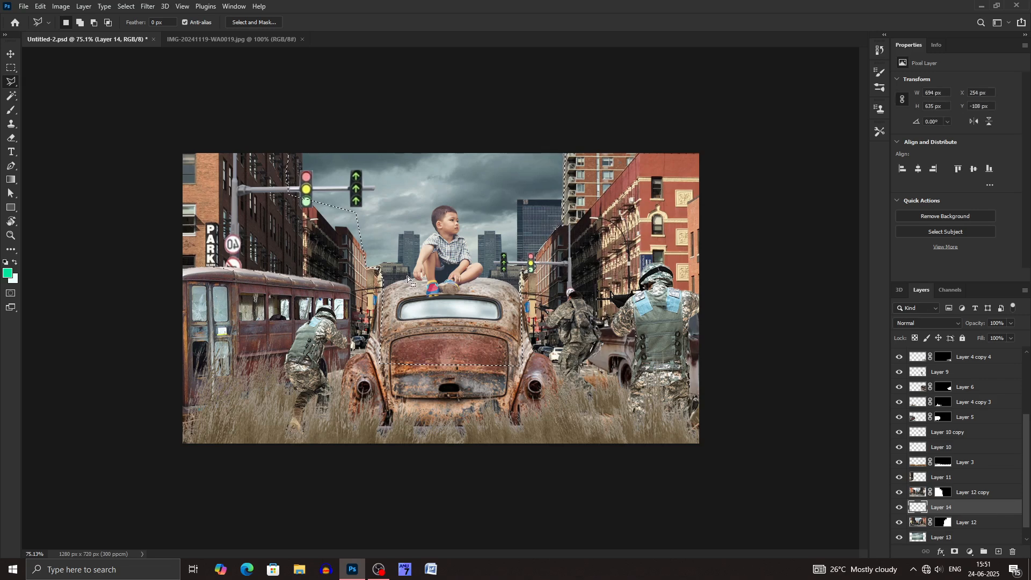
{"action": "left_click", "coordinate": [967, 522]}
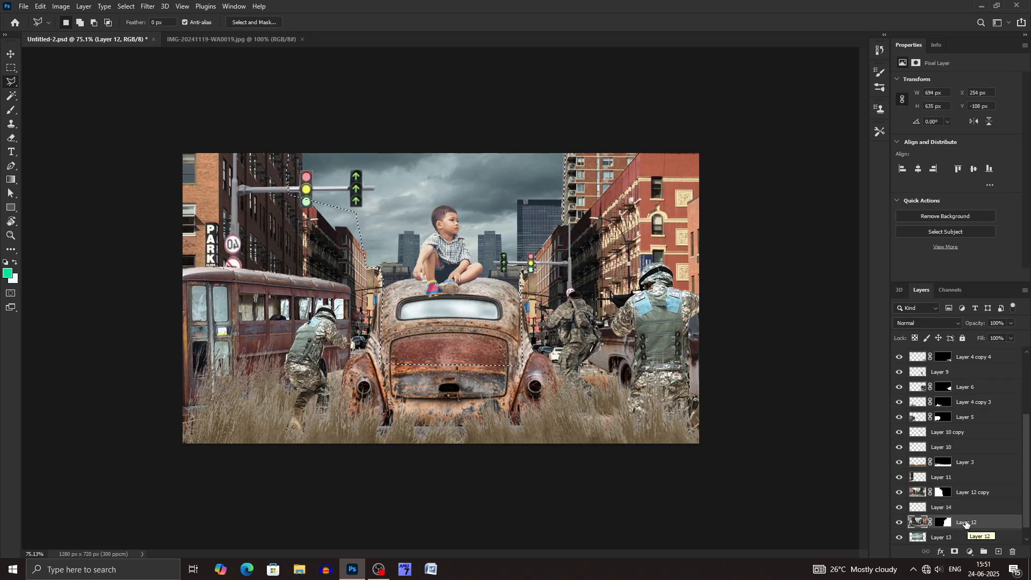
{"action": "key", "text": "ctrl+j"}
{"action": "key", "text": "ctrl+z"}
Step: Convert Layer 12 to a smart object and rasterize it to bake in its mask
{"action": "right_click", "coordinate": [966, 522]}
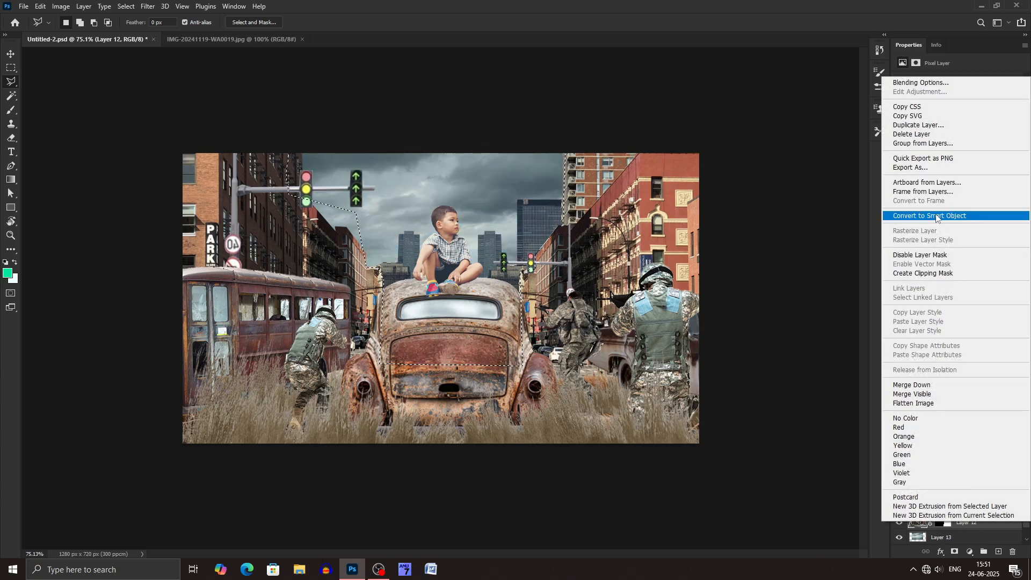
{"action": "left_click", "coordinate": [936, 216]}
{"action": "right_click", "coordinate": [961, 522]}
{"action": "left_click", "coordinate": [914, 255]}
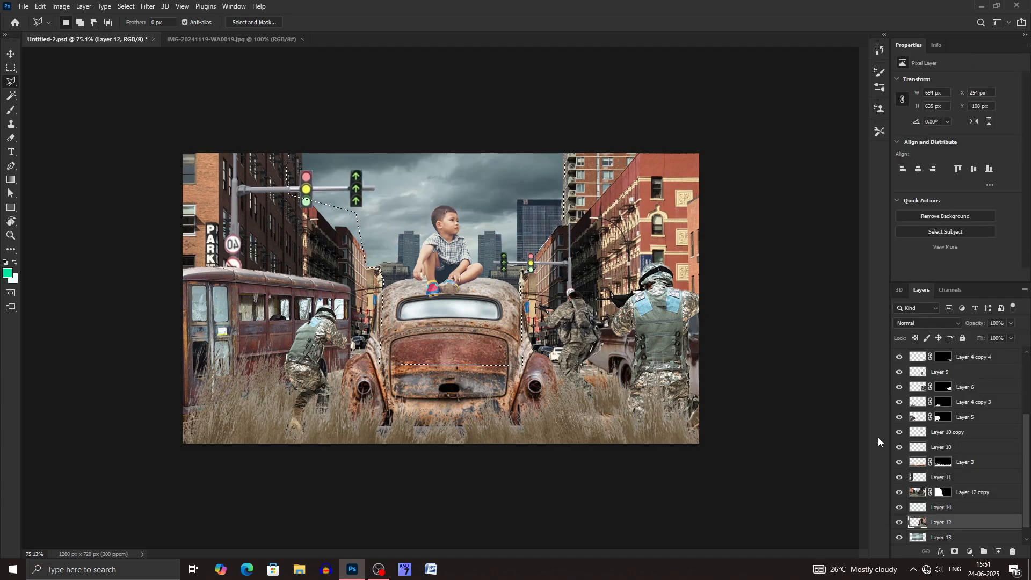
Step: Convert Layer 12 copy to a smart object and rasterize it to bake in its mask
{"action": "right_click", "coordinate": [981, 494]}
{"action": "left_click", "coordinate": [934, 184]}
{"action": "right_click", "coordinate": [960, 496]}
{"action": "left_click", "coordinate": [915, 230]}
Step: Merge Layer 12 copy and Layer 12 into a single buildings layer
{"action": "left_click", "coordinate": [966, 507]}
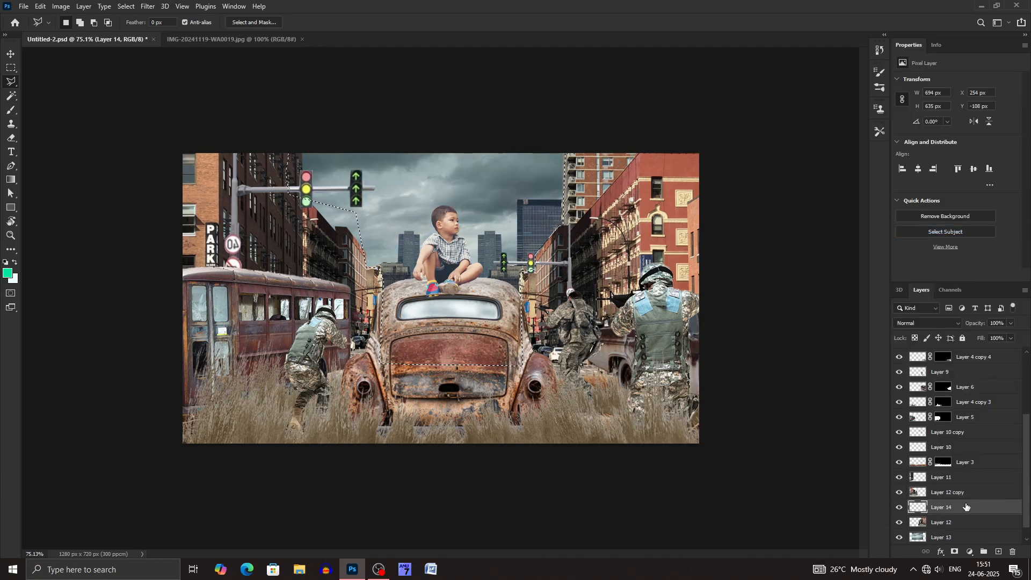
{"action": "left_click", "coordinate": [959, 493]}
{"action": "left_click", "coordinate": [951, 523], "text": "ctrl"}
{"action": "right_click", "coordinate": [951, 523]}
{"action": "left_click", "coordinate": [924, 387]}
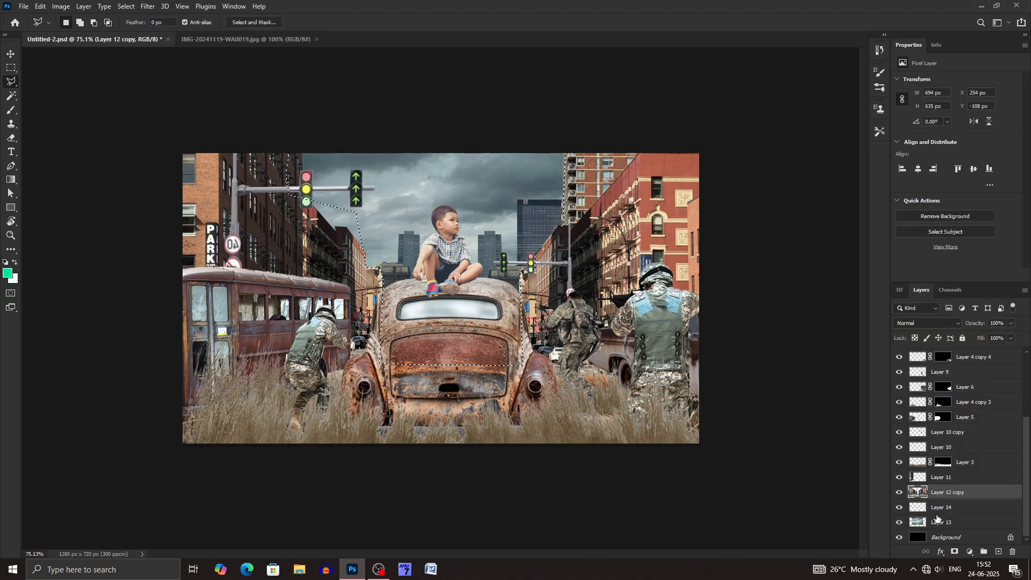
Step: Copy the selected part of the merged buildings to a new layer and delete the empty Layer 14
{"action": "key", "text": "ctrl+j"}
{"action": "left_click", "coordinate": [938, 529]}
{"action": "key", "text": "Delete"}
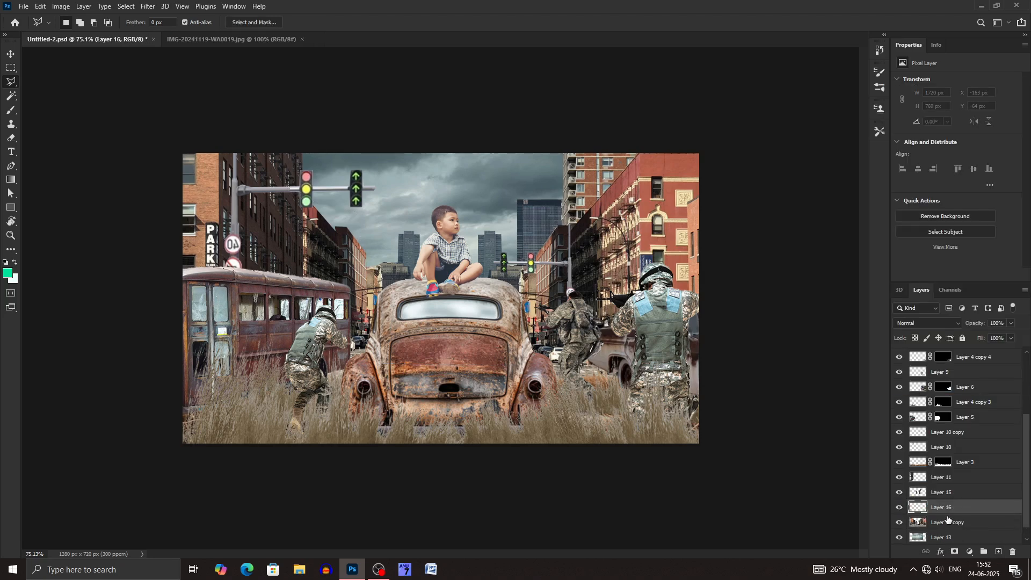
Step: Add a new layer clipped to Layer 15 and sample a light grey, #cedad5, from the image as the foreground colour
{"action": "left_click", "coordinate": [946, 505]}
{"action": "left_click", "coordinate": [997, 551]}
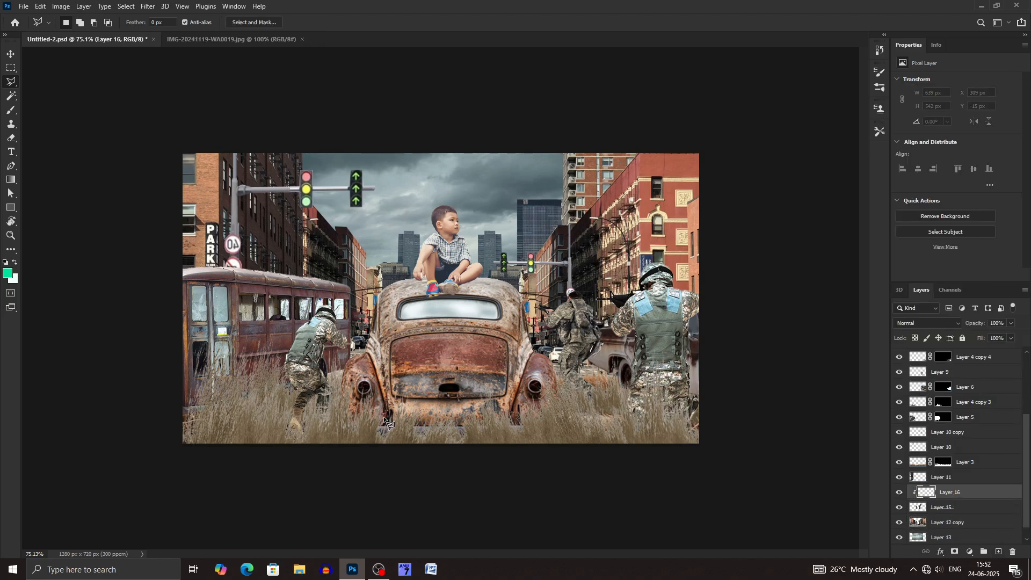
{"action": "key", "text": "i"}
{"action": "left_click", "coordinate": [7, 273]}
{"action": "left_click", "coordinate": [411, 185]}
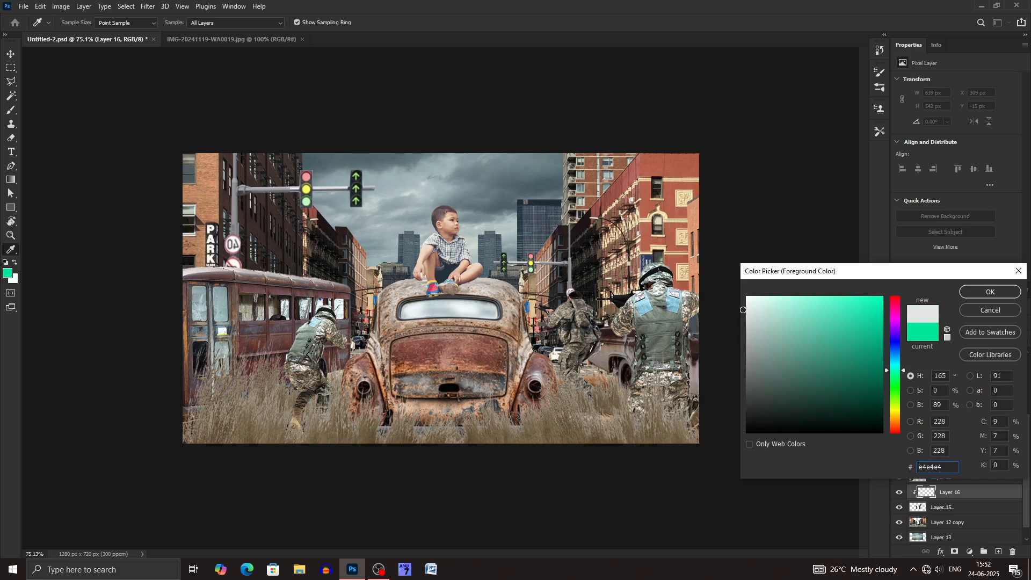
{"action": "left_click", "coordinate": [420, 173]}
{"action": "left_click", "coordinate": [466, 229]}
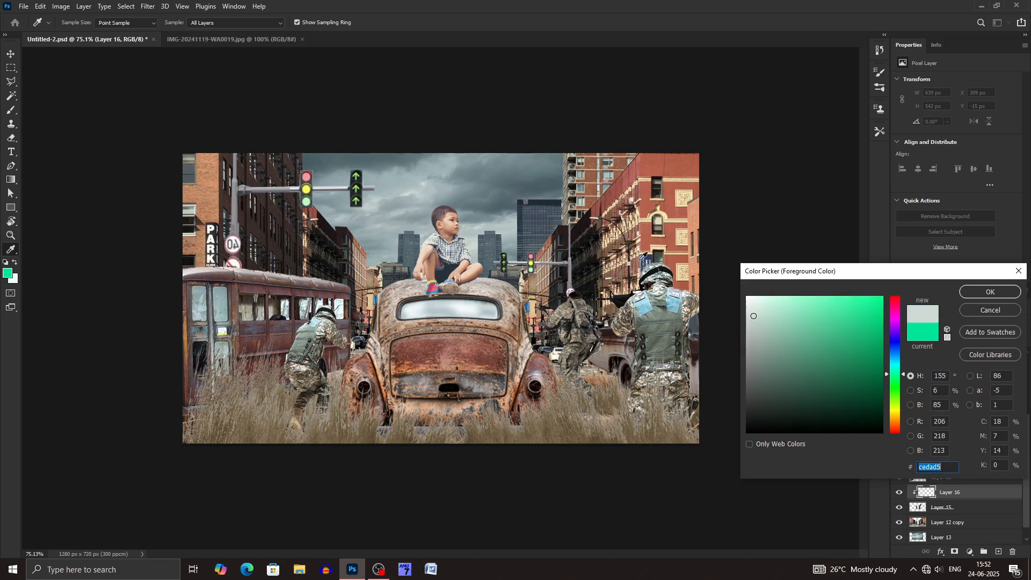
{"action": "left_click", "coordinate": [990, 292]}
Step: Draw an upward light-grey gradient on Layer 16, then transform it to span the canvas width at about 560 px high
{"action": "key", "text": "g"}
{"action": "key", "text": "ctrl+z"}
{"action": "left_click_drag", "start_coordinate": [468, 467], "coordinate": [459, 145]}
{"action": "key", "text": "v"}
{"action": "key", "text": "ctrl+t"}
{"action": "left_click_drag", "start_coordinate": [448, 269], "coordinate": [448, 210]}
{"action": "left_click_drag", "start_coordinate": [440, 94], "coordinate": [441, 171]}
{"action": "left_click_drag", "start_coordinate": [451, 214], "coordinate": [452, 192]}
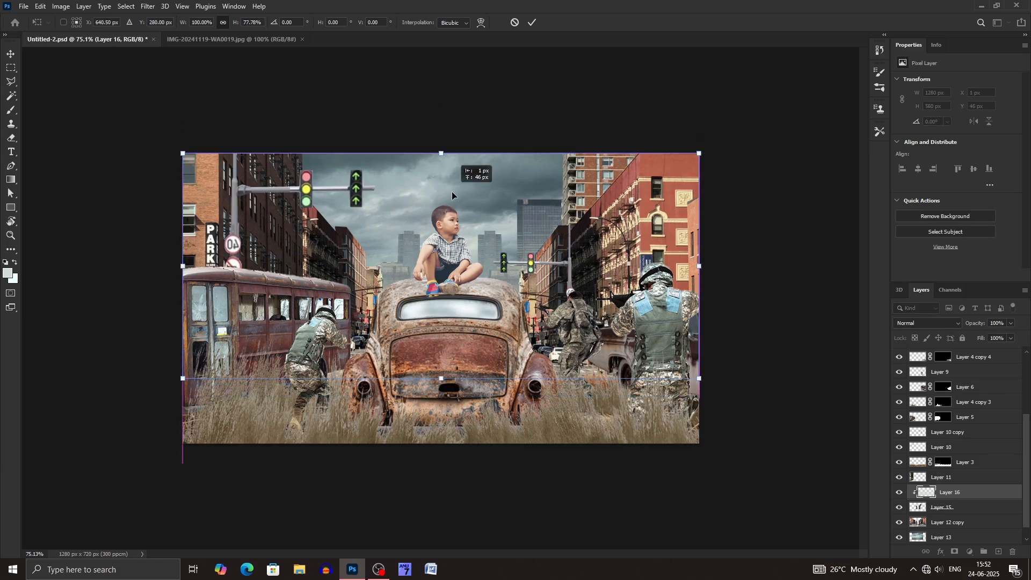
{"action": "left_click", "coordinate": [532, 22]}
Step: Set Layer 16's blending mode to Screen and move the gradient up to a Y position of -15 px
{"action": "left_click", "coordinate": [927, 322]}
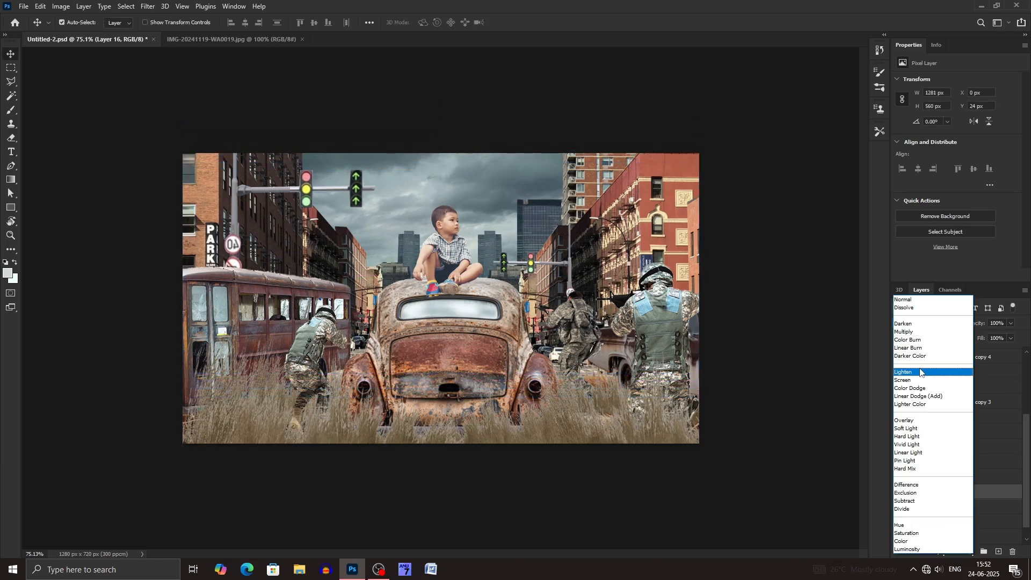
{"action": "left_click", "coordinate": [914, 381]}
{"action": "key", "text": "ctrl+t"}
{"action": "left_click_drag", "start_coordinate": [646, 316], "coordinate": [647, 301]}
{"action": "left_click", "coordinate": [532, 22]}
Step: Run Color Balance on Layer 15 and lower its Levels white input to about 232 to brighten the distant buildings
{"action": "scroll", "coordinate": [986, 463], "scroll_direction": "down", "scroll_amount": 1}
{"action": "left_click", "coordinate": [961, 492]}
{"action": "key", "text": "ctrl+b"}
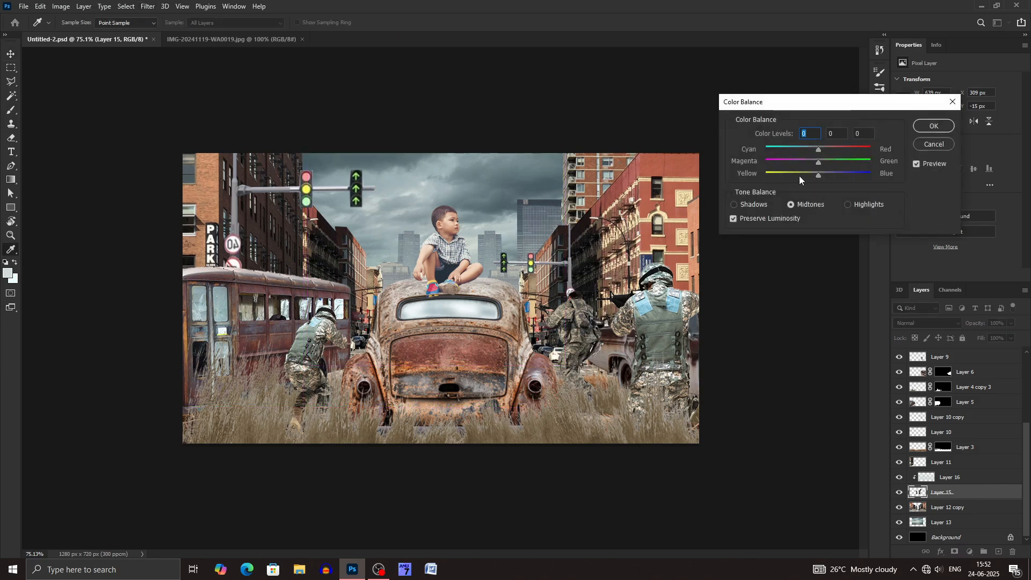
{"action": "left_click", "coordinate": [933, 128]}
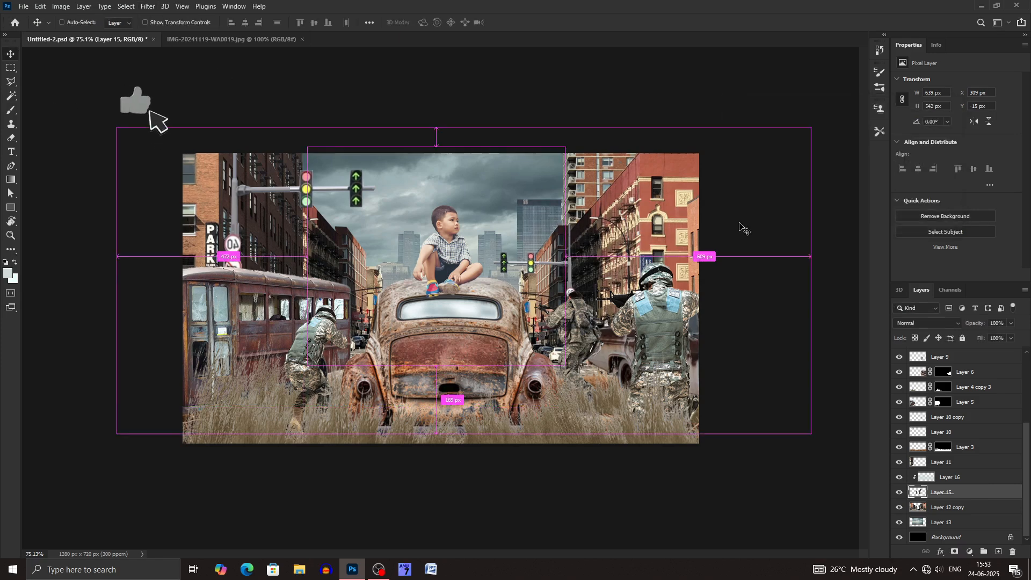
{"action": "key", "text": "ctrl+l"}
{"action": "mouse_move", "coordinate": [936, 208]}
{"action": "left_mouse_down"}
{"action": "mouse_move", "coordinate": [901, 208]}
{"action": "mouse_move", "coordinate": [937, 208]}
{"action": "left_mouse_up"}
{"action": "mouse_move", "coordinate": [936, 161]}
{"action": "left_mouse_down"}
{"action": "mouse_move", "coordinate": [913, 161]}
{"action": "mouse_move", "coordinate": [925, 162]}
{"action": "left_mouse_up"}
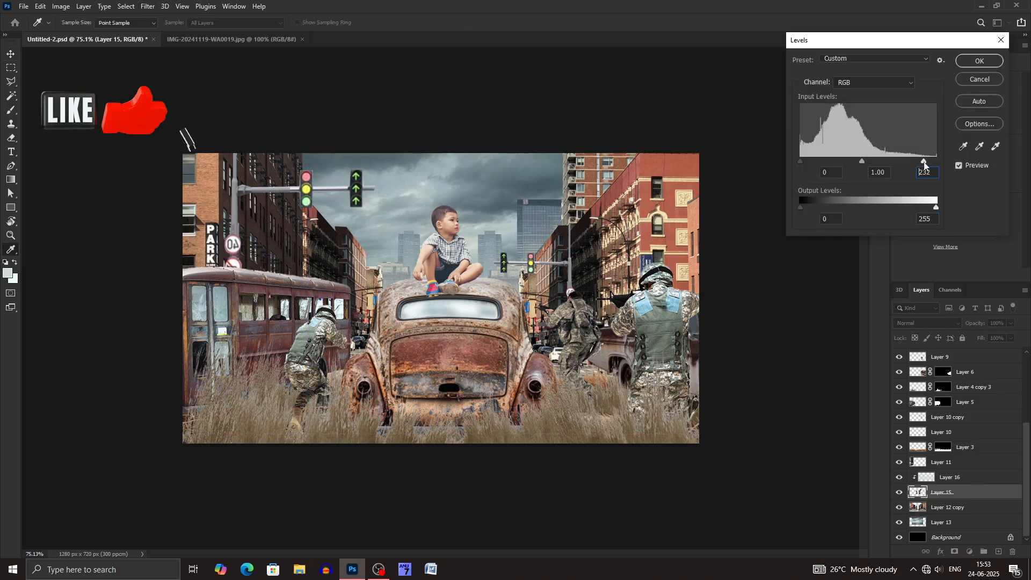
{"action": "left_click", "coordinate": [978, 61]}
Step: Apply the Camera Raw filter to Layer 15 with Clarity +100, stronger Texture, sharpening and noise reduction
{"action": "left_click", "coordinate": [148, 6]}
{"action": "left_click", "coordinate": [162, 89]}
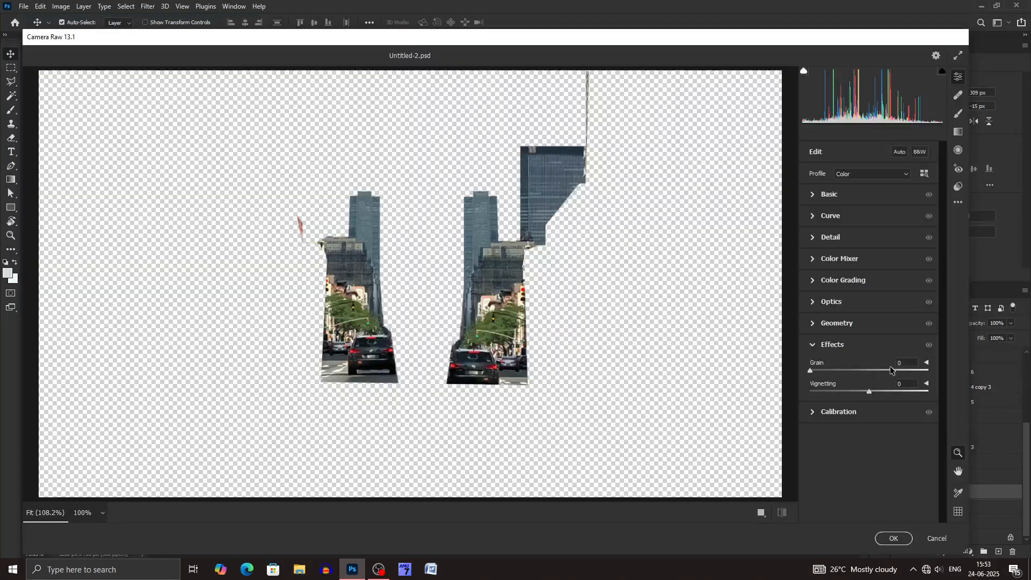
{"action": "left_click", "coordinate": [833, 198]}
{"action": "left_click_drag", "start_coordinate": [890, 403], "coordinate": [952, 403]}
{"action": "left_click", "coordinate": [896, 387]}
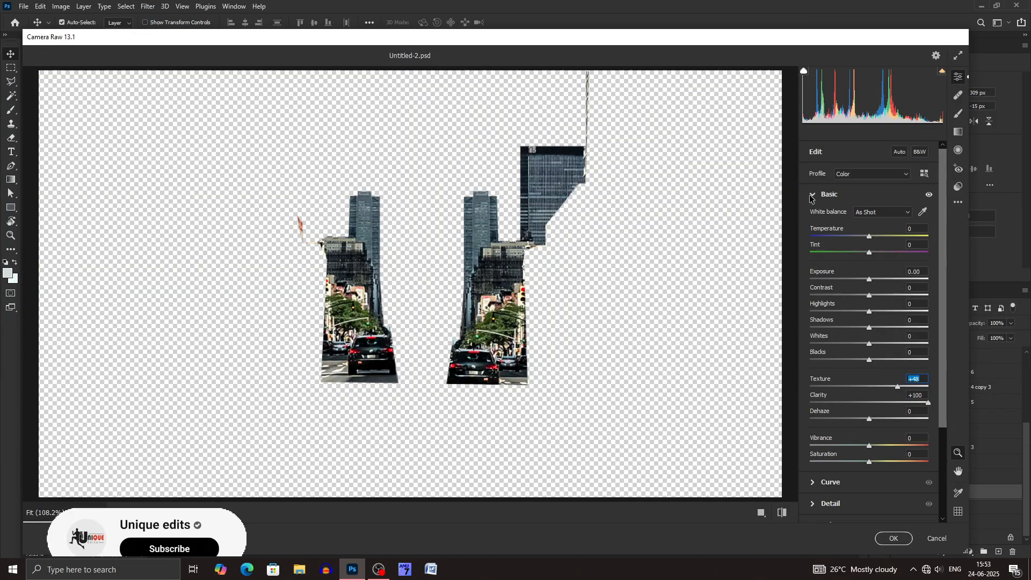
{"action": "left_click", "coordinate": [812, 196]}
{"action": "left_click", "coordinate": [827, 238]}
{"action": "left_click_drag", "start_coordinate": [810, 284], "coordinate": [868, 284]}
{"action": "left_click_drag", "start_coordinate": [811, 263], "coordinate": [833, 263]}
{"action": "left_click", "coordinate": [894, 537]}
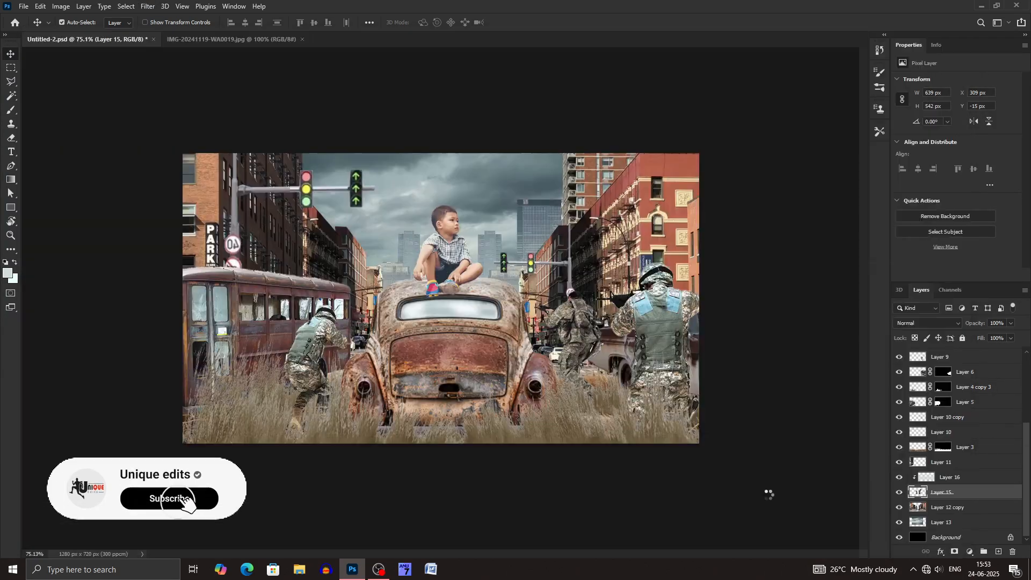
Step: Add a new layer clipped to Layer 15 and paint light-grey haze over the distant buildings with a 100 px soft brush
{"action": "left_click", "coordinate": [566, 217]}
{"action": "left_click", "coordinate": [527, 220]}
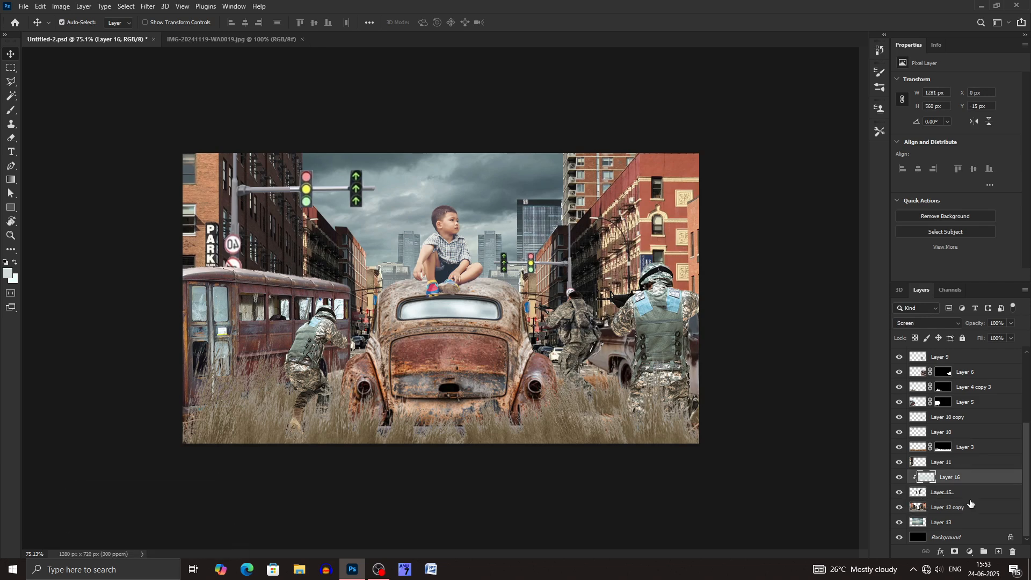
{"action": "left_click", "coordinate": [970, 493]}
{"action": "left_click", "coordinate": [998, 551]}
{"action": "key", "text": "b"}
{"action": "right_click", "coordinate": [493, 223]}
{"action": "type", "text": "100"}
{"action": "key", "text": "Return"}
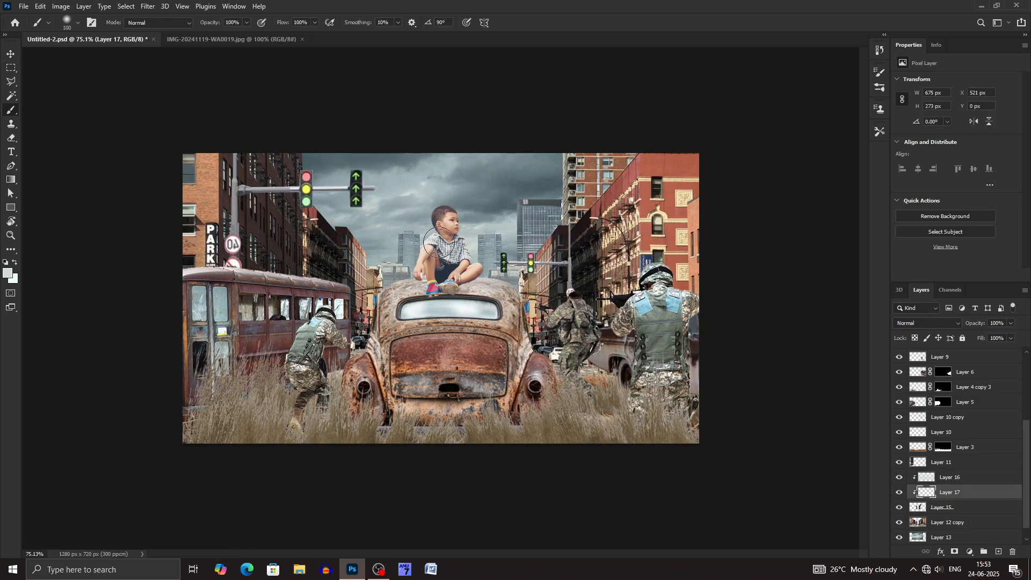
{"action": "key", "text": "v"}
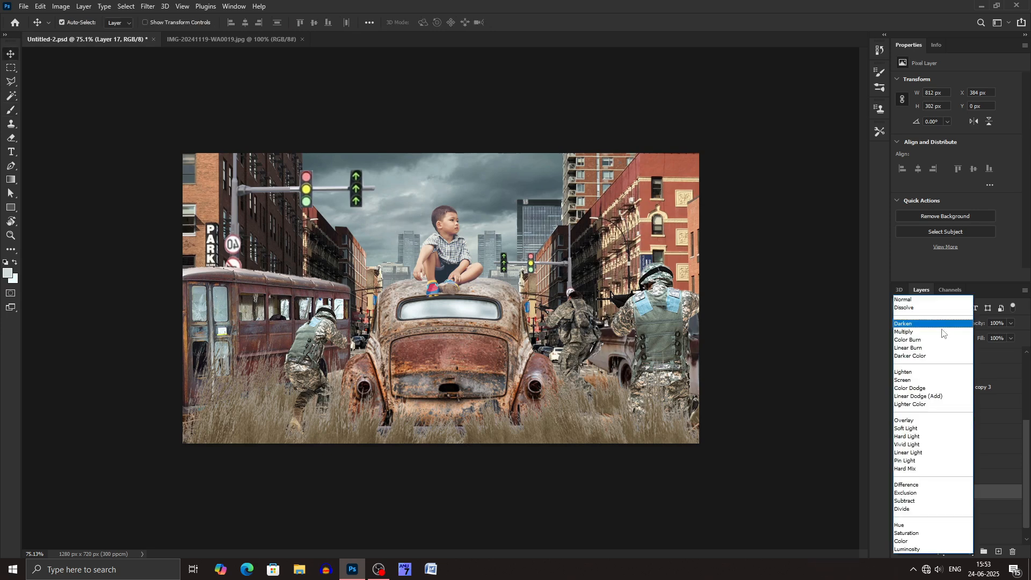
Step: Add a new layer above Layer 12 copy and clip it to that buildings layer
{"action": "left_click", "coordinate": [610, 196]}
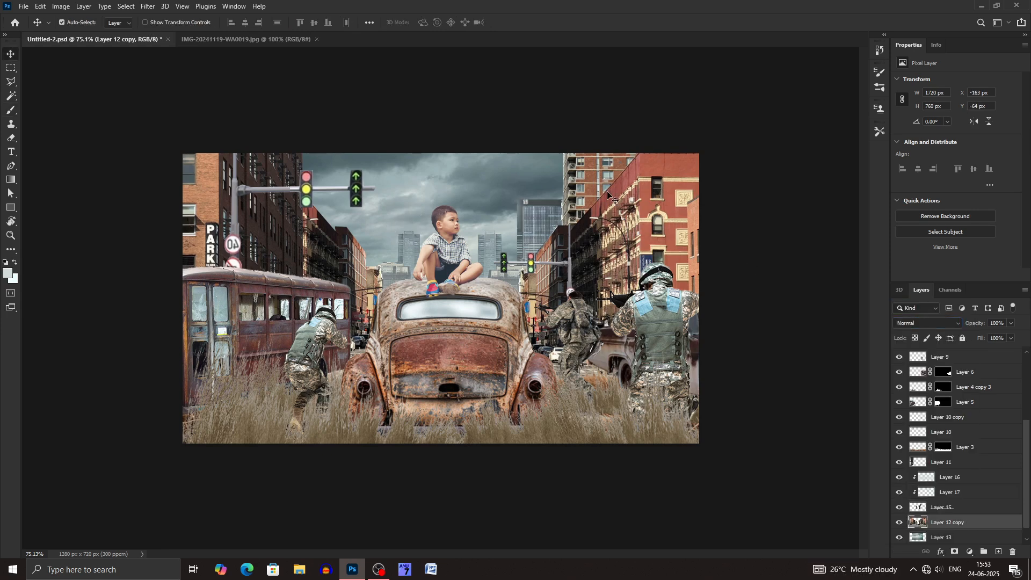
{"action": "left_click", "coordinate": [997, 552]}
{"action": "left_click", "coordinate": [958, 529], "text": "alt"}
Step: Open Layer 12 copy in Camera Raw, set Saturation to -30 and Vibrance to about -31, cool the temperature and slightly raise exposure
{"action": "left_click", "coordinate": [957, 507]}
{"action": "left_click", "coordinate": [148, 6]}
{"action": "left_click", "coordinate": [164, 91]}
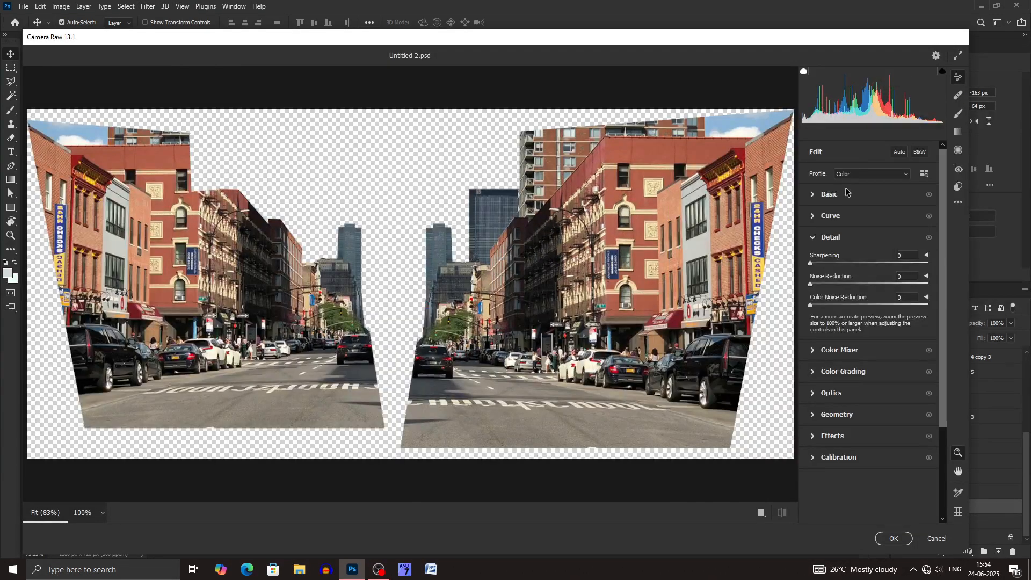
{"action": "left_click", "coordinate": [847, 193]}
{"action": "left_click_drag", "start_coordinate": [869, 463], "coordinate": [850, 446]}
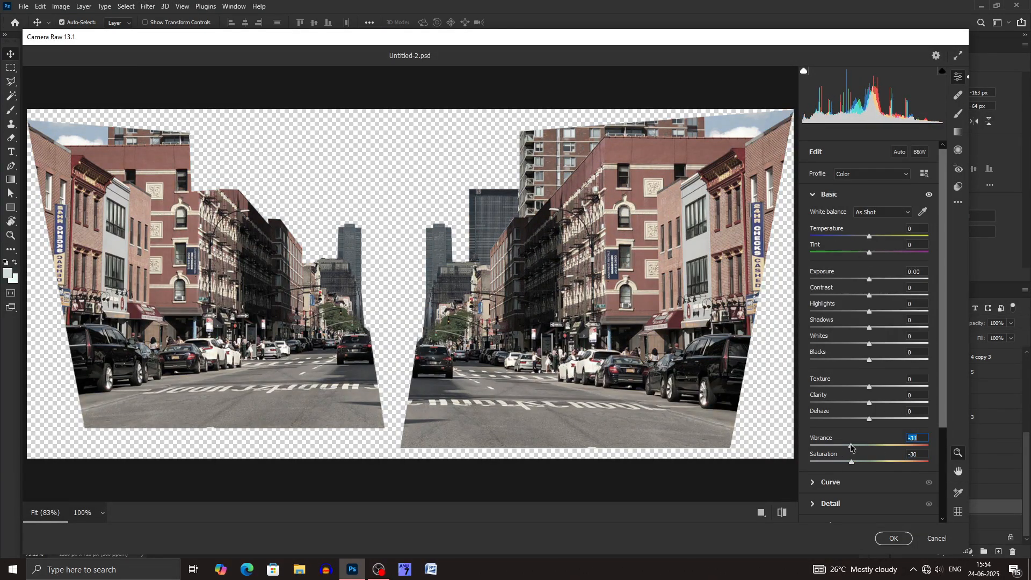
{"action": "left_click_drag", "start_coordinate": [869, 237], "coordinate": [863, 235]}
{"action": "left_click_drag", "start_coordinate": [869, 281], "coordinate": [873, 281]}
Step: Reduce the saturation of the oranges in the Color Mixer and apply the Camera Raw filter to the buildings
{"action": "left_click", "coordinate": [832, 195]}
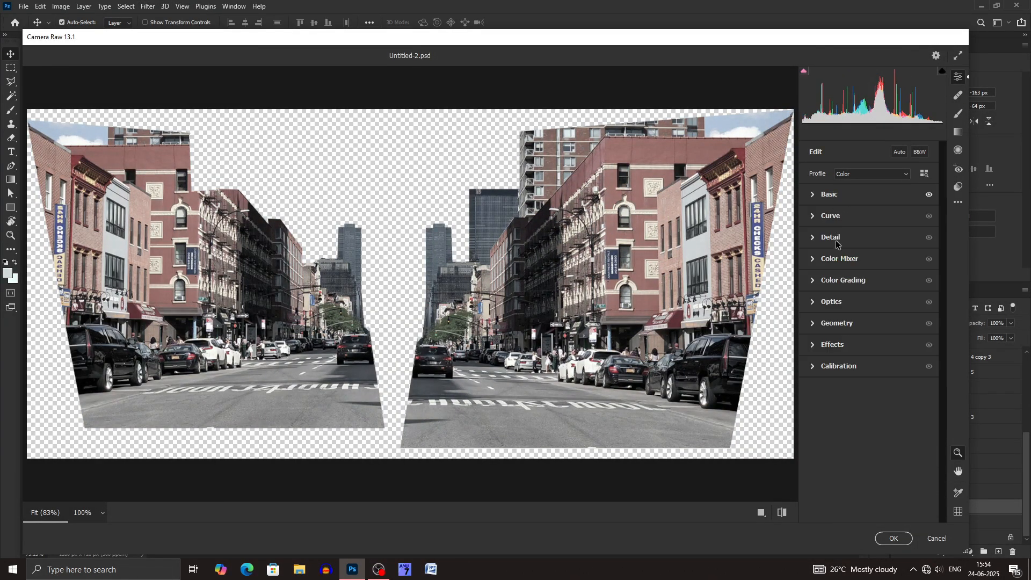
{"action": "left_click", "coordinate": [839, 258]}
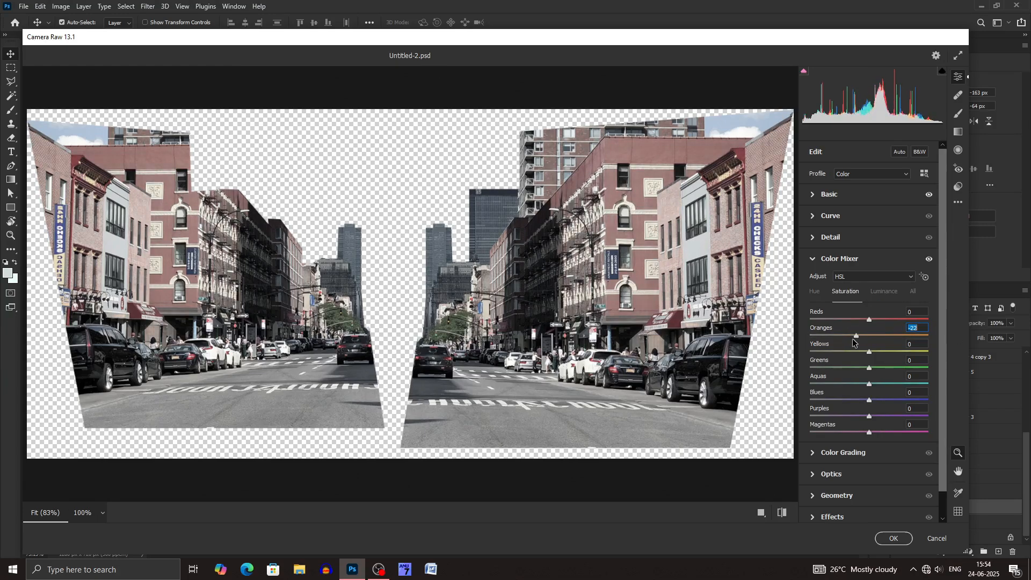
{"action": "key", "text": "Return"}
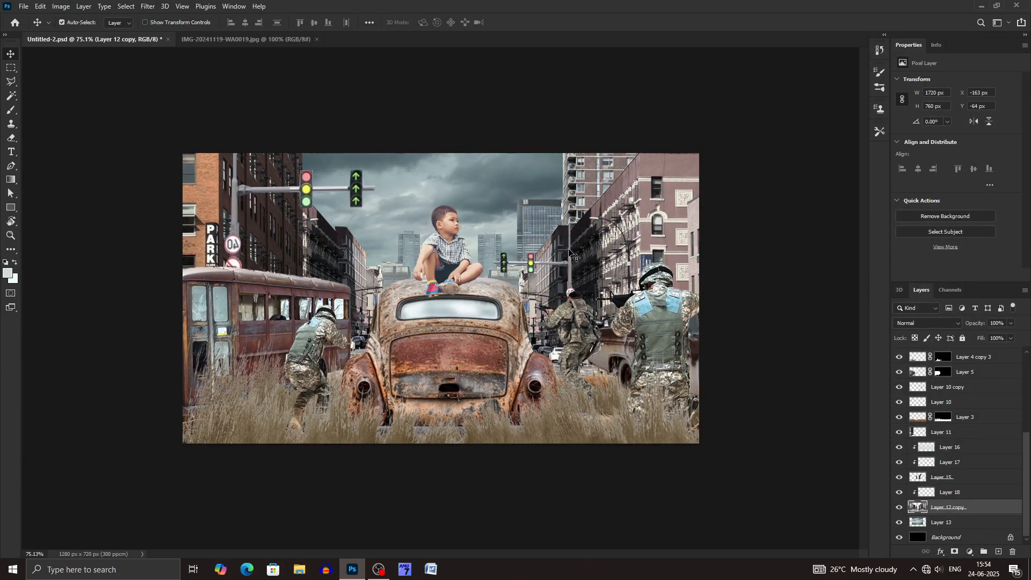
Step: Adjust Levels on Layer 12 copy, slightly lowering the output white level
{"action": "key", "text": "ctrl+l"}
{"action": "mouse_move", "coordinate": [868, 161]}
{"action": "left_mouse_down"}
{"action": "mouse_move", "coordinate": [852, 160]}
{"action": "mouse_move", "coordinate": [868, 161]}
{"action": "left_mouse_up"}
{"action": "mouse_move", "coordinate": [936, 161]}
{"action": "left_mouse_down"}
{"action": "mouse_move", "coordinate": [925, 162]}
{"action": "mouse_move", "coordinate": [945, 162]}
{"action": "left_mouse_up"}
{"action": "mouse_move", "coordinate": [937, 207]}
{"action": "left_mouse_down"}
{"action": "mouse_move", "coordinate": [922, 205]}
{"action": "mouse_move", "coordinate": [933, 207]}
{"action": "left_mouse_up"}
{"action": "left_click", "coordinate": [970, 63]}
Step: Reopen Layer 12 copy in Camera Raw, set Clarity to +67 and Texture to +28, and increase sharpening
{"action": "left_click", "coordinate": [149, 6]}
{"action": "left_click", "coordinate": [180, 85]}
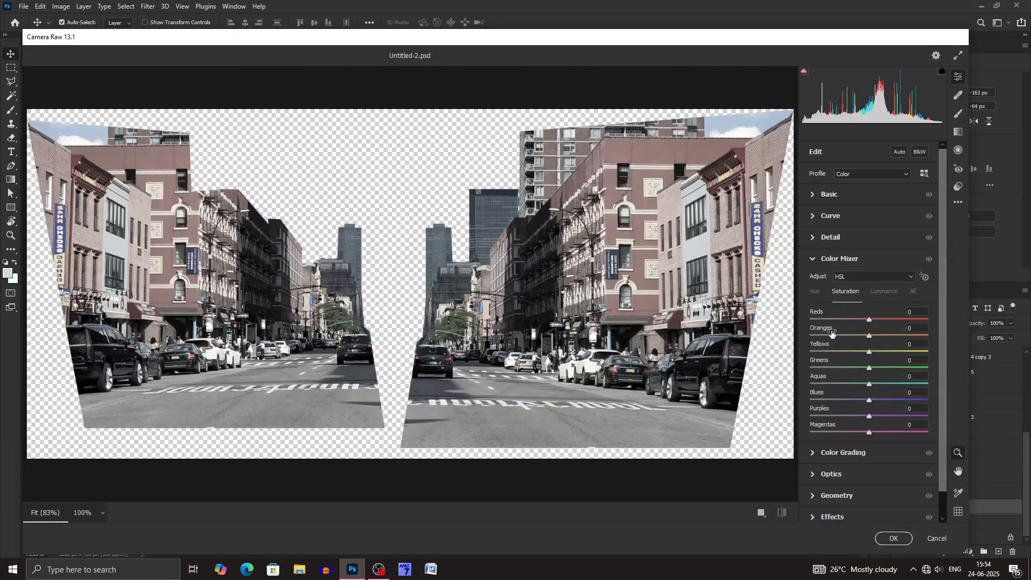
{"action": "left_click", "coordinate": [830, 194]}
{"action": "left_click_drag", "start_coordinate": [870, 403], "coordinate": [909, 403]}
{"action": "left_click_drag", "start_coordinate": [870, 387], "coordinate": [905, 386]}
{"action": "left_click", "coordinate": [829, 194]}
{"action": "left_click", "coordinate": [830, 237]}
{"action": "left_click_drag", "start_coordinate": [810, 263], "coordinate": [863, 238]}
Step: Set Temperature to -7 and Tint to -10, lower the red curve's midpoint slightly, and apply the filter to the buildings
{"action": "left_click", "coordinate": [826, 194]}
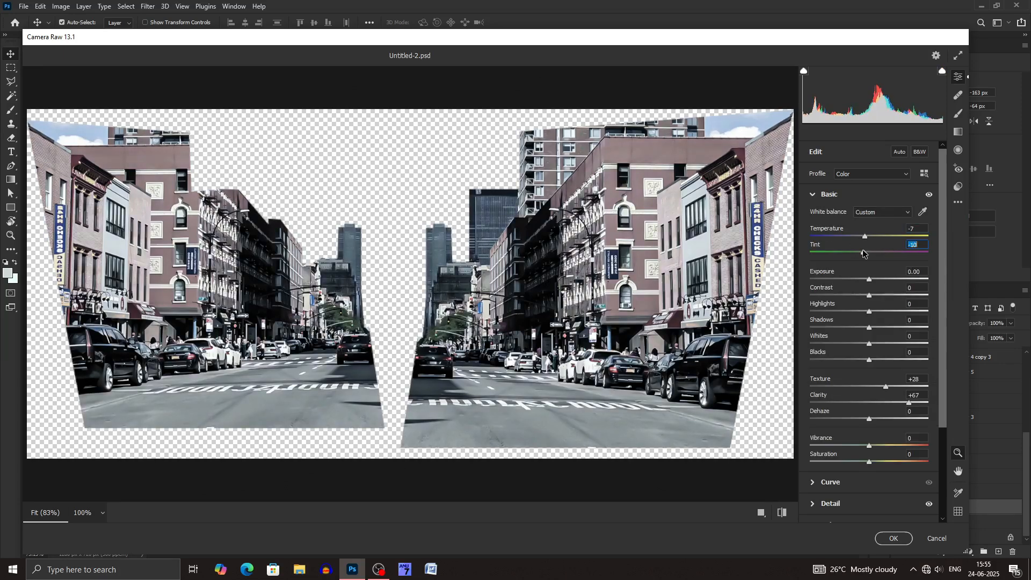
{"action": "left_click", "coordinate": [829, 194]}
{"action": "left_click", "coordinate": [831, 215]}
{"action": "left_click", "coordinate": [863, 233]}
{"action": "left_click", "coordinate": [869, 309]}
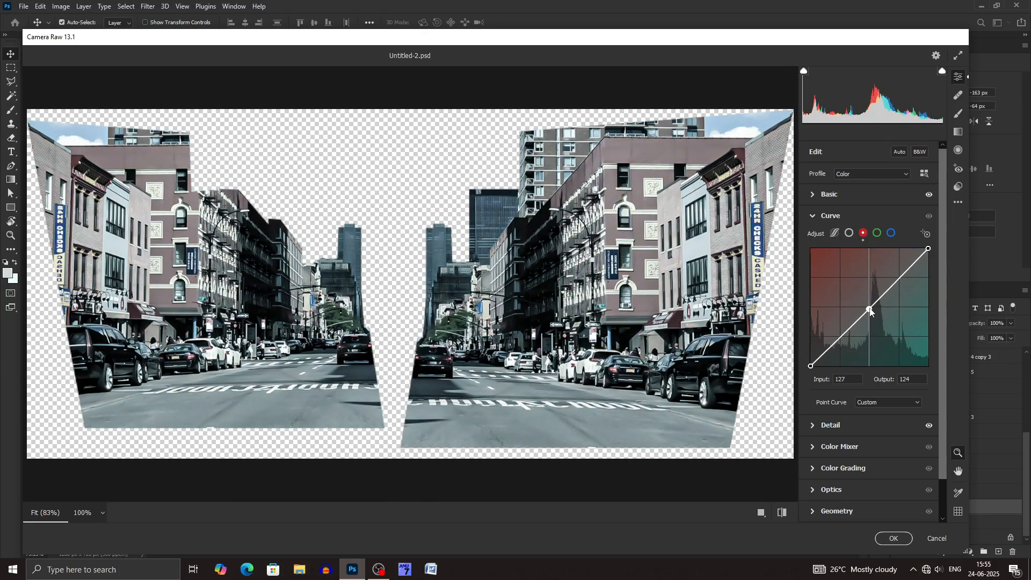
{"action": "left_click", "coordinate": [894, 538]}
Step: Brighten Layer 12 copy with Levels, raising the midtones to about 1.23 and slightly lowering the white input
{"action": "key", "text": "ctrl+l"}
{"action": "left_click_drag", "start_coordinate": [869, 161], "coordinate": [853, 162]}
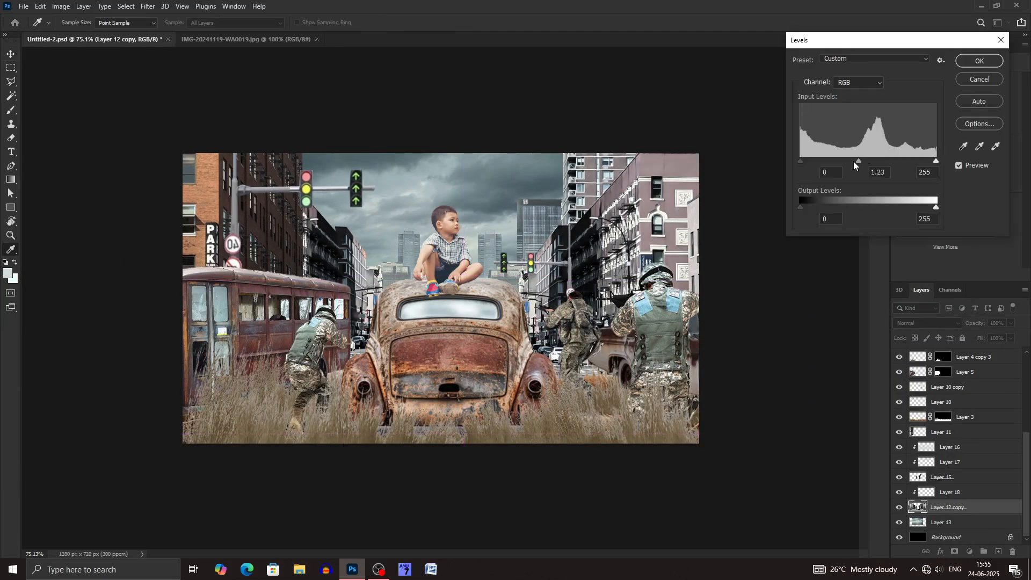
{"action": "left_click_drag", "start_coordinate": [936, 162], "coordinate": [933, 162]}
{"action": "left_click", "coordinate": [969, 62]}
Step: Shift the midtone Color Balance of Layer 12 copy slightly towards cyan
{"action": "key", "text": "ctrl+b"}
{"action": "left_click_drag", "start_coordinate": [818, 149], "coordinate": [813, 173]}
{"action": "key", "text": "Return"}
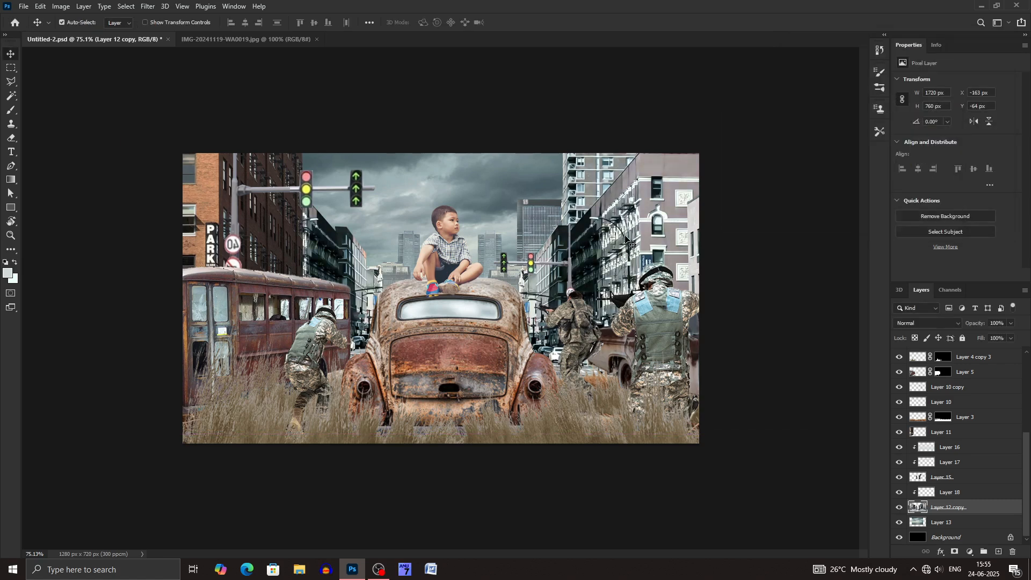
Step: Open the brick building on Layer 11 in Camera Raw, set Saturation to -31, lower Vibrance and cool the temperature
{"action": "left_click", "coordinate": [643, 226]}
{"action": "left_click", "coordinate": [148, 6]}
{"action": "left_click", "coordinate": [167, 86]}
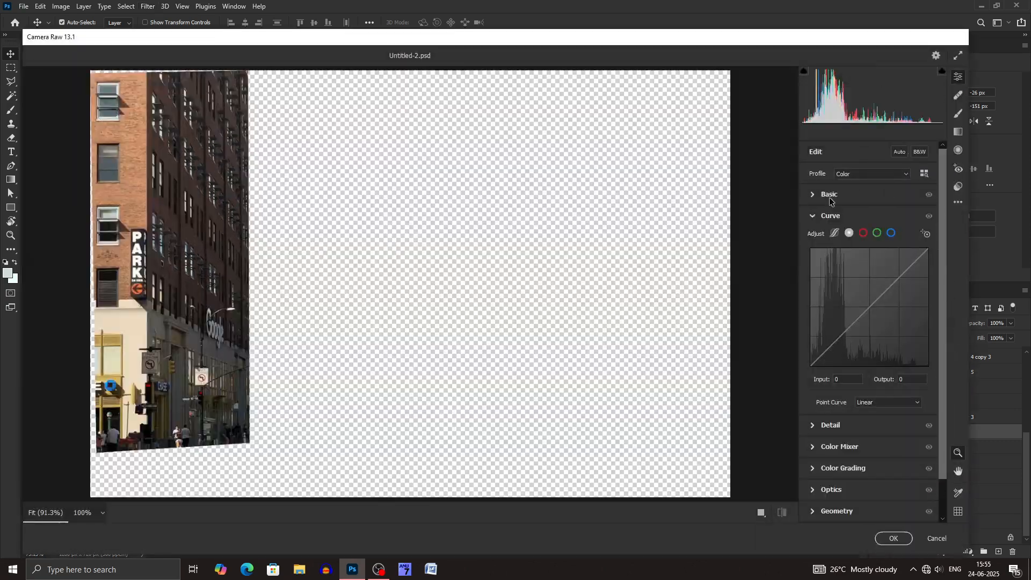
{"action": "left_click", "coordinate": [829, 194]}
{"action": "left_click", "coordinate": [850, 461]}
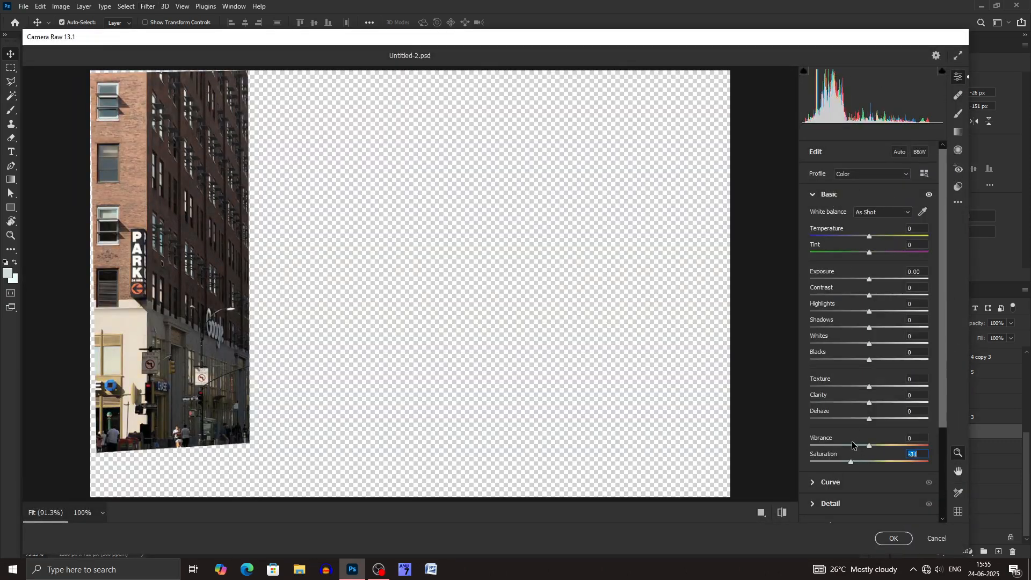
{"action": "left_click", "coordinate": [850, 445]}
{"action": "left_click", "coordinate": [861, 237]}
Step: Reduce the brick building's orange saturation to about -46 in the Color Mixer and apply the Camera Raw filter
{"action": "left_click", "coordinate": [831, 194]}
{"action": "left_click", "coordinate": [840, 259]}
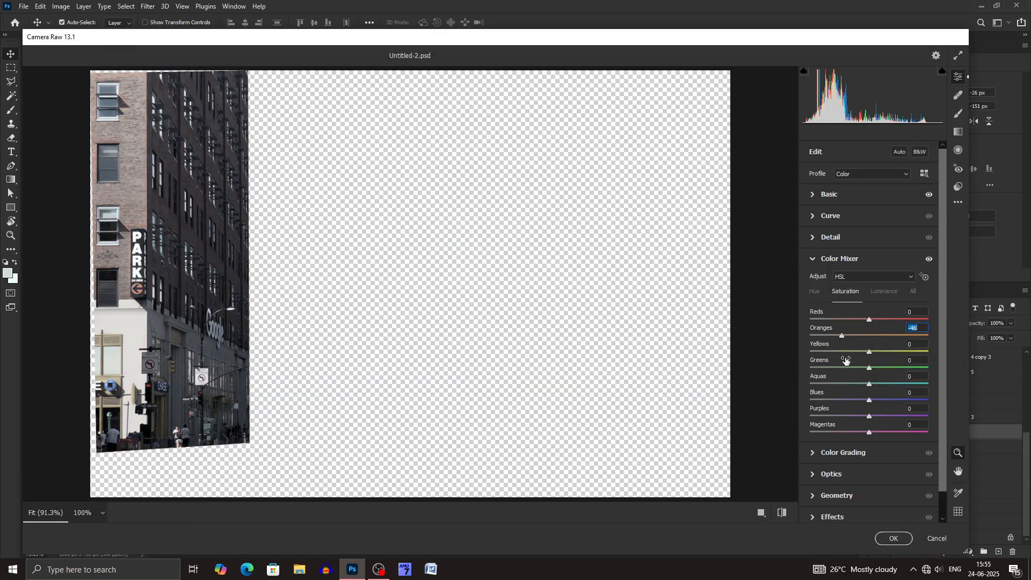
{"action": "left_click", "coordinate": [895, 539]}
Step: Run Color Balance on the street buildings in Layer 12 copy
{"action": "left_click", "coordinate": [947, 507]}
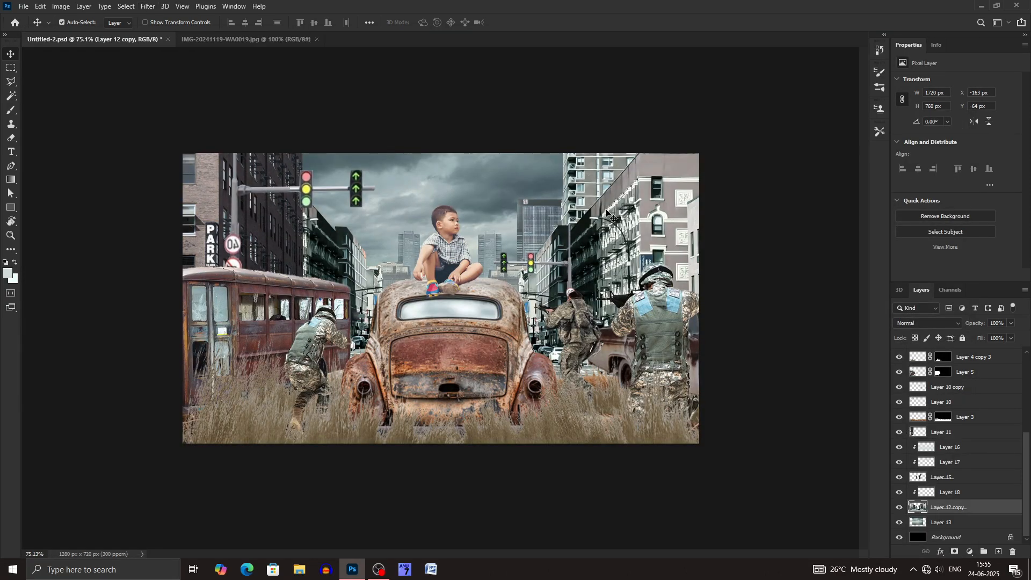
{"action": "key", "text": "ctrl+b"}
{"action": "left_click", "coordinate": [929, 126]}
Step: Apply Camera Raw to Layer 12 copy with reduced Vibrance and Saturation and a slight adjustment of the red curve's midpoint
{"action": "left_click", "coordinate": [150, 5]}
{"action": "left_click", "coordinate": [166, 82]}
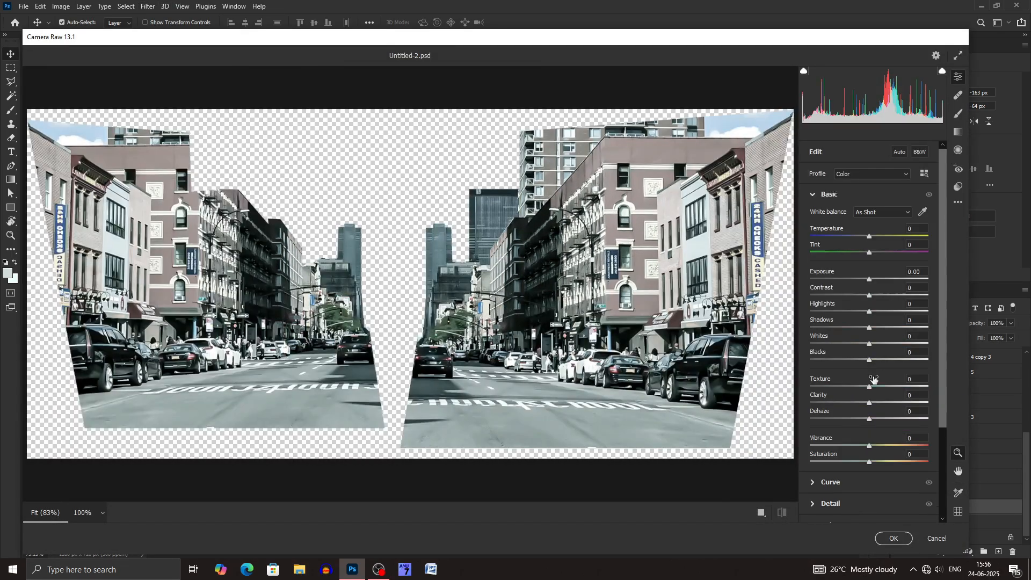
{"action": "mouse_move", "coordinate": [870, 446]}
{"action": "left_mouse_down"}
{"action": "mouse_move", "coordinate": [842, 447]}
{"action": "mouse_move", "coordinate": [852, 456]}
{"action": "left_mouse_up"}
{"action": "left_click", "coordinate": [829, 194]}
{"action": "left_click", "coordinate": [830, 215]}
{"action": "left_click", "coordinate": [863, 233]}
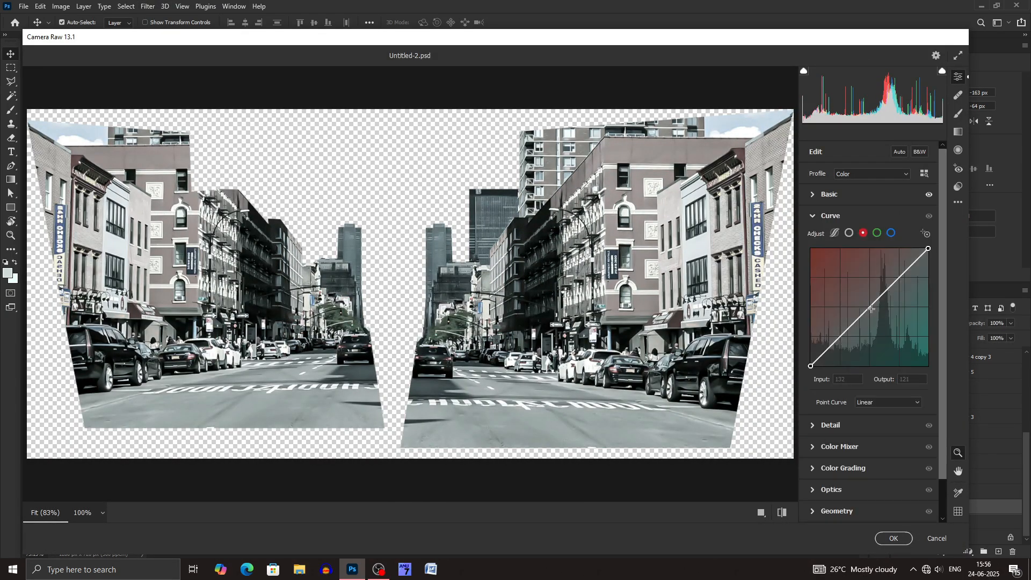
{"action": "left_click_drag", "start_coordinate": [869, 307], "coordinate": [870, 308]}
{"action": "key", "text": "Return"}
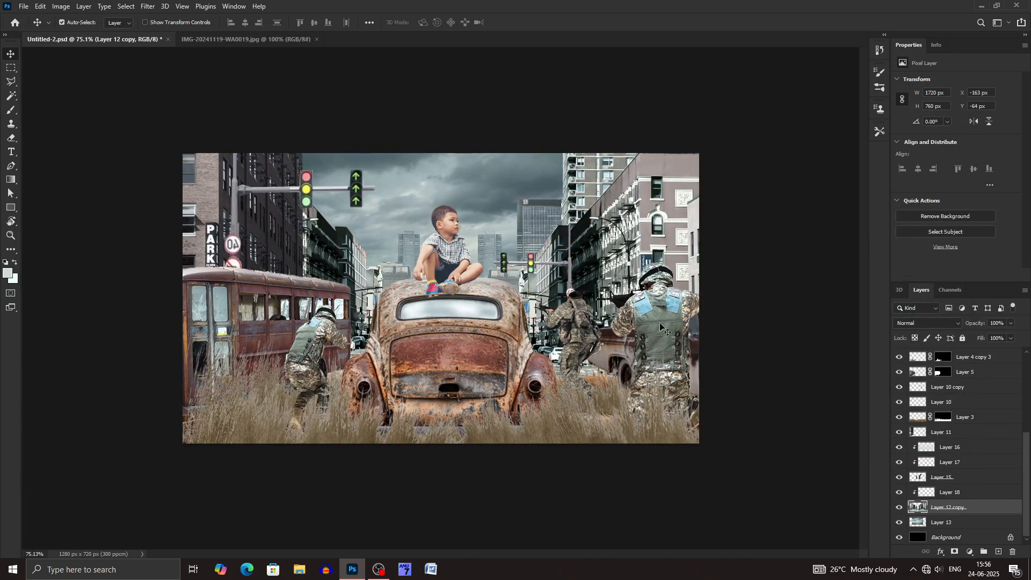
Step: Hide the cloudy sky on Layer 13 to view the buildings against the black background
{"action": "left_click", "coordinate": [933, 325]}
{"action": "left_click", "coordinate": [804, 527]}
{"action": "left_click", "coordinate": [898, 522]}
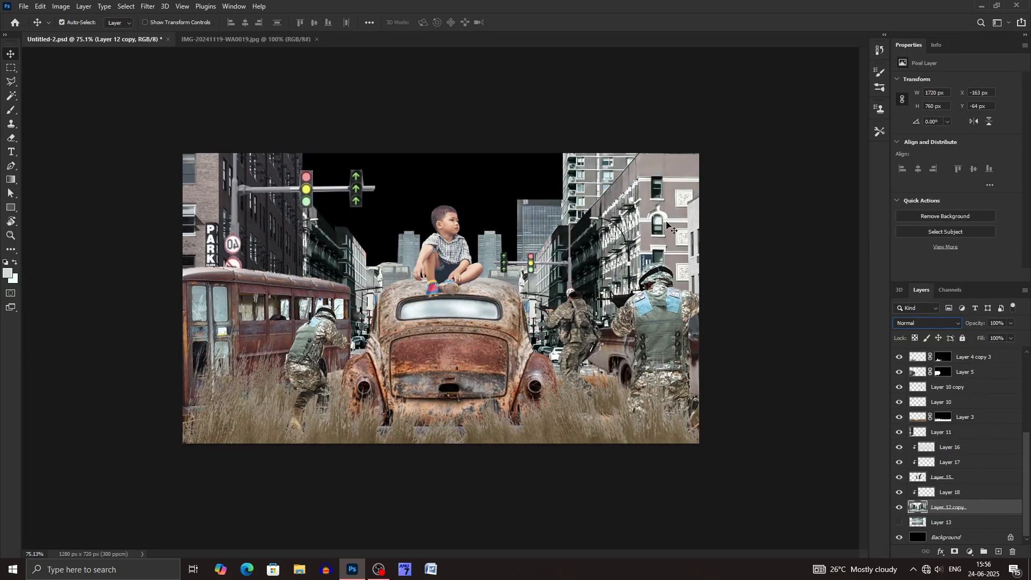
Step: Apply Camera Raw to the old bus on Layer 5 with Vibrance -34, Saturation -27 and Exposure +0.25
{"action": "left_click", "coordinate": [428, 188]}
{"action": "left_click", "coordinate": [147, 6]}
{"action": "left_click", "coordinate": [195, 91]}
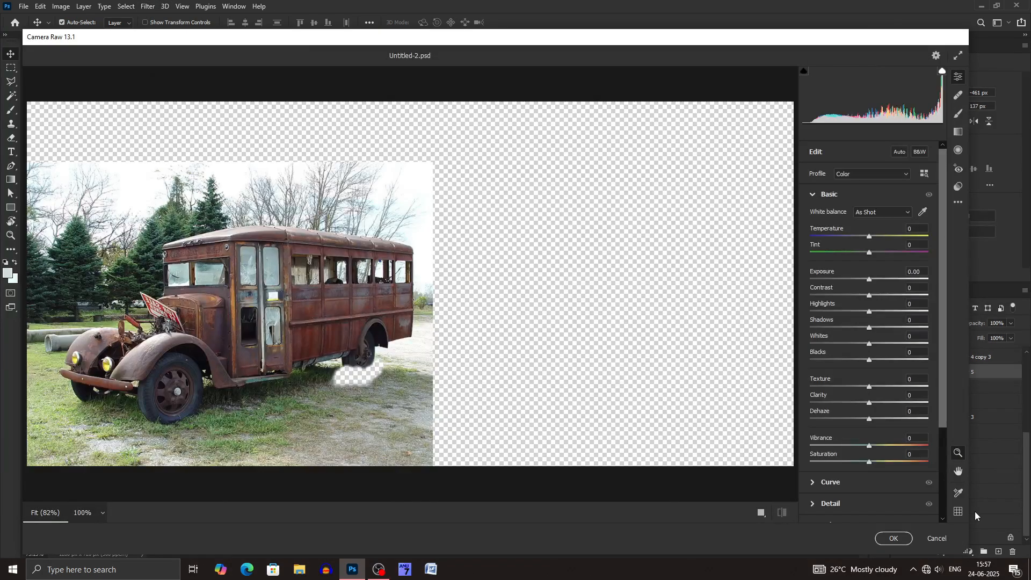
{"action": "left_click", "coordinate": [837, 445]}
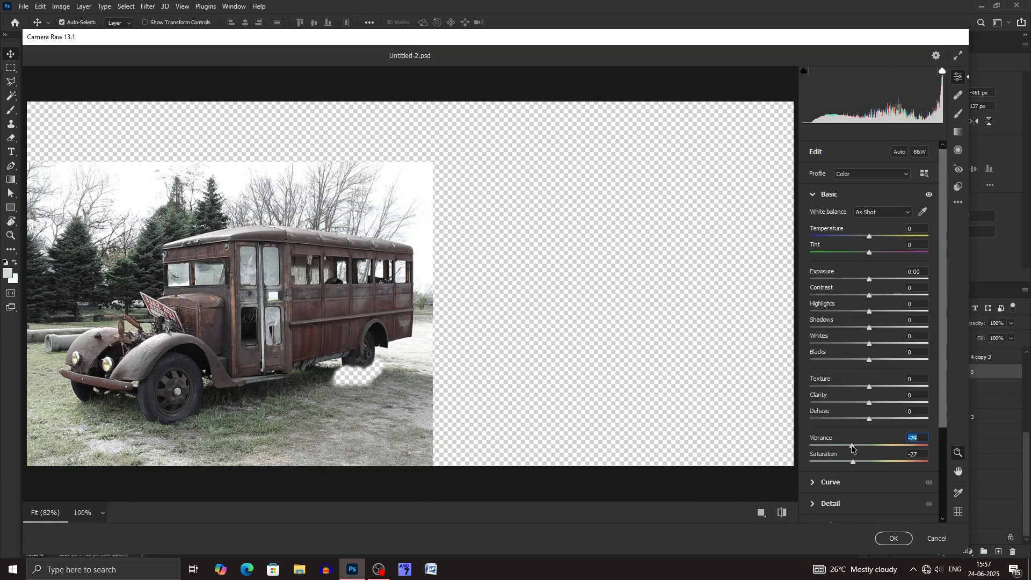
{"action": "left_click", "coordinate": [873, 280]}
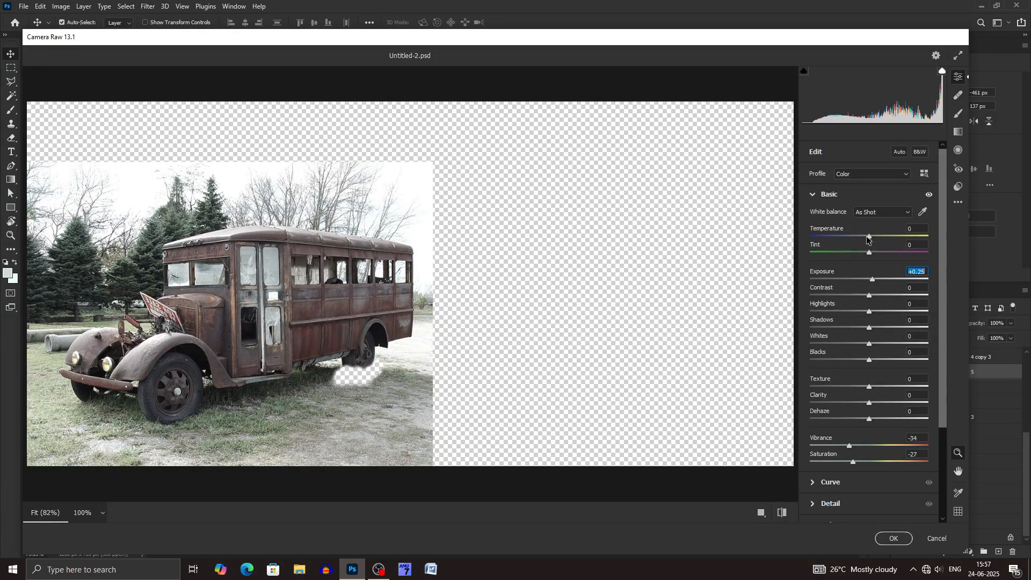
{"action": "left_click", "coordinate": [889, 539]}
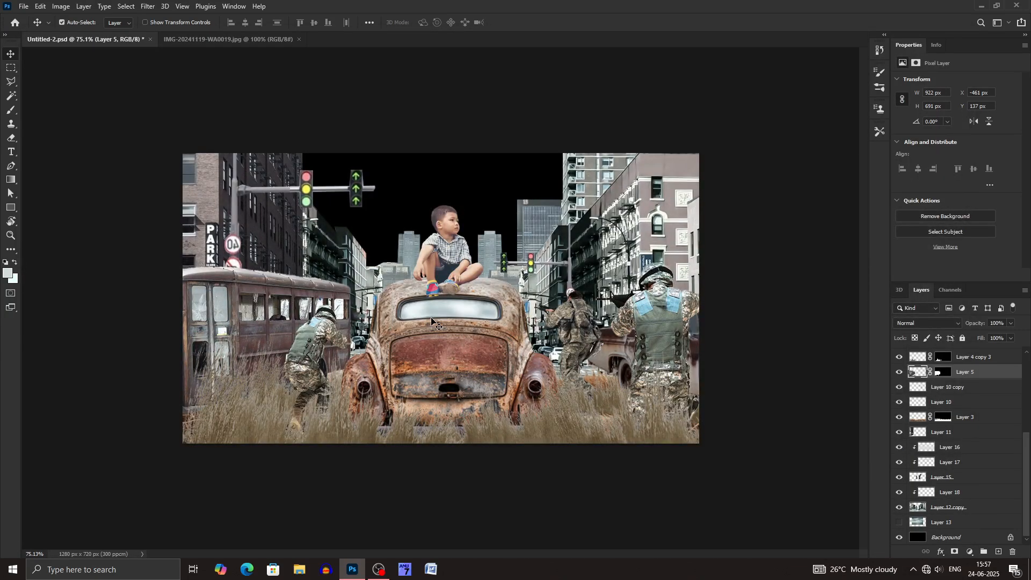
Step: Apply Camera Raw to the old car on Layer 6 with reduced Vibrance and Saturation
{"action": "left_click_drag", "start_coordinate": [615, 344], "coordinate": [616, 345]}
{"action": "left_click", "coordinate": [147, 7]}
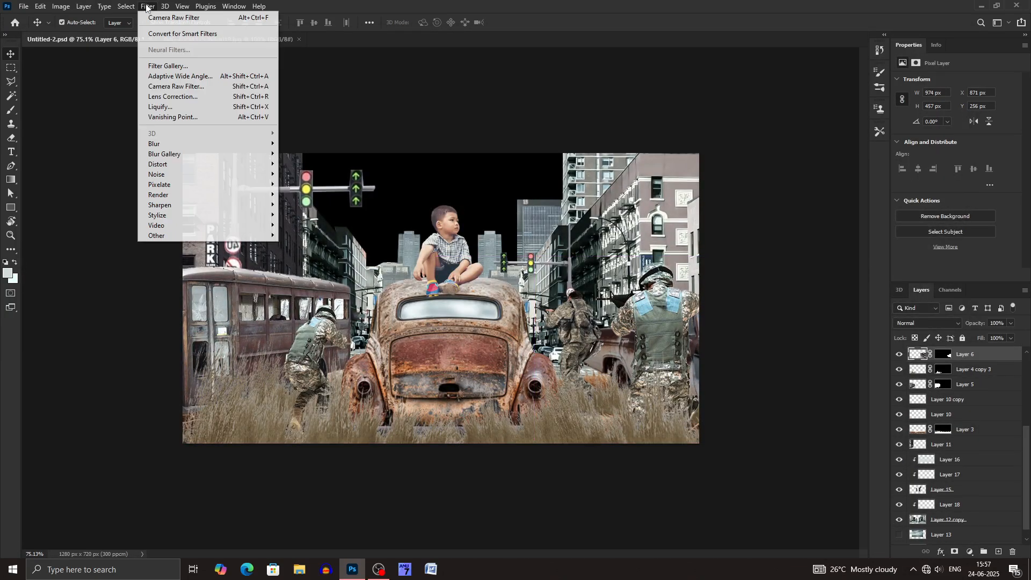
{"action": "left_click", "coordinate": [175, 85]}
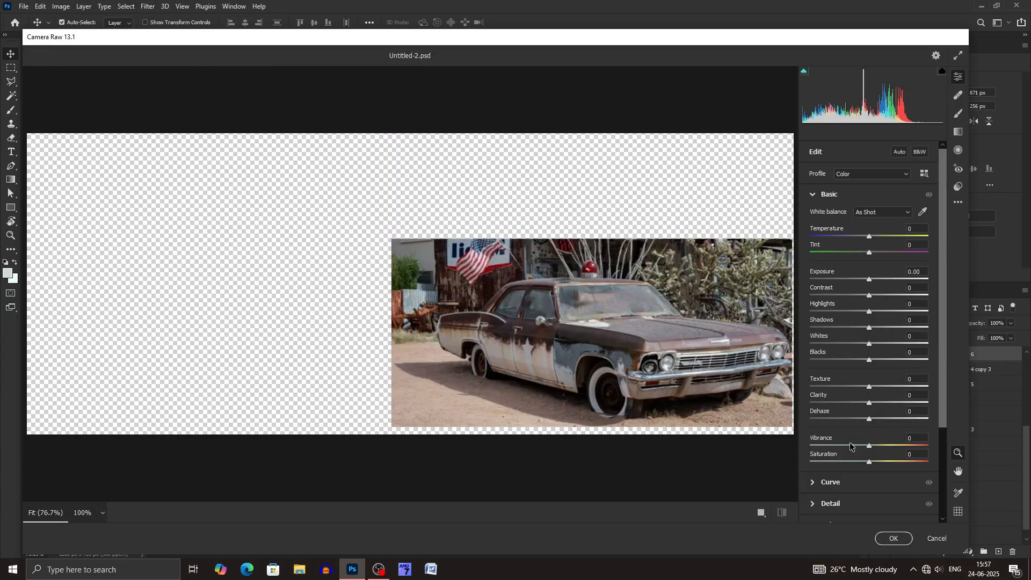
{"action": "left_click", "coordinate": [845, 446]}
{"action": "left_click", "coordinate": [851, 463]}
{"action": "left_click", "coordinate": [851, 446]}
{"action": "left_click", "coordinate": [889, 538]}
Step: Show the cloudy sky on Layer 13 again
{"action": "scroll", "coordinate": [951, 510], "scroll_direction": "down", "scroll_amount": 2}
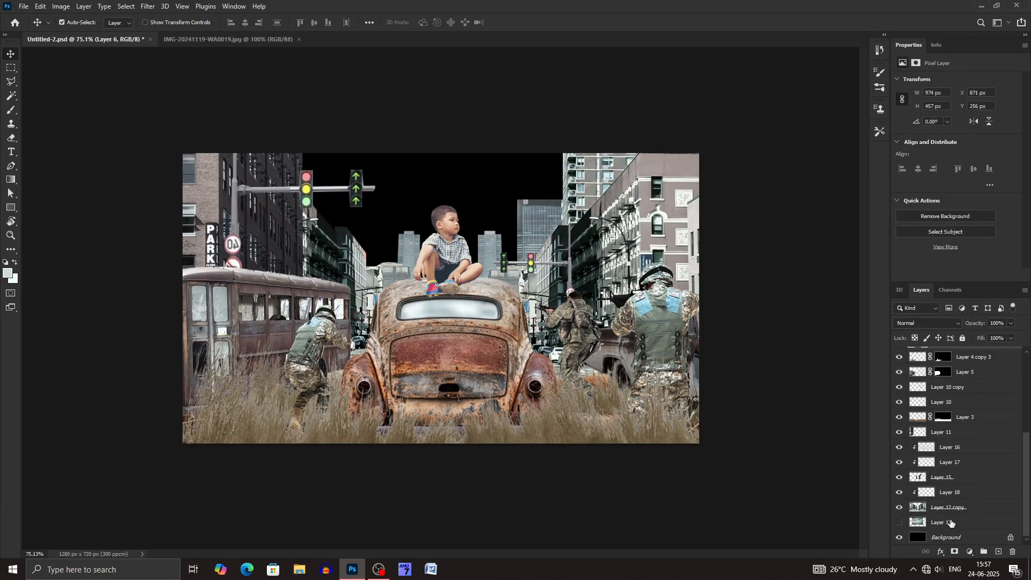
{"action": "left_click", "coordinate": [950, 523]}
{"action": "left_click", "coordinate": [898, 522]}
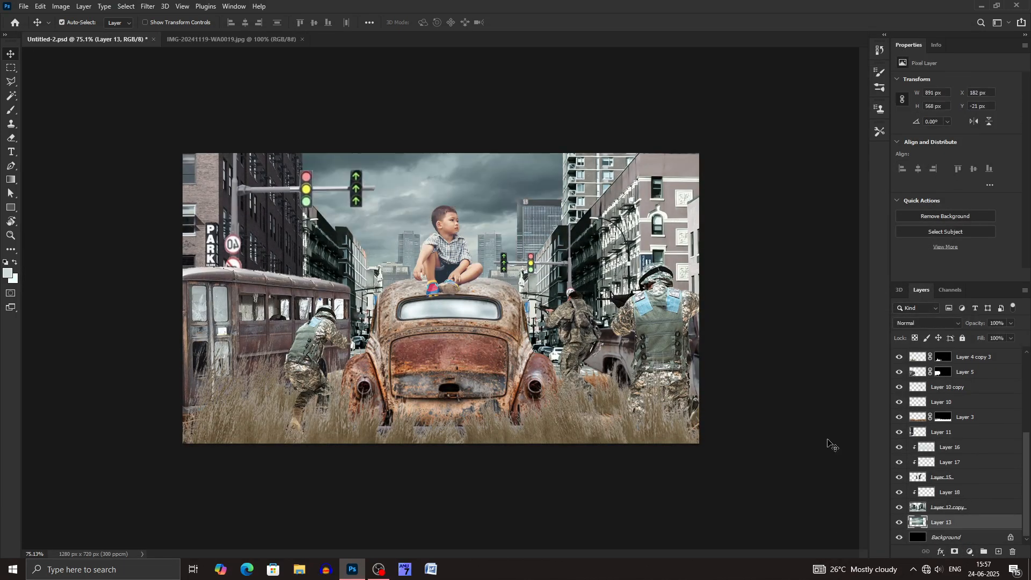
Step: Open the dry ground grass on Layer 3 in Camera Raw and set Vibrance to -69, Saturation to about -30 and adjust Exposure slightly
{"action": "left_click", "coordinate": [283, 413]}
{"action": "left_click", "coordinate": [970, 419]}
{"action": "left_click", "coordinate": [147, 6]}
{"action": "left_click", "coordinate": [172, 83]}
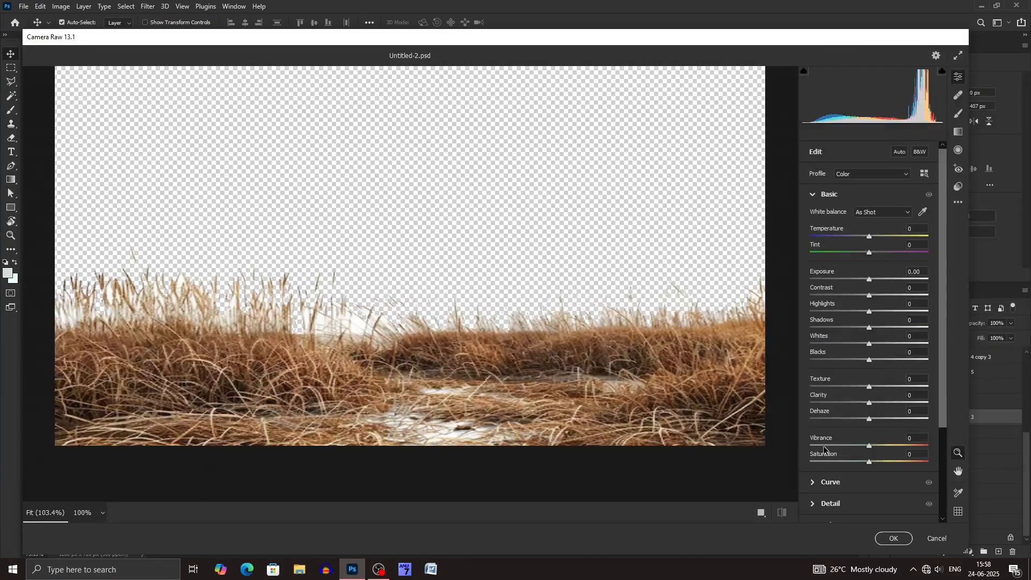
{"action": "left_click_drag", "start_coordinate": [869, 446], "coordinate": [828, 447]}
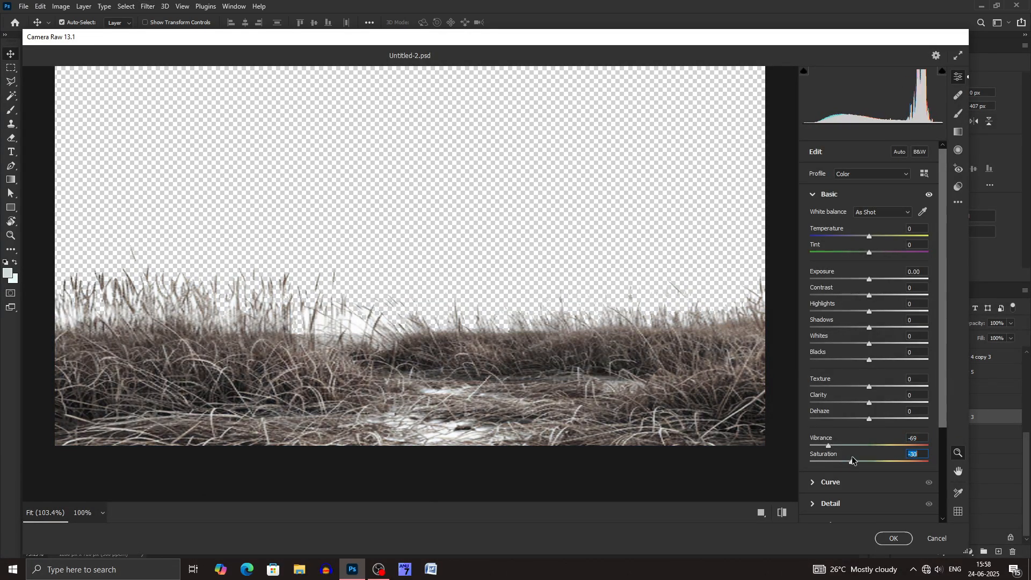
{"action": "left_click_drag", "start_coordinate": [867, 279], "coordinate": [870, 279]}
Step: Shift the ground grass hues in the Color Mixer to Oranges +58 and Yellows about +7, and apply the filter
{"action": "left_click", "coordinate": [828, 194]}
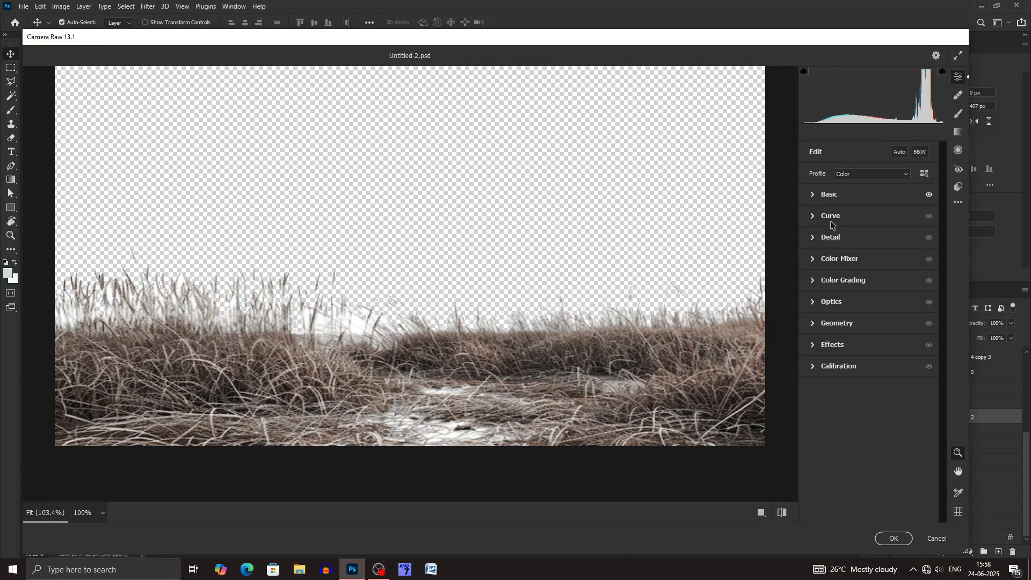
{"action": "left_click", "coordinate": [832, 235]}
{"action": "left_click", "coordinate": [866, 322]}
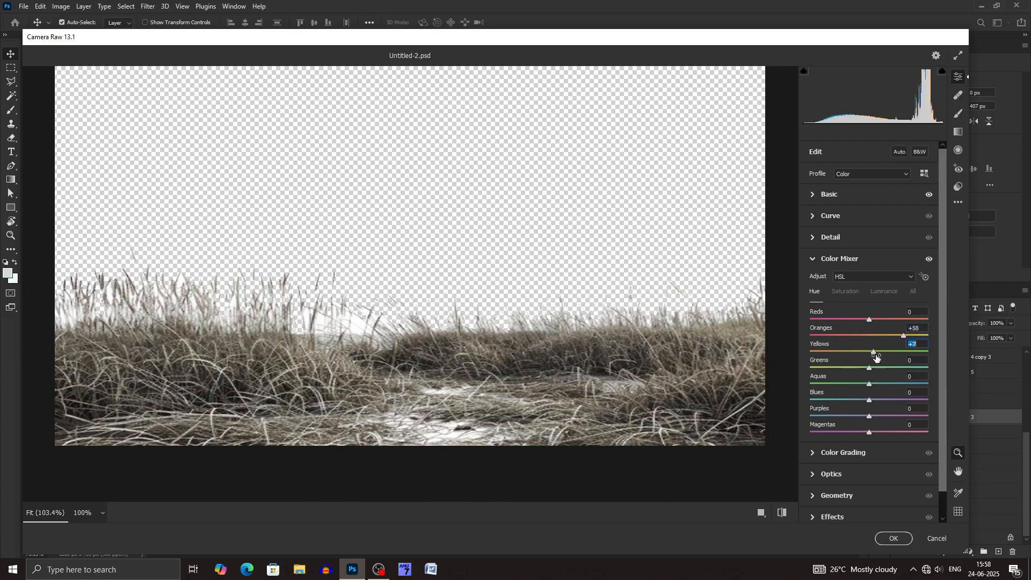
{"action": "left_click", "coordinate": [900, 538]}
Step: Apply Camera Raw to the street buildings on Layer 12 copy with the Oranges hue at about +95
{"action": "left_click", "coordinate": [647, 248]}
{"action": "left_click", "coordinate": [148, 6]}
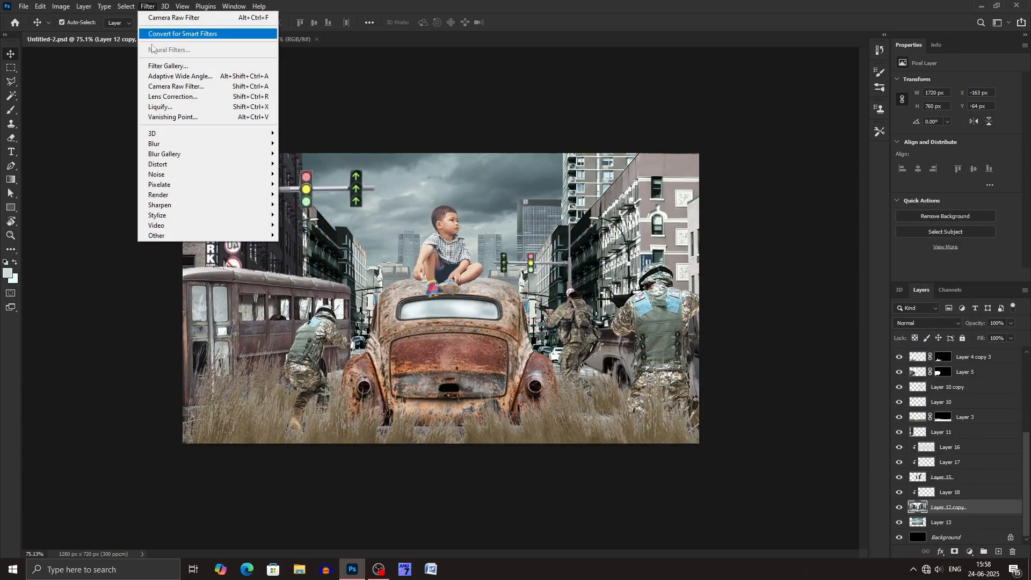
{"action": "left_click", "coordinate": [177, 89]}
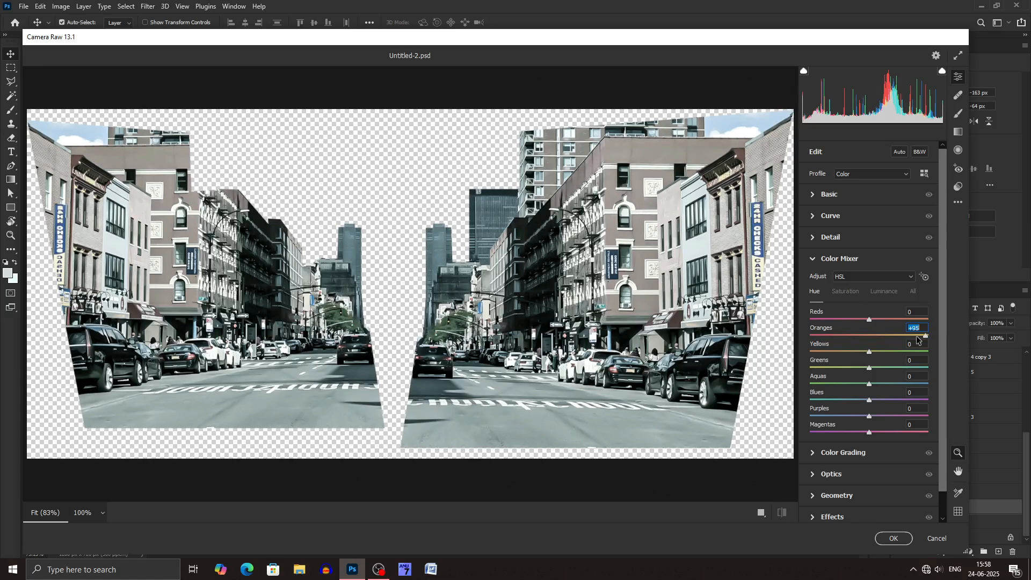
{"action": "left_click", "coordinate": [889, 537]}
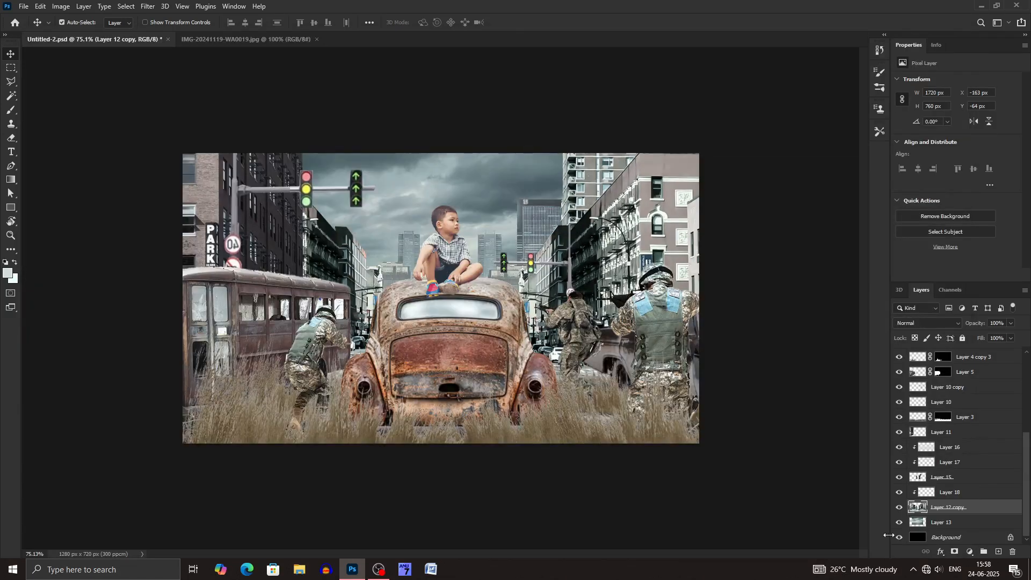
Step: Apply Camera Raw to the foreground grass on Layer 4 with Saturation at about -40
{"action": "left_click", "coordinate": [477, 367]}
{"action": "scroll", "coordinate": [990, 445], "scroll_direction": "up", "scroll_amount": 1}
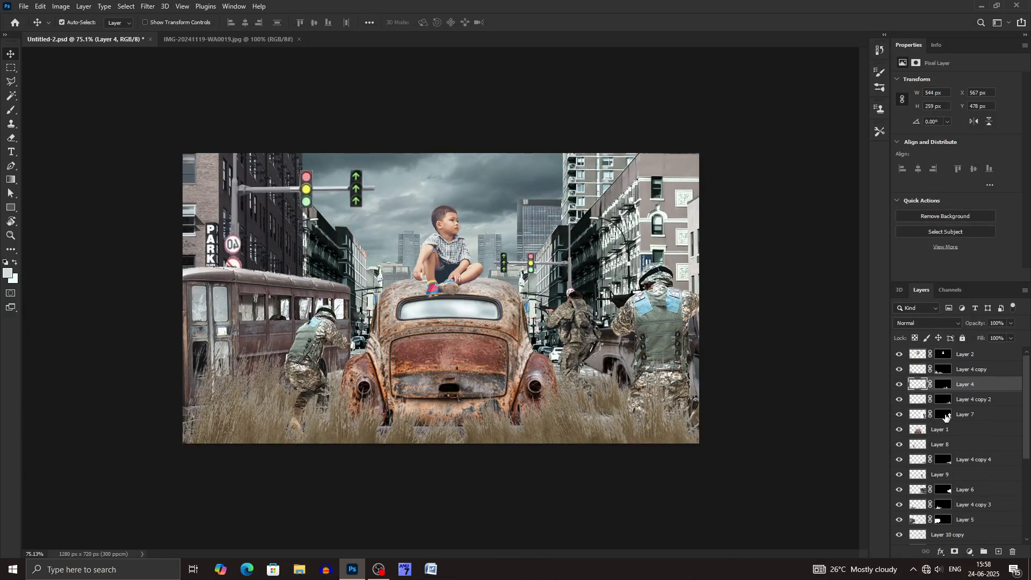
{"action": "left_click", "coordinate": [147, 6]}
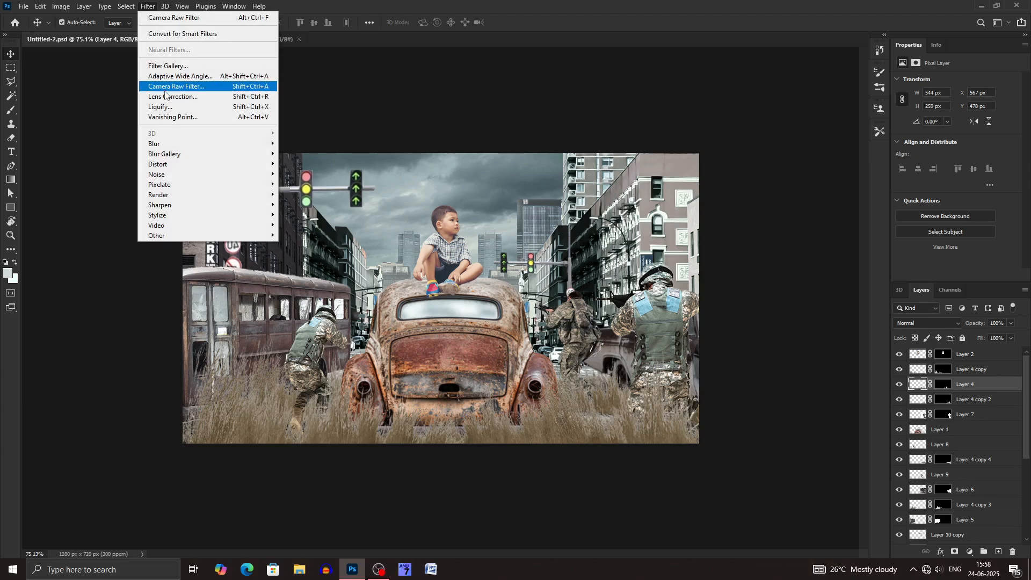
{"action": "left_click", "coordinate": [172, 87]}
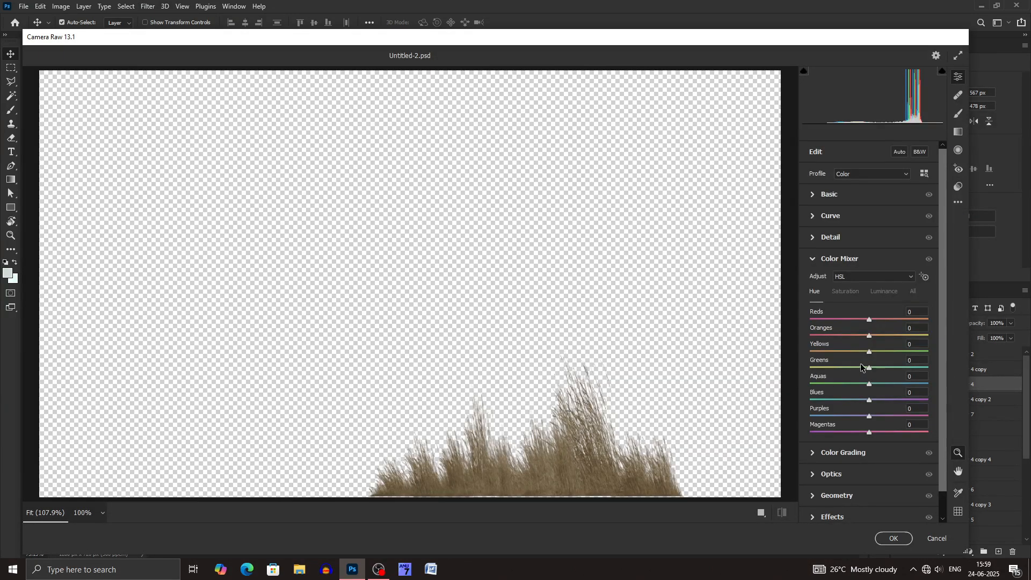
{"action": "left_click", "coordinate": [829, 199]}
{"action": "left_click_drag", "start_coordinate": [869, 462], "coordinate": [845, 462]}
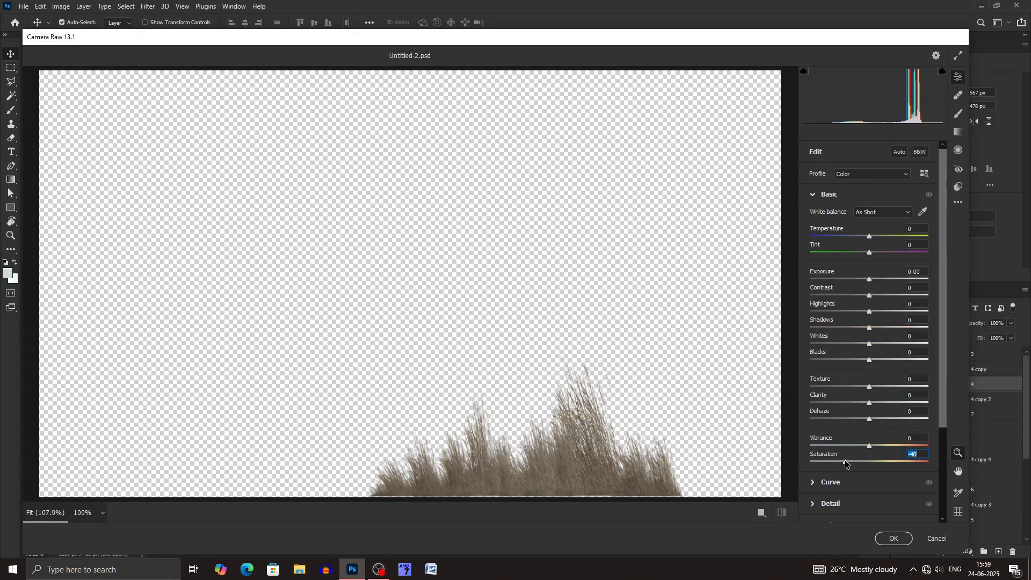
{"action": "left_click", "coordinate": [894, 541]}
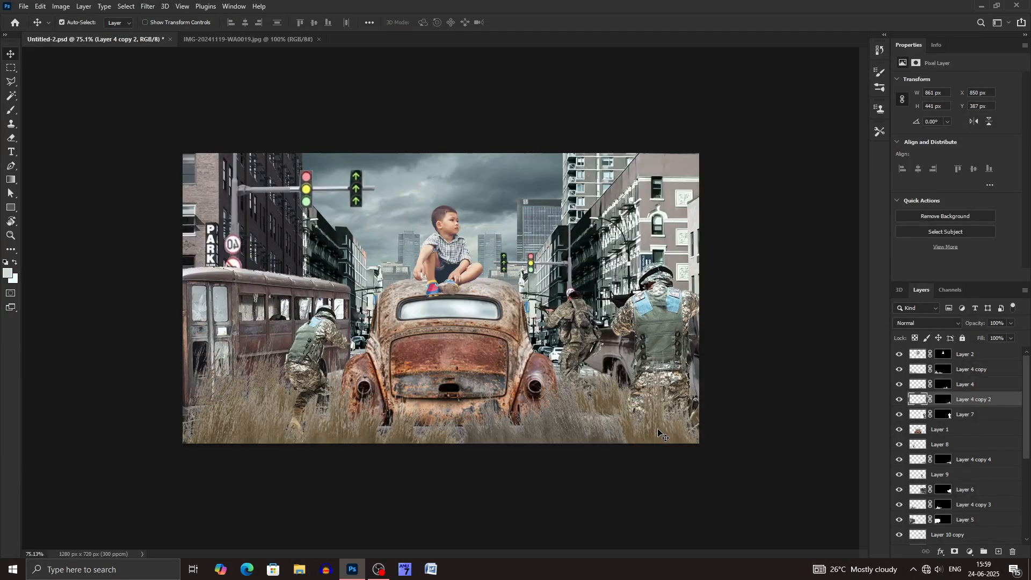
Step: Place a duplicate of the desaturated grass between Layer 4 and Layer 4 copy 2 and reposition it at X 839 px, Y 569 px
{"action": "left_click", "coordinate": [909, 415]}
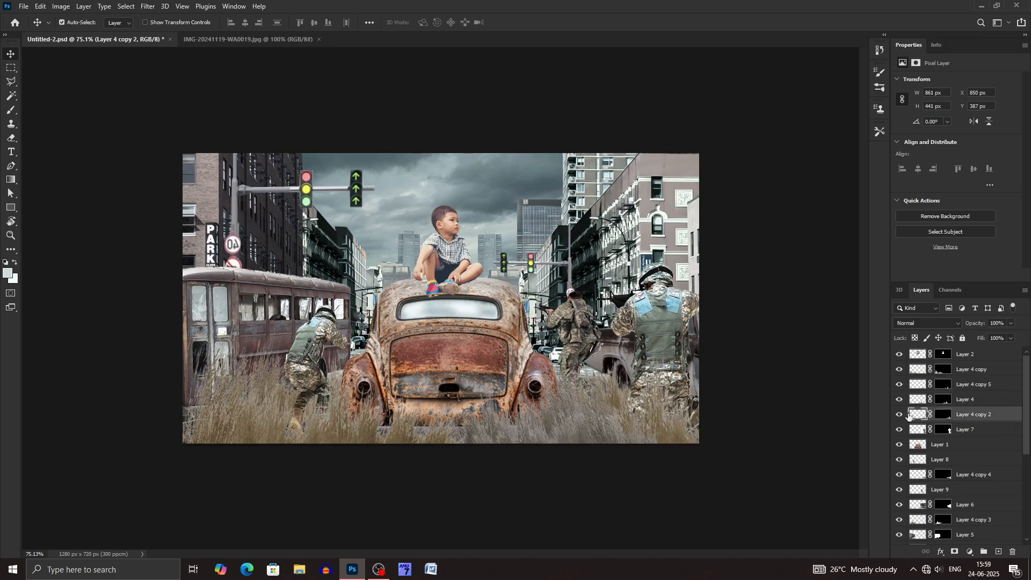
{"action": "left_click_drag", "start_coordinate": [974, 385], "coordinate": [973, 409]}
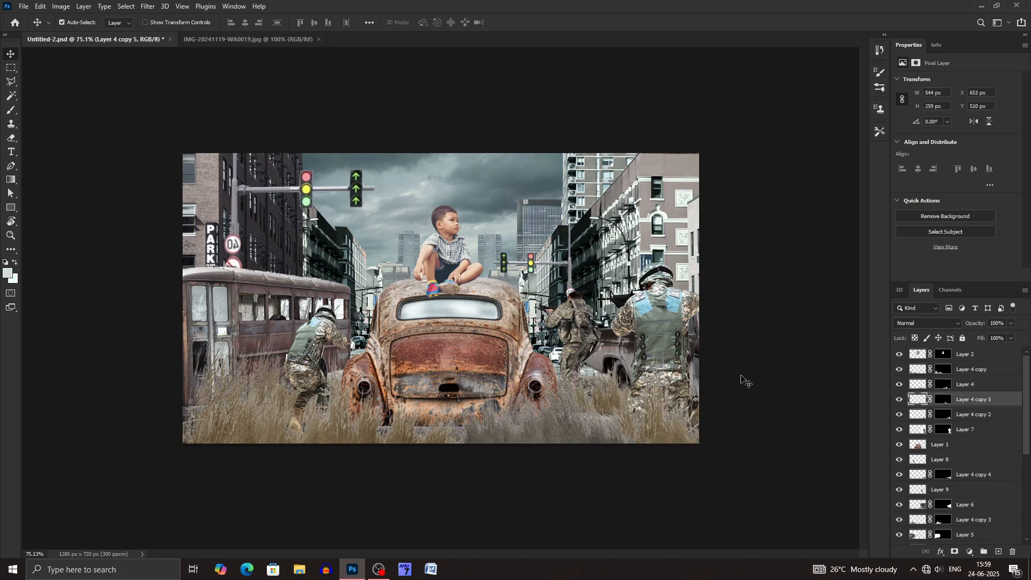
{"action": "key", "text": "ctrl+t"}
{"action": "left_click_drag", "start_coordinate": [594, 425], "coordinate": [667, 413]}
{"action": "left_click_drag", "start_coordinate": [632, 424], "coordinate": [643, 461]}
{"action": "key", "text": "Return"}
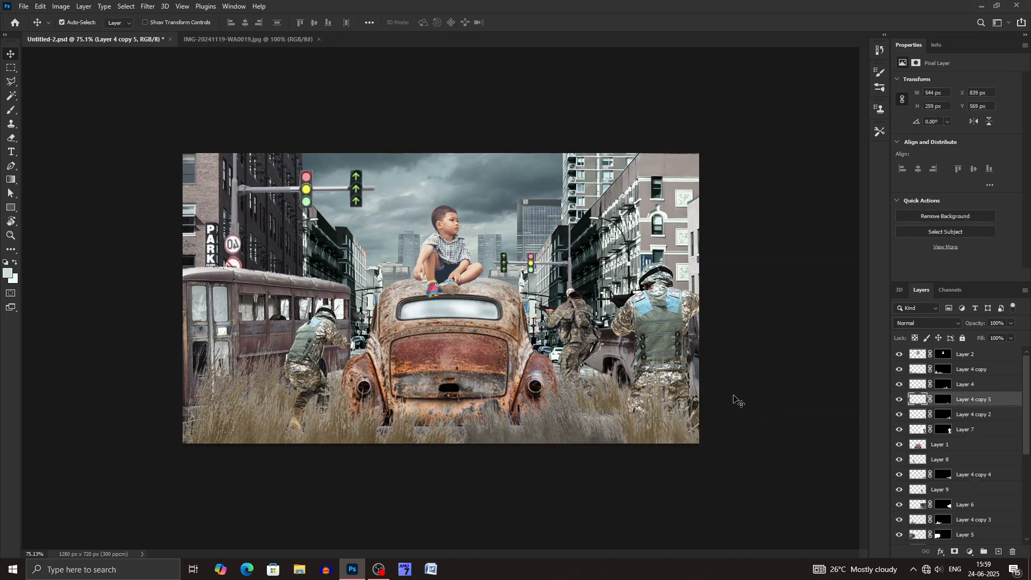
Step: Toggle the visibility of the foreground grass layers to check which area each one covers
{"action": "left_click", "coordinate": [623, 388]}
{"action": "left_click", "coordinate": [533, 417]}
{"action": "left_click", "coordinate": [898, 384]}
{"action": "left_click", "coordinate": [651, 427]}
{"action": "left_click", "coordinate": [899, 415]}
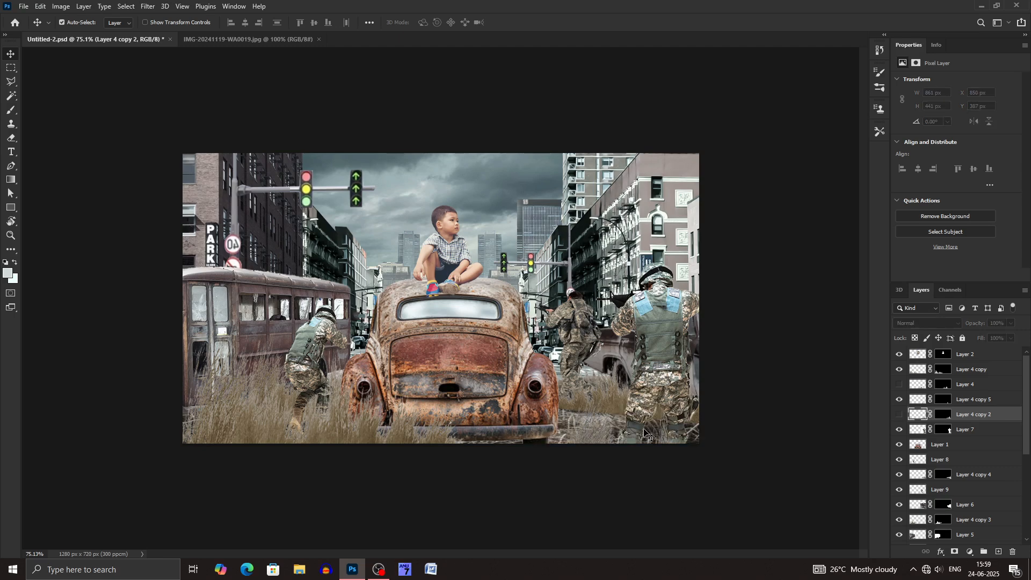
{"action": "left_click", "coordinate": [898, 414]}
{"action": "left_click", "coordinate": [595, 427]}
{"action": "left_click", "coordinate": [898, 399]}
Step: Delete the old uncorrected grass copies, leaving only Layer 4 and Layer 4 copy 5
{"action": "left_click_drag", "start_coordinate": [651, 426], "coordinate": [488, 382]}
{"action": "key", "text": "Delete"}
{"action": "key", "text": "Delete"}
{"action": "key", "text": "Delete"}
{"action": "left_click", "coordinate": [626, 411]}
{"action": "key", "text": "Delete"}
Step: Show the desaturated grass on Layer 4 again and confirm its placement in front of the rusty car
{"action": "left_click", "coordinate": [899, 384]}
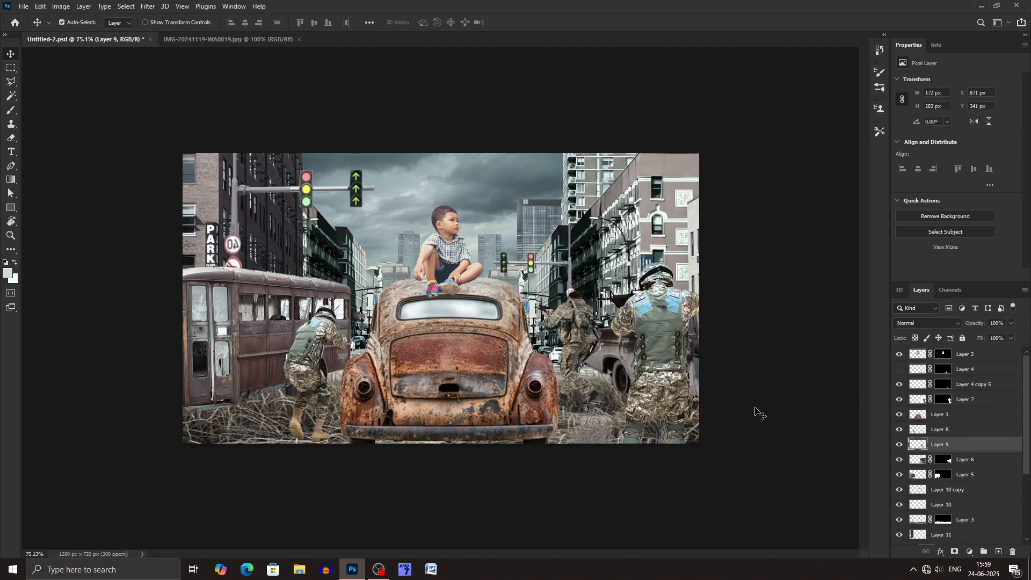
{"action": "left_click", "coordinate": [593, 434]}
{"action": "key", "text": "ctrl+t"}
{"action": "left_click", "coordinate": [531, 22]}
{"action": "left_click", "coordinate": [966, 369]}
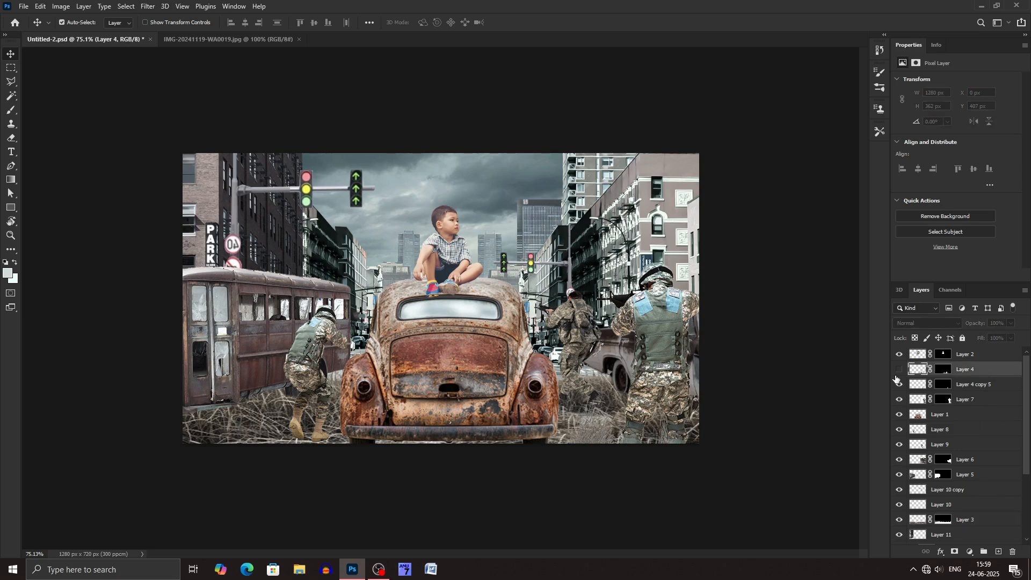
{"action": "left_click", "coordinate": [899, 369]}
{"action": "key", "text": "ctrl+t"}
{"action": "left_click", "coordinate": [532, 23]}
Step: Duplicate the Layer 4 grass and enlarge it to about 923 × 439 px in front of the bus and the crouching soldier
{"action": "key", "text": "ctrl+j"}
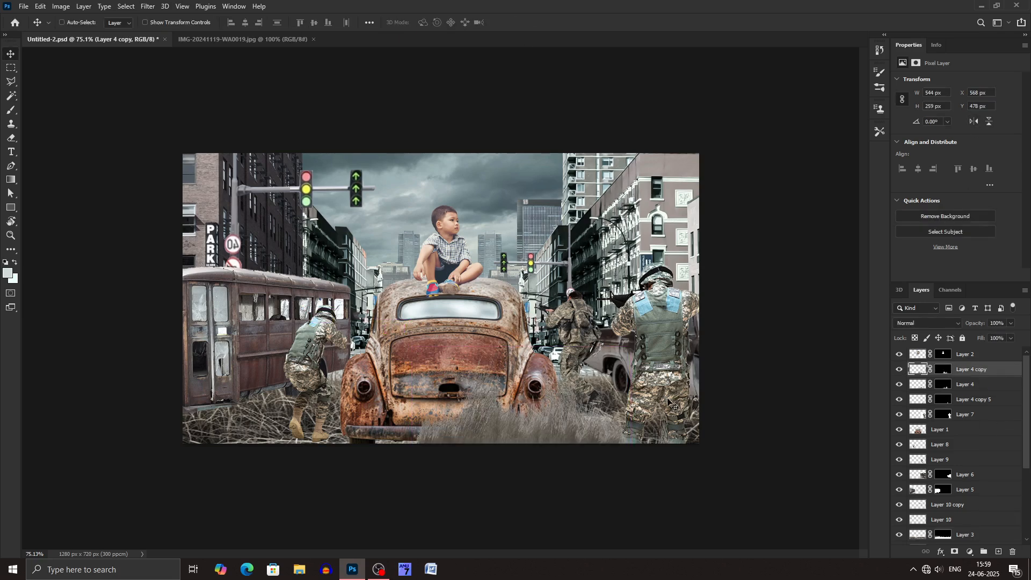
{"action": "key", "text": "ctrl+t"}
{"action": "left_click_drag", "start_coordinate": [496, 423], "coordinate": [228, 430]}
{"action": "mouse_move", "coordinate": [358, 419]}
{"action": "left_mouse_down"}
{"action": "mouse_move", "coordinate": [381, 405]}
{"action": "mouse_move", "coordinate": [372, 405]}
{"action": "left_mouse_up"}
{"action": "left_click_drag", "start_coordinate": [383, 390], "coordinate": [396, 416]}
{"action": "left_click_drag", "start_coordinate": [437, 390], "coordinate": [498, 391]}
{"action": "left_click_drag", "start_coordinate": [450, 416], "coordinate": [434, 412]}
{"action": "left_click", "coordinate": [532, 22]}
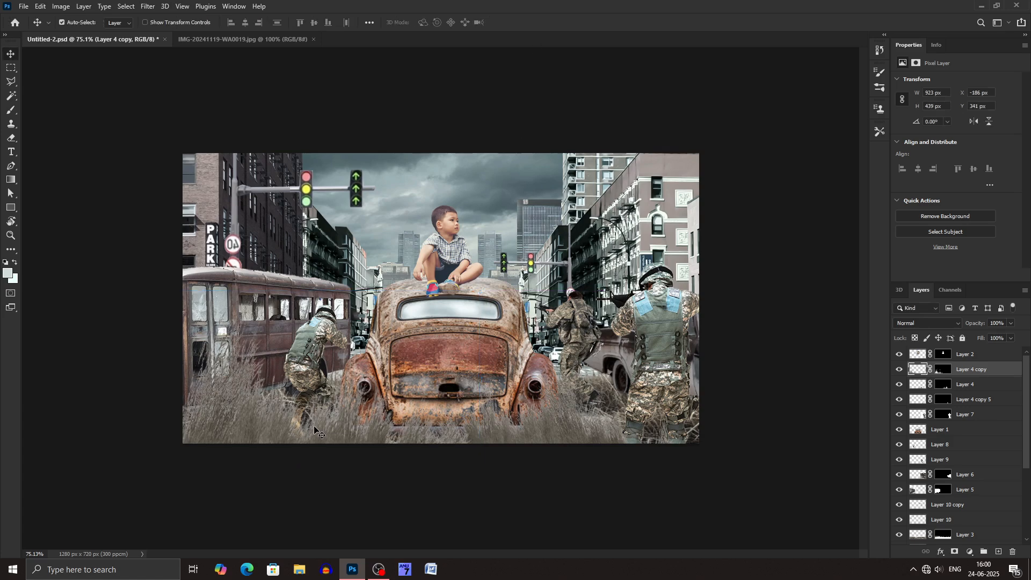
Step: Duplicate the enlarged grass, move the copy in front of the large soldier beside the car, and place it below Layer 4
{"action": "key", "text": "ctrl+j"}
{"action": "key", "text": "ctrl+t"}
{"action": "left_click_drag", "start_coordinate": [408, 379], "coordinate": [730, 386]}
{"action": "left_click", "coordinate": [531, 22]}
{"action": "left_click_drag", "start_coordinate": [987, 371], "coordinate": [990, 406]}
Step: Duplicate the grass again and scale the copy down to about 598 × 321 px between the rusty car and the large soldier
{"action": "key", "text": "ctrl+j"}
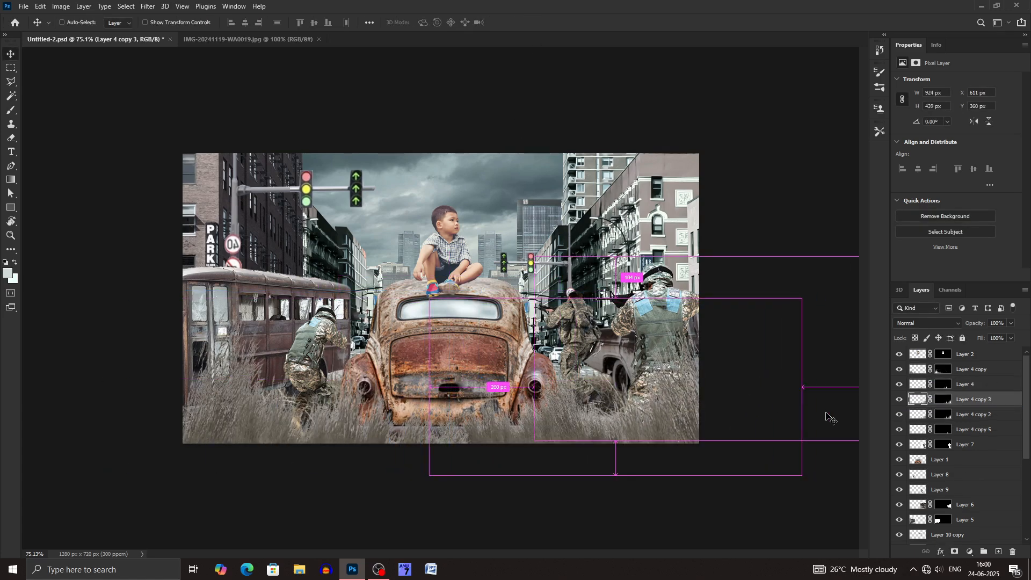
{"action": "key", "text": "ctrl+t"}
{"action": "left_click_drag", "start_coordinate": [802, 386], "coordinate": [656, 385]}
{"action": "left_click_drag", "start_coordinate": [601, 390], "coordinate": [658, 382]}
{"action": "left_click_drag", "start_coordinate": [706, 391], "coordinate": [703, 415]}
{"action": "left_click_drag", "start_coordinate": [621, 401], "coordinate": [599, 371]}
{"action": "left_click", "coordinate": [532, 22]}
Step: Move the smaller grass copy below the rusty car's layer, shift it to X 628 px, Y 375 px, and erase part of it near the soldier
{"action": "left_click_drag", "start_coordinate": [972, 399], "coordinate": [971, 454]}
{"action": "key", "text": "ctrl+t"}
{"action": "left_click_drag", "start_coordinate": [678, 390], "coordinate": [669, 385]}
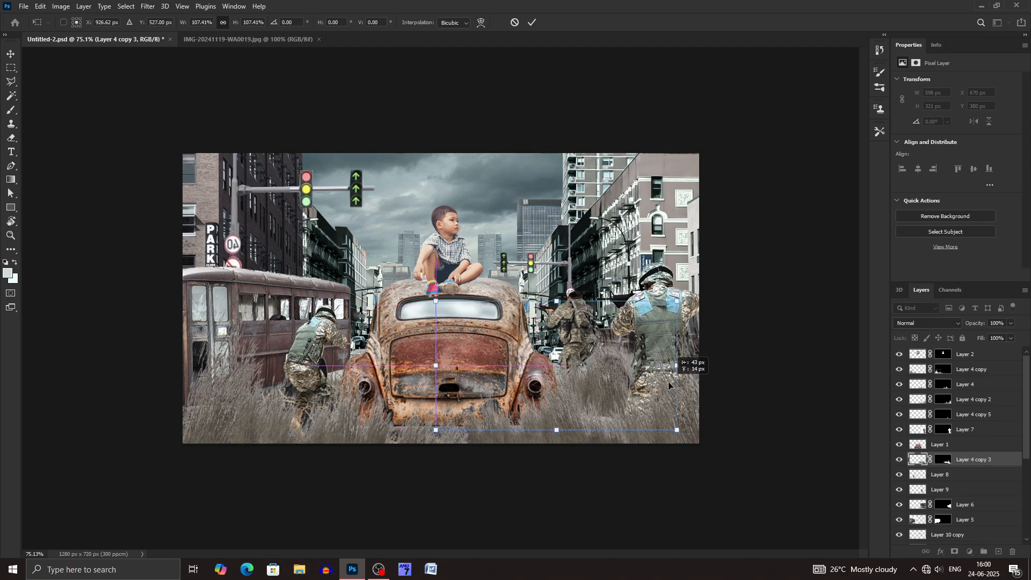
{"action": "left_click", "coordinate": [532, 22]}
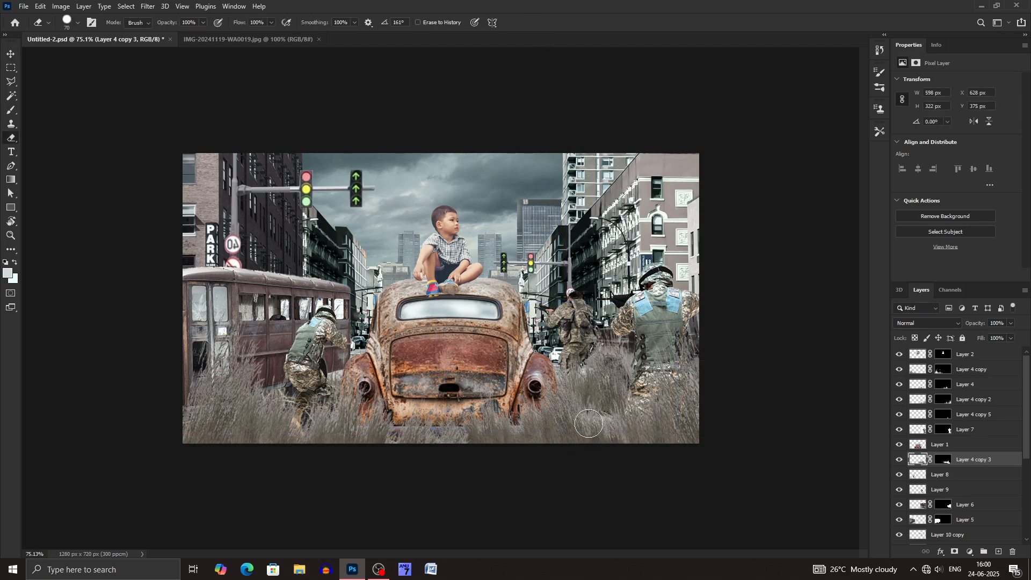
{"action": "mouse_move", "coordinate": [601, 367]}
{"action": "left_mouse_down"}
{"action": "mouse_move", "coordinate": [596, 416]}
{"action": "mouse_move", "coordinate": [633, 420]}
{"action": "left_mouse_up"}
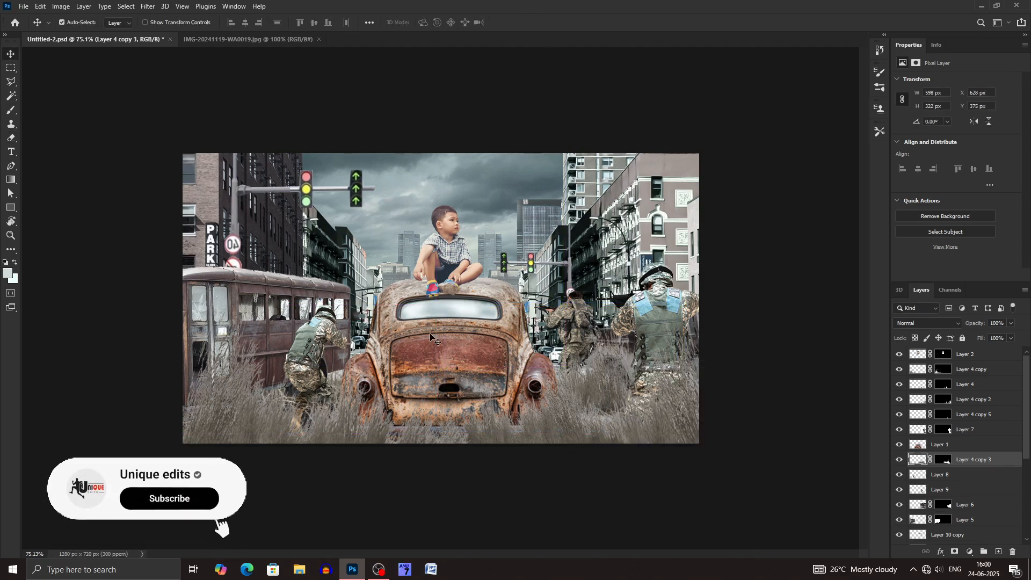
Step: Duplicate the smaller grass and position the copy behind the rusty car, near the soldier beside the bus
{"action": "key", "text": "ctrl+j"}
{"action": "key", "text": "ctrl+t"}
{"action": "left_click_drag", "start_coordinate": [649, 350], "coordinate": [411, 407]}
{"action": "left_click", "coordinate": [531, 23]}
{"action": "left_click", "coordinate": [657, 121]}
{"action": "left_click", "coordinate": [654, 199]}
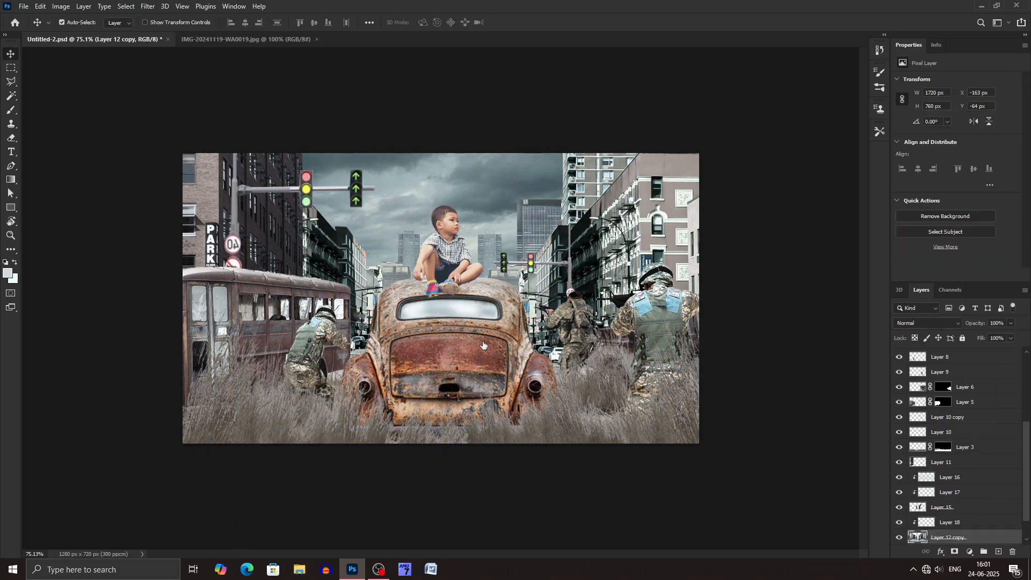
Step: Apply a Camera Raw Filter to the rusty car with Blacks at -57, reduced Vibrance and Saturation, and slightly raised Clarity
{"action": "left_click", "coordinate": [420, 340]}
{"action": "left_click", "coordinate": [168, 86]}
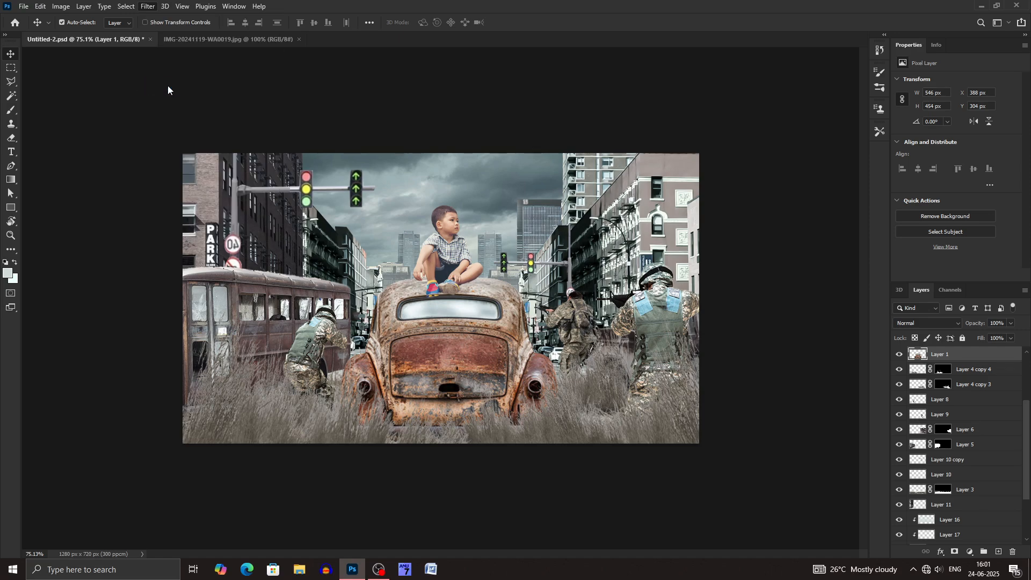
{"action": "left_click", "coordinate": [835, 360]}
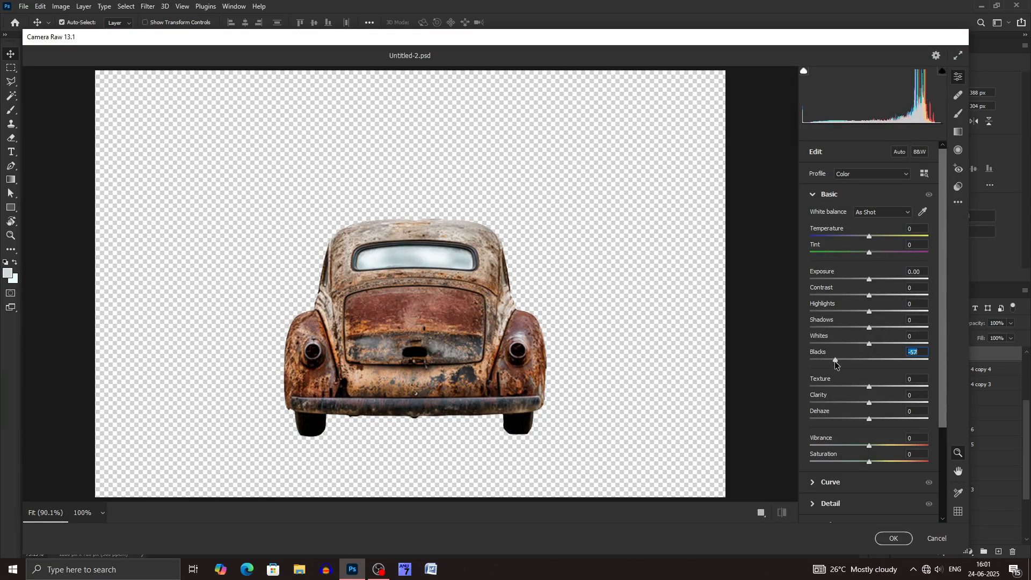
{"action": "left_click", "coordinate": [842, 446]}
{"action": "left_click", "coordinate": [845, 462]}
{"action": "mouse_move", "coordinate": [869, 402]}
{"action": "left_mouse_down"}
{"action": "mouse_move", "coordinate": [907, 405]}
{"action": "mouse_move", "coordinate": [874, 403]}
{"action": "left_mouse_up"}
{"action": "left_click", "coordinate": [827, 195]}
{"action": "left_click", "coordinate": [836, 260]}
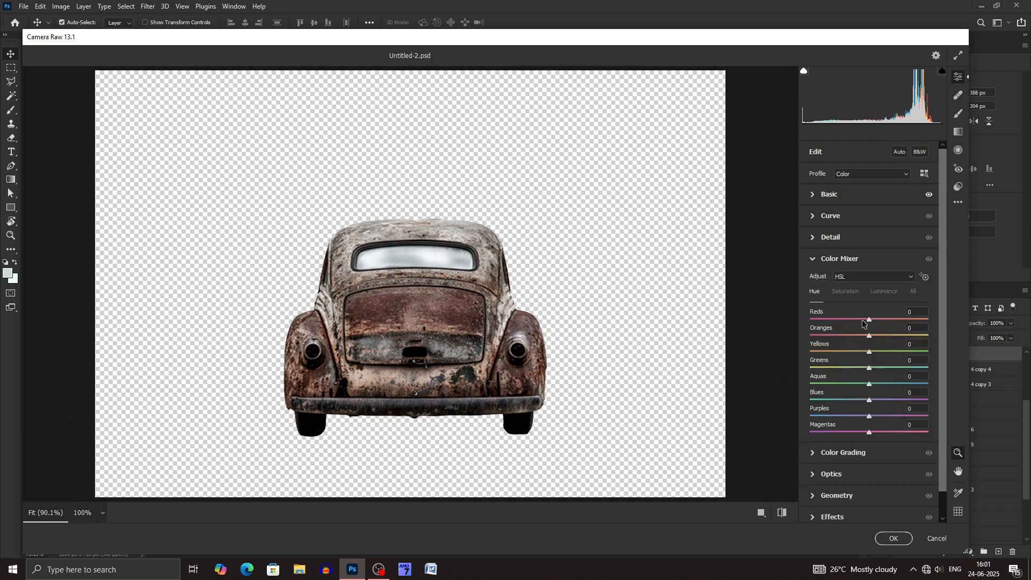
{"action": "left_click", "coordinate": [894, 538]}
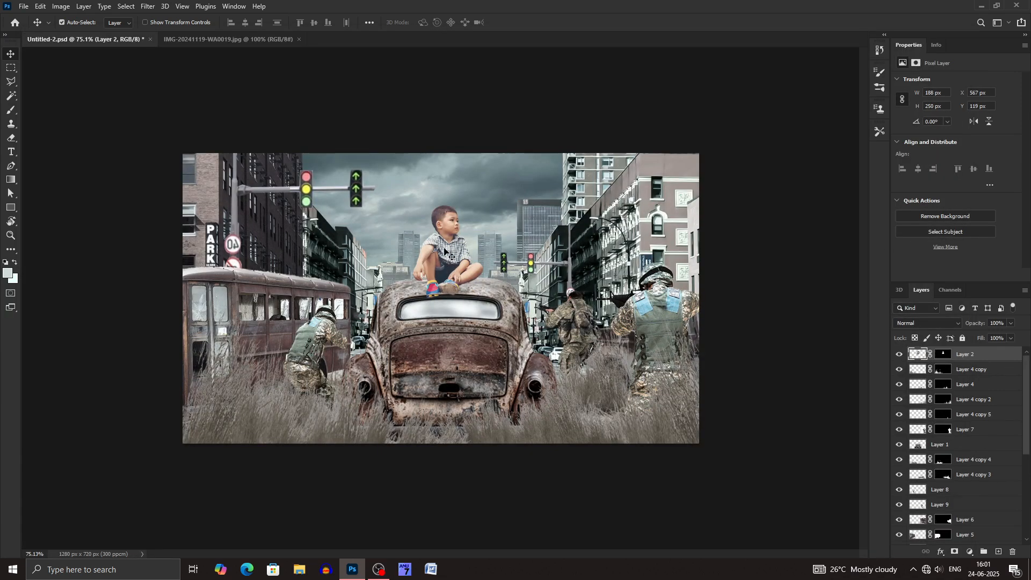
Step: Mute the boy's colours with the Basic adjustments of the Camera Raw Filter to suit the cloudy scene
{"action": "left_click", "coordinate": [148, 6]}
{"action": "left_click", "coordinate": [161, 94]}
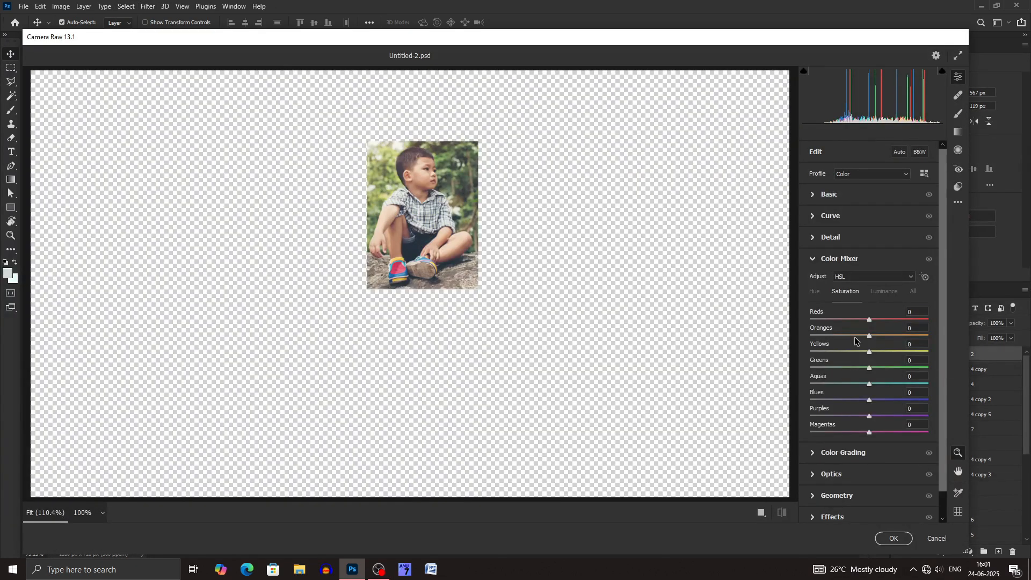
{"action": "left_click", "coordinate": [812, 192]}
{"action": "left_click", "coordinate": [894, 538]}
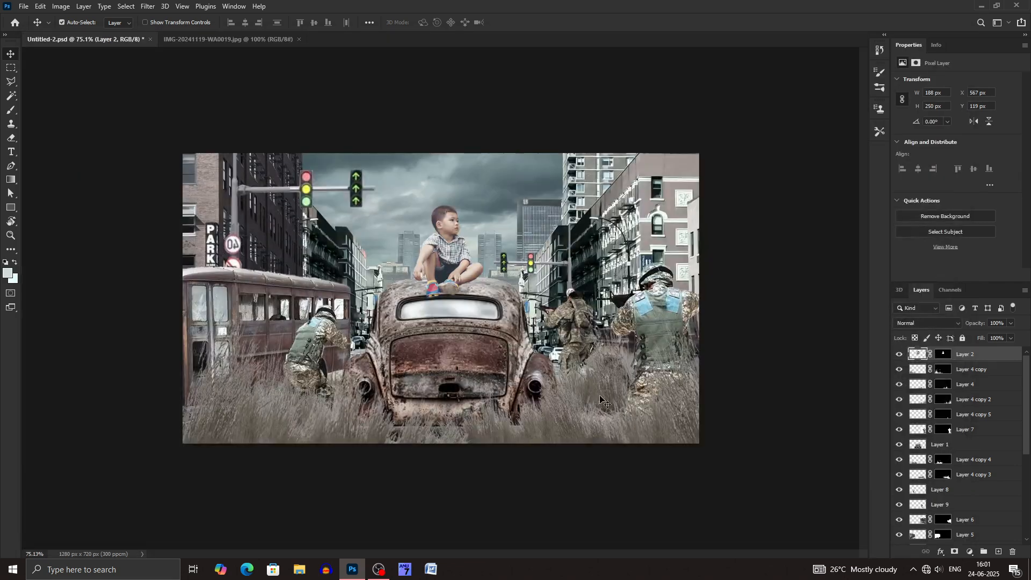
Step: Deepen the boy's shadows with Levels by raising the black input level to about 30
{"action": "key", "text": "ctrl+l"}
{"action": "left_click_drag", "start_coordinate": [800, 161], "coordinate": [809, 161]}
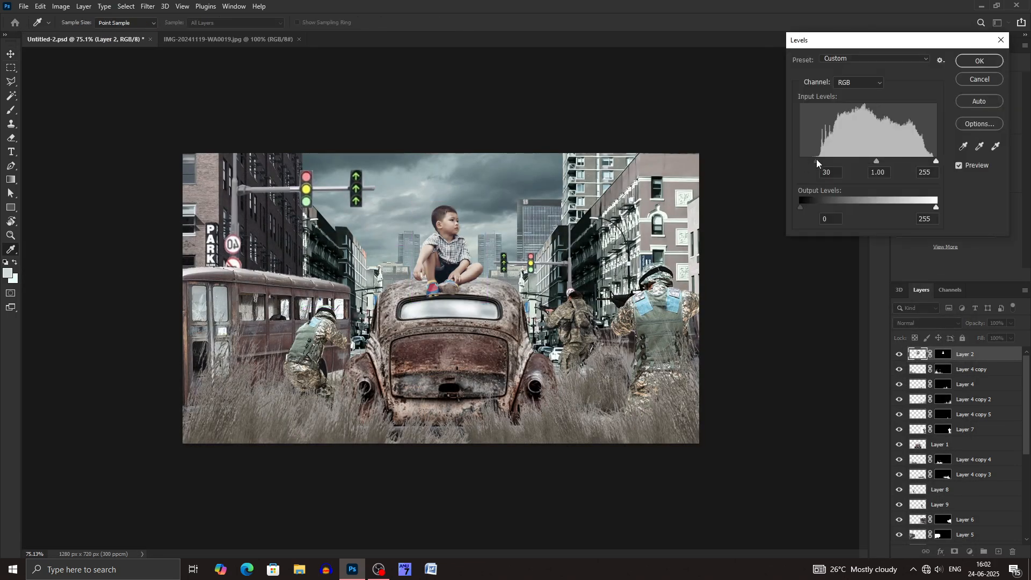
{"action": "left_click", "coordinate": [994, 66]}
Step: Add an empty layer between Layer 15 and Layer 18 to hold smoke behind the soldiers
{"action": "left_click", "coordinate": [675, 252]}
{"action": "scroll", "coordinate": [981, 540], "scroll_direction": "down", "scroll_amount": 2}
{"action": "left_click", "coordinate": [984, 524]}
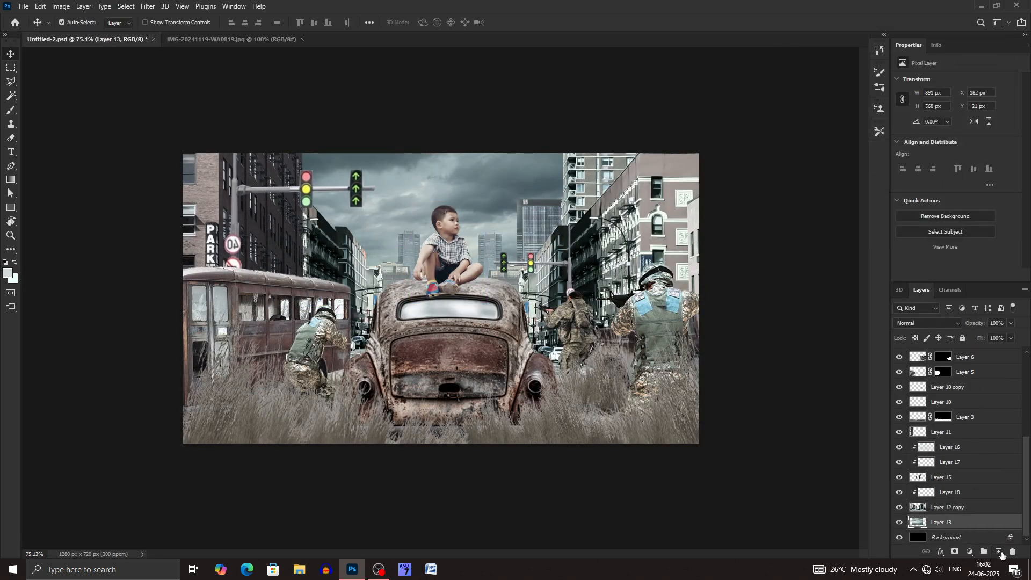
{"action": "left_click_drag", "start_coordinate": [976, 487], "coordinate": [975, 488]}
Step: Choose brush 16 from Free Smoke Photoshop Brushes 17 and try a smoke stamp at its 2500 px size
{"action": "left_click", "coordinate": [78, 23]}
{"action": "scroll", "coordinate": [99, 182], "scroll_direction": "down", "scroll_amount": 4}
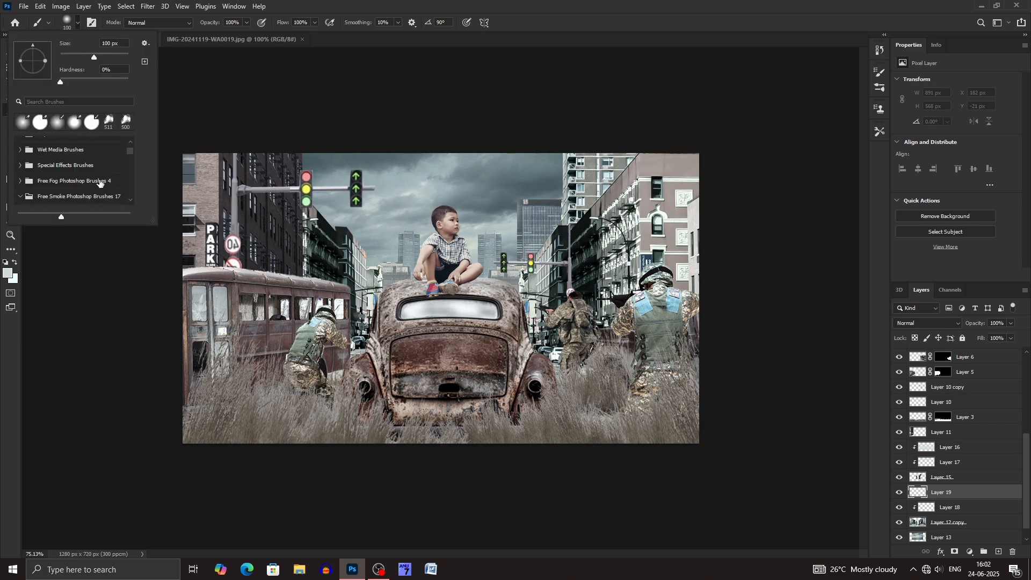
{"action": "left_click", "coordinate": [90, 181]}
{"action": "left_click", "coordinate": [78, 22]}
{"action": "left_click", "coordinate": [265, 268]}
{"action": "key", "text": "ctrl+z"}
Step: Try stamping smoke with the brush reduced to 432 px, behind the soldiers beside the car and around the bus
{"action": "right_click", "coordinate": [534, 278]}
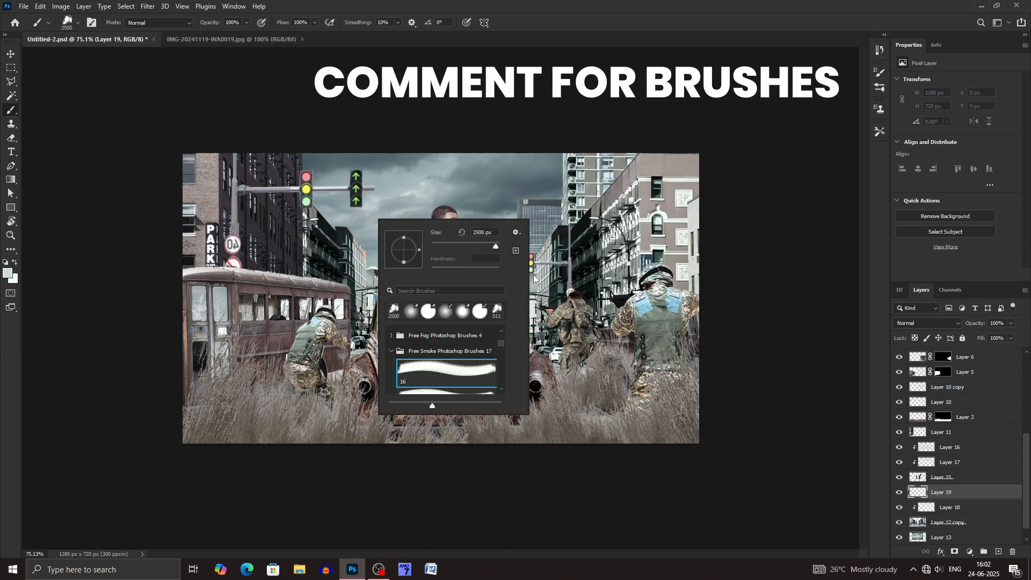
{"action": "left_click", "coordinate": [619, 315]}
{"action": "right_click", "coordinate": [574, 219]}
{"action": "left_click_drag", "start_coordinate": [656, 247], "coordinate": [669, 246]}
{"action": "left_click", "coordinate": [615, 222]}
{"action": "key", "text": "ctrl+z"}
{"action": "left_click", "coordinate": [598, 365]}
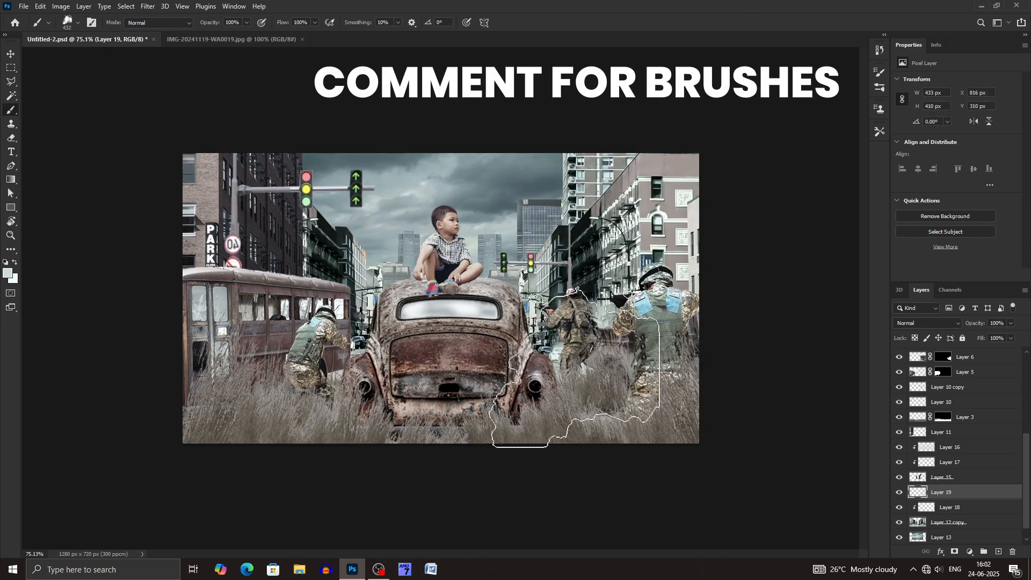
{"action": "left_click", "coordinate": [223, 333]}
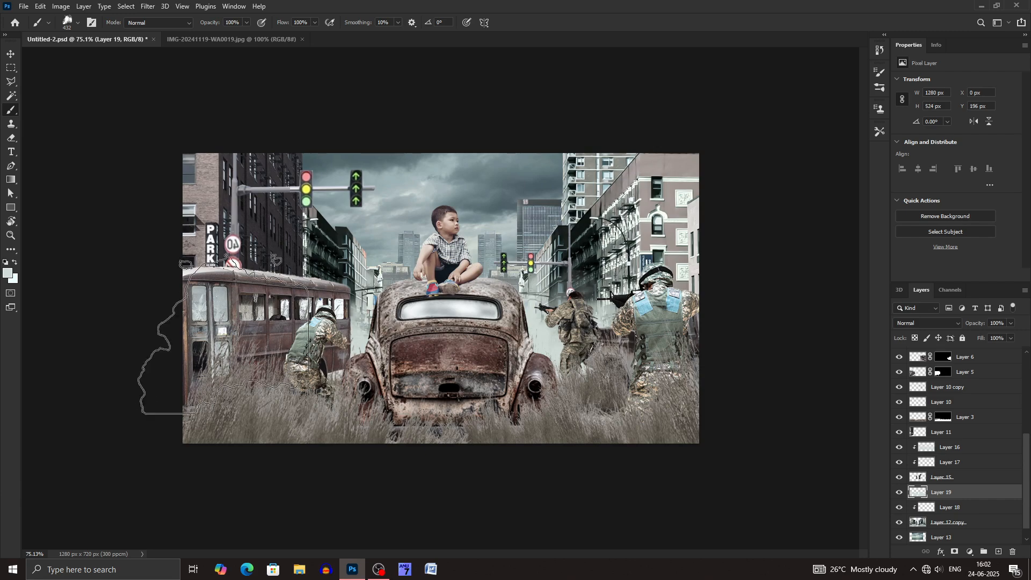
Step: Switch to smoke brush 17 at 1000 px and undo the smoke stamps made on the new layer
{"action": "left_click", "coordinate": [77, 22]}
{"action": "scroll", "coordinate": [76, 180], "scroll_direction": "down", "scroll_amount": 5}
{"action": "left_click", "coordinate": [75, 188]}
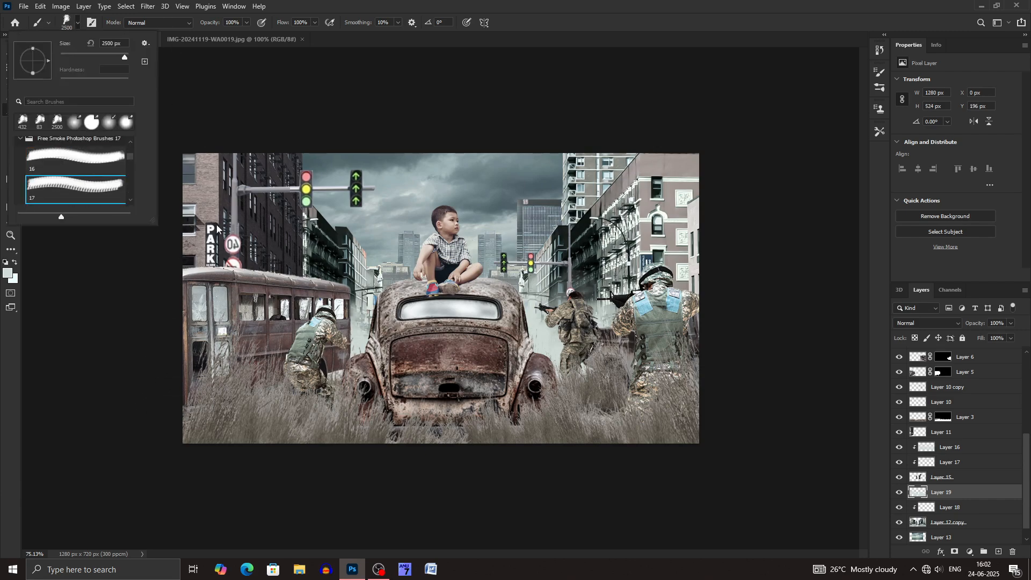
{"action": "left_click", "coordinate": [446, 324]}
{"action": "key", "text": "ctrl+z"}
{"action": "key", "text": "ctrl+z"}
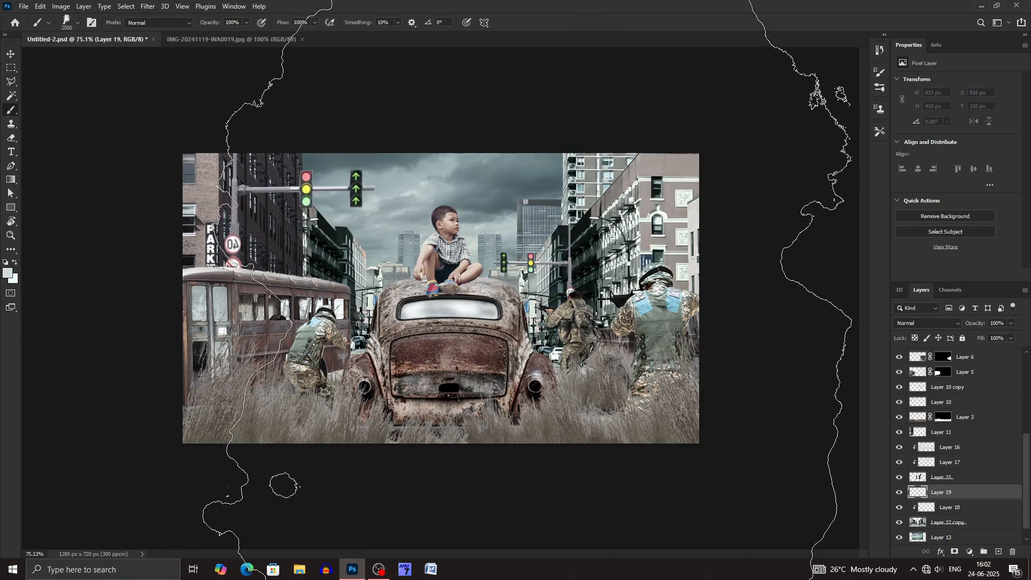
{"action": "key", "text": "bracketleft"}
{"action": "key", "text": "bracketleft"}
{"action": "key", "text": "bracketleft"}
Step: Try a smoke stamp in front of the distant buildings with the brush tip rotated to -179°
{"action": "left_click", "coordinate": [880, 88]}
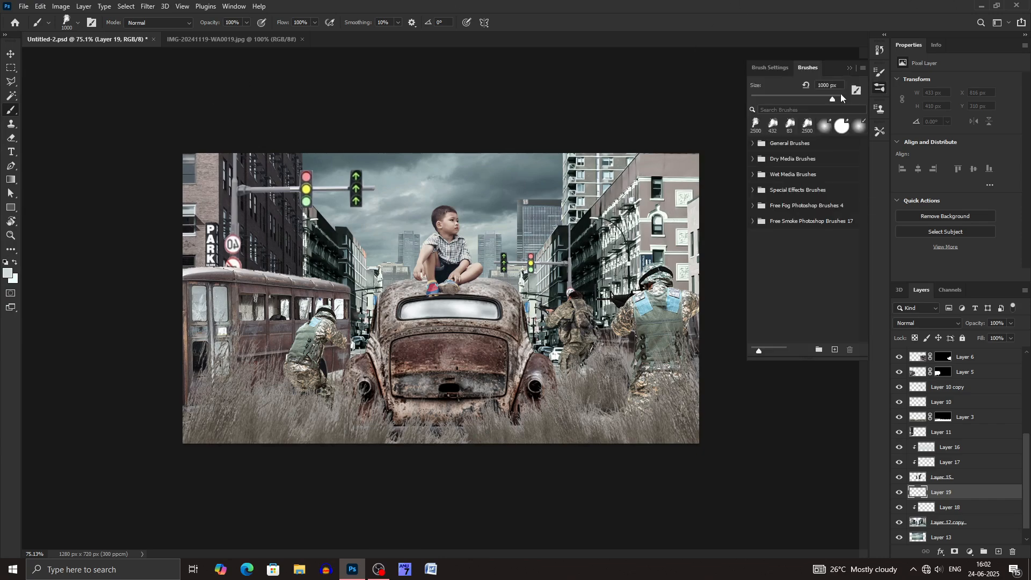
{"action": "left_click", "coordinate": [770, 68]}
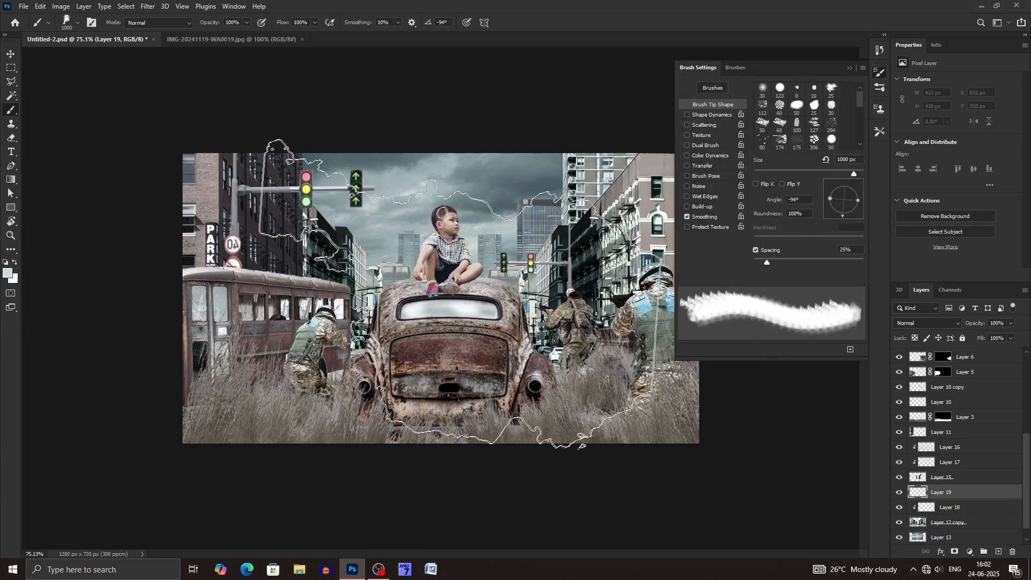
{"action": "left_click_drag", "start_coordinate": [851, 200], "coordinate": [808, 202]}
{"action": "left_click", "coordinate": [422, 367]}
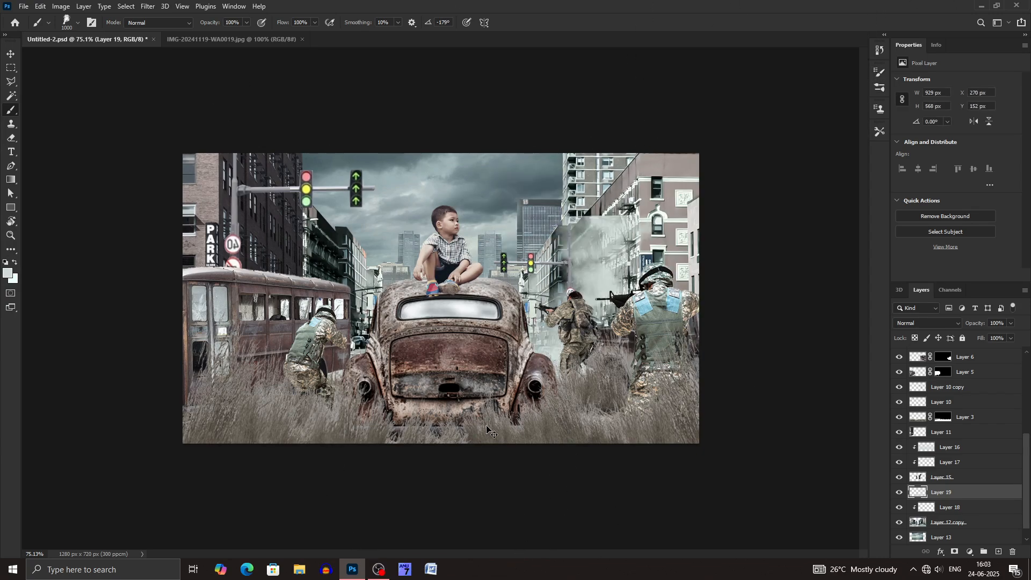
Step: Stamp low smoke behind the soldiers and bus with the brush tip at -92°, and set the smoke layer to Screen blending
{"action": "left_click", "coordinate": [880, 88]}
{"action": "left_click", "coordinate": [770, 69]}
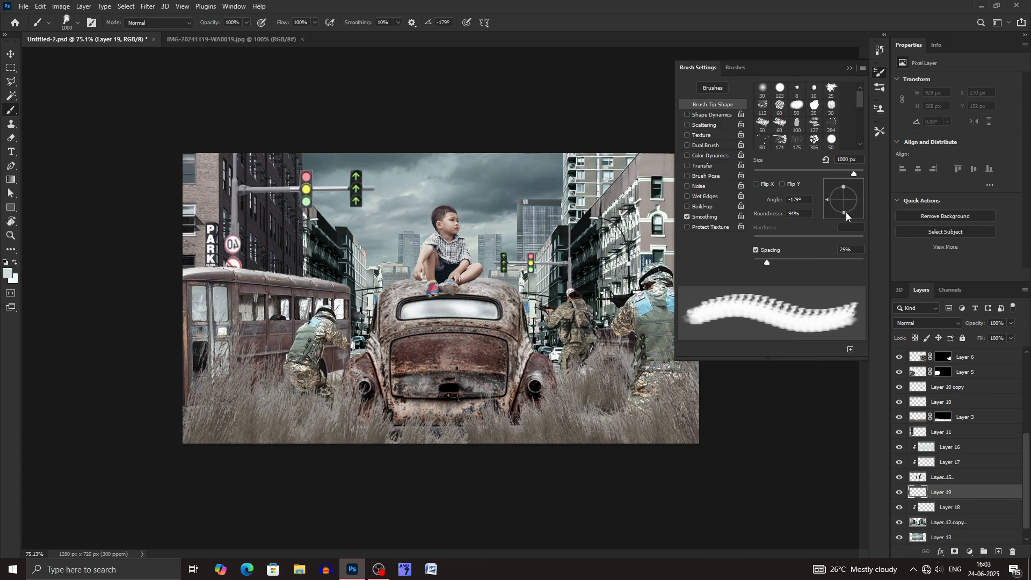
{"action": "left_click_drag", "start_coordinate": [839, 224], "coordinate": [843, 228]}
{"action": "left_click", "coordinate": [588, 438]}
{"action": "left_click", "coordinate": [265, 438]}
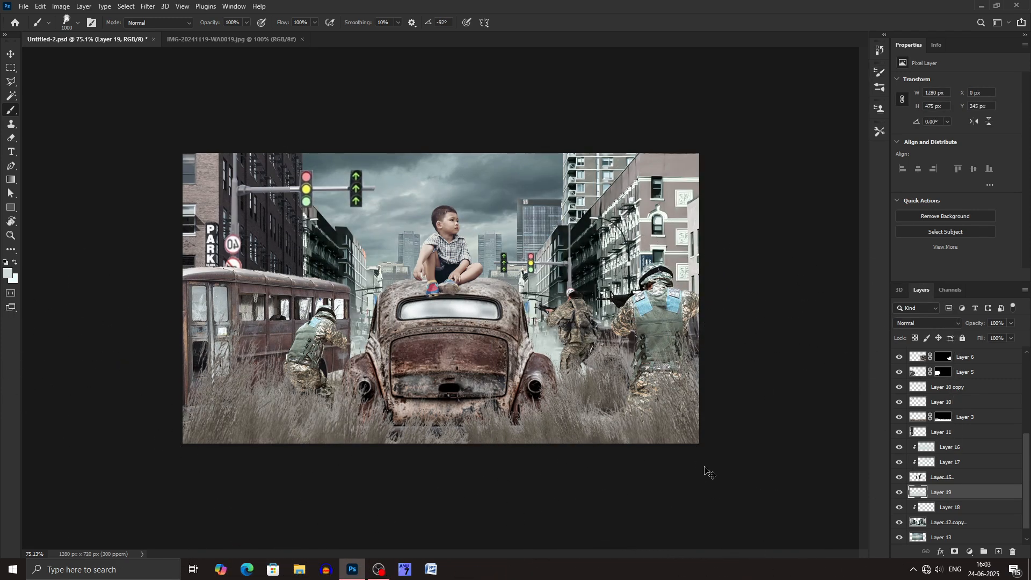
{"action": "left_click", "coordinate": [926, 322]}
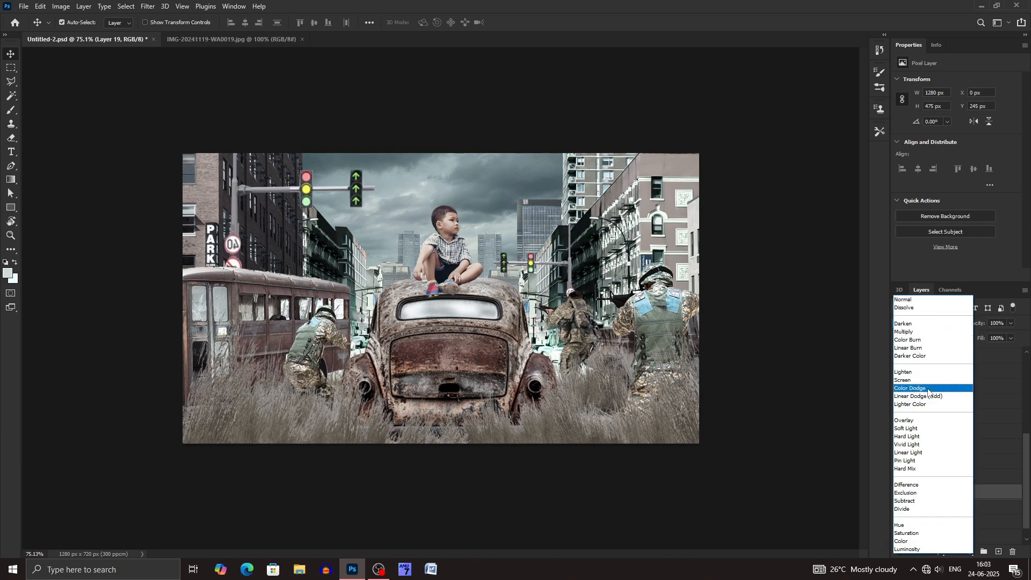
{"action": "left_click", "coordinate": [922, 380]}
{"action": "left_click", "coordinate": [962, 522]}
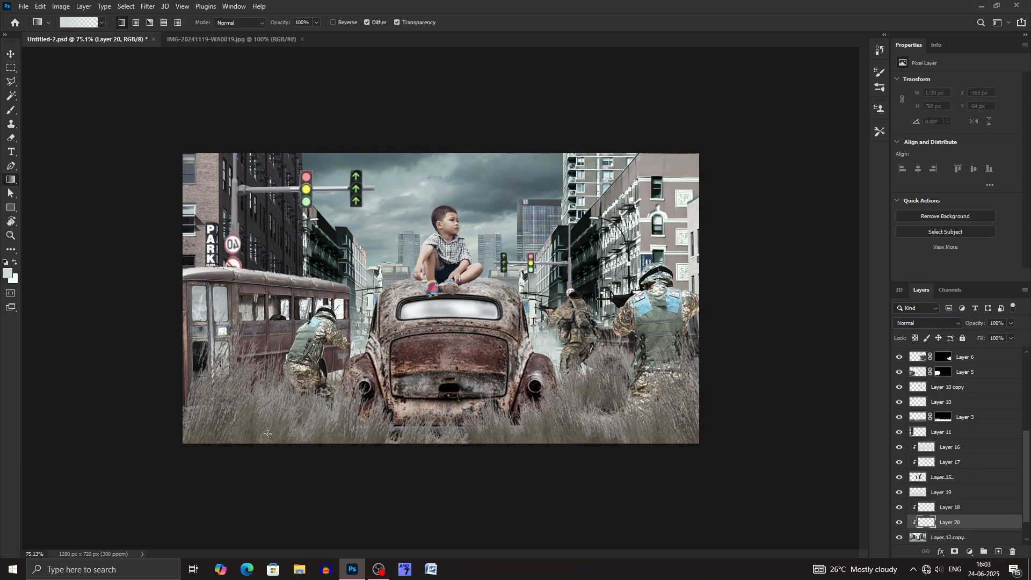
{"action": "left_click", "coordinate": [8, 273]}
{"action": "left_click", "coordinate": [395, 180]}
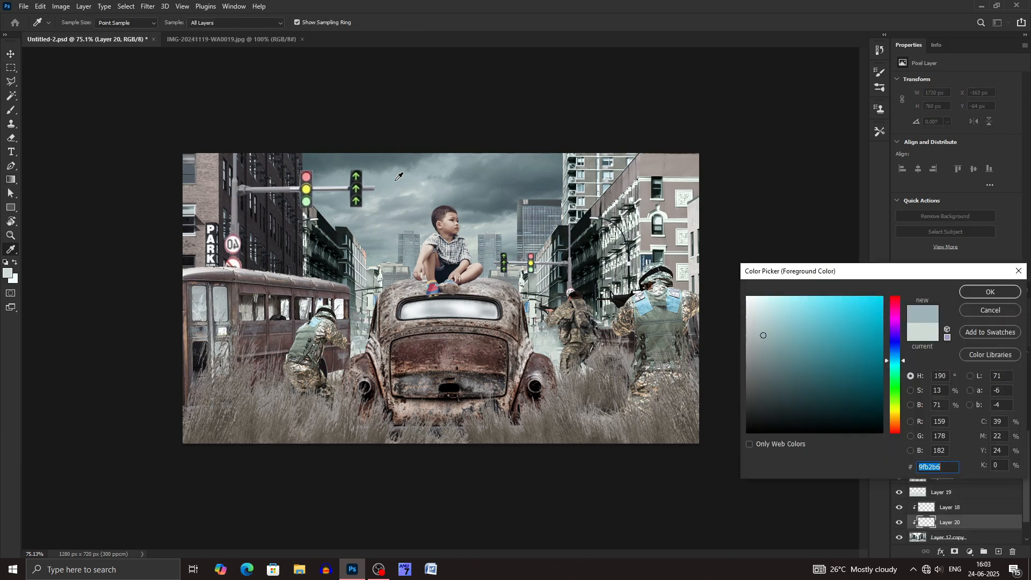
{"action": "left_click", "coordinate": [991, 292]}
{"action": "key", "text": "ctrl+t"}
{"action": "left_click_drag", "start_coordinate": [440, 153], "coordinate": [457, 86]}
{"action": "left_click_drag", "start_coordinate": [463, 268], "coordinate": [471, 354]}
{"action": "left_click_drag", "start_coordinate": [472, 177], "coordinate": [464, 32]}
{"action": "left_click_drag", "start_coordinate": [462, 421], "coordinate": [464, 542]}
{"action": "left_click", "coordinate": [531, 22]}
{"action": "key", "text": "Delete"}
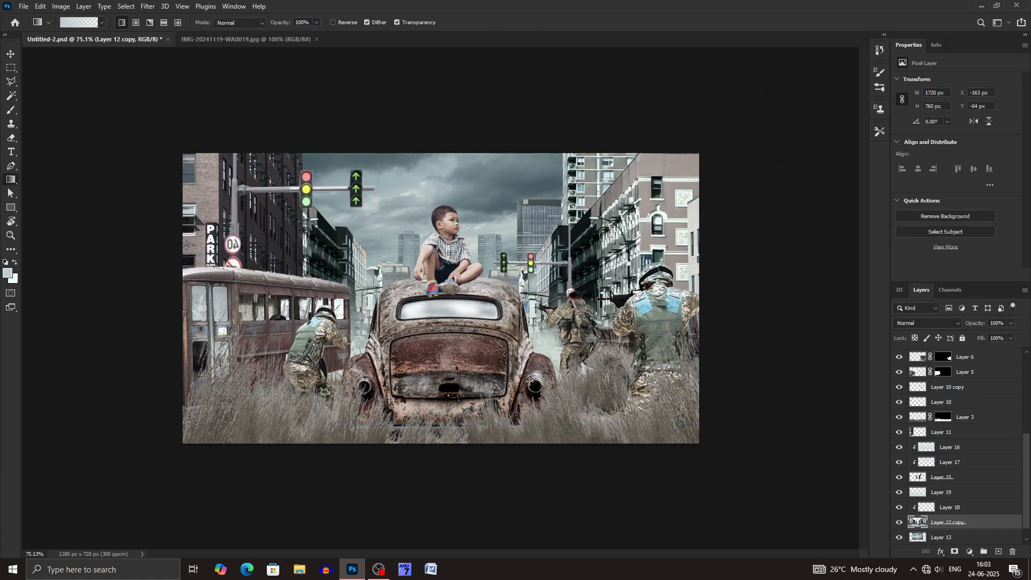
Step: Add a pale grey-blue Solid Color fill layer clipped to the buildings on Layer 12 copy
{"action": "left_click", "coordinate": [970, 552]}
{"action": "left_click", "coordinate": [970, 361]}
{"action": "left_click", "coordinate": [990, 292]}
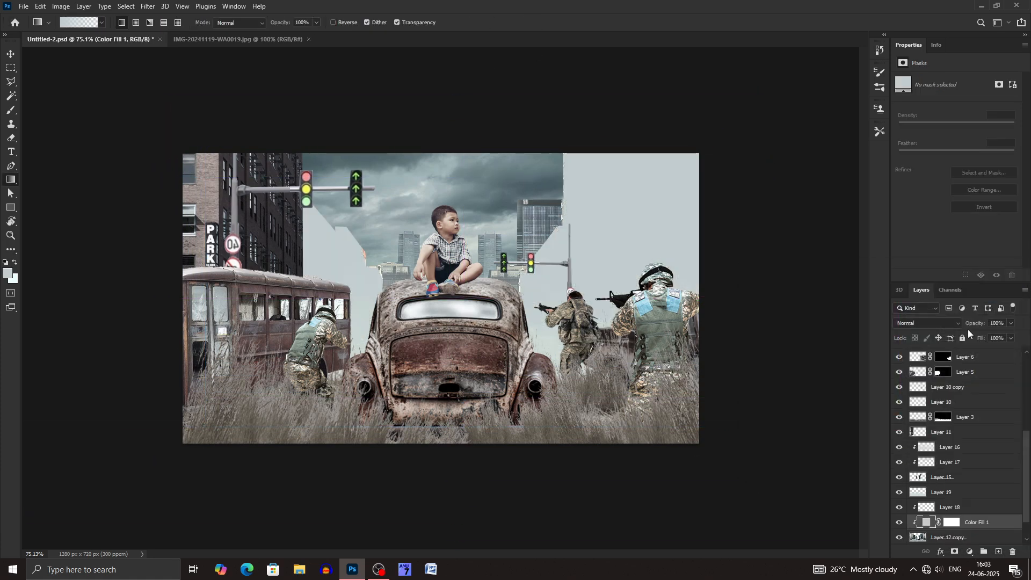
Step: Compare blending modes for the colour fill, settle on Normal, and reduce its opacity to roughly 40% as haze over the buildings
{"action": "left_click", "coordinate": [935, 323]}
{"action": "left_click", "coordinate": [930, 379]}
{"action": "left_click", "coordinate": [1011, 323]}
{"action": "left_click_drag", "start_coordinate": [982, 338], "coordinate": [995, 337]}
{"action": "left_click", "coordinate": [957, 324]}
{"action": "left_click", "coordinate": [938, 299]}
{"action": "left_click", "coordinate": [1011, 324]}
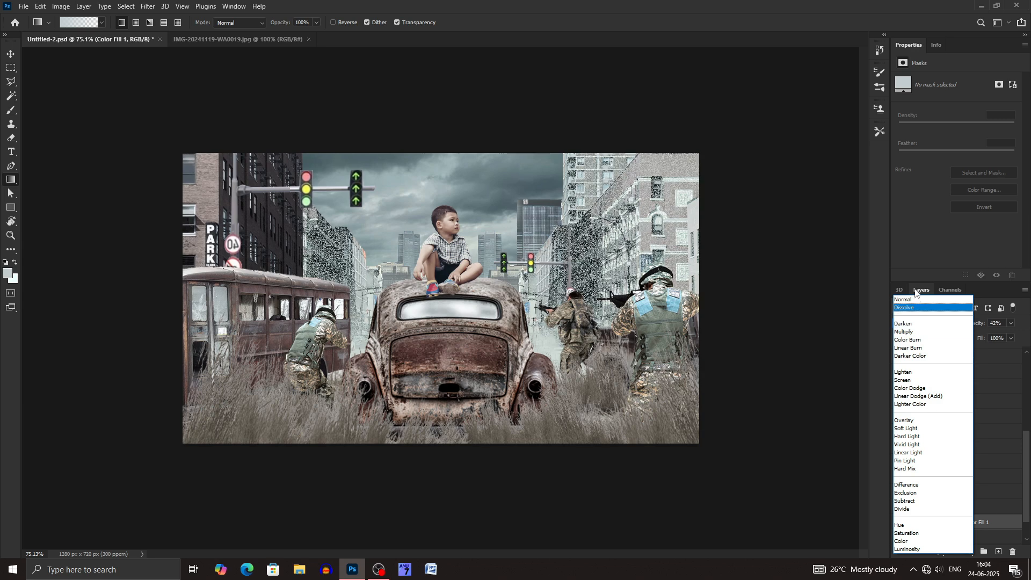
{"action": "left_click", "coordinate": [915, 292]}
{"action": "left_click", "coordinate": [1011, 323]}
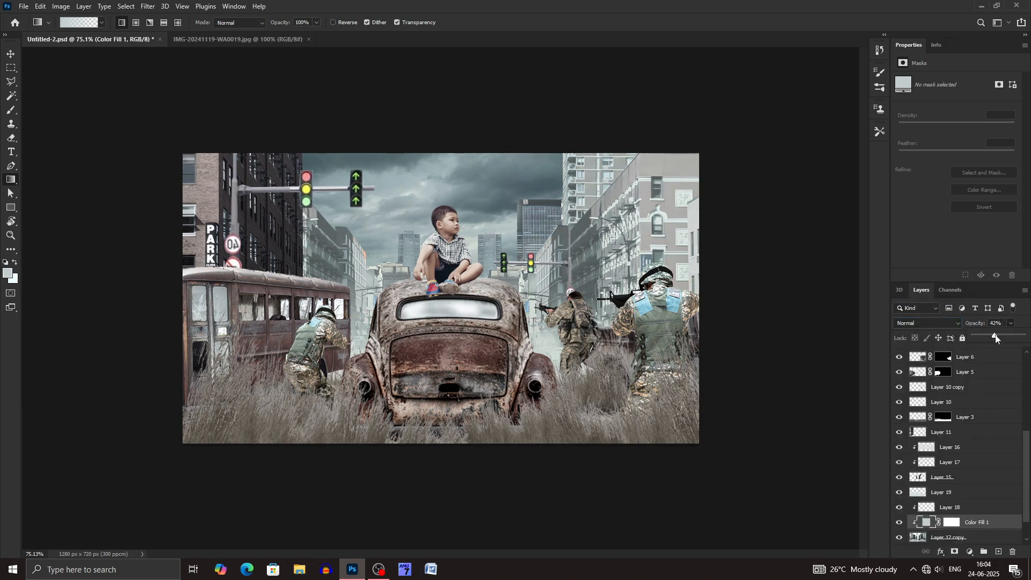
{"action": "mouse_move", "coordinate": [995, 337]}
{"action": "left_mouse_down"}
{"action": "mouse_move", "coordinate": [1004, 338]}
{"action": "mouse_move", "coordinate": [991, 338]}
{"action": "left_mouse_up"}
{"action": "left_click", "coordinate": [736, 311]}
Step: Add an empty layer above the brick building's Layer 11 and activate the smoke brush for it
{"action": "left_click", "coordinate": [500, 219]}
{"action": "left_click", "coordinate": [189, 184]}
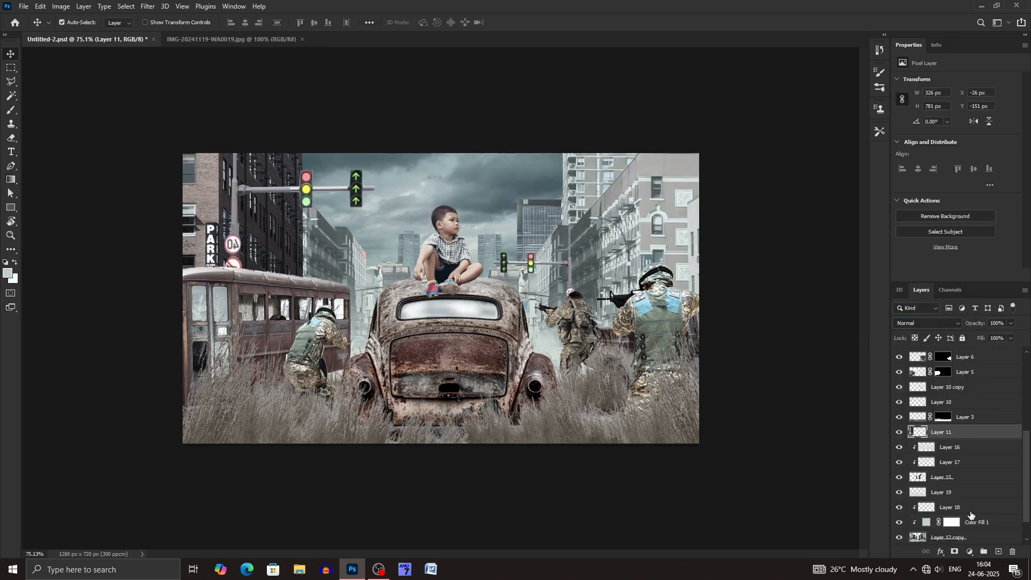
{"action": "key", "text": "b"}
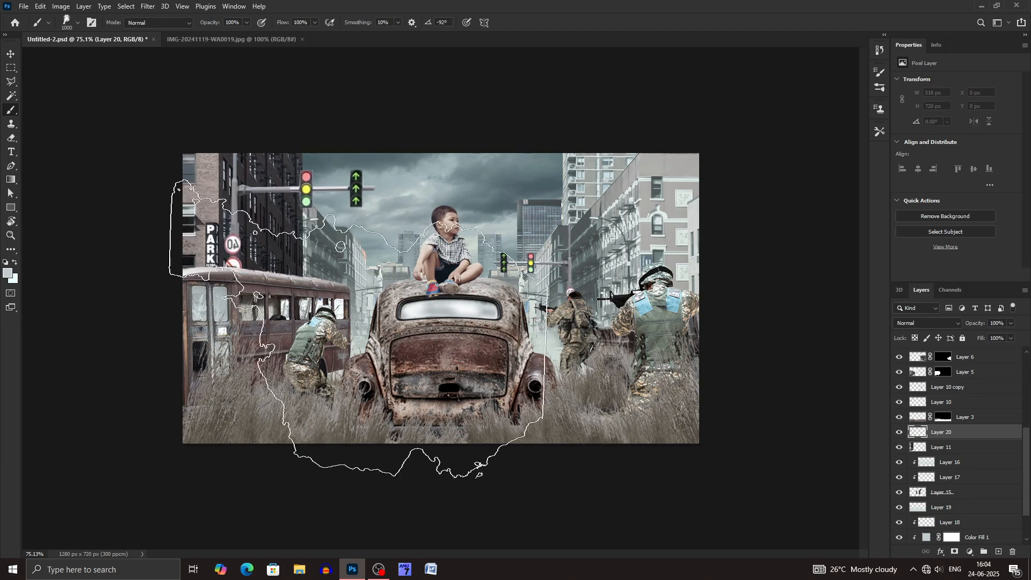
Step: Try stamping smoke over the brick building with the brush tip rotated to -173°
{"action": "left_click", "coordinate": [879, 87]}
{"action": "left_click", "coordinate": [770, 68]}
{"action": "left_click", "coordinate": [144, 291]}
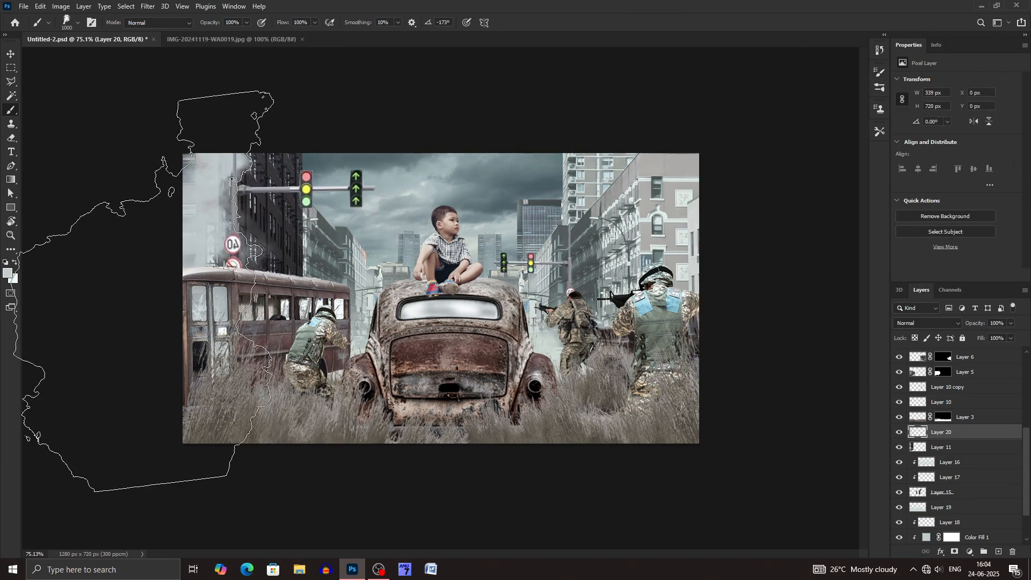
{"action": "key", "text": "ctrl+z"}
Step: Rotate the smoke brush tip to -142° and stamp smoke in front of the brick building behind the bus
{"action": "left_click", "coordinate": [879, 87]}
{"action": "left_click", "coordinate": [770, 68]}
{"action": "left_click", "coordinate": [829, 206]}
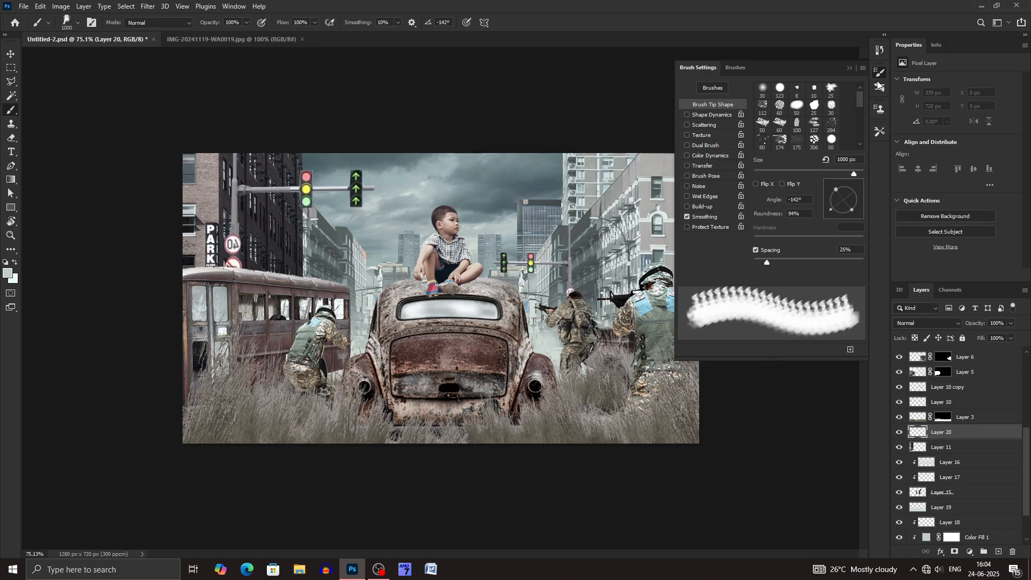
{"action": "left_click", "coordinate": [878, 77]}
{"action": "left_click", "coordinate": [192, 325]}
{"action": "key", "text": "ctrl+z"}
{"action": "left_click", "coordinate": [191, 402]}
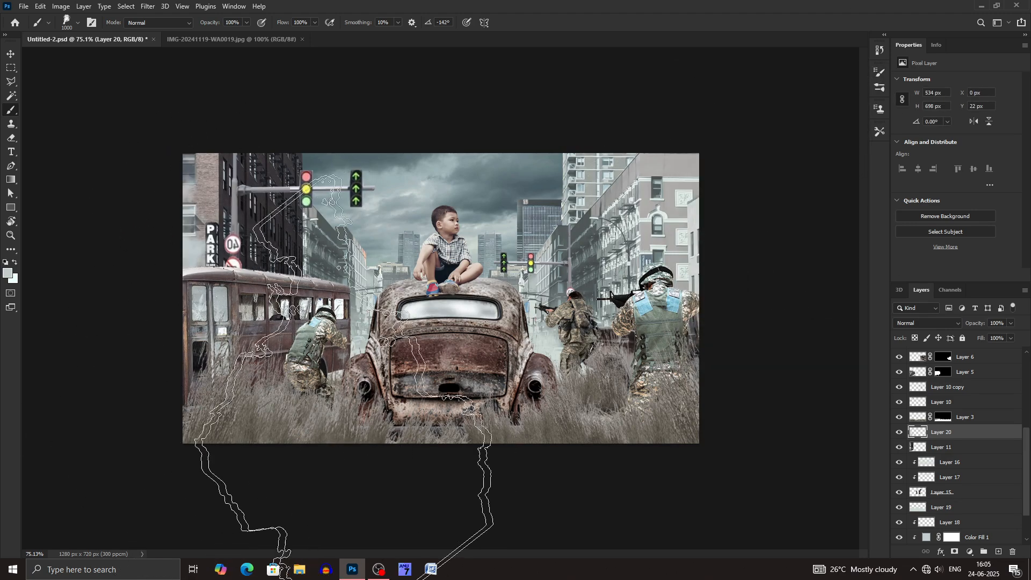
{"action": "left_click", "coordinate": [274, 350]}
Step: Transform the brick building's smoke to about 175% scale and -8° rotation, shifting it so it drifts behind the bus
{"action": "key", "text": "v"}
{"action": "key", "text": "ctrl+t"}
{"action": "left_click_drag", "start_coordinate": [505, 354], "coordinate": [482, 220]}
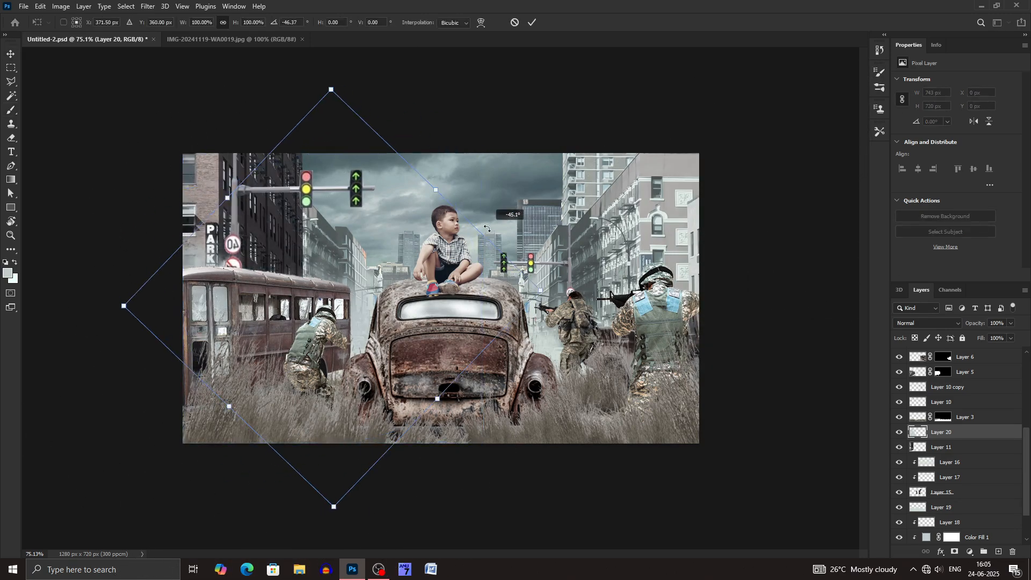
{"action": "left_click_drag", "start_coordinate": [386, 258], "coordinate": [298, 235]}
{"action": "left_click_drag", "start_coordinate": [480, 166], "coordinate": [502, 327]}
{"action": "left_click_drag", "start_coordinate": [412, 398], "coordinate": [538, 488]}
{"action": "left_click_drag", "start_coordinate": [425, 341], "coordinate": [421, 328]}
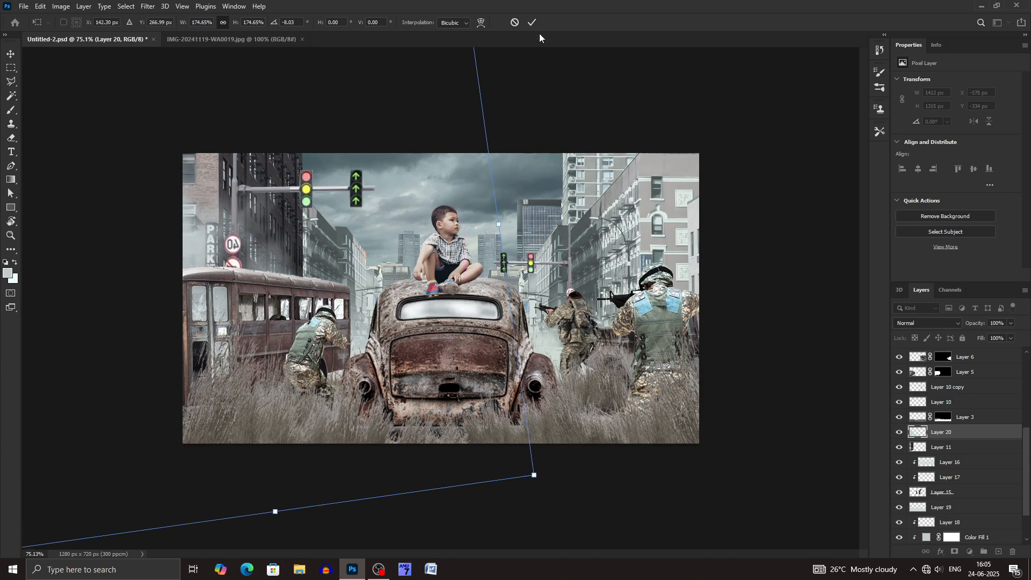
{"action": "left_click", "coordinate": [532, 23]}
Step: Brighten the brick building's Layer 11 with Levels, setting the midtone input to 1.46
{"action": "key", "text": "ctrl+l"}
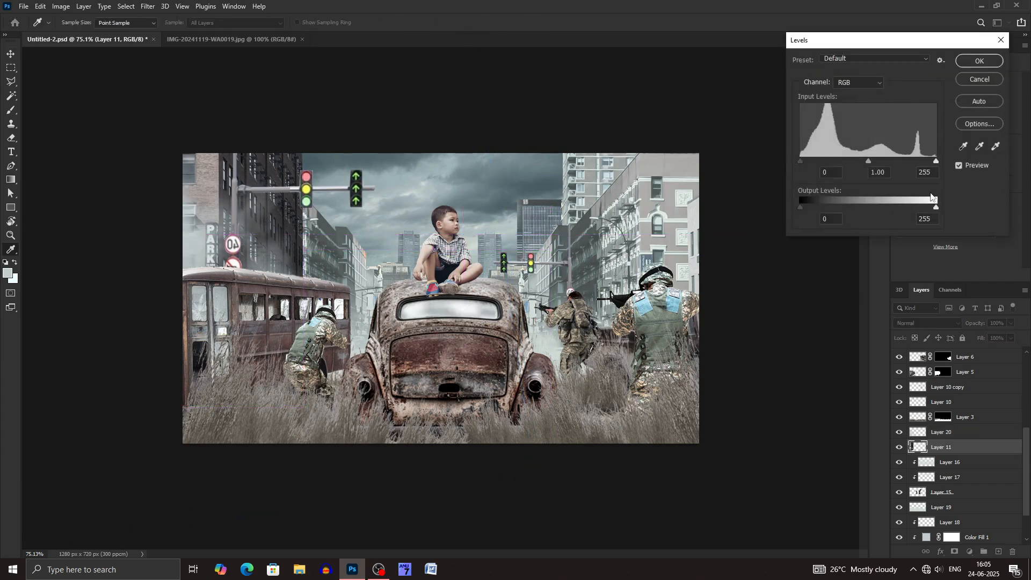
{"action": "left_click_drag", "start_coordinate": [869, 162], "coordinate": [849, 170]}
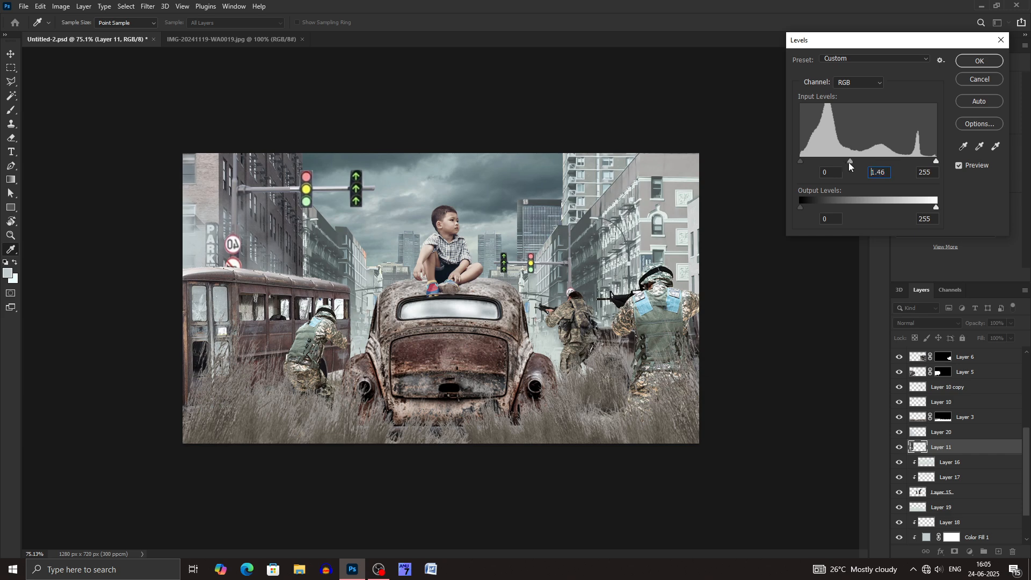
{"action": "key", "text": "Return"}
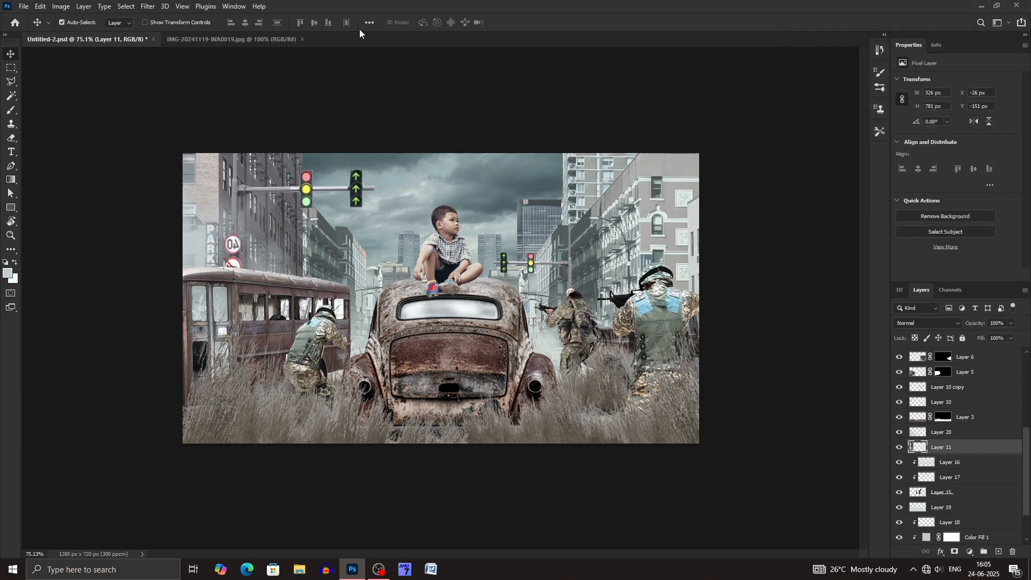
Step: Reposition the Layer 20 smoke down and across the brick building with a free transform
{"action": "left_click", "coordinate": [222, 76]}
{"action": "key", "text": "ctrl+t"}
{"action": "left_click_drag", "start_coordinate": [420, 279], "coordinate": [478, 310]}
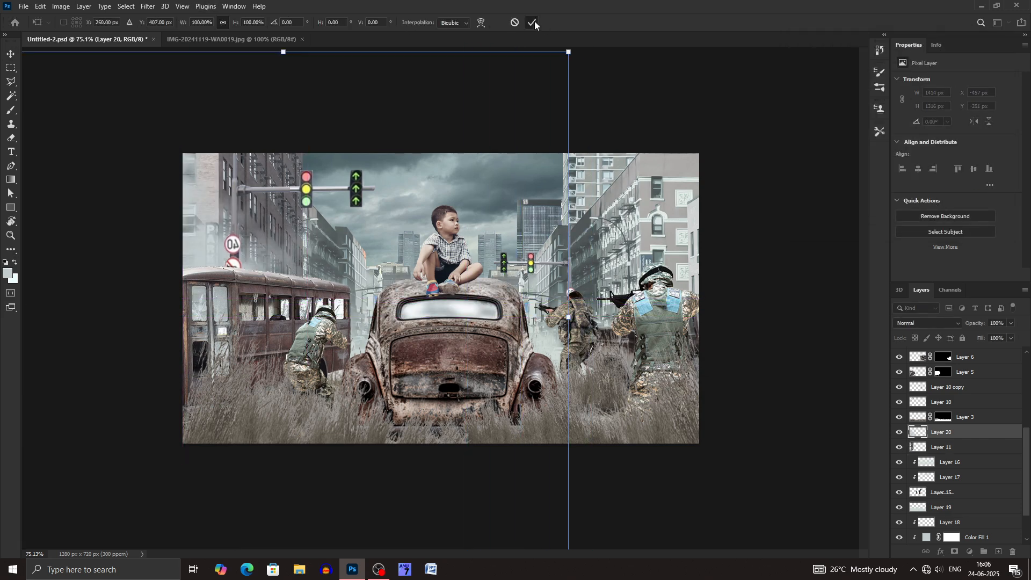
{"action": "left_click", "coordinate": [533, 22]}
Step: Add an empty layer above the grass's Layer 4 and activate the smoke brush at 400 px
{"action": "left_click", "coordinate": [666, 340]}
{"action": "key", "text": "ctrl+shift+alt+n"}
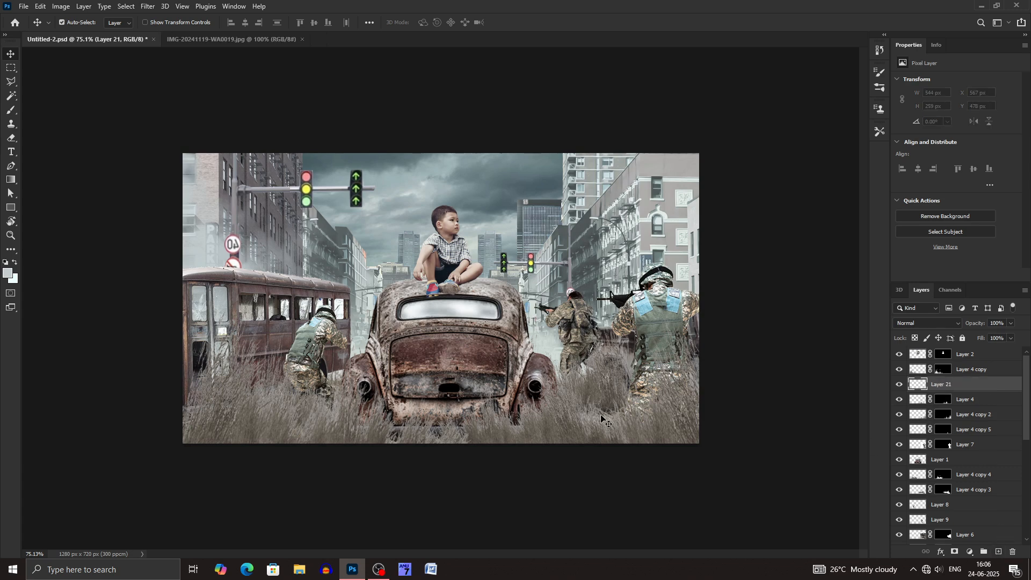
{"action": "key", "text": "b"}
{"action": "left_click", "coordinate": [148, 381]}
{"action": "key", "text": "ctrl+z"}
{"action": "key", "text": "["}
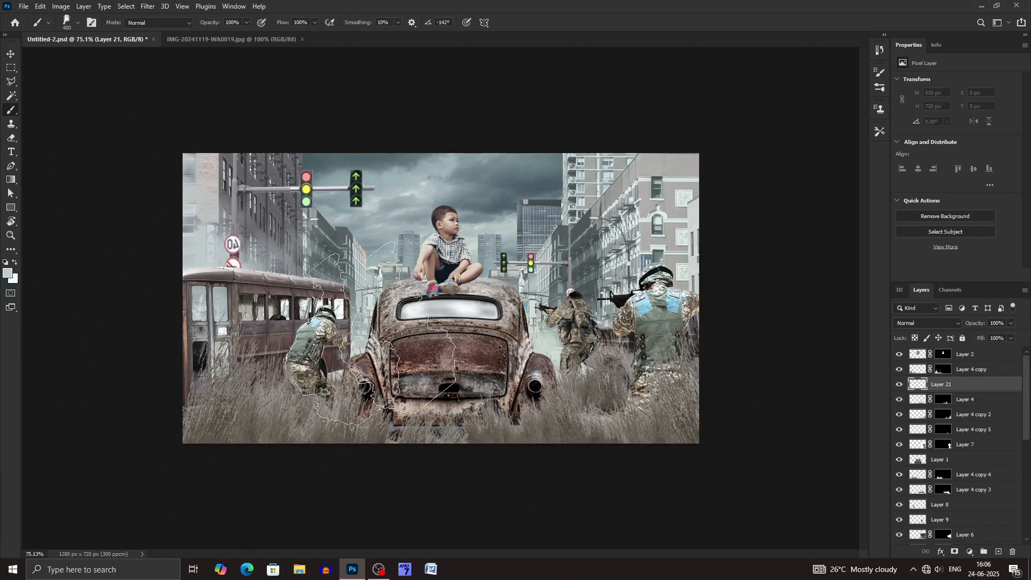
Step: Rotate the smoke brush tip to 123° and stamp smoke over the grass in both lower corners of the image
{"action": "left_click", "coordinate": [879, 86]}
{"action": "left_click", "coordinate": [759, 70]}
{"action": "left_click_drag", "start_coordinate": [829, 207], "coordinate": [830, 182]}
{"action": "left_click", "coordinate": [878, 78]}
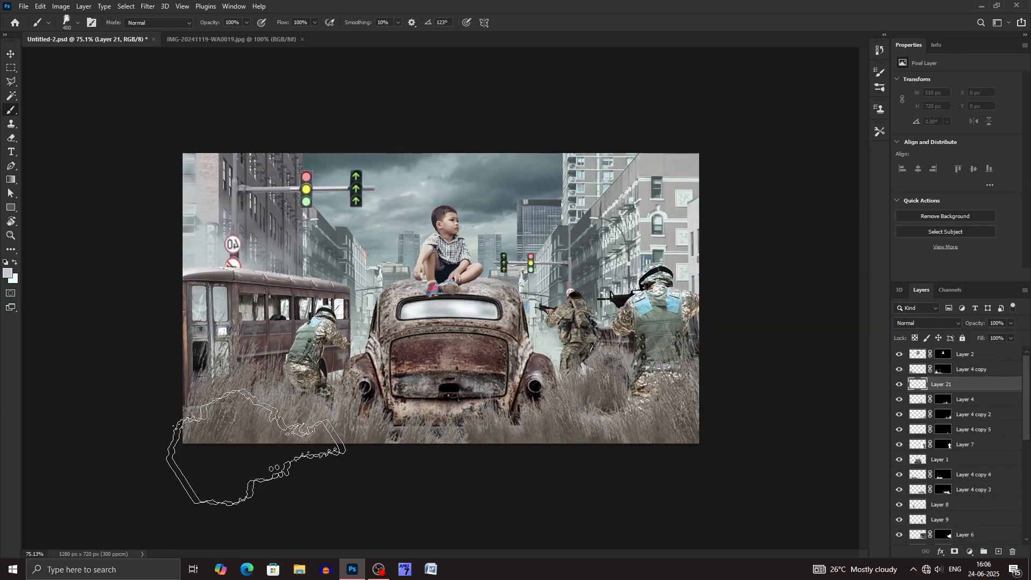
{"action": "left_click", "coordinate": [279, 391]}
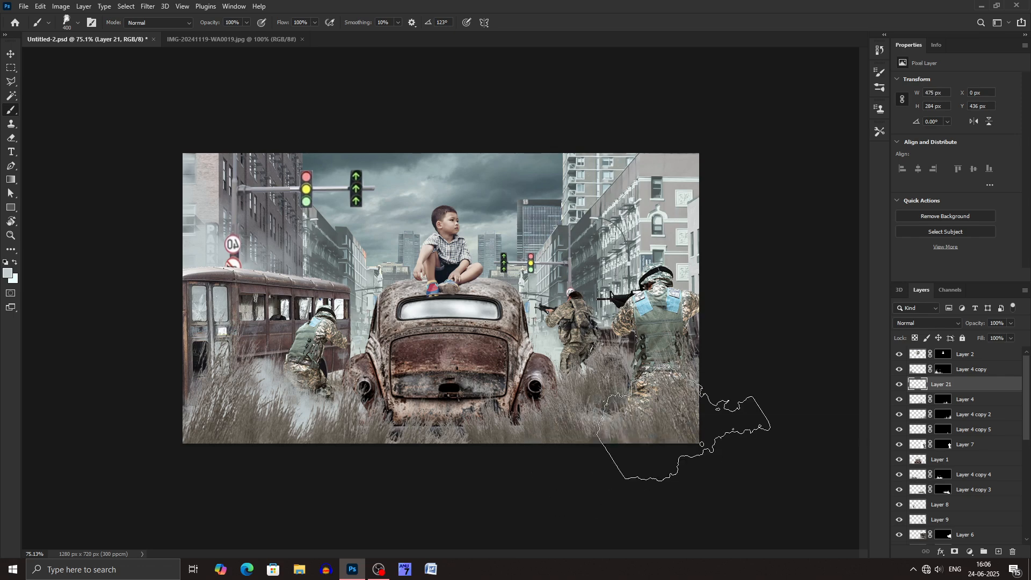
{"action": "left_click", "coordinate": [684, 423]}
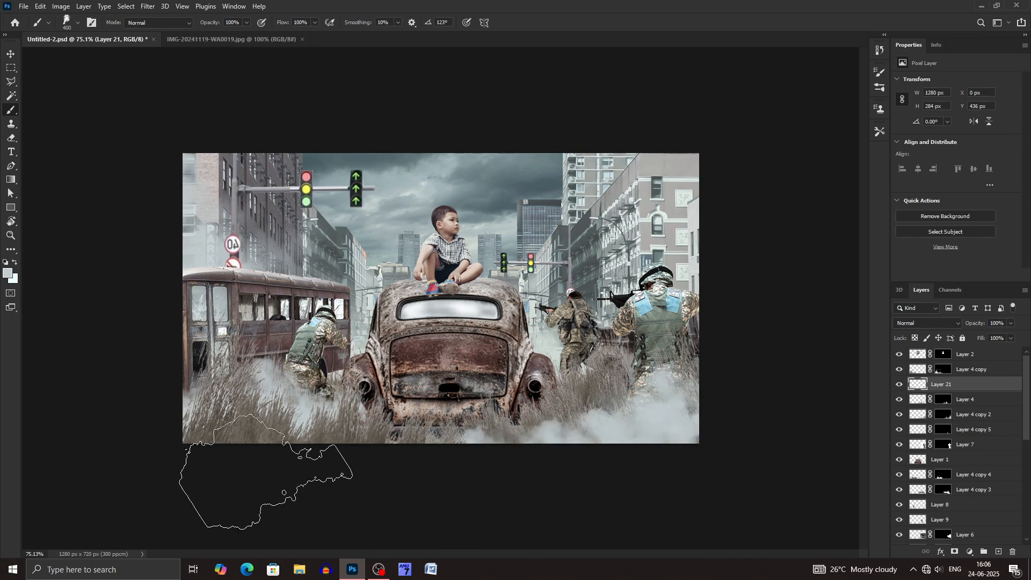
Step: Reduce the opacity of the foreground smoke on Layer 21 to 49%
{"action": "left_click", "coordinate": [944, 325]}
{"action": "left_click", "coordinate": [1011, 324]}
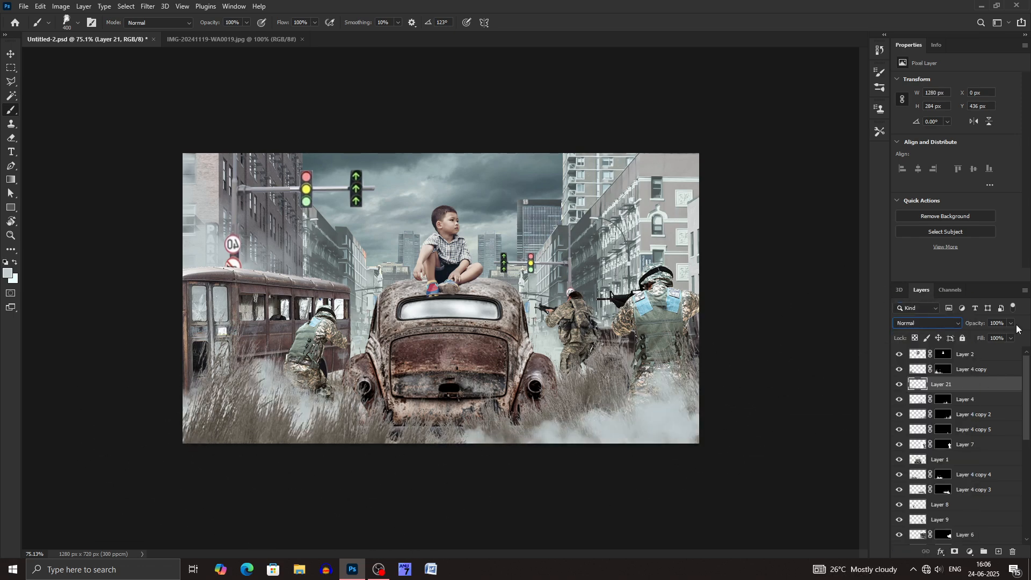
{"action": "left_click", "coordinate": [1011, 323]}
{"action": "mouse_move", "coordinate": [1013, 335]}
{"action": "left_mouse_down"}
{"action": "mouse_move", "coordinate": [972, 336]}
{"action": "mouse_move", "coordinate": [986, 336]}
{"action": "left_mouse_up"}
Step: Enlarge the smoke brush to about 1000 px and stamp more smoke across the foreground grass and the car's base
{"action": "key", "text": "bracketright"}
{"action": "key", "text": "bracketright"}
{"action": "key", "text": "bracketright"}
{"action": "key", "text": "bracketright"}
{"action": "key", "text": "bracketright"}
{"action": "key", "text": "bracketright"}
{"action": "key", "text": "bracketright"}
{"action": "key", "text": "bracketright"}
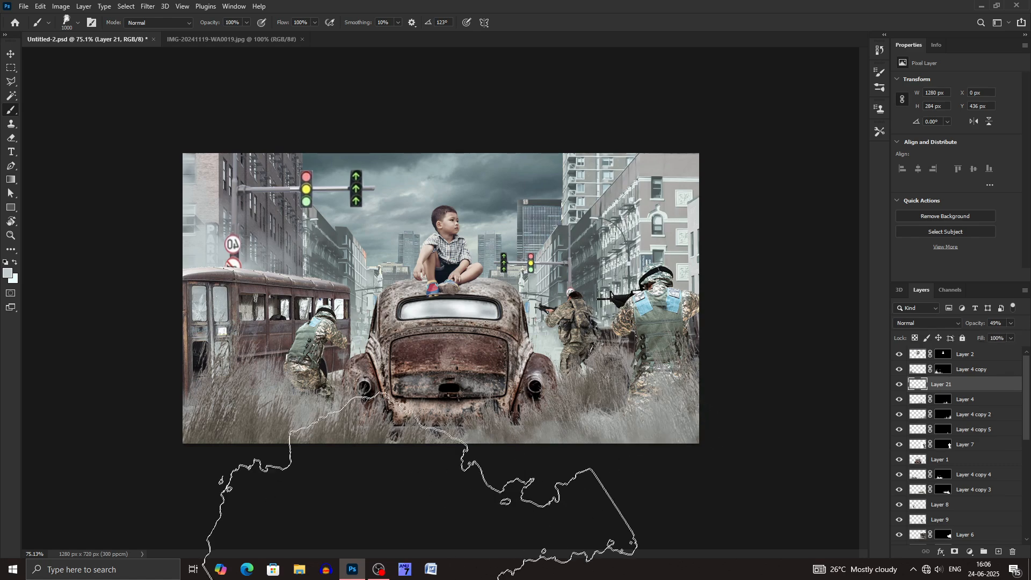
{"action": "left_click", "coordinate": [585, 524]}
{"action": "left_click", "coordinate": [484, 524]}
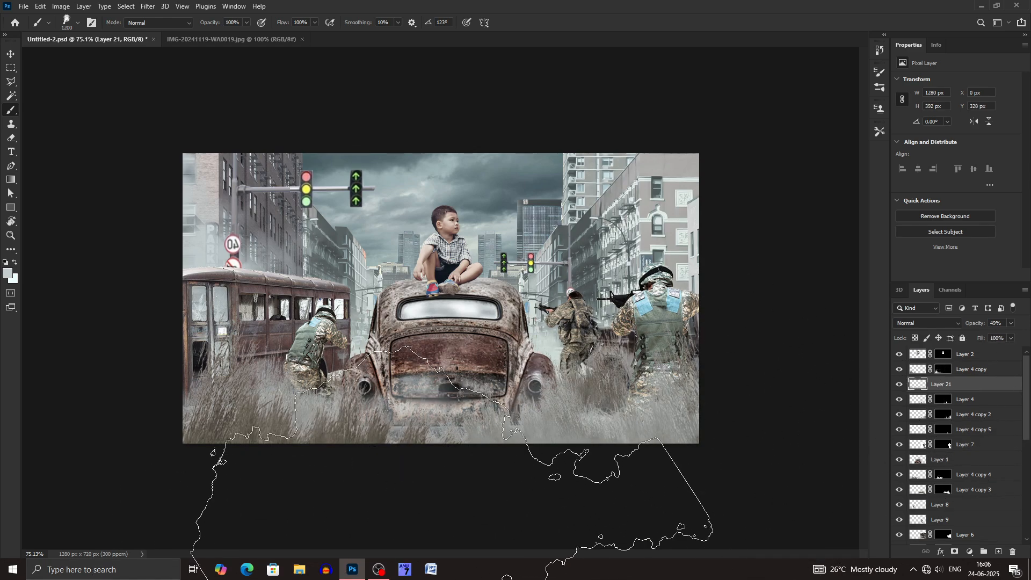
Step: Stamp large smoke over the foreground on a new layer placed at the top of the stack with 5% opacity
{"action": "left_click", "coordinate": [998, 552]}
{"action": "left_click", "coordinate": [490, 529]}
{"action": "key", "text": "ctrl+z"}
{"action": "left_click", "coordinate": [263, 529]}
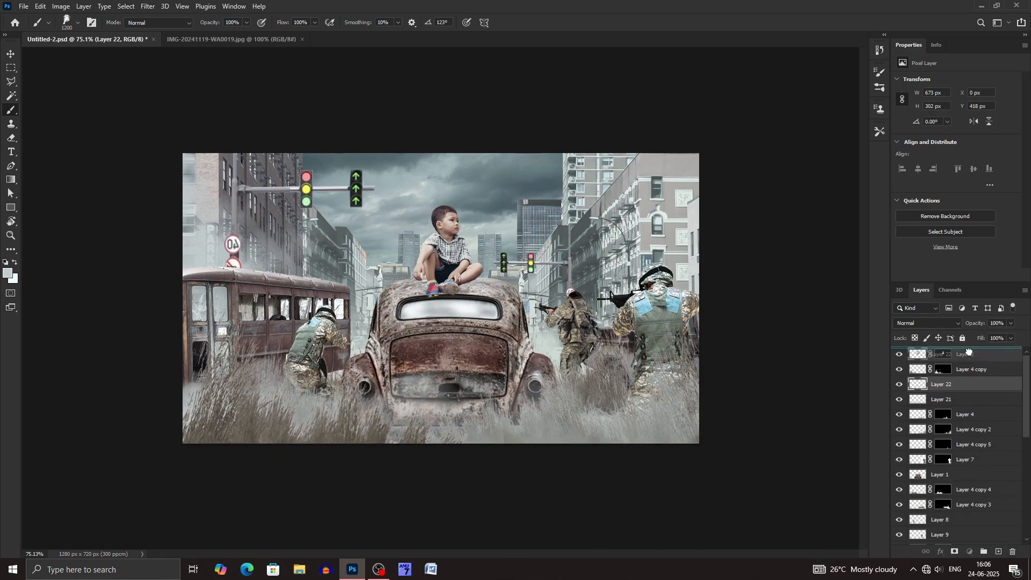
{"action": "left_click_drag", "start_coordinate": [969, 352], "coordinate": [969, 353]}
{"action": "left_click_drag", "start_coordinate": [1011, 322], "coordinate": [964, 336]}
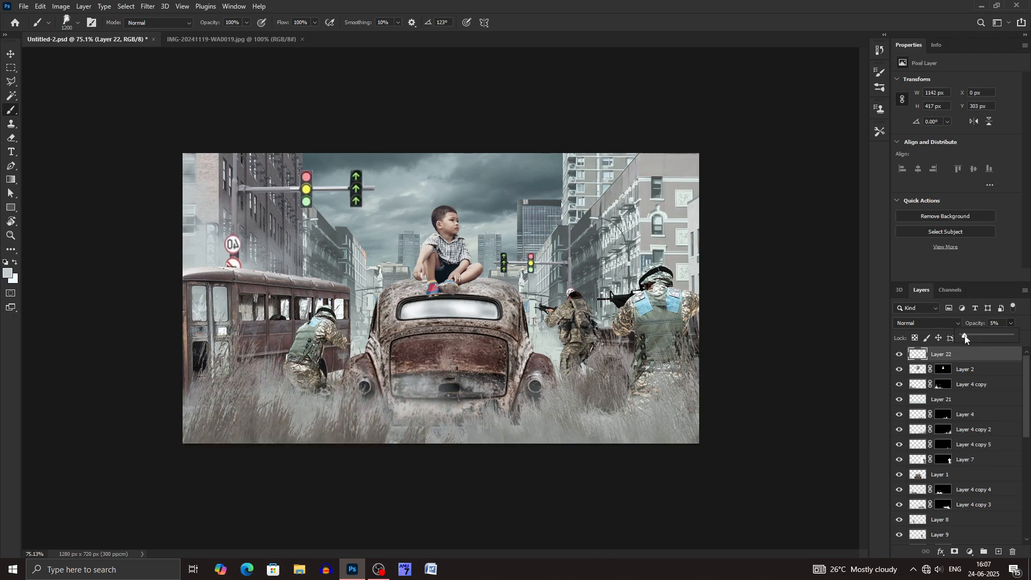
Step: Transform the foreground smoke on Layer 22 and Layer 21 so both drift lower across the grass
{"action": "key", "text": "ctrl+t"}
{"action": "left_click_drag", "start_coordinate": [460, 460], "coordinate": [418, 481]}
{"action": "key", "text": "Return"}
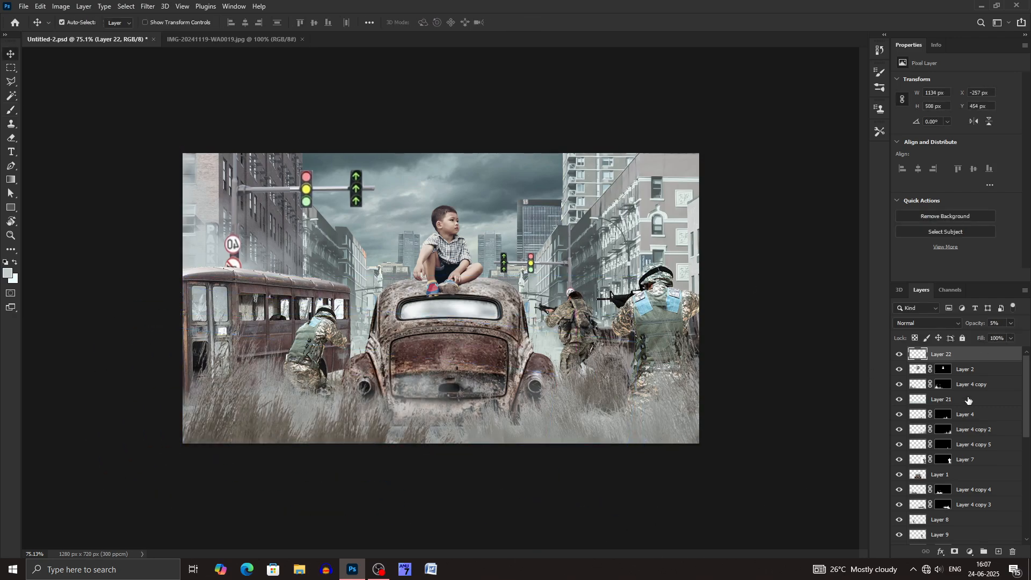
{"action": "left_click", "coordinate": [941, 399]}
{"action": "key", "text": "ctrl+t"}
{"action": "left_click_drag", "start_coordinate": [441, 226], "coordinate": [436, 292]}
{"action": "left_click", "coordinate": [532, 22]}
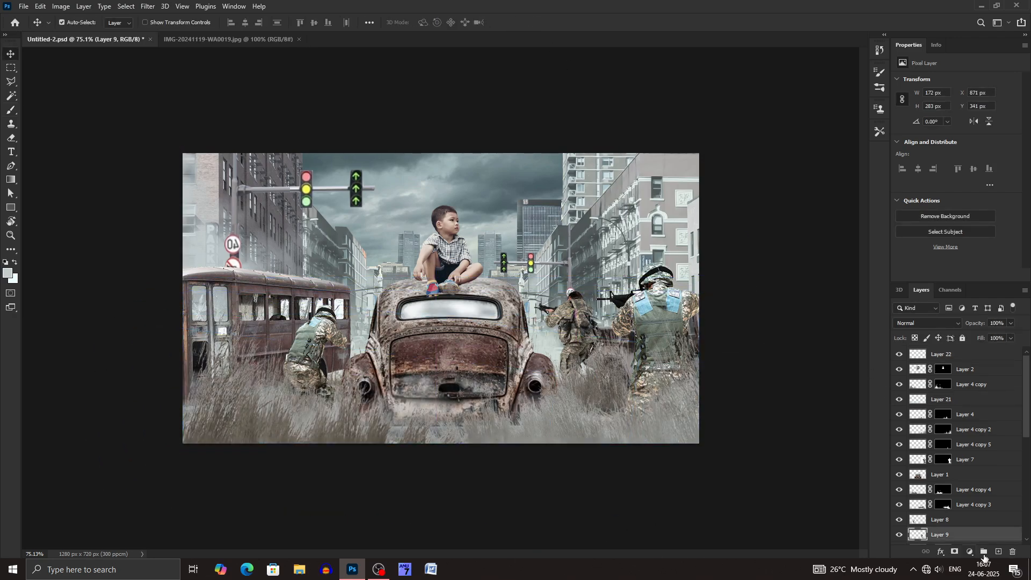
Step: Stamp large smoke behind the crouching soldier beside the bus on a new layer above Layer 9
{"action": "left_click", "coordinate": [998, 551]}
{"action": "key", "text": "b"}
{"action": "left_click", "coordinate": [322, 397]}
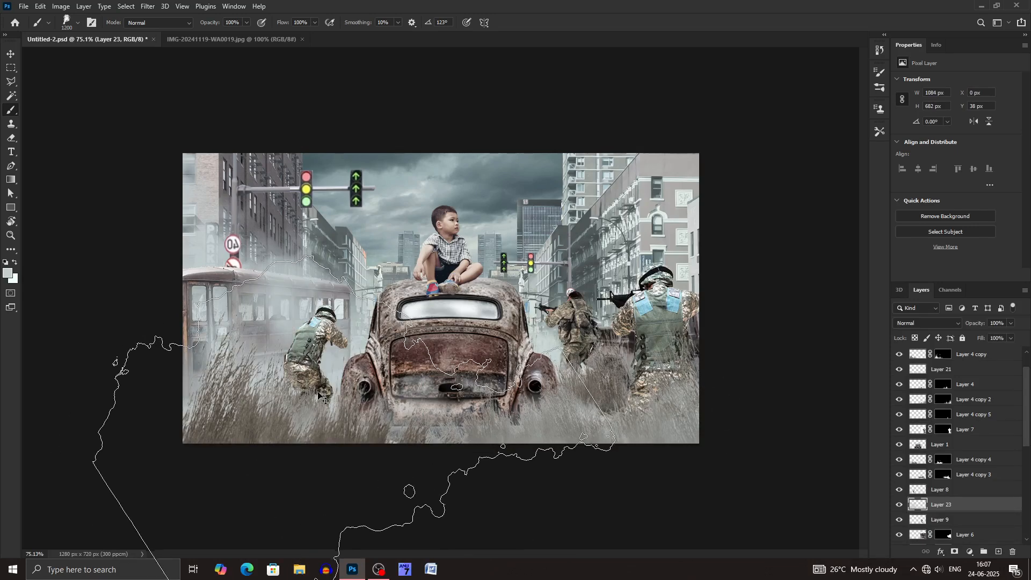
Step: Scale the Layer 23 smoke down to about 883 × 479 px and shift it behind the car
{"action": "key", "text": "ctrl+t"}
{"action": "left_click_drag", "start_coordinate": [620, 306], "coordinate": [501, 361]}
{"action": "left_click_drag", "start_coordinate": [489, 370], "coordinate": [539, 364]}
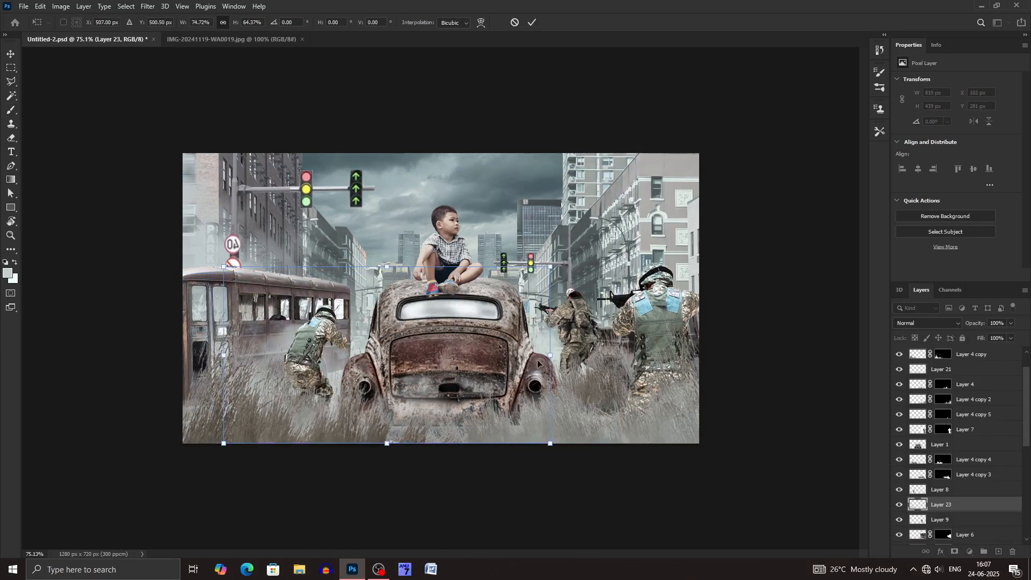
{"action": "left_click_drag", "start_coordinate": [550, 443], "coordinate": [580, 459]}
{"action": "left_click_drag", "start_coordinate": [497, 370], "coordinate": [530, 379]}
{"action": "left_click", "coordinate": [532, 22]}
Step: Duplicate the Layer 23 smoke twice toward the right soldiers and move the second copy above Layer 4 copy 3
{"action": "key", "text": "v"}
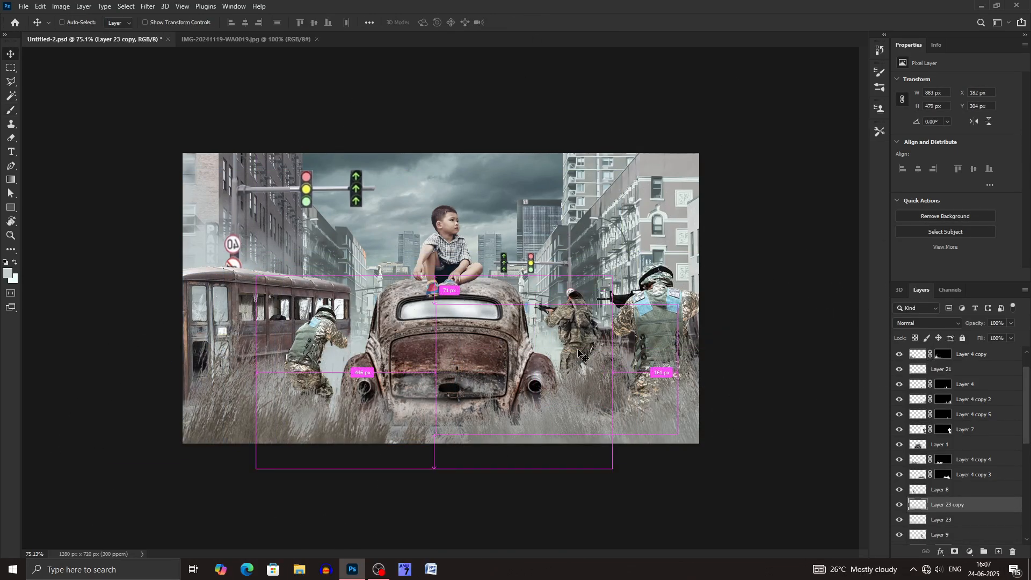
{"action": "left_click_drag", "start_coordinate": [579, 353], "coordinate": [815, 362]}
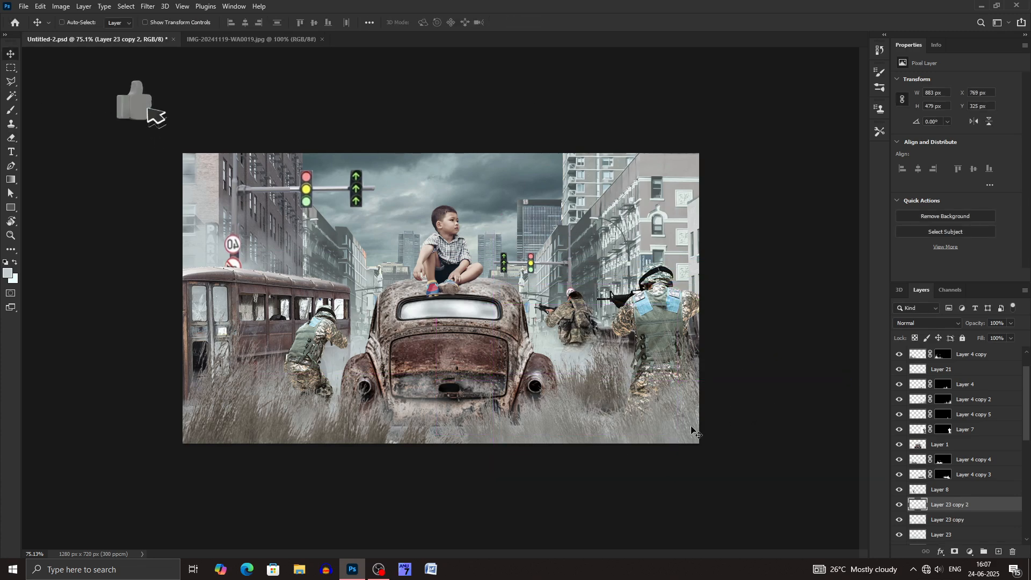
{"action": "left_click_drag", "start_coordinate": [961, 504], "coordinate": [966, 468]}
Step: Enlarge the second smoke copy to about 1726 × 936 px and spread it around the right-hand soldiers
{"action": "key", "text": "ctrl+t"}
{"action": "left_click_drag", "start_coordinate": [622, 396], "coordinate": [656, 441]}
{"action": "left_click_drag", "start_coordinate": [705, 329], "coordinate": [706, 144]}
{"action": "left_click_drag", "start_coordinate": [673, 389], "coordinate": [649, 451]}
{"action": "left_click", "coordinate": [532, 20]}
Step: Scale the boy and the car together to about 90% and shift them slightly down
{"action": "left_click_drag", "start_coordinate": [162, 254], "coordinate": [170, 264]}
{"action": "left_click", "coordinate": [483, 360]}
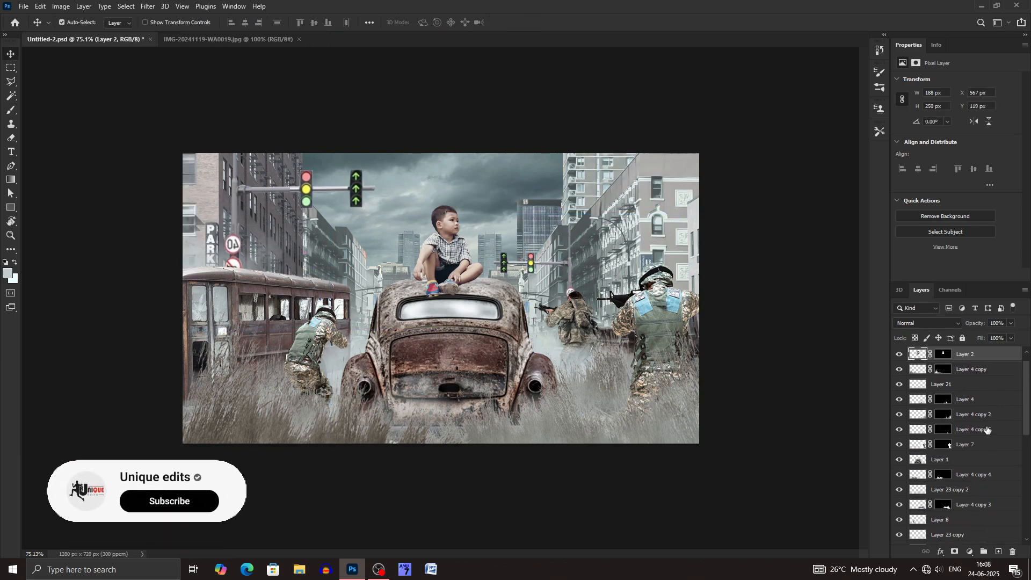
{"action": "key", "text": "ctrl+t"}
{"action": "left_click_drag", "start_coordinate": [561, 329], "coordinate": [535, 331]}
{"action": "left_click_drag", "start_coordinate": [494, 342], "coordinate": [502, 351]}
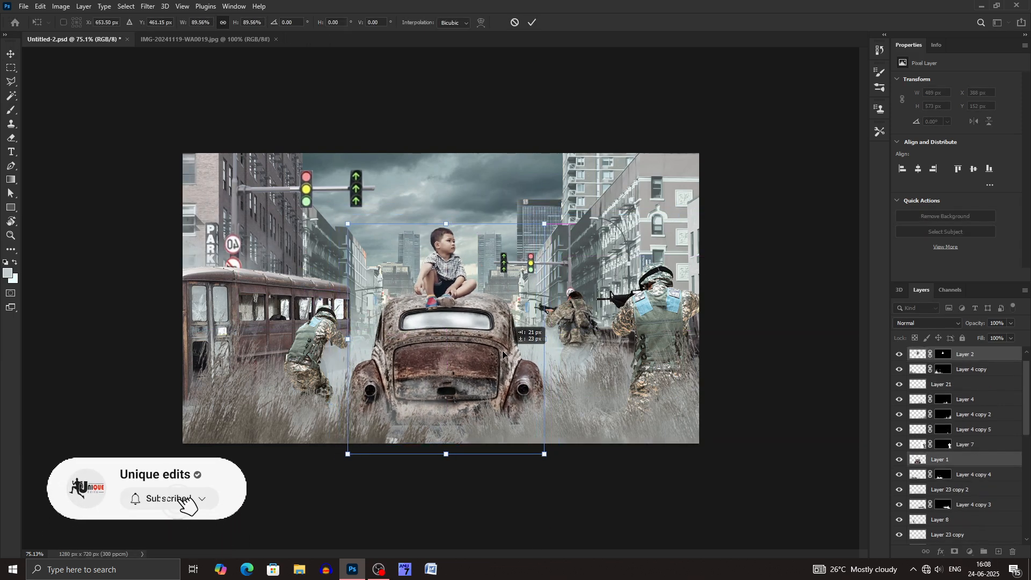
{"action": "left_click", "coordinate": [532, 22]}
Step: Nudge the enlarged smoke on Layer 23 copy 2 and lock that layer
{"action": "left_click", "coordinate": [547, 353]}
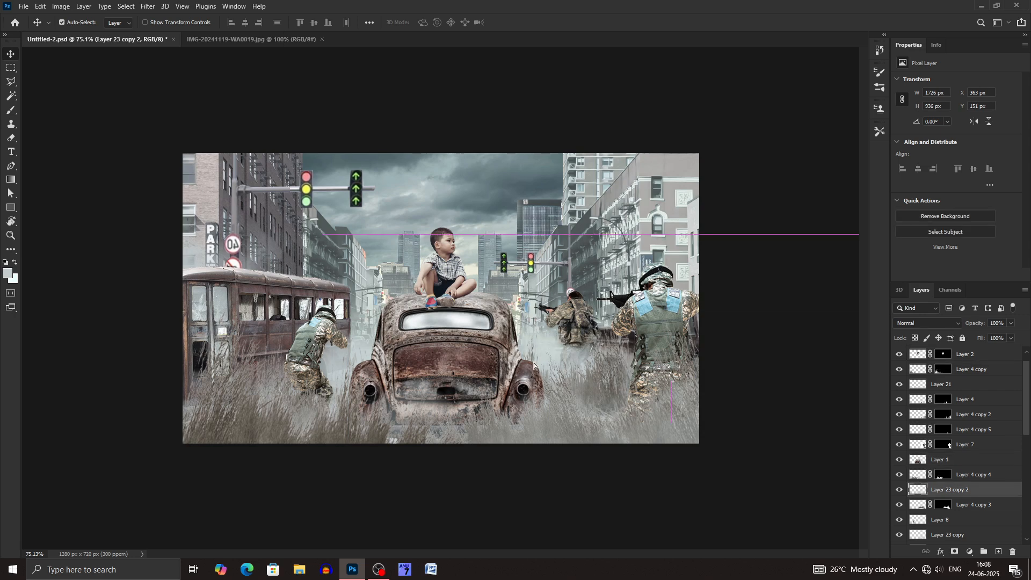
{"action": "left_click_drag", "start_coordinate": [541, 347], "coordinate": [545, 363]}
{"action": "left_click", "coordinate": [737, 308]}
Step: Lighten the car's Layer 1 with Levels, using a midtone input of 1.11 and a black output of 14
{"action": "left_click", "coordinate": [429, 360]}
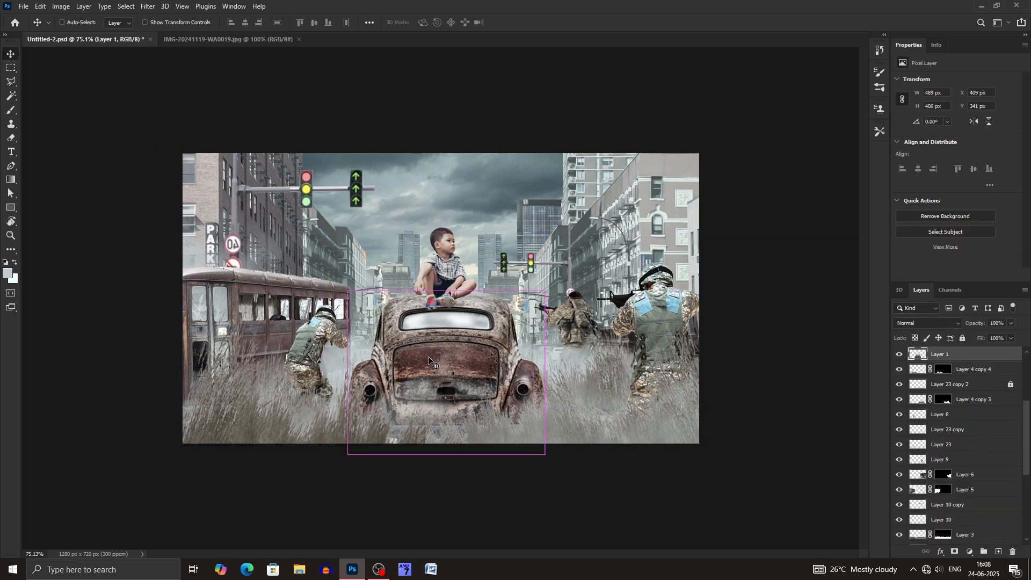
{"action": "key", "text": "ctrl+l"}
{"action": "left_click_drag", "start_coordinate": [830, 160], "coordinate": [865, 163]}
{"action": "left_click", "coordinate": [980, 79]}
{"action": "key", "text": "ctrl+l"}
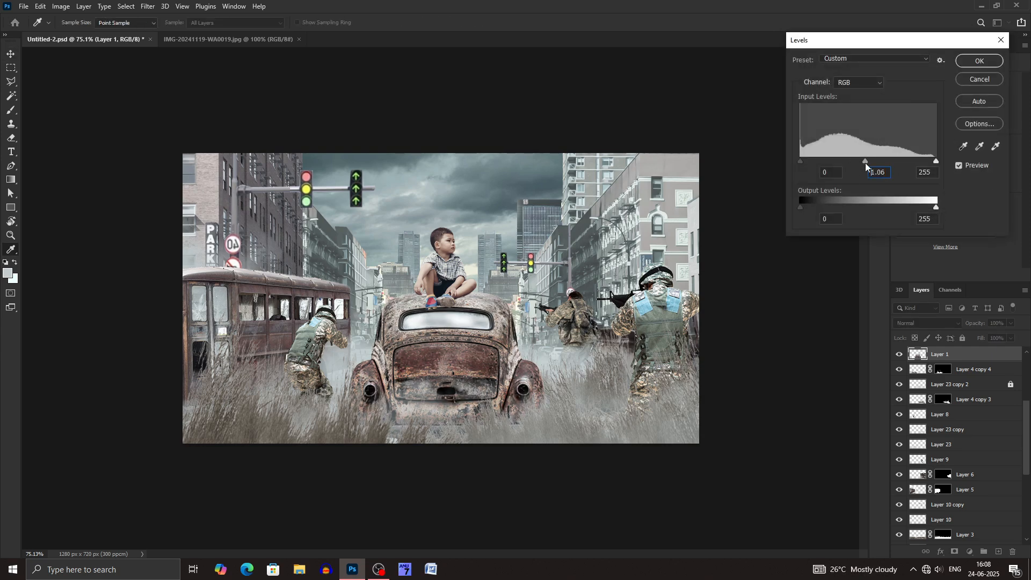
{"action": "left_click_drag", "start_coordinate": [800, 207], "coordinate": [808, 210]}
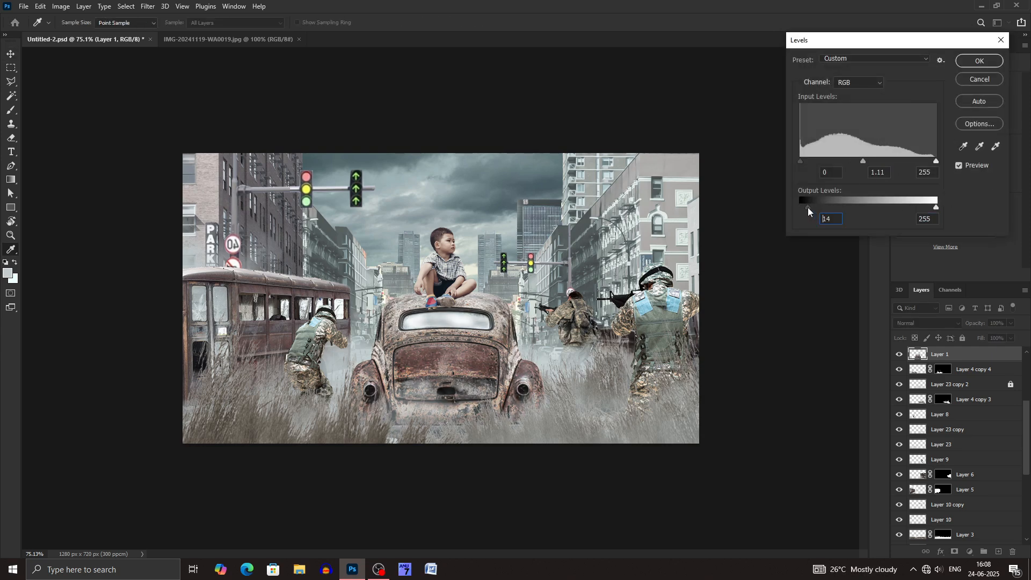
{"action": "left_click", "coordinate": [979, 61]}
Step: Erase the Layer 21 smoke over the car's lower part with a large soft eraser
{"action": "left_click", "coordinate": [430, 408]}
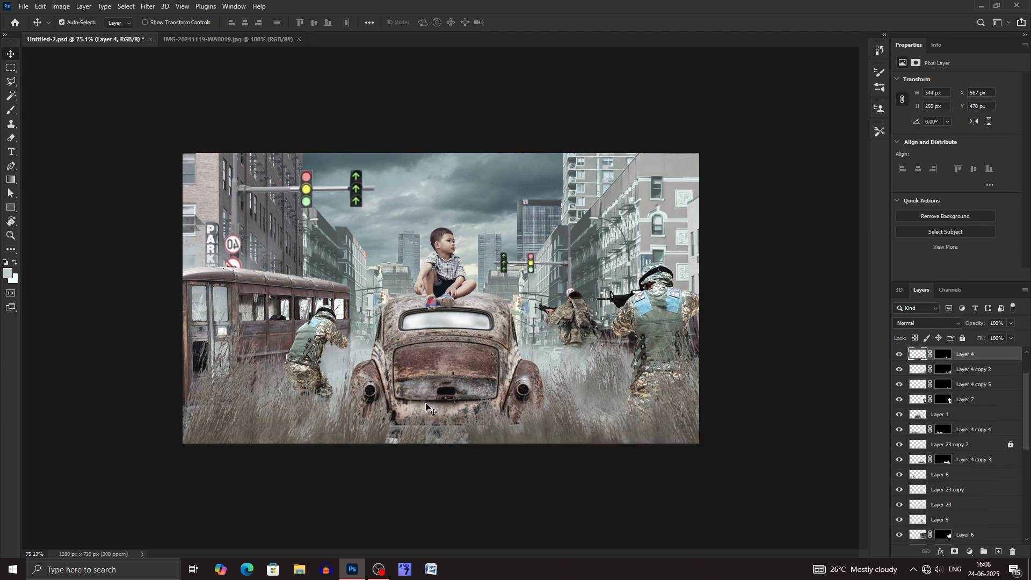
{"action": "key", "text": "ctrl+z"}
{"action": "key", "text": "e"}
{"action": "right_click", "coordinate": [428, 407]}
{"action": "left_click_drag", "start_coordinate": [388, 428], "coordinate": [491, 414]}
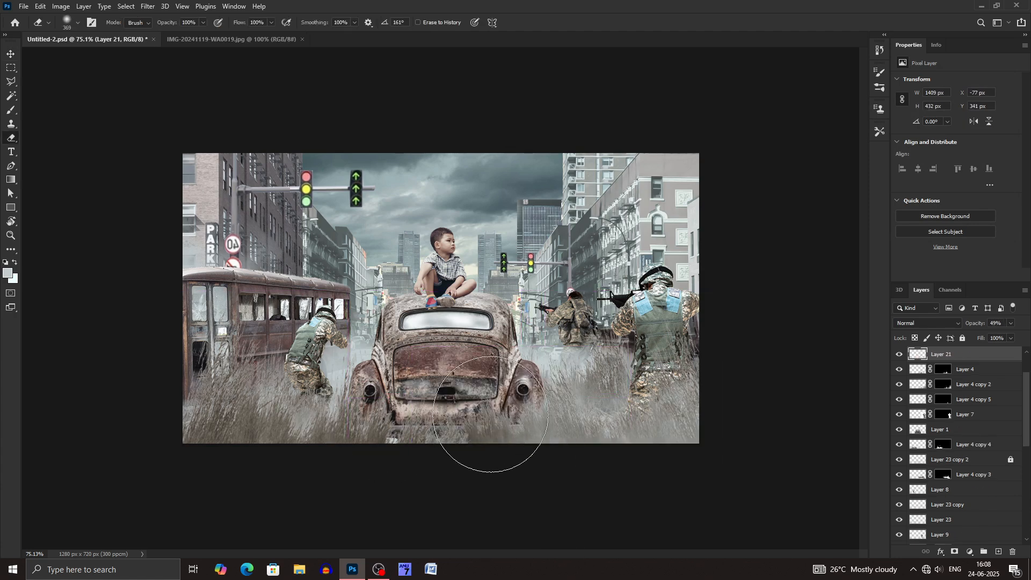
Step: Clip a new layer to the car and try a dark gradient rising from below its base to the roof
{"action": "key", "text": "v"}
{"action": "left_click", "coordinate": [438, 393]}
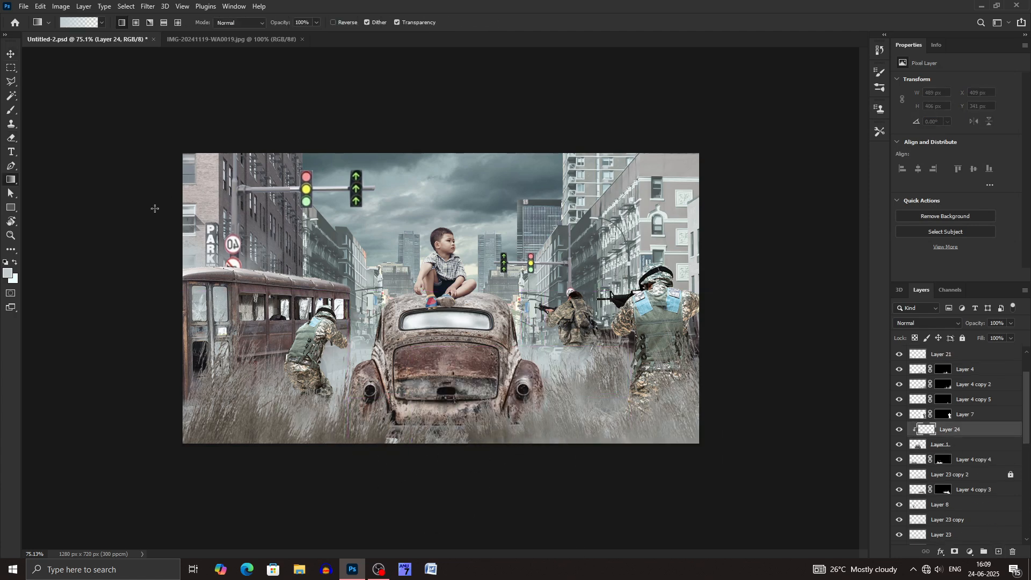
{"action": "left_click", "coordinate": [7, 272]}
{"action": "left_click", "coordinate": [983, 294]}
{"action": "left_click_drag", "start_coordinate": [450, 468], "coordinate": [441, 303]}
{"action": "key", "text": "ctrl+z"}
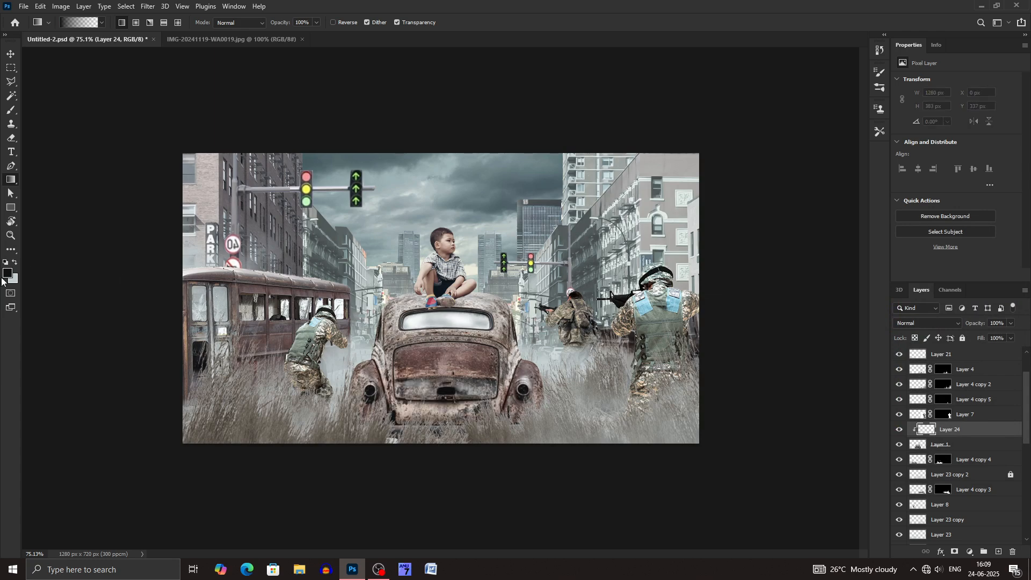
Step: Choose a dark foreground colour and draw a short gradient upward over the car's base on the clipped layer
{"action": "left_click", "coordinate": [7, 272]}
{"action": "left_click", "coordinate": [746, 432]}
{"action": "left_click", "coordinate": [990, 294]}
{"action": "left_click_drag", "start_coordinate": [451, 469], "coordinate": [442, 398]}
Step: Enlarge the car's dark gradient to about 2419 × 214 px so it shades more of the base
{"action": "key", "text": "ctrl+t"}
{"action": "left_click_drag", "start_coordinate": [447, 407], "coordinate": [445, 364]}
{"action": "key", "text": "Return"}
{"action": "left_click", "coordinate": [1010, 323]}
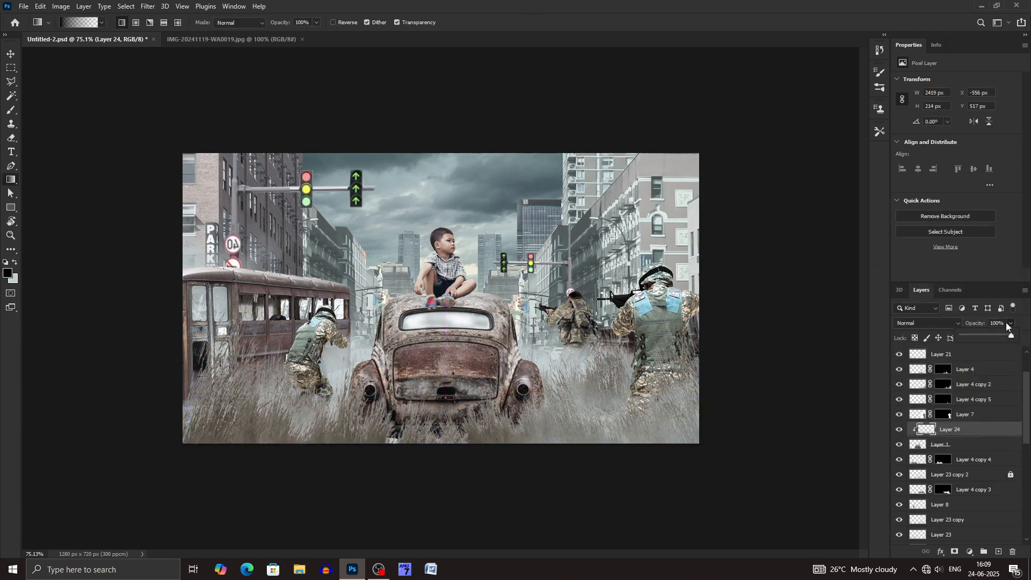
Step: Mute the colours of the soldier beside the bus on Layer 8 with the Camera Raw filter
{"action": "left_click", "coordinate": [147, 6]}
{"action": "left_click", "coordinate": [216, 79]}
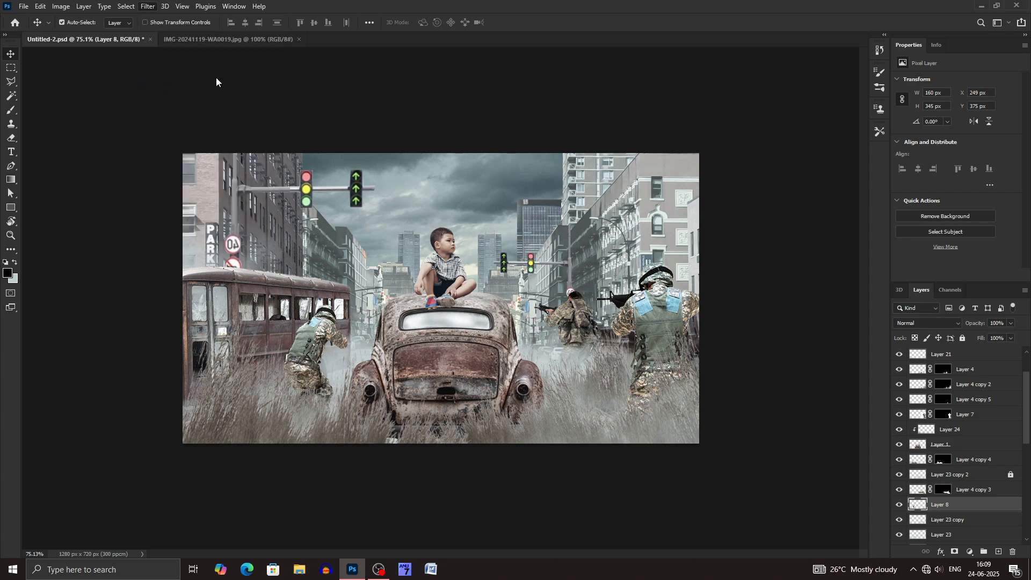
{"action": "key", "text": "Return"}
Step: Lower the vibrance and saturation of the distant soldier on Layer 9 with the Camera Raw filter
{"action": "left_click", "coordinate": [573, 304]}
{"action": "left_click", "coordinate": [147, 6]}
{"action": "left_click", "coordinate": [189, 88]}
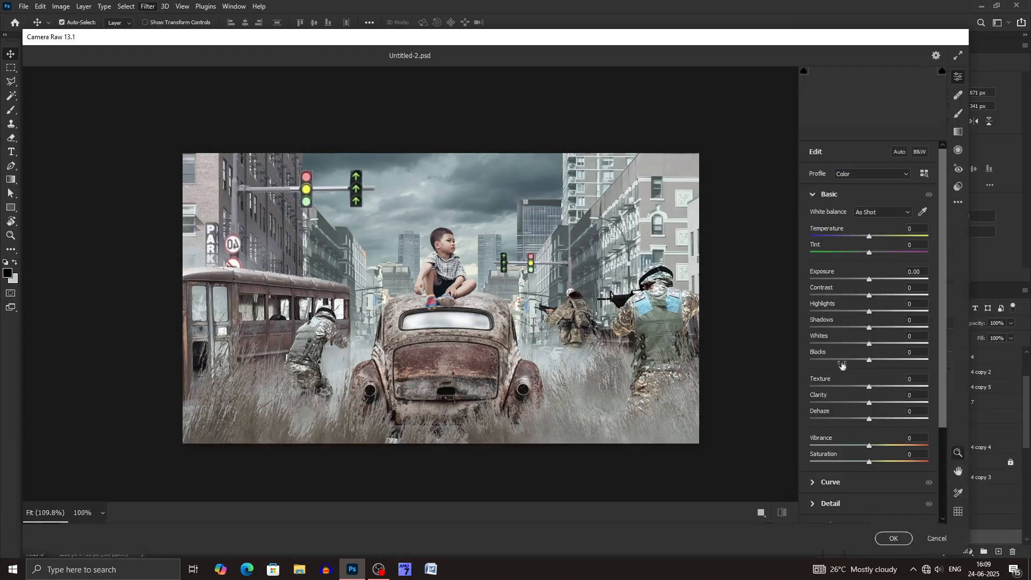
{"action": "left_click_drag", "start_coordinate": [869, 446], "coordinate": [849, 446]}
{"action": "left_click_drag", "start_coordinate": [869, 462], "coordinate": [852, 446]}
{"action": "key", "text": "Return"}
Step: Desaturate the large right-hand soldier on Layer 7 with the Camera Raw filter
{"action": "left_click", "coordinate": [147, 7]}
{"action": "left_click", "coordinate": [189, 87]}
{"action": "left_click", "coordinate": [889, 537]}
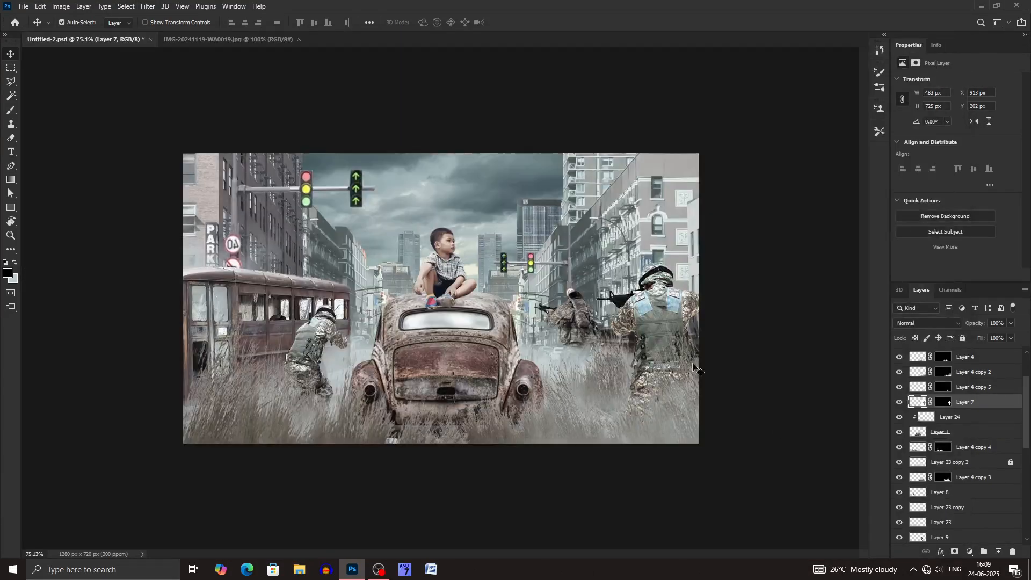
Step: Adjust the midtones of the rusty bus on Layer 5 with Levels
{"action": "left_click", "coordinate": [961, 537]}
{"action": "key", "text": "ctrl+l"}
{"action": "left_click_drag", "start_coordinate": [853, 164], "coordinate": [872, 165]}
{"action": "key", "text": "Return"}
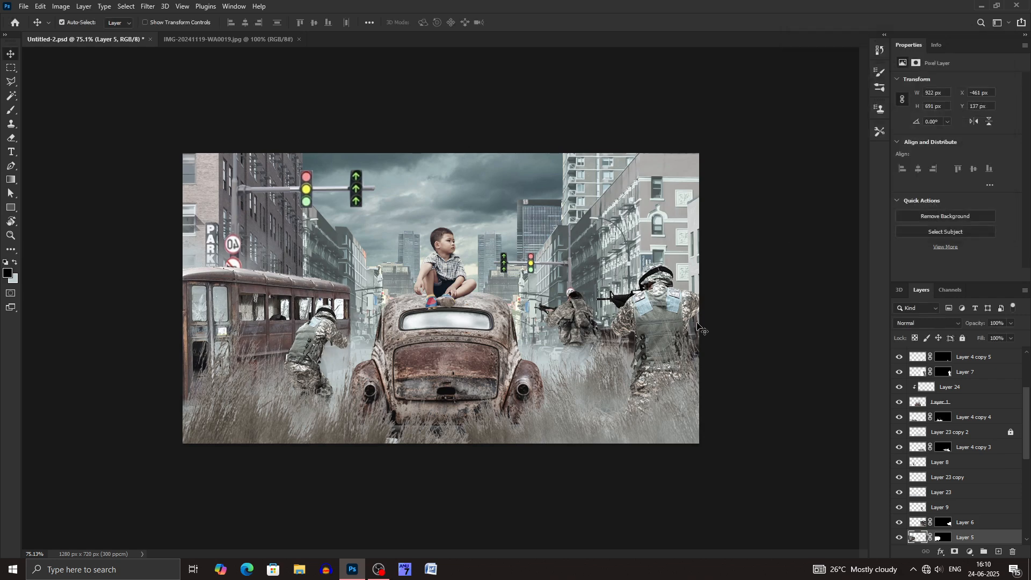
Step: Flip the haze on Layer 21 copy horizontally, enlarge it to about 156% and shift it towards the right of the scene
{"action": "key", "text": "ctrl+l"}
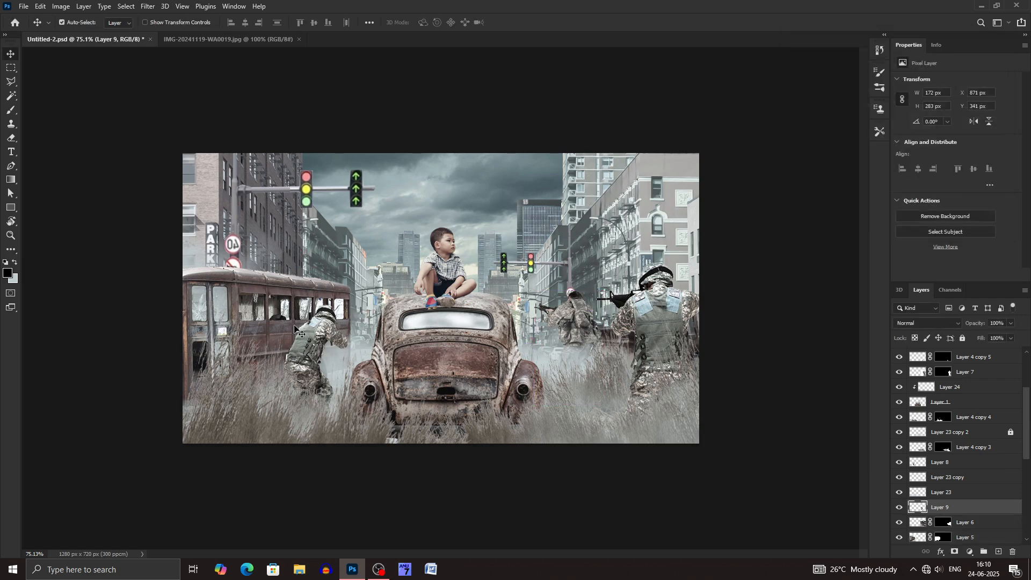
{"action": "scroll", "coordinate": [919, 437], "scroll_direction": "up", "scroll_amount": 3}
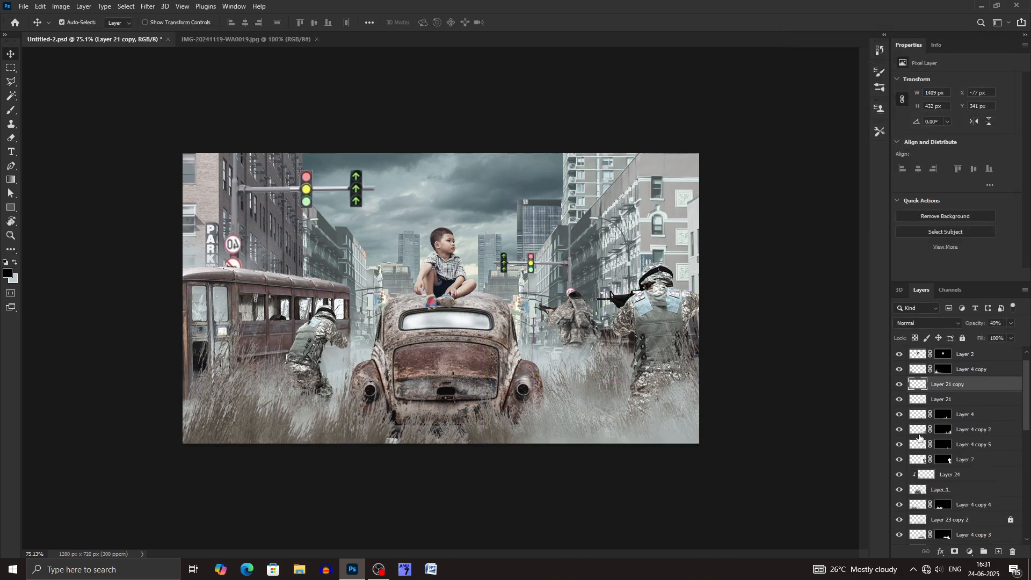
{"action": "left_click", "coordinate": [973, 122]}
{"action": "key", "text": "ctrl+t"}
{"action": "left_click_drag", "start_coordinate": [435, 290], "coordinate": [436, 193]}
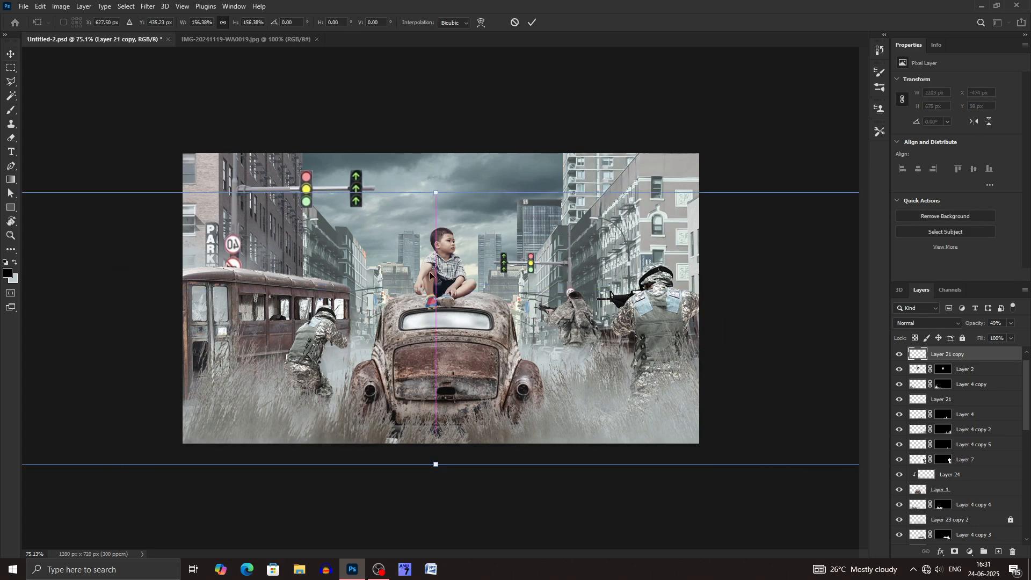
{"action": "left_click_drag", "start_coordinate": [429, 330], "coordinate": [486, 320]}
{"action": "key", "text": "Return"}
{"action": "key", "text": "e"}
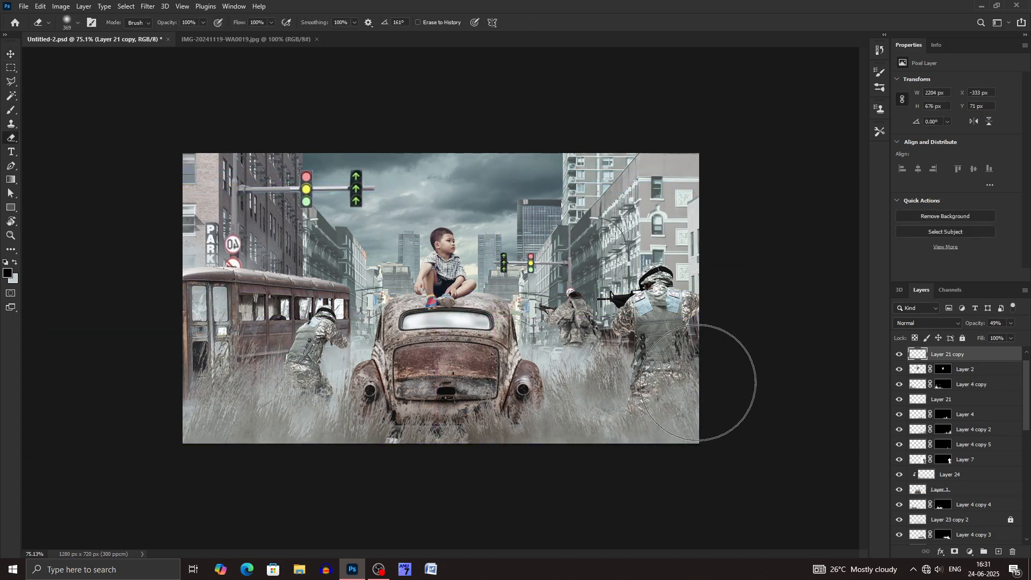
Step: Shift the foreground grass on Layer 4 down about 37 px and reposition the haze on Layer 23 copy around the right-hand soldiers
{"action": "left_click_drag", "start_coordinate": [482, 430], "coordinate": [482, 450]}
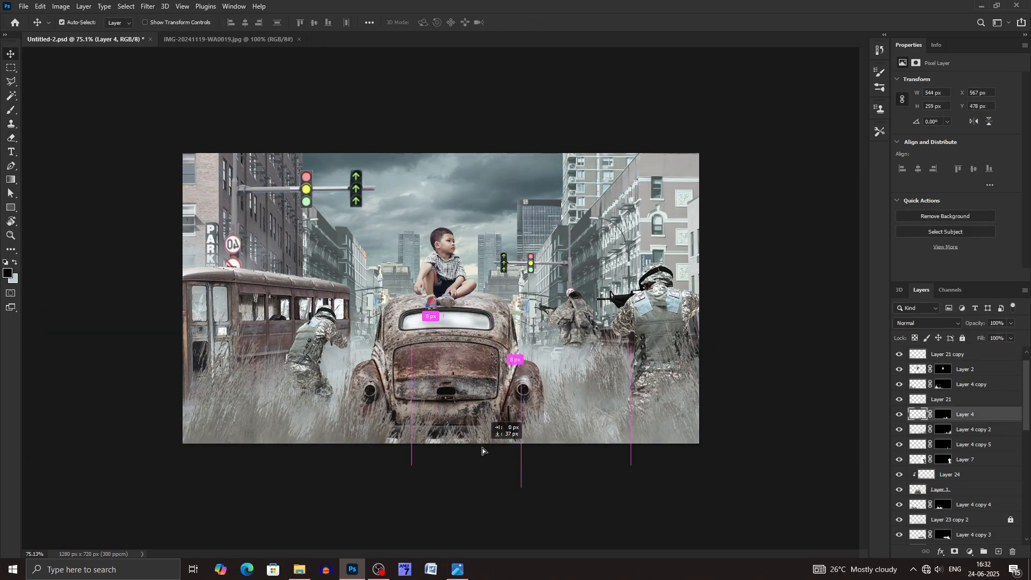
{"action": "left_click", "coordinate": [665, 360]}
{"action": "left_click_drag", "start_coordinate": [685, 349], "coordinate": [693, 372]}
{"action": "left_click_drag", "start_coordinate": [593, 367], "coordinate": [580, 388]}
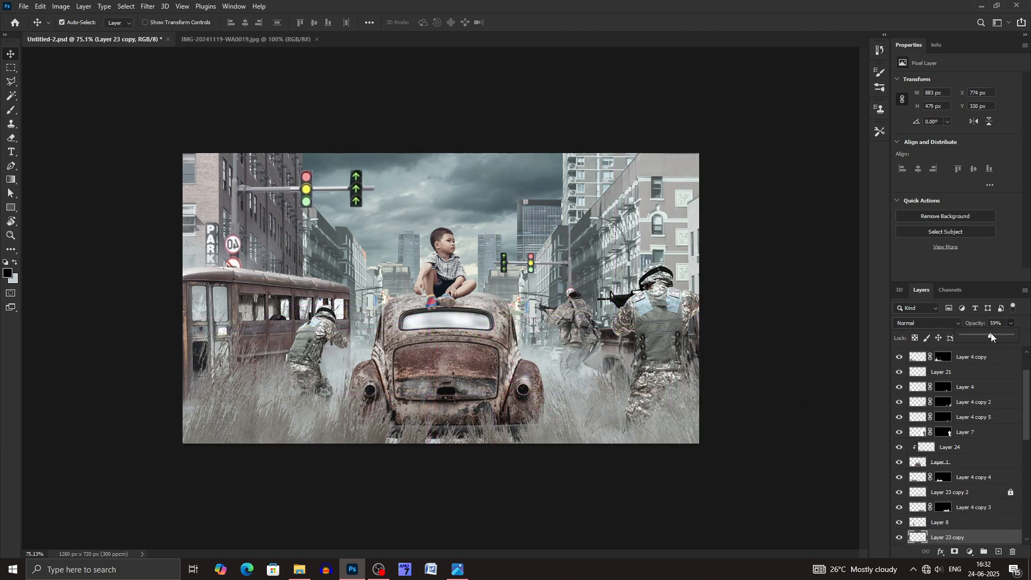
Step: Move the haze on Layer 23 rightward to about X 291 px, between the bus-side soldier and the car
{"action": "left_click", "coordinate": [312, 358]}
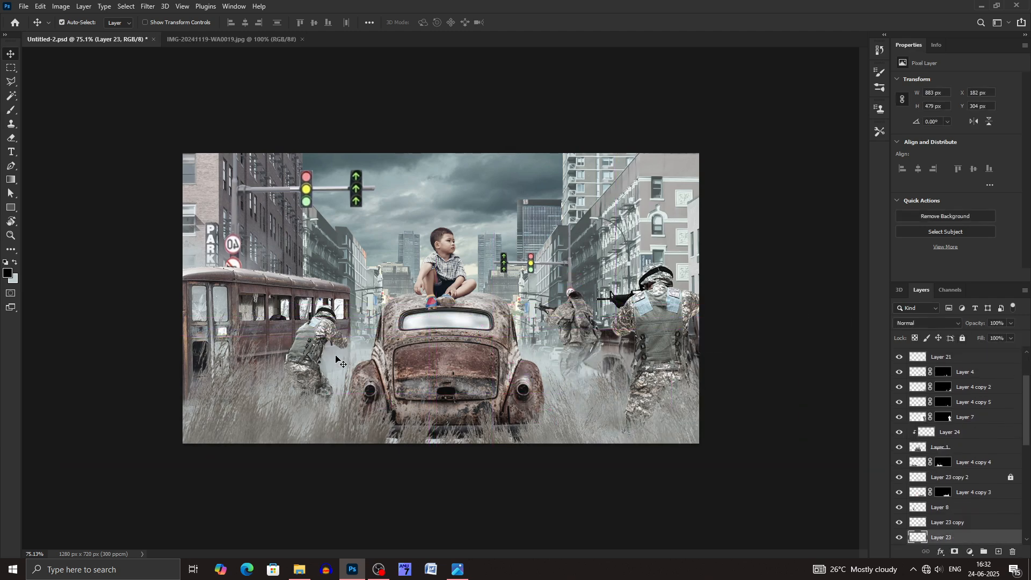
{"action": "left_click_drag", "start_coordinate": [376, 353], "coordinate": [376, 355]}
{"action": "mouse_move", "coordinate": [415, 441]}
{"action": "left_mouse_down"}
{"action": "mouse_move", "coordinate": [403, 456]}
{"action": "mouse_move", "coordinate": [408, 446]}
{"action": "left_mouse_up"}
{"action": "left_click", "coordinate": [432, 435]}
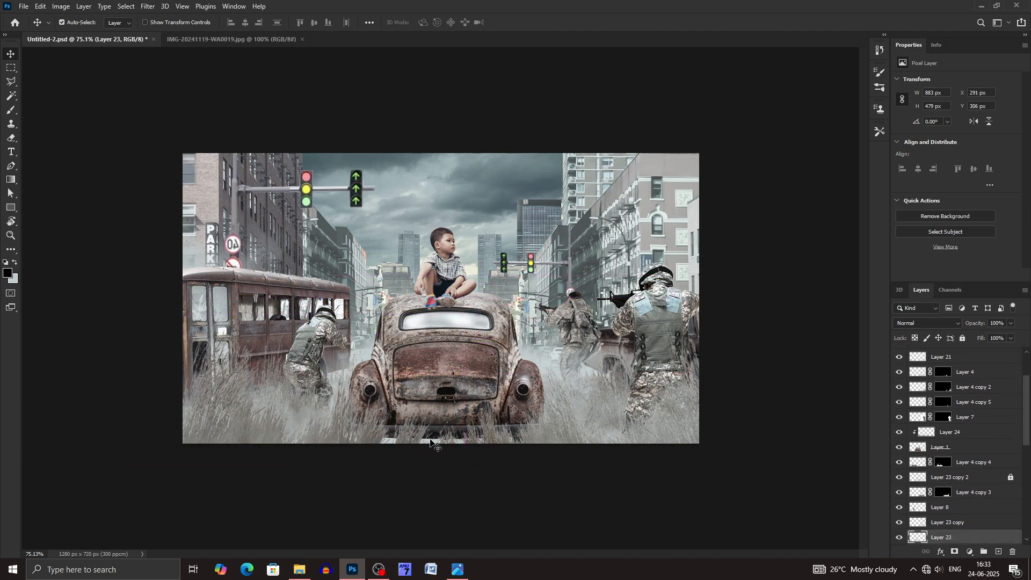
{"action": "key", "text": "e"}
{"action": "key", "text": "v"}
Step: Add a new layer with a black-to-transparent gradient rising from the canvas bottom and bring it to the top of the layer stack
{"action": "left_click", "coordinate": [432, 436]}
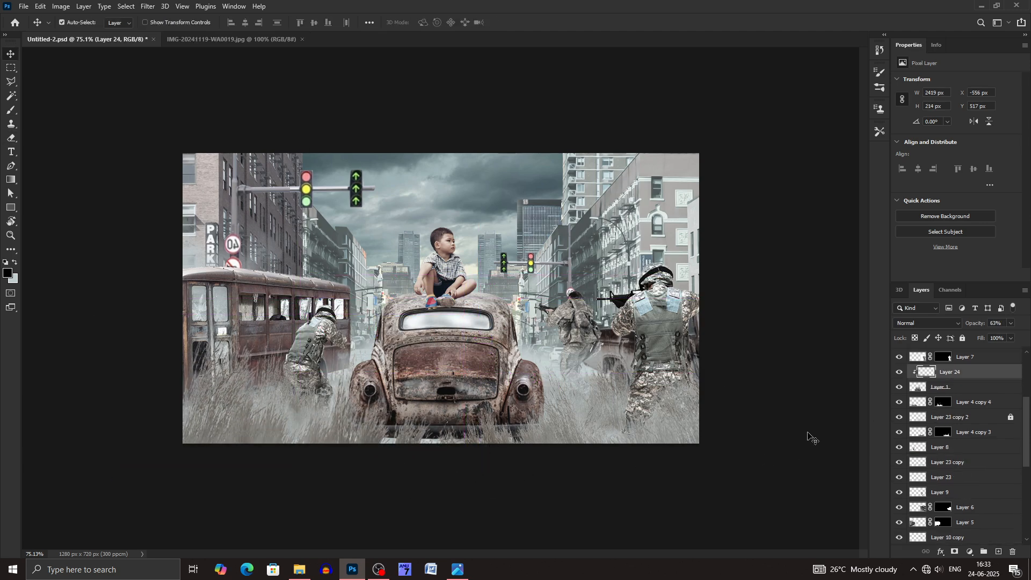
{"action": "left_click", "coordinate": [1003, 358]}
{"action": "left_click", "coordinate": [998, 551]}
{"action": "key", "text": "g"}
{"action": "left_click_drag", "start_coordinate": [453, 480], "coordinate": [457, 292]}
{"action": "key", "text": "ctrl+z"}
{"action": "scroll", "coordinate": [982, 405], "scroll_direction": "up", "scroll_amount": 3}
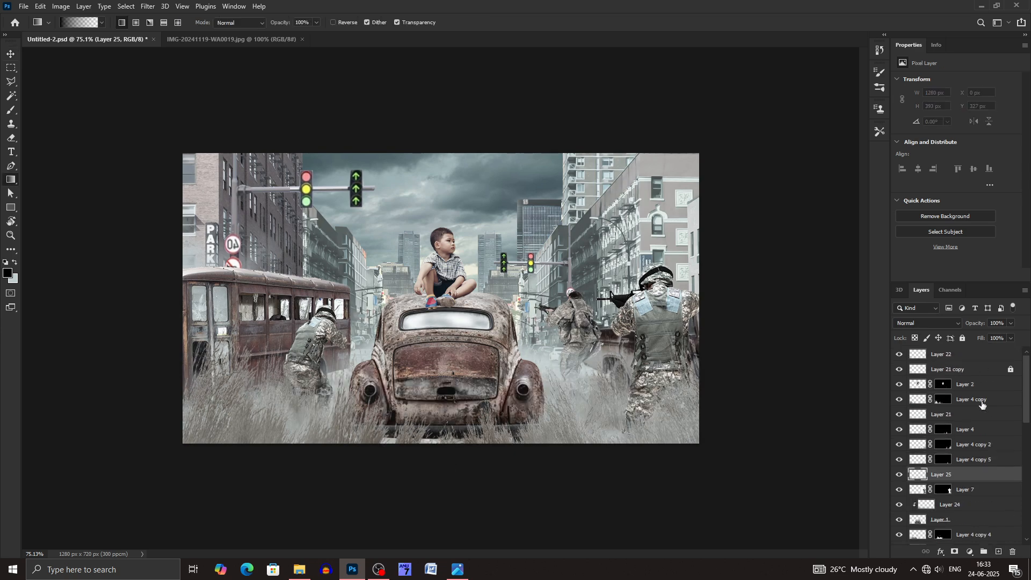
{"action": "left_click_drag", "start_coordinate": [948, 336], "coordinate": [948, 340]}
Step: Widen and flatten the gradient on Layer 25 to about 2073 × 208 px, darkening the bottom edge of the grass
{"action": "key", "text": "v"}
{"action": "left_click_drag", "start_coordinate": [434, 282], "coordinate": [441, 357]}
{"action": "key", "text": "ctrl+t"}
{"action": "left_click_drag", "start_coordinate": [441, 358], "coordinate": [442, 304]}
{"action": "left_click_drag", "start_coordinate": [458, 359], "coordinate": [459, 389]}
{"action": "left_click_drag", "start_coordinate": [440, 335], "coordinate": [449, 414]}
{"action": "left_click", "coordinate": [531, 23]}
Step: Duplicate the bottom gradient on Layer 25 and clip the copy to the large right-hand soldier on Layer 7
{"action": "key", "text": "ctrl+j"}
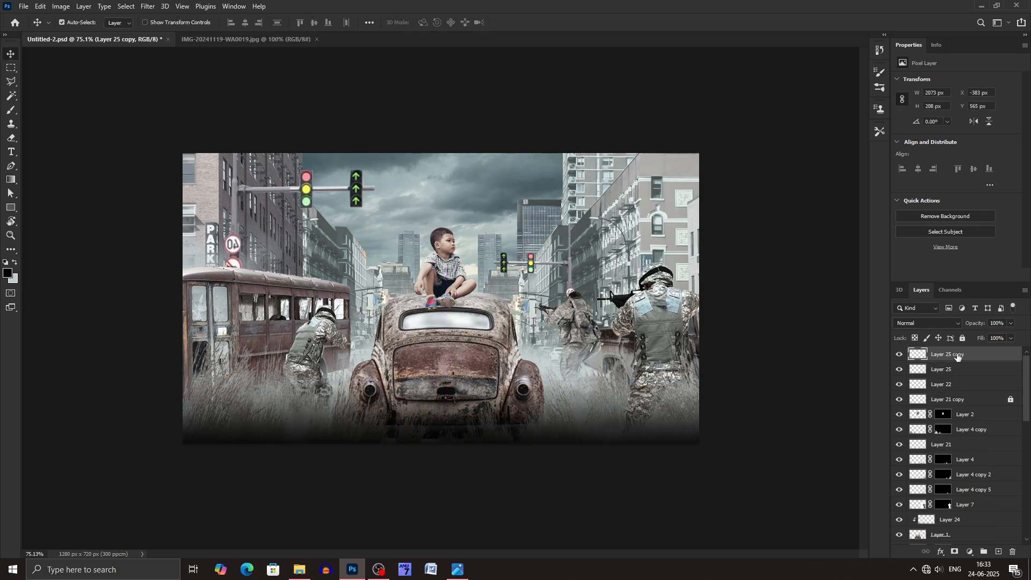
{"action": "left_click_drag", "start_coordinate": [962, 477], "coordinate": [961, 495]}
{"action": "key", "text": "ctrl+alt+g"}
Step: Rotate the clipped gradient copy upright by about 90° and place it as shading along the large soldier's right side
{"action": "key", "text": "ctrl+t"}
{"action": "left_click_drag", "start_coordinate": [688, 358], "coordinate": [400, 247]}
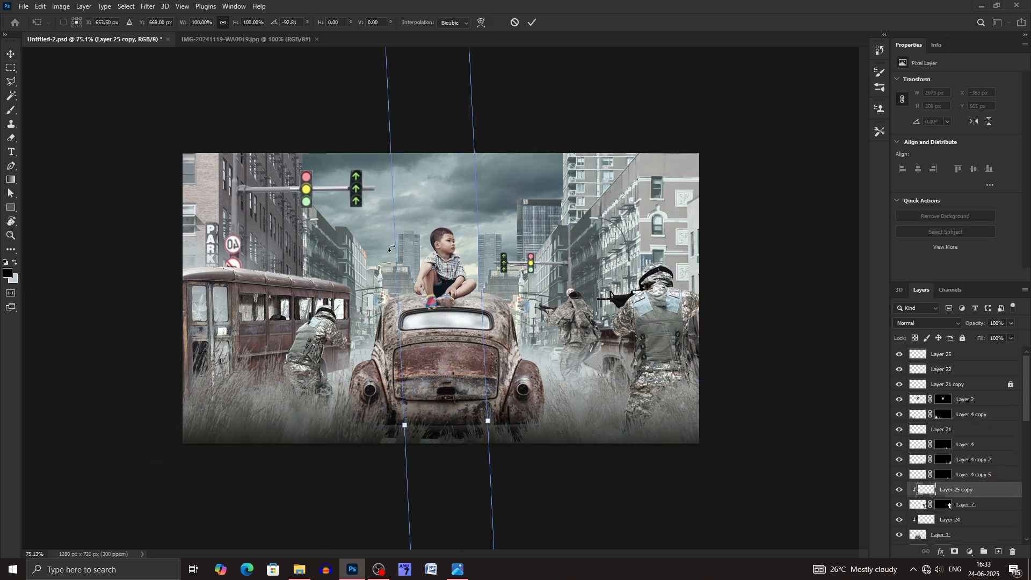
{"action": "left_click_drag", "start_coordinate": [450, 323], "coordinate": [690, 324]}
{"action": "left_click_drag", "start_coordinate": [779, 376], "coordinate": [778, 378]}
{"action": "left_click_drag", "start_coordinate": [728, 420], "coordinate": [689, 394]}
{"action": "left_click_drag", "start_coordinate": [840, 384], "coordinate": [839, 389]}
{"action": "left_click_drag", "start_coordinate": [692, 394], "coordinate": [693, 393]}
{"action": "left_click_drag", "start_coordinate": [807, 413], "coordinate": [807, 410]}
{"action": "key", "text": "Return"}
Step: Duplicate the upright gradient and clip the copy to the distant soldier on Layer 9
{"action": "key", "text": "ctrl+j"}
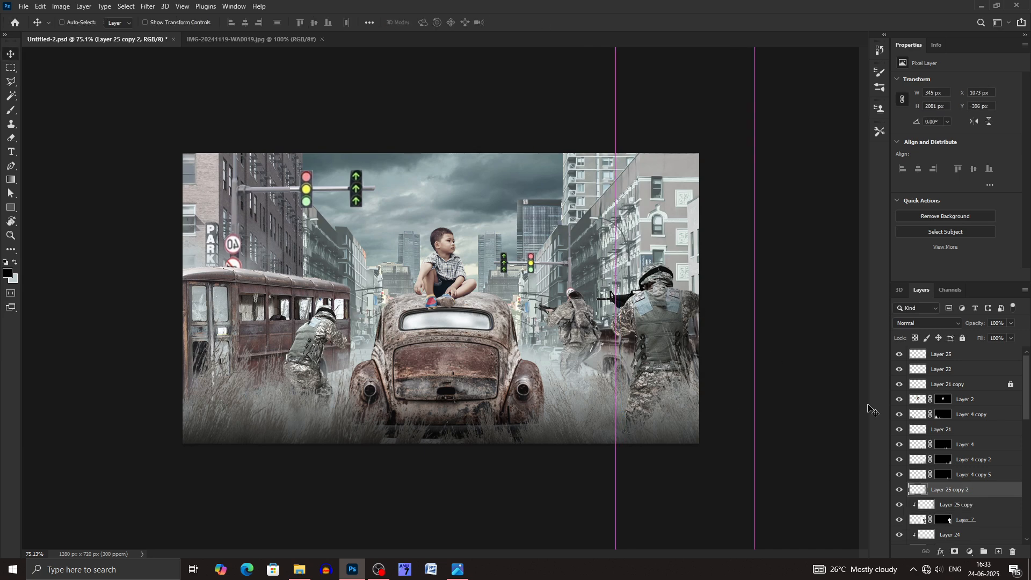
{"action": "scroll", "coordinate": [995, 468], "scroll_direction": "down", "scroll_amount": 3}
{"action": "left_click", "coordinate": [578, 333]}
{"action": "left_click", "coordinate": [979, 373]}
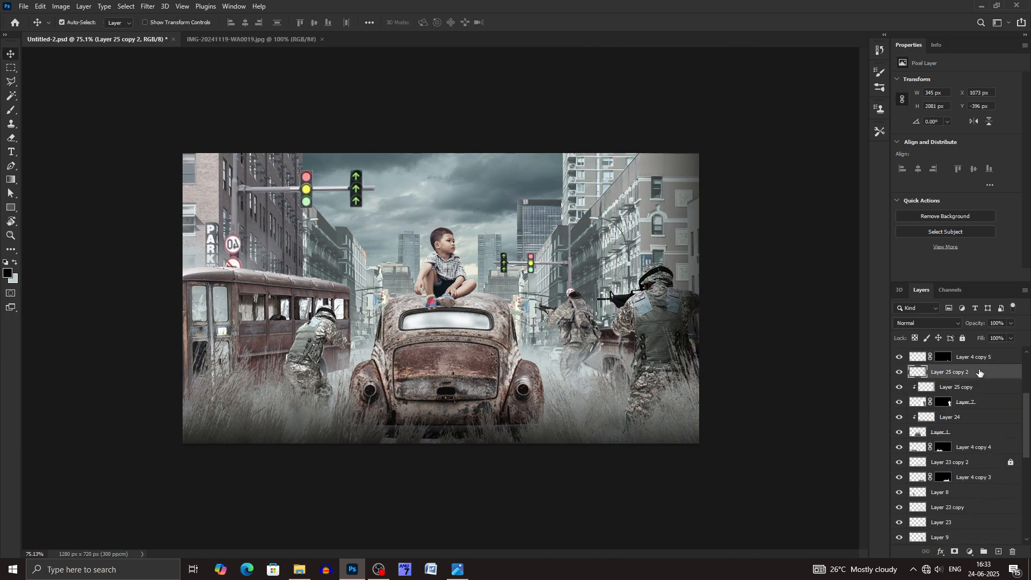
{"action": "left_click_drag", "start_coordinate": [945, 531], "coordinate": [944, 530]}
{"action": "left_click", "coordinate": [915, 529], "text": "alt"}
Step: Shrink Layer 25 copy 2 to about 28%, tilt it and position it as side shading on the distant soldier
{"action": "key", "text": "ctrl+t"}
{"action": "left_click_drag", "start_coordinate": [666, 376], "coordinate": [605, 368]}
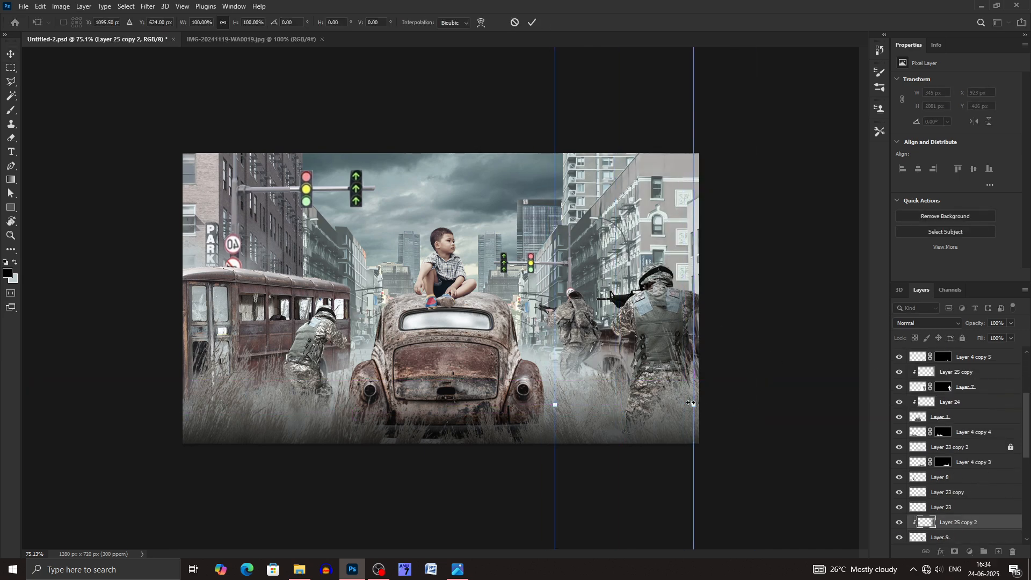
{"action": "left_click_drag", "start_coordinate": [693, 405], "coordinate": [595, 405]}
{"action": "left_click_drag", "start_coordinate": [578, 412], "coordinate": [641, 386]}
{"action": "left_click_drag", "start_coordinate": [601, 396], "coordinate": [613, 372]}
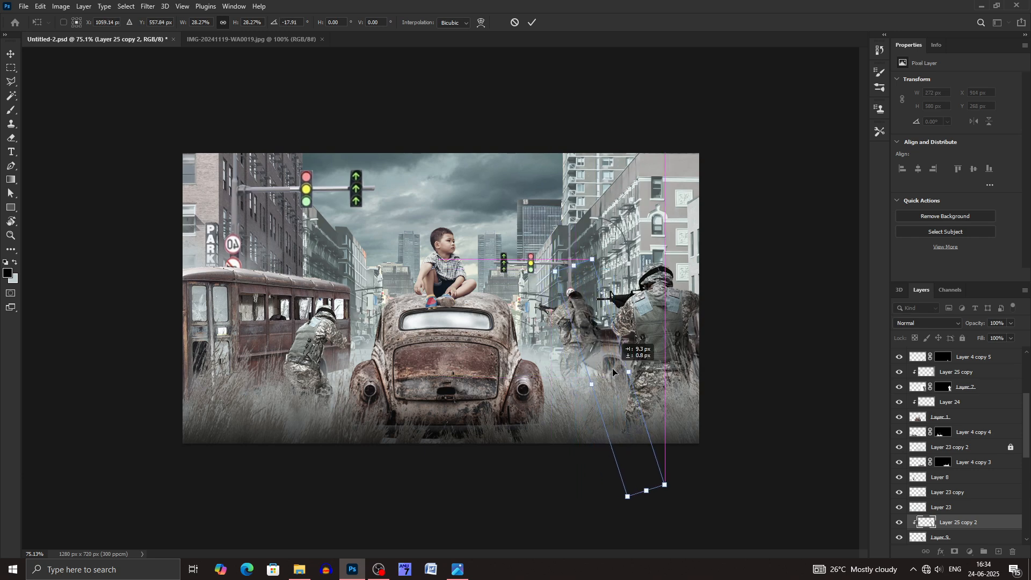
{"action": "left_click_drag", "start_coordinate": [652, 337], "coordinate": [294, 379]}
{"action": "left_click", "coordinate": [532, 24]}
Step: Duplicate the distant soldier's shading, flip it horizontally and clip it to the soldier beside the bus on Layer 8
{"action": "key", "text": "ctrl+j"}
{"action": "left_click", "coordinate": [974, 122]}
{"action": "key", "text": "ctrl+t"}
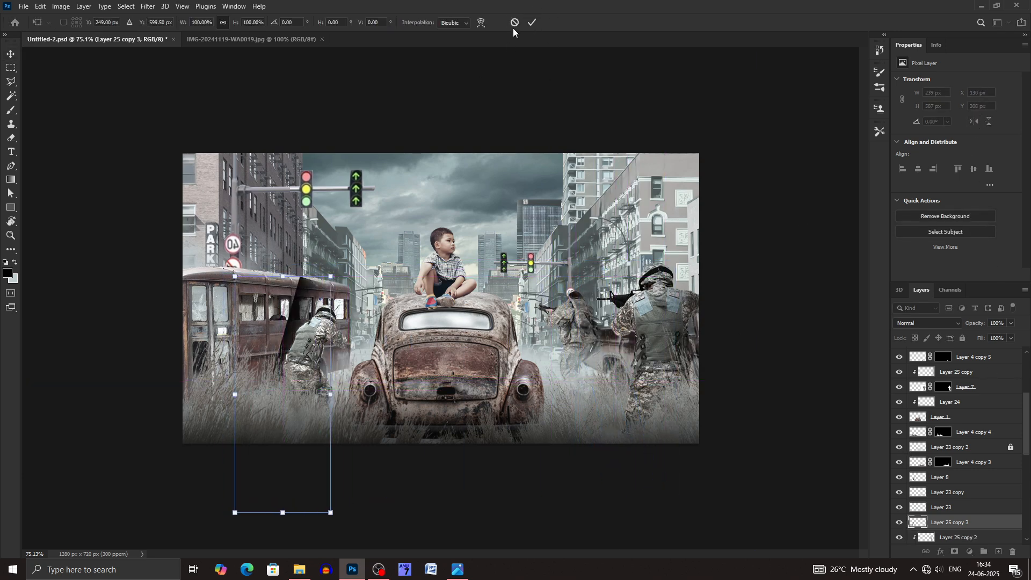
{"action": "key", "text": "Return"}
{"action": "left_click_drag", "start_coordinate": [950, 522], "coordinate": [942, 480]}
{"action": "left_click", "coordinate": [941, 484], "text": "alt"}
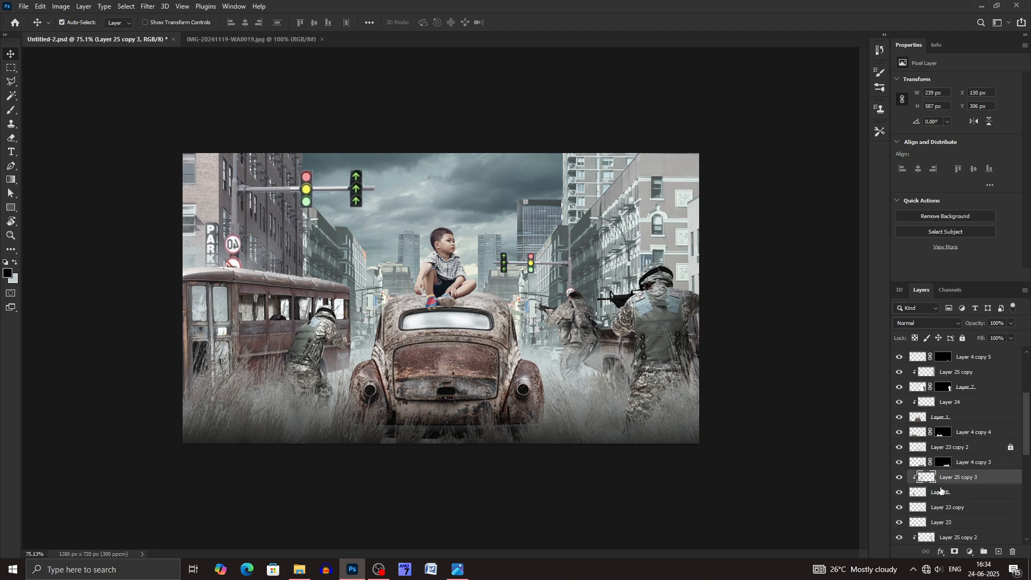
Step: Enlarge Layer 25 copy 3 to about 138%, tilt it about 10° and position it over the bus-side soldier's left side
{"action": "key", "text": "ctrl+t"}
{"action": "left_click_drag", "start_coordinate": [331, 395], "coordinate": [369, 396]}
{"action": "left_click_drag", "start_coordinate": [340, 427], "coordinate": [364, 430]}
{"action": "left_click_drag", "start_coordinate": [298, 443], "coordinate": [285, 444]}
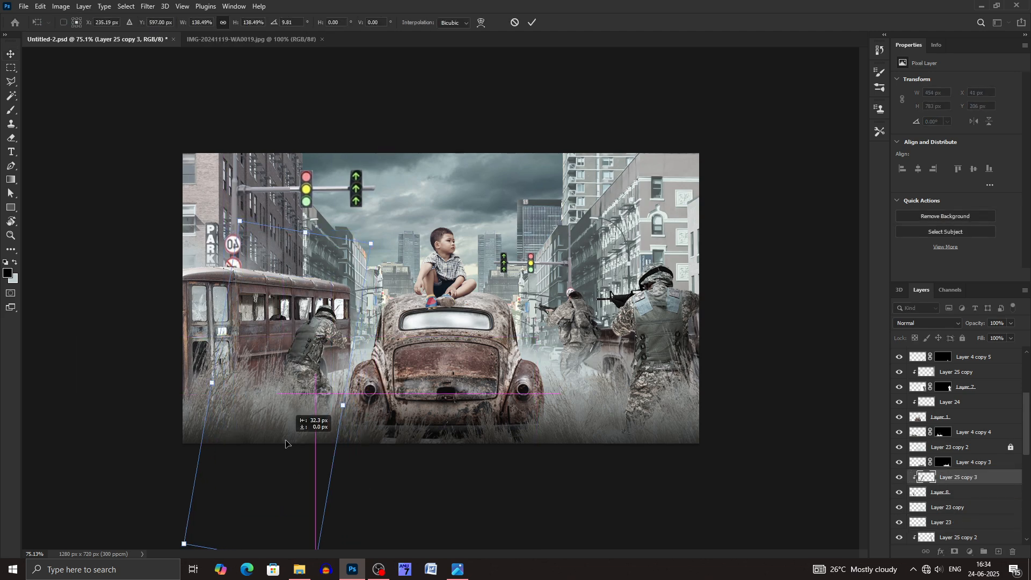
{"action": "left_click_drag", "start_coordinate": [372, 446], "coordinate": [376, 439]}
{"action": "left_click_drag", "start_coordinate": [308, 457], "coordinate": [311, 460]}
{"action": "key", "text": "Return"}
Step: Add a new layer clipped to the bus on Layer 5 and draw a black gradient fading in from the canvas's left edge
{"action": "left_click", "coordinate": [256, 322]}
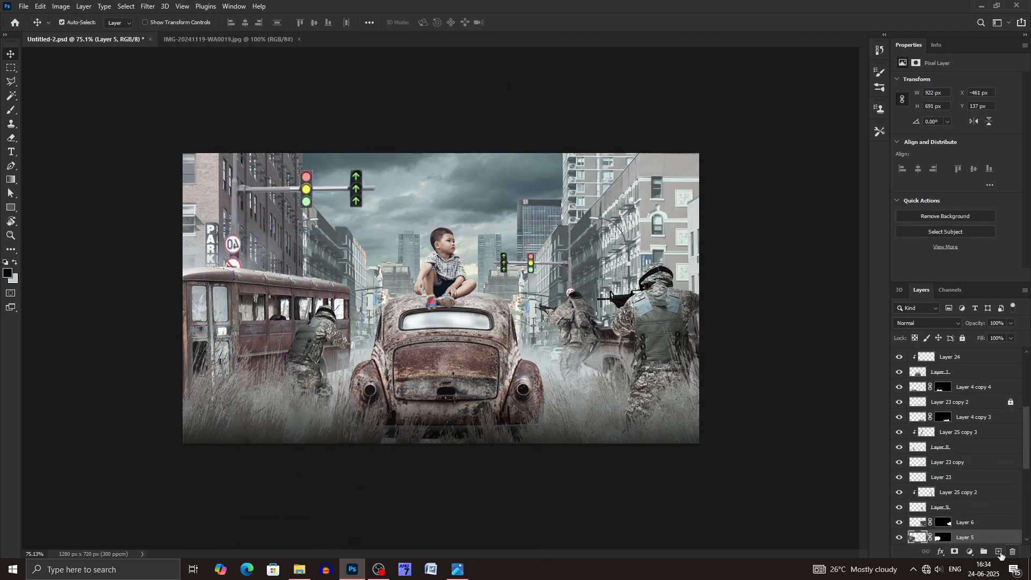
{"action": "left_click", "coordinate": [999, 551]}
{"action": "key", "text": "g"}
{"action": "left_click_drag", "start_coordinate": [181, 324], "coordinate": [424, 323]}
Step: Lower the bus gradient's opacity to 45% and enlarge it to about 694 × 815 px
{"action": "left_click", "coordinate": [1010, 323]}
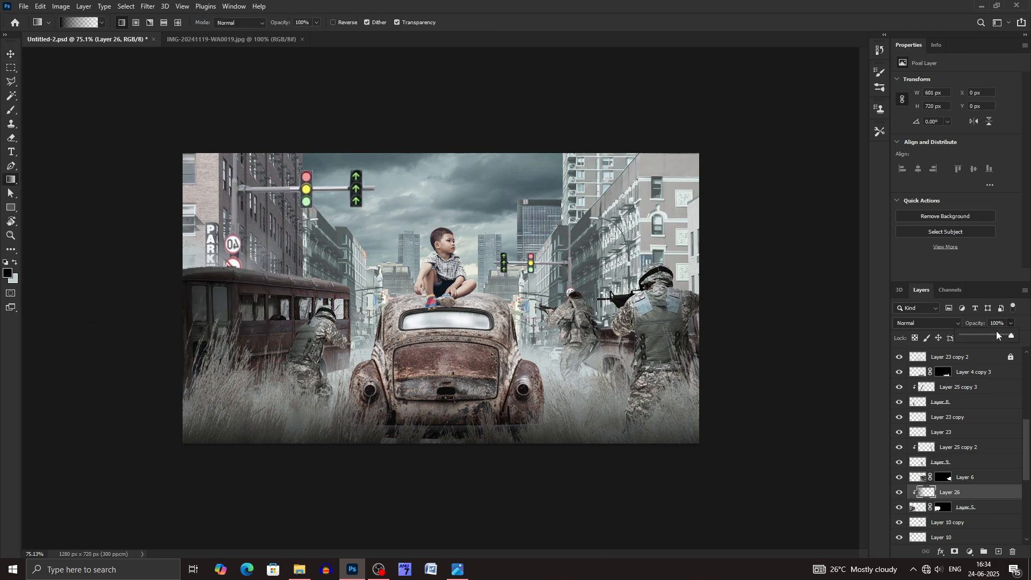
{"action": "left_click_drag", "start_coordinate": [1000, 336], "coordinate": [985, 337]}
{"action": "key", "text": "ctrl+t"}
{"action": "left_click_drag", "start_coordinate": [452, 315], "coordinate": [453, 307]}
{"action": "key", "text": "Return"}
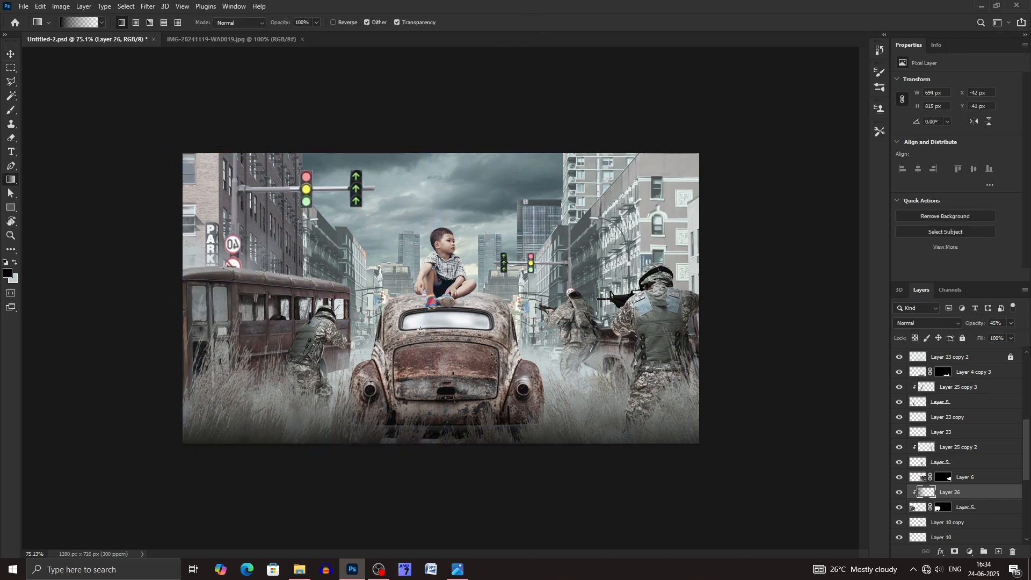
Step: Raise the bus gradient's opacity to 99% and narrow it to about 312 px wide over the bus's left end
{"action": "left_click_drag", "start_coordinate": [988, 338], "coordinate": [1026, 338]}
{"action": "key", "text": "ctrl+t"}
{"action": "left_click_drag", "start_coordinate": [445, 302], "coordinate": [282, 302]}
{"action": "left_click_drag", "start_coordinate": [362, 356], "coordinate": [363, 353]}
{"action": "key", "text": "Return"}
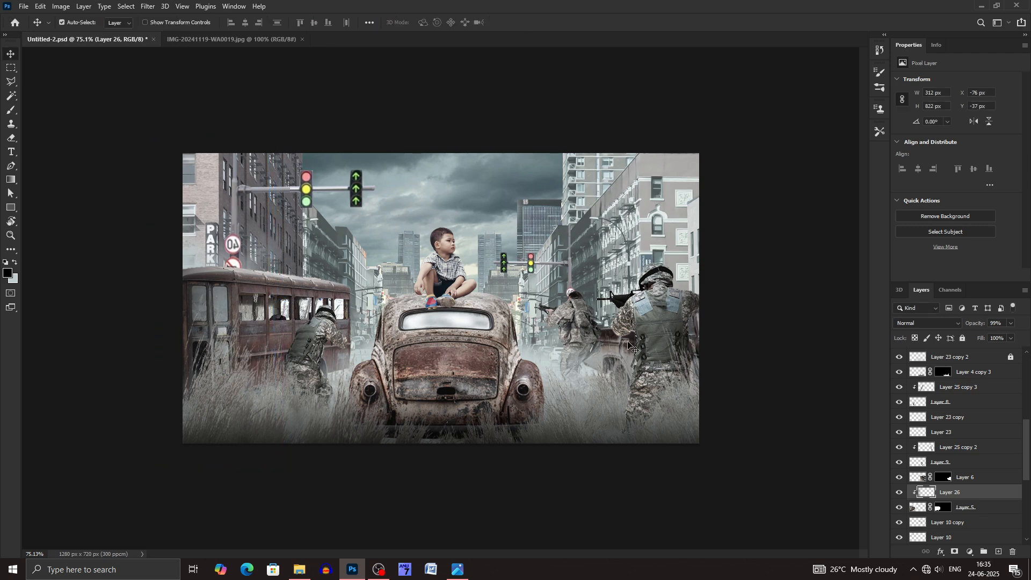
{"action": "left_click", "coordinate": [628, 339]}
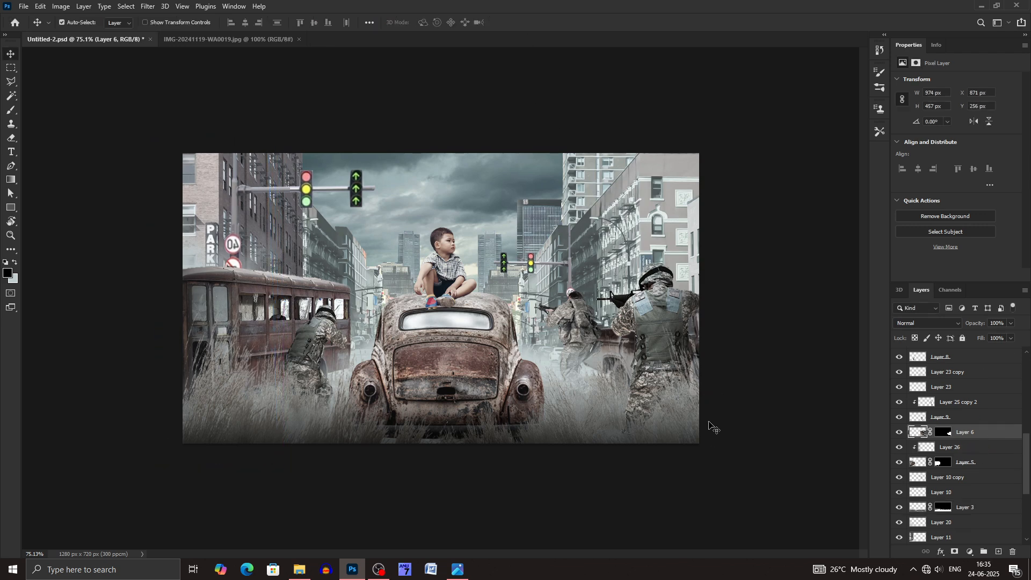
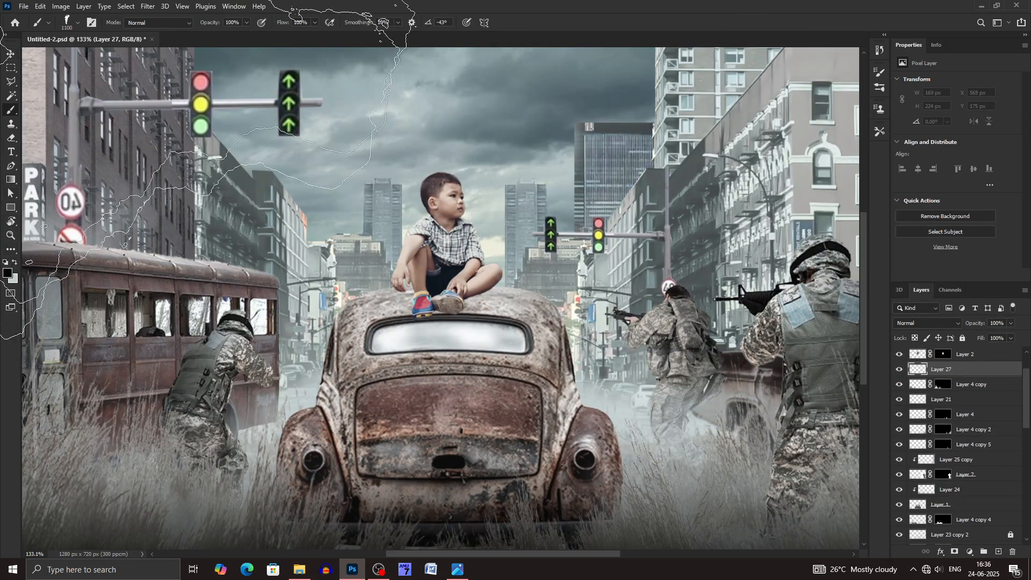
Step: Choose the Soft Round brush from the General Brushes for painting on Layer 27
{"action": "left_click", "coordinate": [78, 23]}
{"action": "left_click", "coordinate": [87, 130]}
{"action": "left_click", "coordinate": [447, 276]}
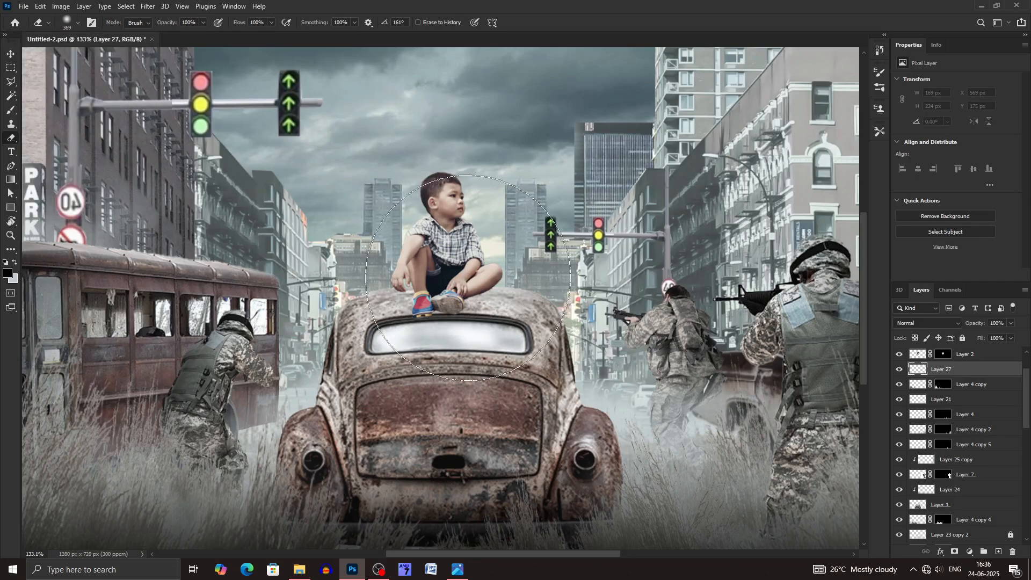
{"action": "key", "text": "b"}
{"action": "left_click", "coordinate": [78, 23]}
{"action": "scroll", "coordinate": [114, 122], "scroll_direction": "up", "scroll_amount": 1}
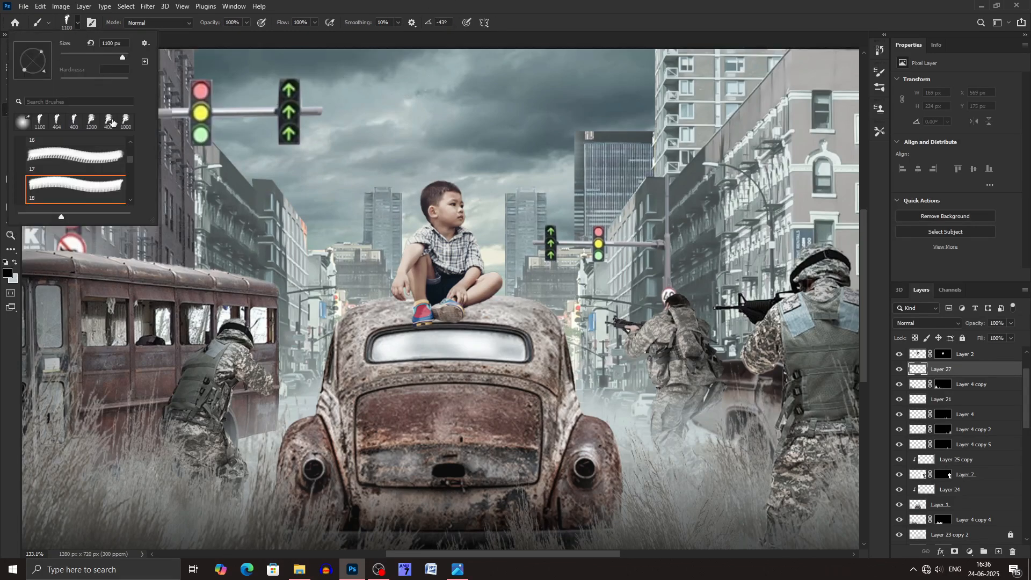
{"action": "left_click_drag", "start_coordinate": [130, 160], "coordinate": [131, 128]}
{"action": "left_click", "coordinate": [20, 144]}
{"action": "left_click", "coordinate": [69, 162]}
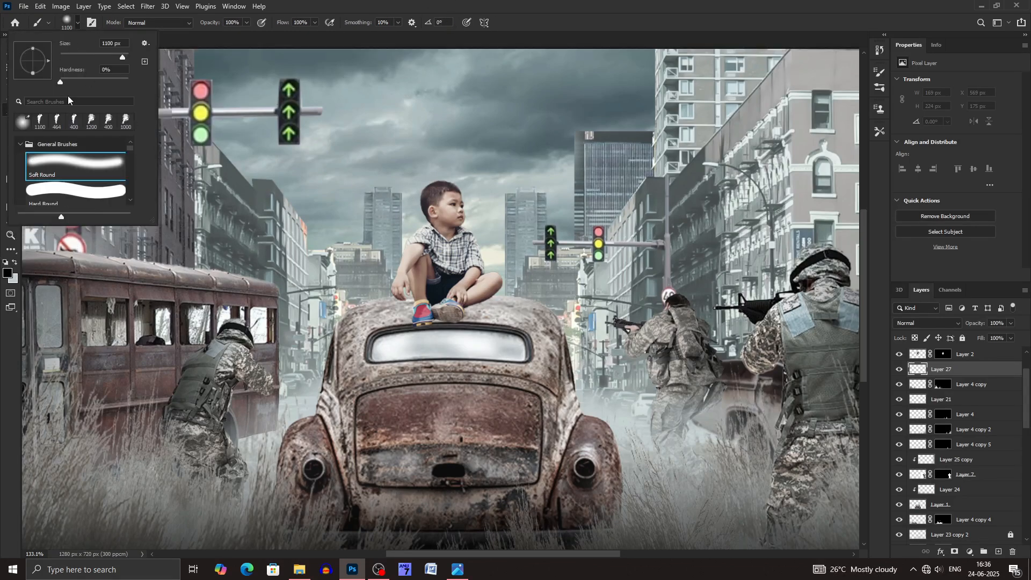
Step: Reduce the brush to 500 px and paint one soft black spot on Layer 27 beneath the boy
{"action": "left_click", "coordinate": [360, 240]}
{"action": "key", "text": "ctrl+z"}
{"action": "key", "text": "bracketleft"}
{"action": "key", "text": "bracketleft"}
{"action": "key", "text": "bracketleft"}
{"action": "key", "text": "bracketleft"}
{"action": "key", "text": "bracketleft"}
{"action": "key", "text": "bracketleft"}
{"action": "left_click", "coordinate": [448, 312]}
Step: Flatten the black spot into a contact shadow about 281 × 51 px and place it under the boy on the car roof
{"action": "key", "text": "ctrl+t"}
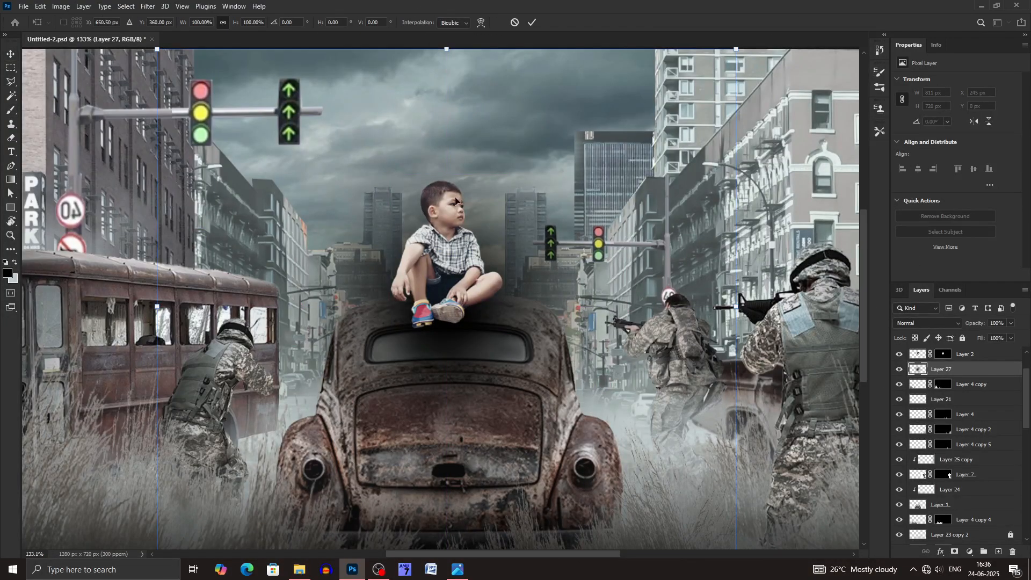
{"action": "left_click_drag", "start_coordinate": [449, 67], "coordinate": [483, 282]}
{"action": "left_click_drag", "start_coordinate": [736, 306], "coordinate": [365, 309]}
{"action": "left_click_drag", "start_coordinate": [265, 310], "coordinate": [463, 306]}
{"action": "key", "text": "Return"}
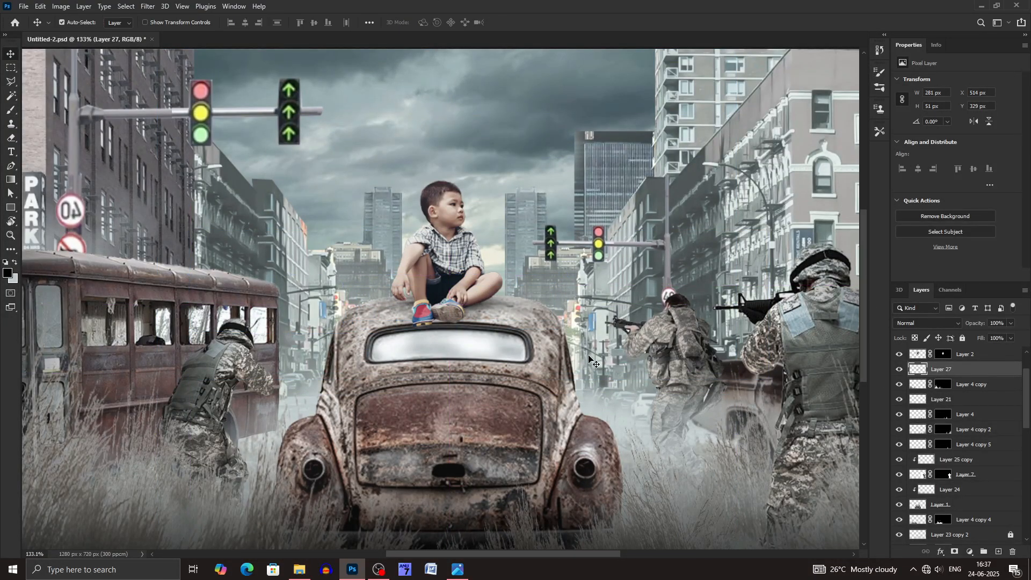
Step: Duplicate the car's shadow on Layer 24 and stretch the copy to about 559 px tall over the car body
{"action": "left_click", "coordinate": [943, 489]}
{"action": "key", "text": "ctrl+j"}
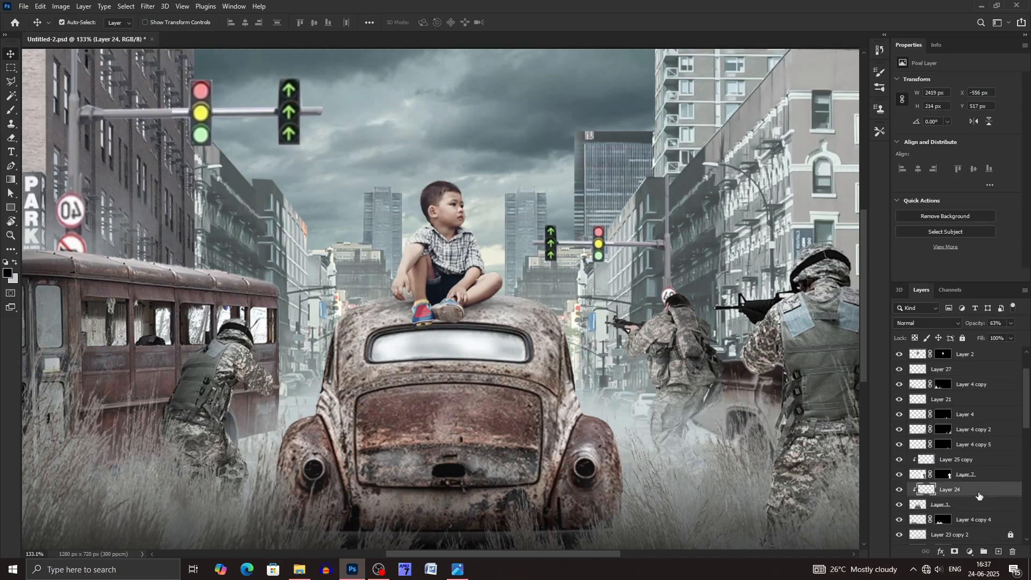
{"action": "key", "text": "ctrl+t"}
{"action": "left_click_drag", "start_coordinate": [451, 430], "coordinate": [451, 403]}
{"action": "left_click_drag", "start_coordinate": [450, 392], "coordinate": [450, 146]}
{"action": "left_click_drag", "start_coordinate": [492, 385], "coordinate": [491, 479]}
{"action": "key", "text": "Return"}
{"action": "scroll", "coordinate": [535, 368], "scroll_direction": "down", "scroll_amount": 3}
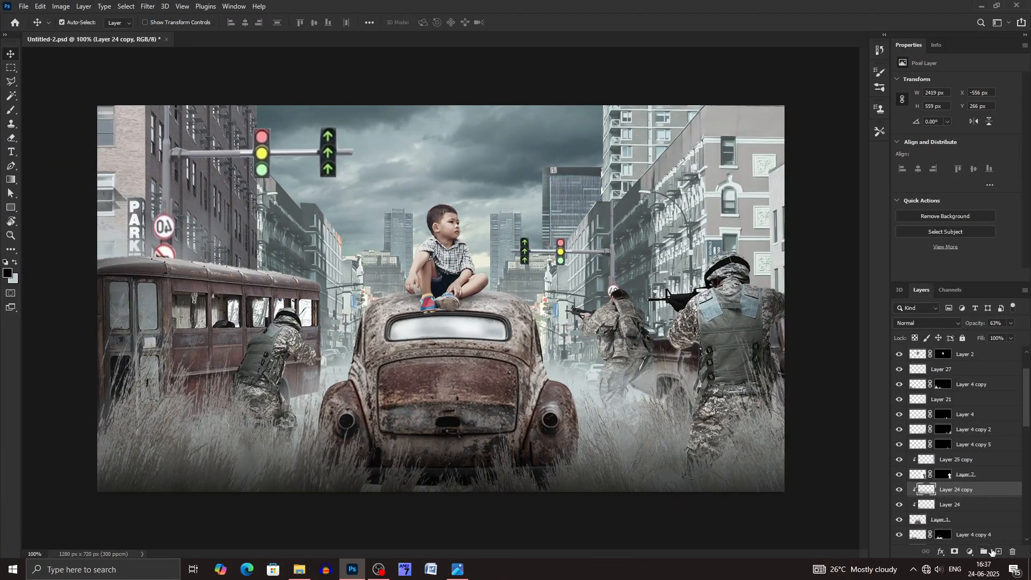
Step: Add a clipped layer above the car's shadow copy for light grey brushwork, then change its blend mode and lower its opacity
{"action": "left_click", "coordinate": [997, 551]}
{"action": "key", "text": "b"}
{"action": "key", "text": "x"}
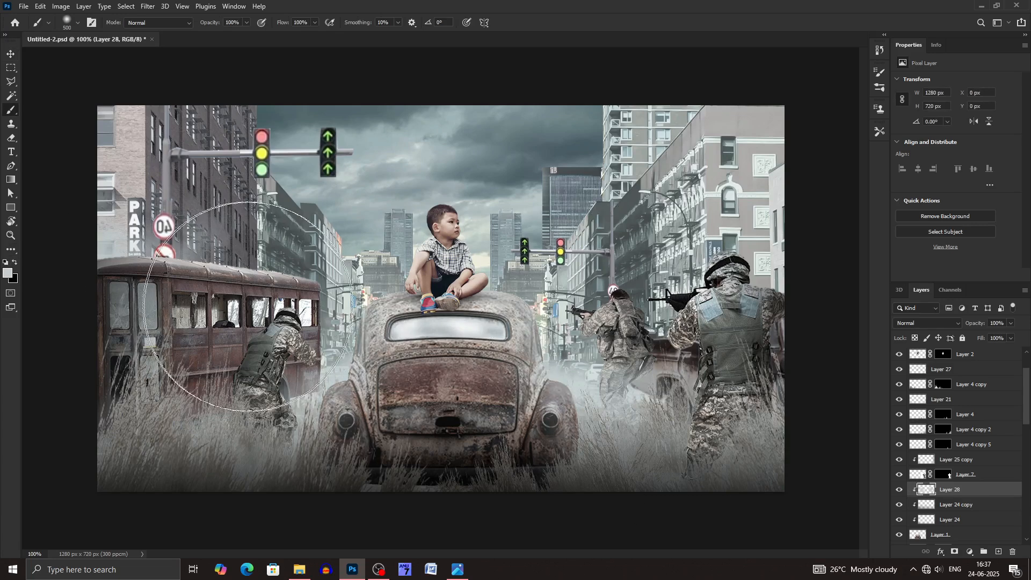
{"action": "left_click", "coordinate": [928, 324]}
{"action": "left_click", "coordinate": [909, 421]}
{"action": "left_click_drag", "start_coordinate": [986, 339], "coordinate": [969, 338]}
Step: Mute the boy's colours on Layer 2 with the Camera Raw Filter, using vibrance -22 and saturation -17
{"action": "key", "text": "v"}
{"action": "left_click", "coordinate": [457, 280]}
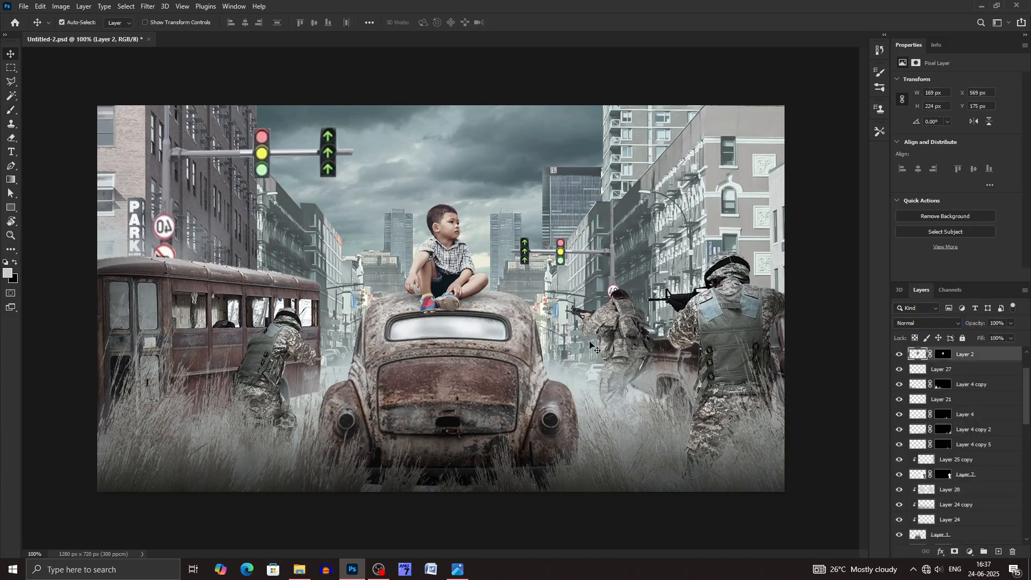
{"action": "key", "text": "ctrl+b"}
{"action": "left_click", "coordinate": [933, 126]}
{"action": "left_click", "coordinate": [148, 6]}
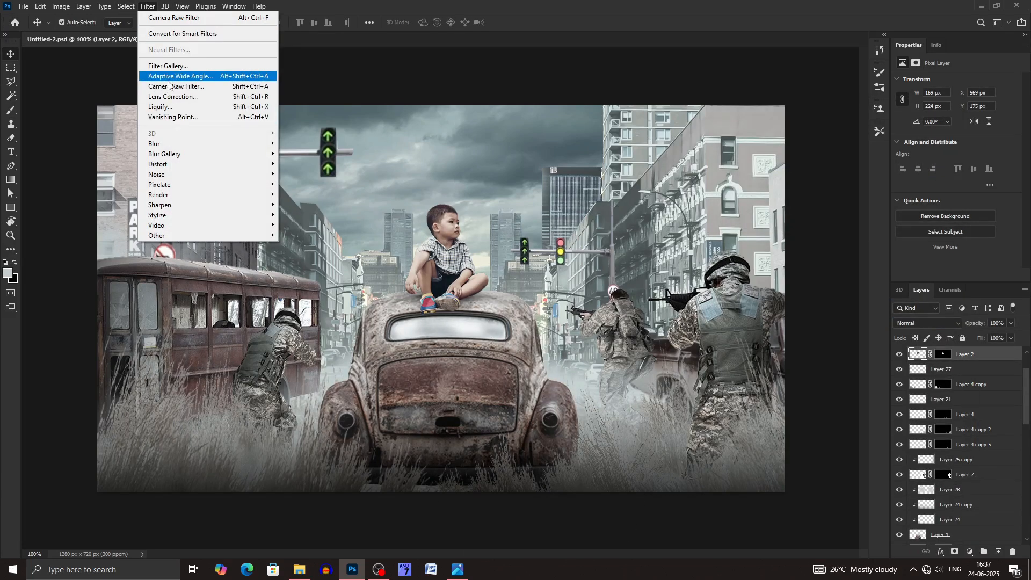
{"action": "left_click", "coordinate": [170, 87]}
{"action": "mouse_move", "coordinate": [869, 445]}
{"action": "left_mouse_down"}
{"action": "mouse_move", "coordinate": [858, 447]}
{"action": "mouse_move", "coordinate": [858, 463]}
{"action": "left_mouse_up"}
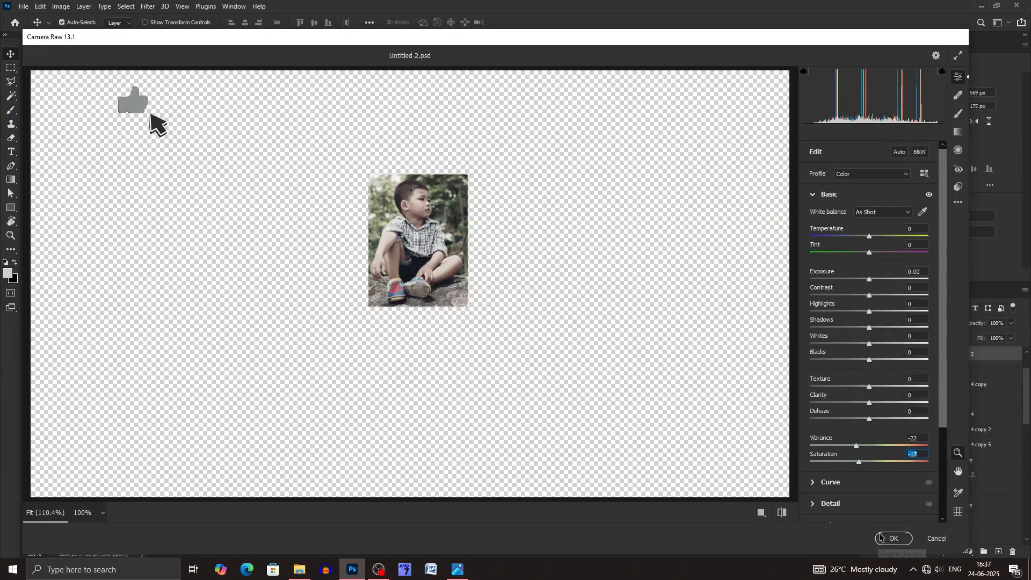
{"action": "left_click", "coordinate": [894, 538]}
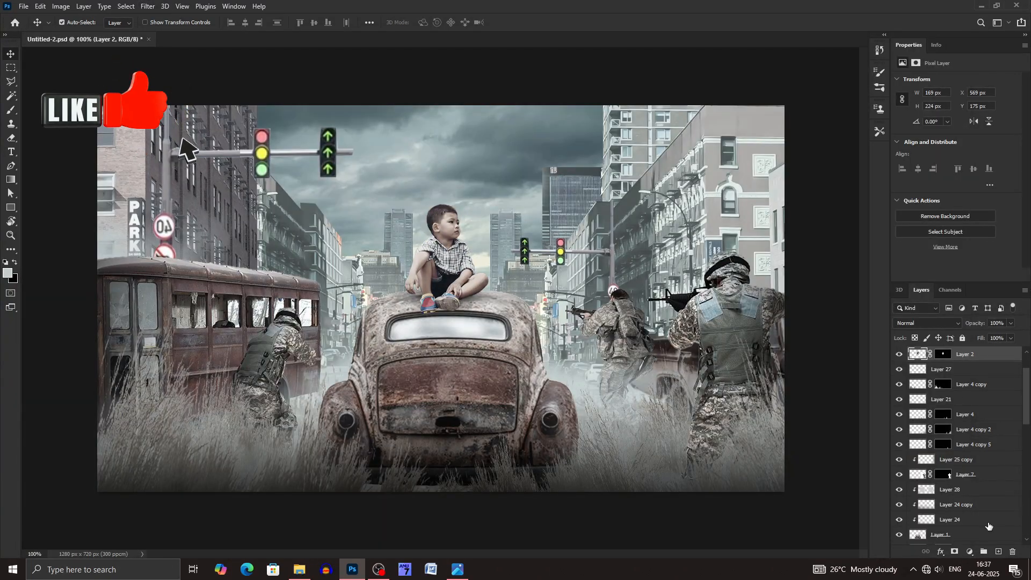
Step: Add a new layer clipped to the boy and draw a black-to-transparent gradient upward over his lower body
{"action": "left_click", "coordinate": [999, 552]}
{"action": "left_click", "coordinate": [962, 362], "text": "alt"}
{"action": "key", "text": "g"}
{"action": "left_click_drag", "start_coordinate": [496, 382], "coordinate": [478, 253]}
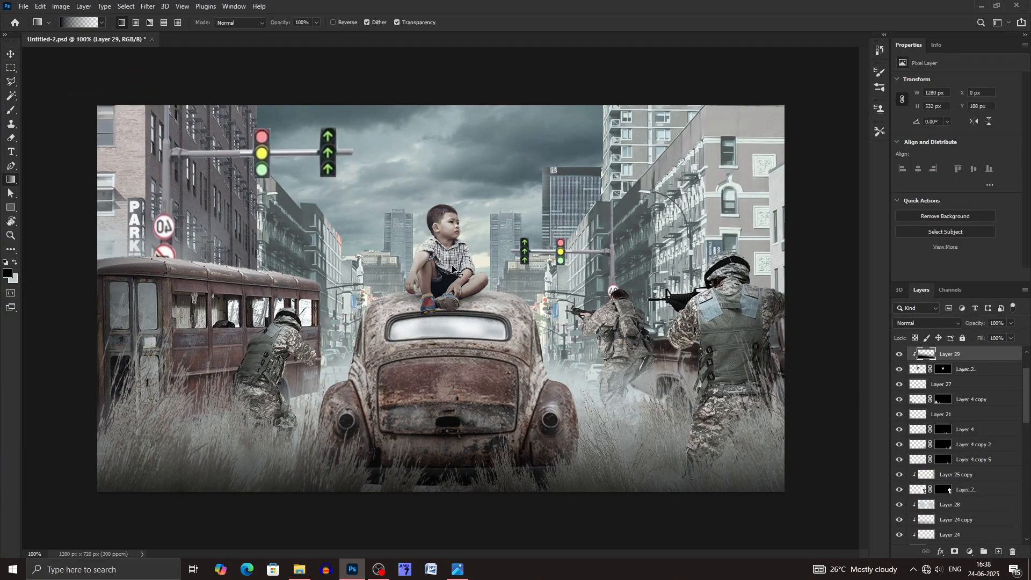
Step: Squash the boy's clipped gradient to about 246 px tall and position it over his feet and legs
{"action": "key", "text": "ctrl+t"}
{"action": "left_click_drag", "start_coordinate": [457, 306], "coordinate": [449, 263]}
{"action": "left_click_drag", "start_coordinate": [434, 163], "coordinate": [435, 317]}
{"action": "left_click_drag", "start_coordinate": [438, 332], "coordinate": [438, 282]}
{"action": "left_click", "coordinate": [532, 23]}
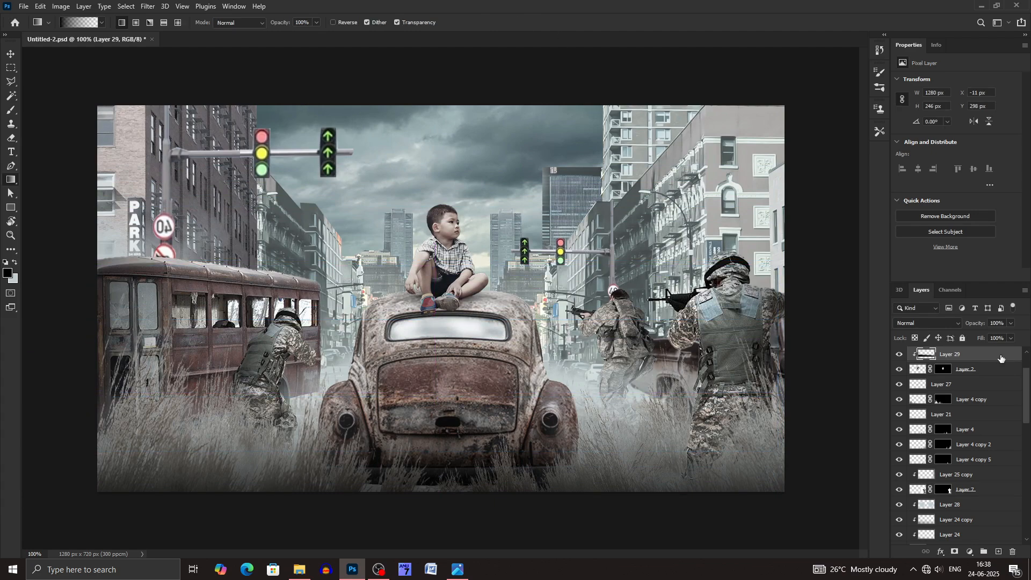
Step: Mute the large traffic light in Camera Raw with vibrance -20, saturation -25 and clarity +27, raising contrast and highlights slightly
{"action": "scroll", "coordinate": [1001, 358], "scroll_direction": "up", "scroll_amount": 3}
{"action": "left_click", "coordinate": [991, 356]}
{"action": "key", "text": "v"}
{"action": "left_click", "coordinate": [329, 147]}
{"action": "left_click", "coordinate": [137, 6]}
{"action": "left_click", "coordinate": [167, 82]}
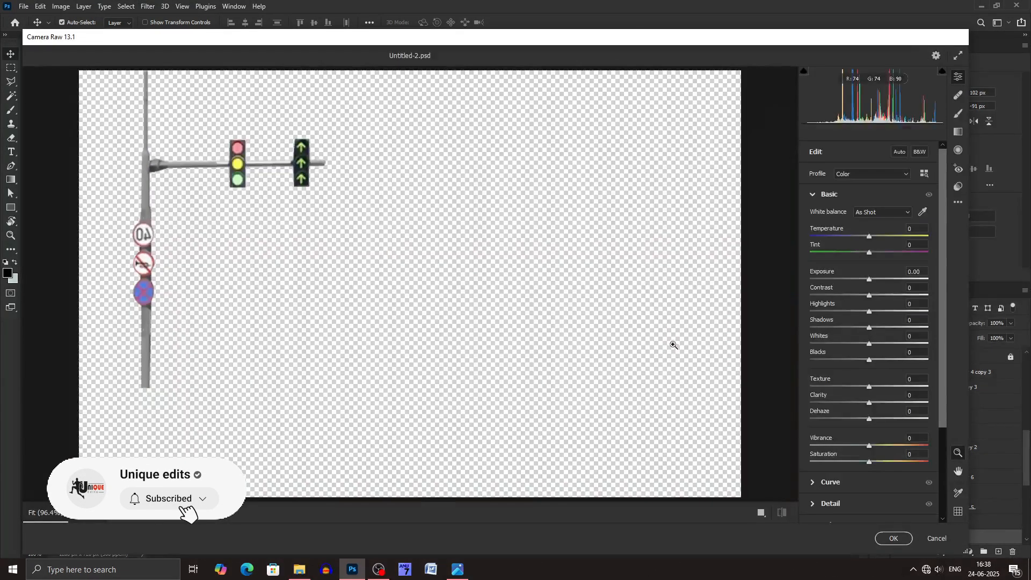
{"action": "left_click_drag", "start_coordinate": [869, 445], "coordinate": [854, 462]}
{"action": "left_click", "coordinate": [854, 460]}
{"action": "left_click", "coordinate": [885, 403]}
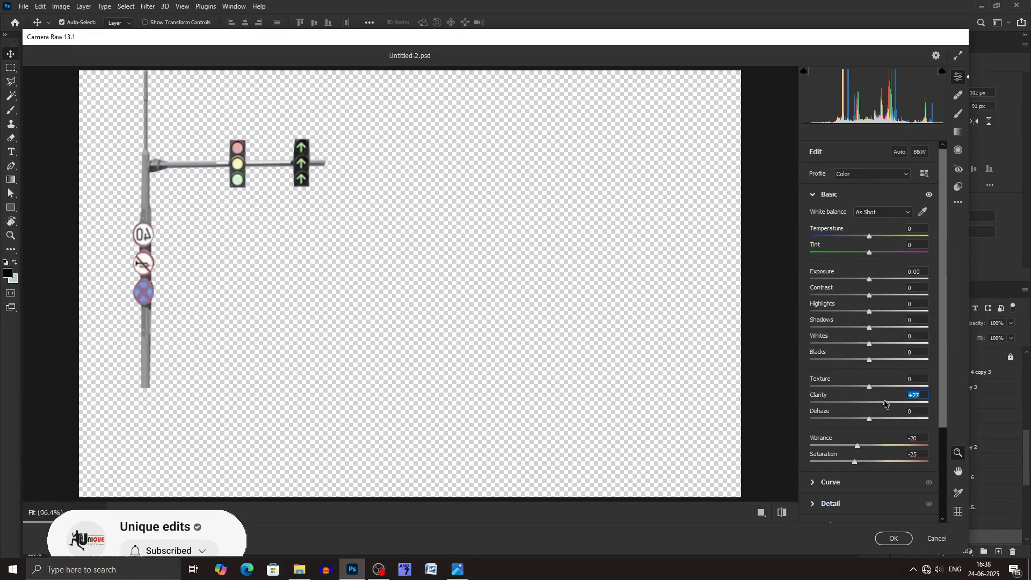
{"action": "left_click", "coordinate": [872, 311]}
{"action": "left_click_drag", "start_coordinate": [868, 295], "coordinate": [876, 299]}
{"action": "left_click", "coordinate": [893, 538]}
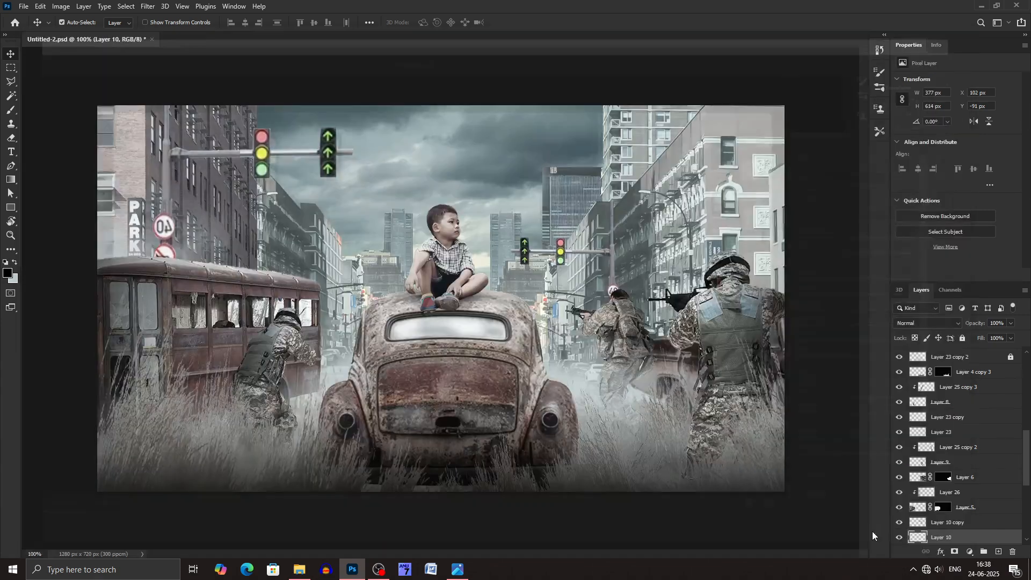
Step: Apply Camera Raw to the small traffic light on Layer 10 copy, lowering vibrance and saturation and raising clarity and texture
{"action": "key", "text": "ctrl+j"}
{"action": "left_click", "coordinate": [147, 6]}
{"action": "left_click", "coordinate": [187, 87]}
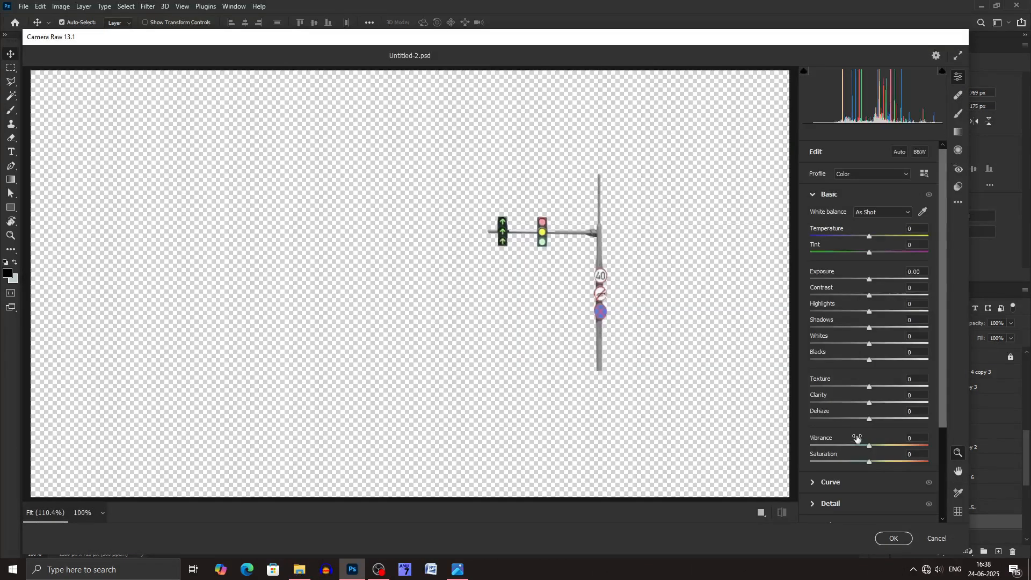
{"action": "left_click", "coordinate": [855, 446]}
{"action": "left_click", "coordinate": [854, 462]}
{"action": "left_click", "coordinate": [913, 403]}
{"action": "left_click", "coordinate": [893, 386]}
{"action": "left_click", "coordinate": [893, 538]}
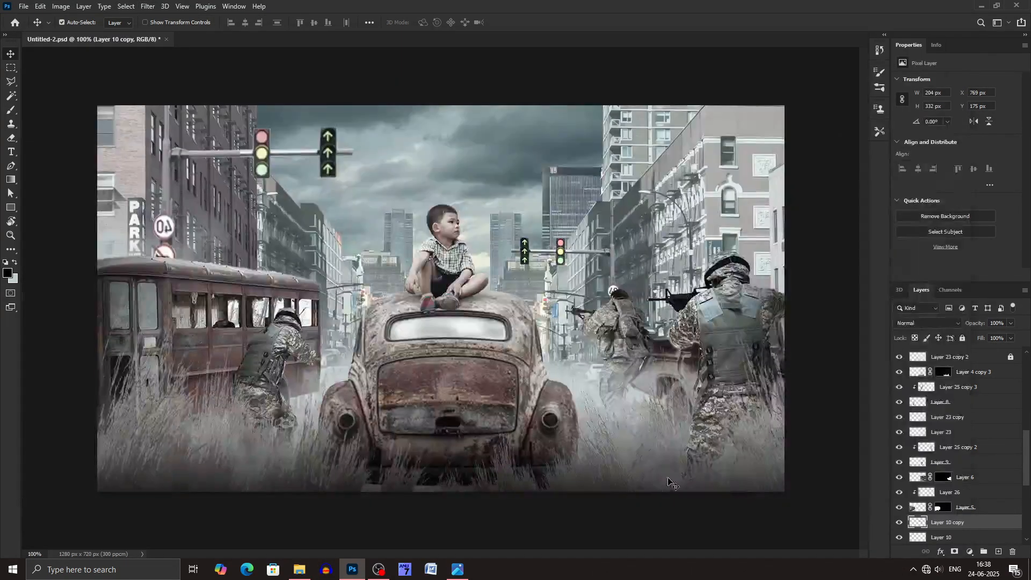
{"action": "left_click", "coordinate": [800, 344]}
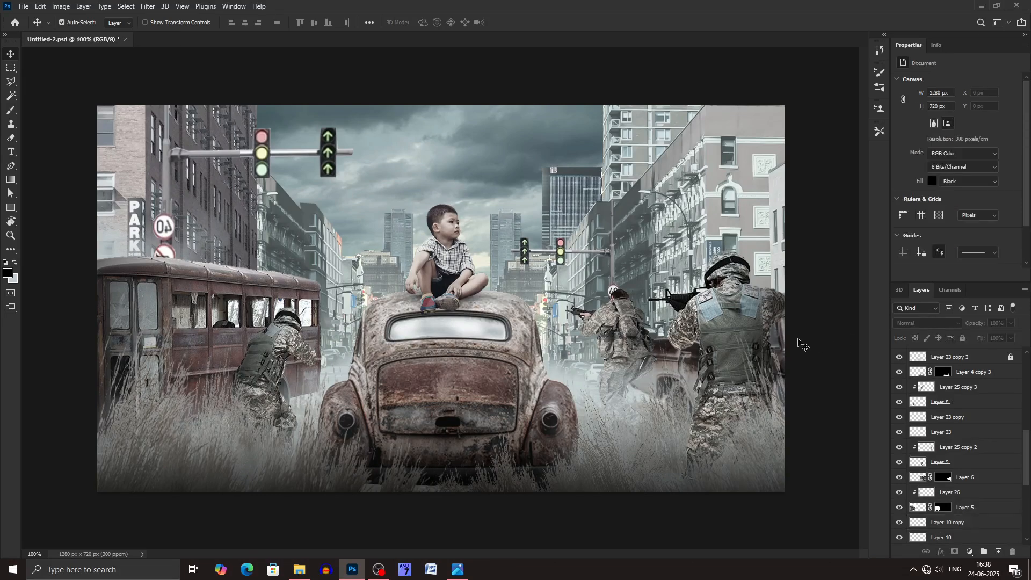
{"action": "left_click_drag", "start_coordinate": [560, 325], "coordinate": [548, 252]}
{"action": "key", "text": "ctrl+t"}
{"action": "left_click_drag", "start_coordinate": [766, 299], "coordinate": [634, 300]}
{"action": "left_click_drag", "start_coordinate": [561, 326], "coordinate": [639, 409]}
{"action": "left_click", "coordinate": [531, 22]}
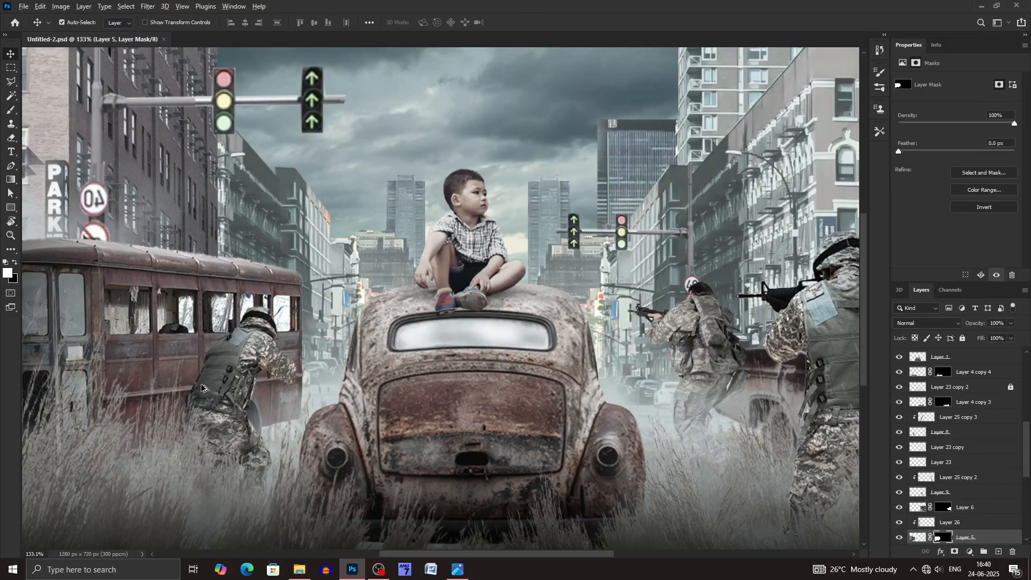
Step: Use the Magic Wand to clear the bright patches in the bus's side windows
{"action": "scroll", "coordinate": [201, 386], "scroll_direction": "up", "scroll_amount": 5}
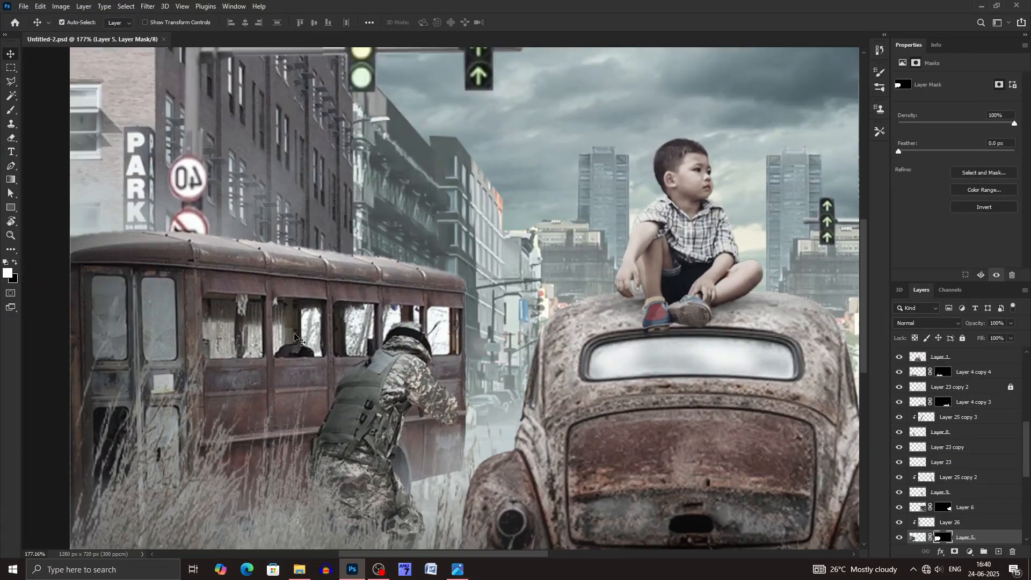
{"action": "key", "text": "w"}
{"action": "left_click", "coordinate": [478, 333]}
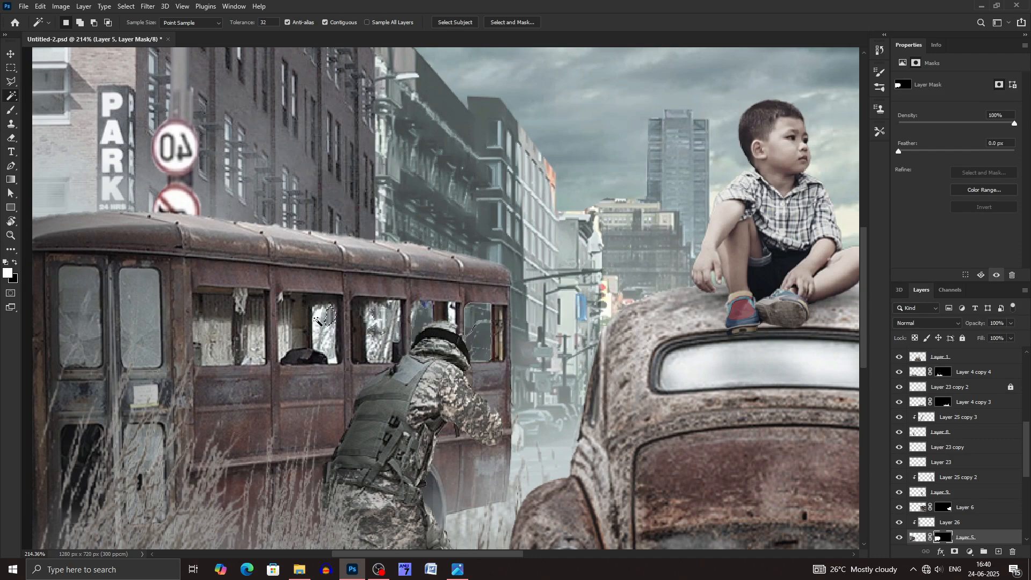
{"action": "left_click", "coordinate": [248, 352]}
{"action": "scroll", "coordinate": [420, 337], "scroll_direction": "down", "scroll_amount": 2}
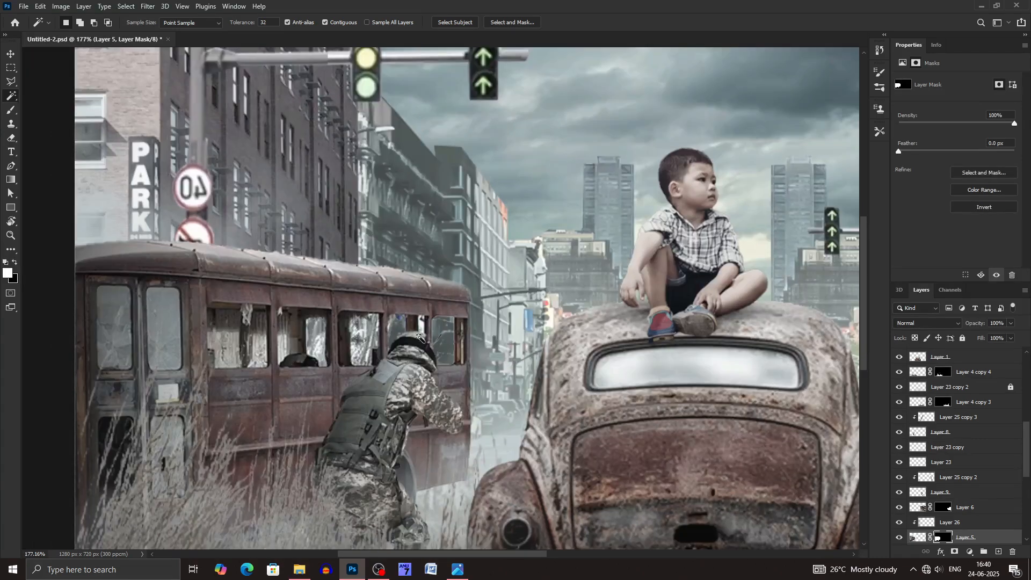
{"action": "scroll", "coordinate": [424, 349], "scroll_direction": "down", "scroll_amount": 2}
Step: Shrink the Eraser brush and touch up the bus layer mask around the rear side windows
{"action": "key", "text": "e"}
{"action": "right_click", "coordinate": [532, 346]}
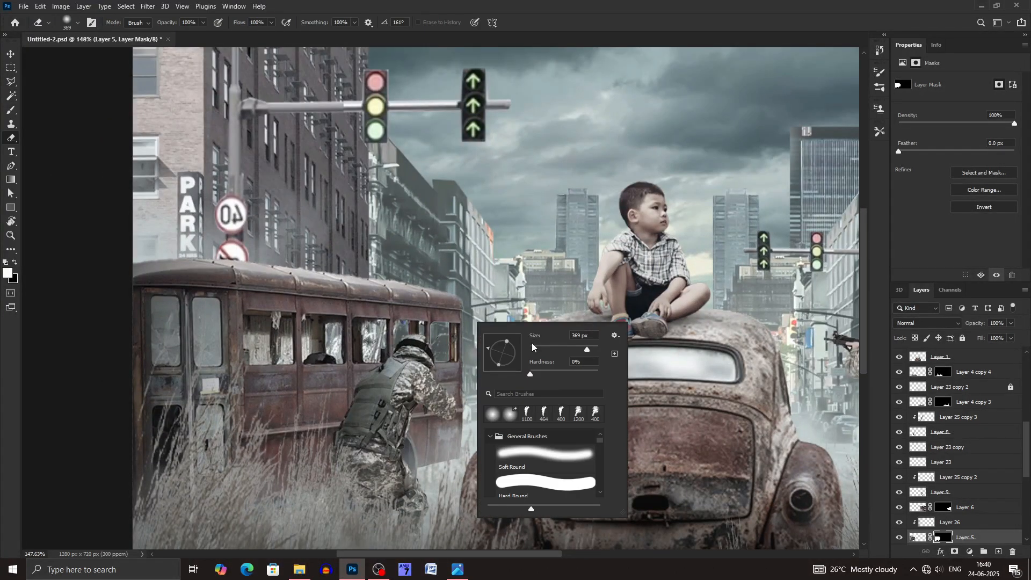
{"action": "left_click", "coordinate": [439, 334]}
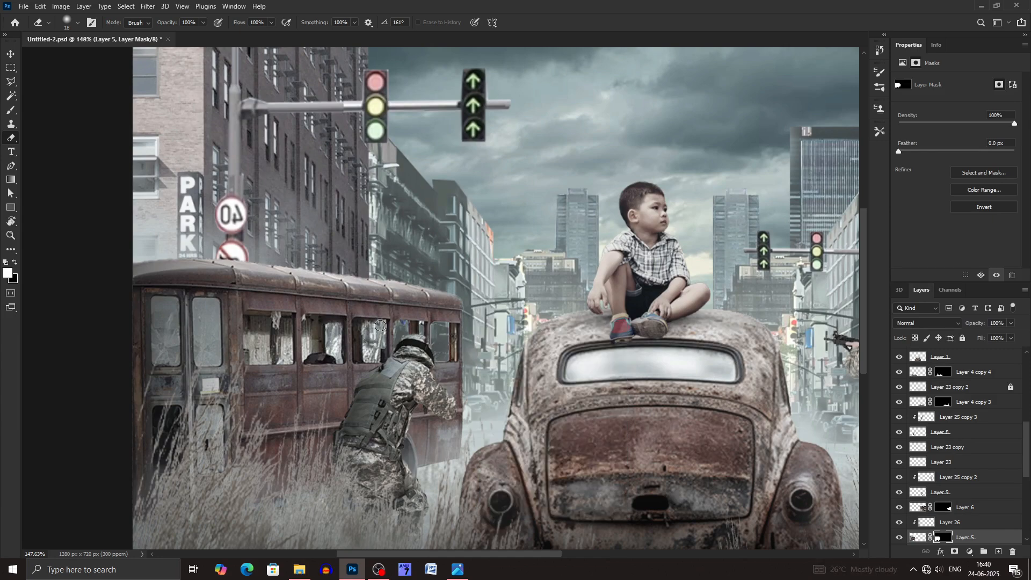
{"action": "key", "text": "v"}
{"action": "scroll", "coordinate": [349, 376], "scroll_direction": "down", "scroll_amount": 3}
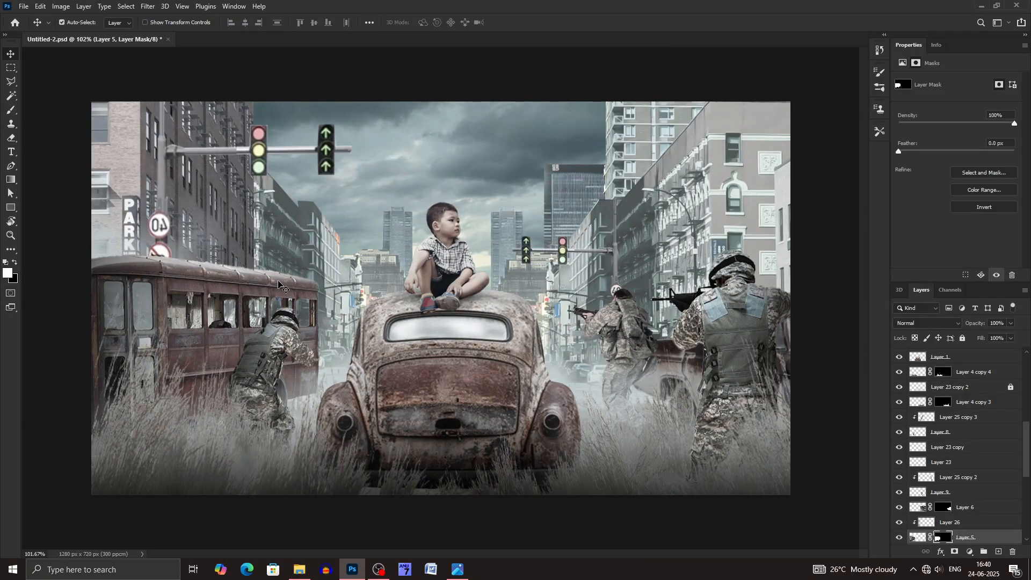
Step: Paint a light grey rim along the bus's rear edge on a clipped layer with a 62 px brush, blended as Screen at 43% opacity
{"action": "left_click", "coordinate": [10, 110]}
{"action": "left_click", "coordinate": [998, 552]}
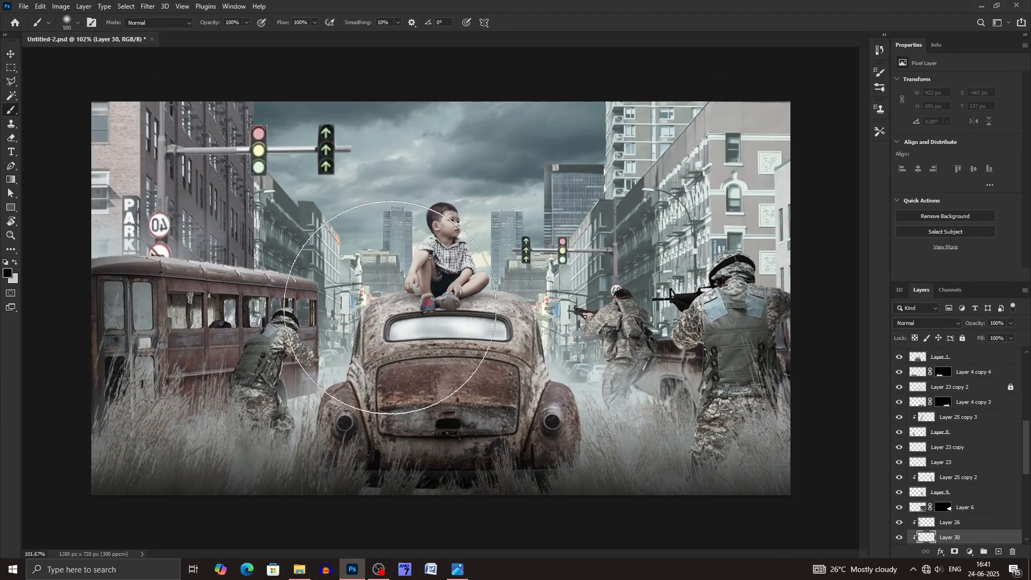
{"action": "left_click", "coordinate": [16, 262]}
{"action": "right_click", "coordinate": [451, 252]}
{"action": "left_click", "coordinate": [510, 279]}
{"action": "left_click_drag", "start_coordinate": [327, 284], "coordinate": [325, 383]}
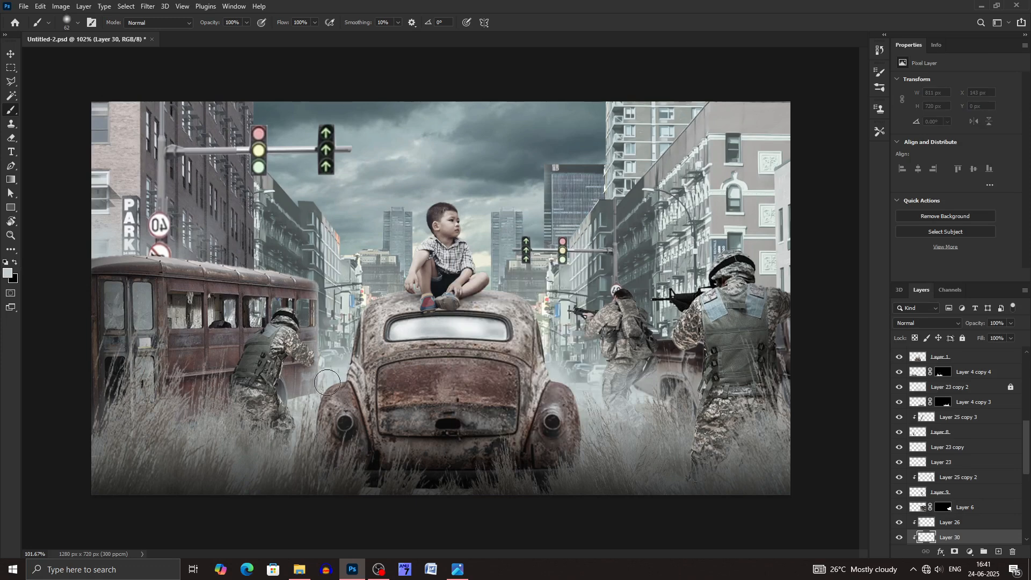
{"action": "left_click", "coordinate": [924, 324]}
{"action": "left_click", "coordinate": [922, 381]}
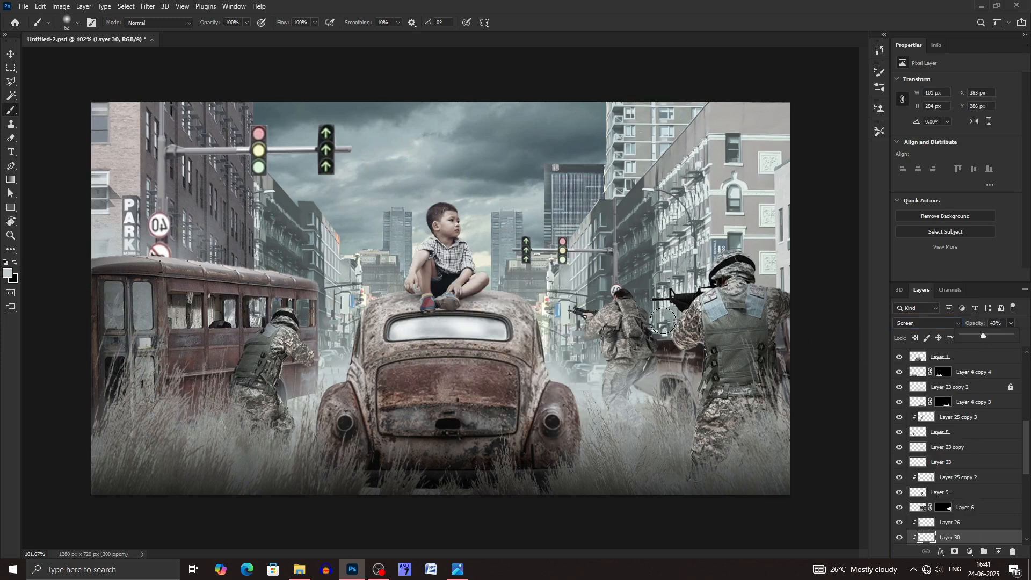
Step: Add a layer clipped to the middle soldier on Layer 9 for light grey highlights and set it to Screen
{"action": "left_click", "coordinate": [986, 492]}
{"action": "left_click", "coordinate": [998, 551]}
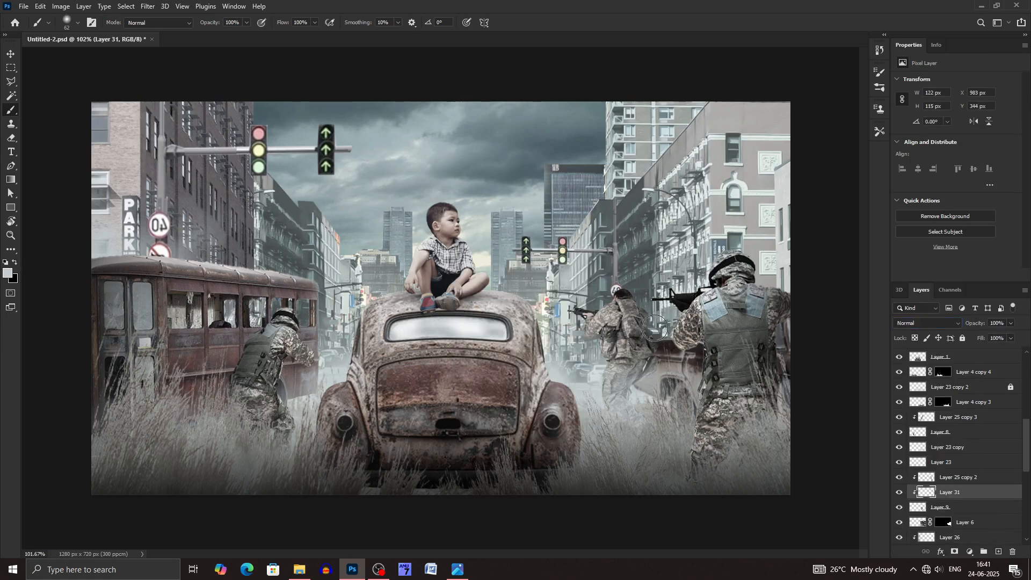
{"action": "left_click", "coordinate": [926, 322]}
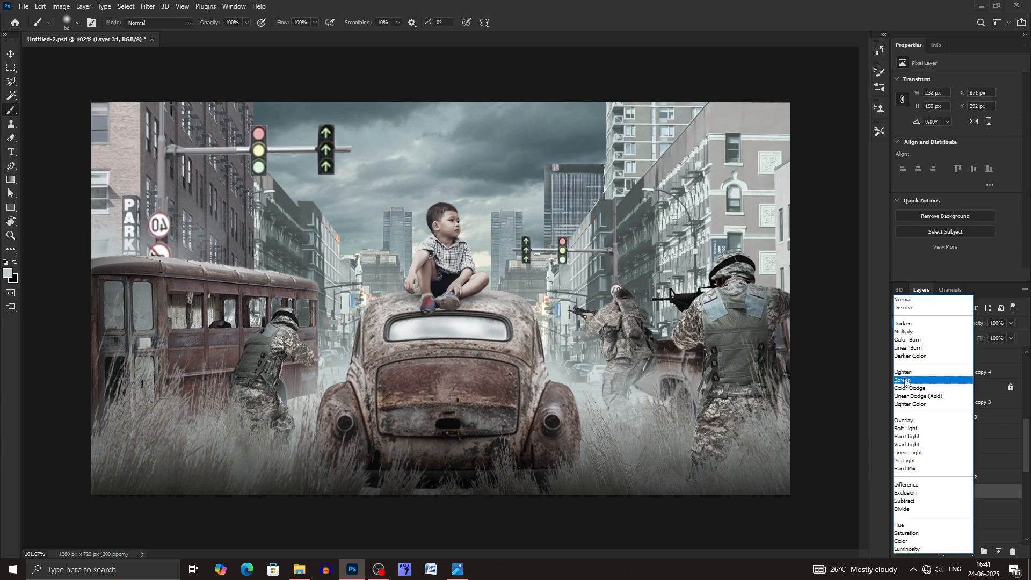
{"action": "left_click", "coordinate": [921, 381]}
Step: Add a layer clipped to the large foreground soldier on Layer 7 for light grey highlights, using Screen at 50% opacity
{"action": "scroll", "coordinate": [976, 478], "scroll_direction": "up", "scroll_amount": 3}
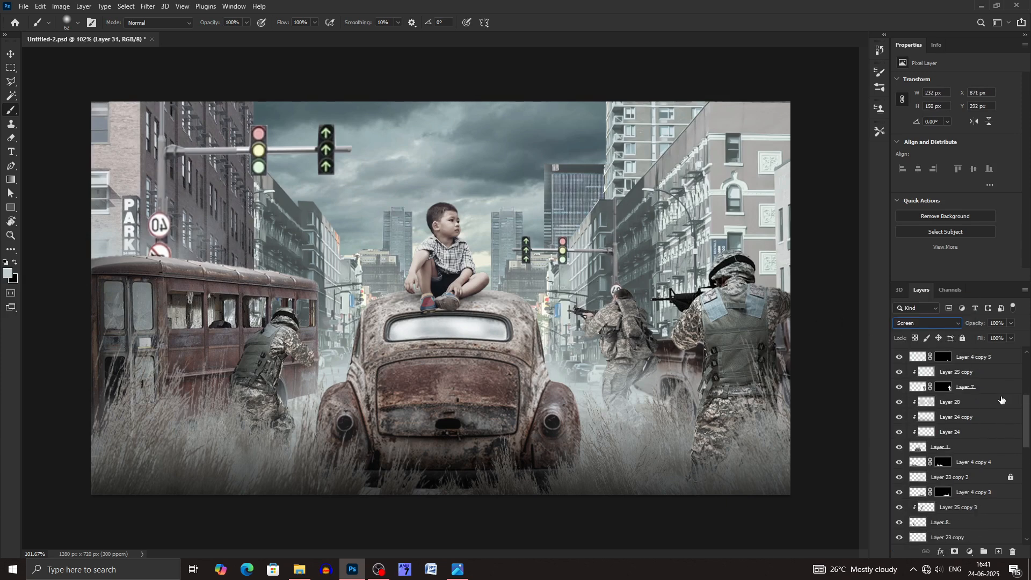
{"action": "left_click", "coordinate": [998, 390]}
{"action": "left_click", "coordinate": [998, 551]}
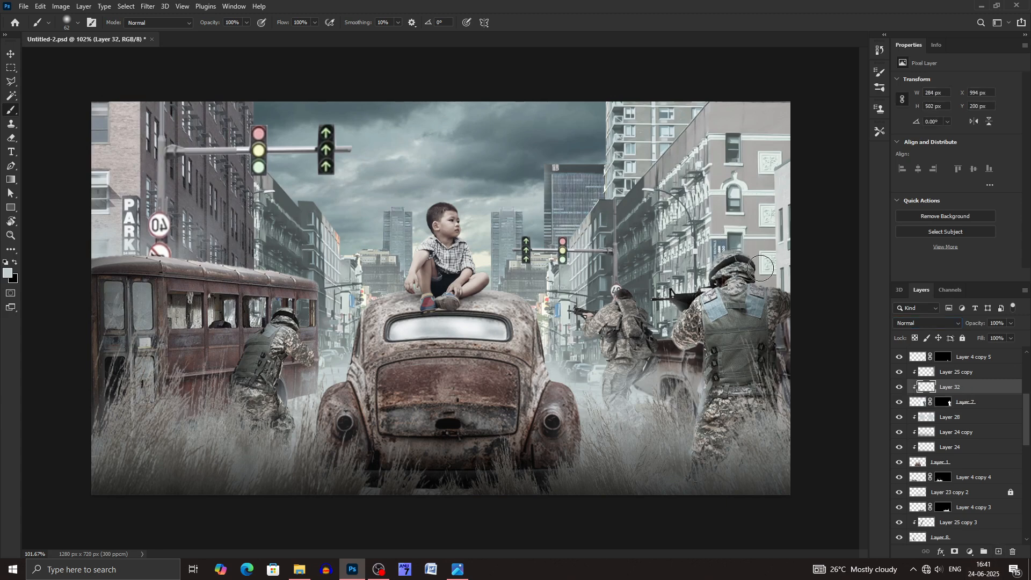
{"action": "left_click", "coordinate": [926, 322]}
{"action": "left_click", "coordinate": [921, 381]}
{"action": "left_click_drag", "start_coordinate": [1011, 323], "coordinate": [985, 336]}
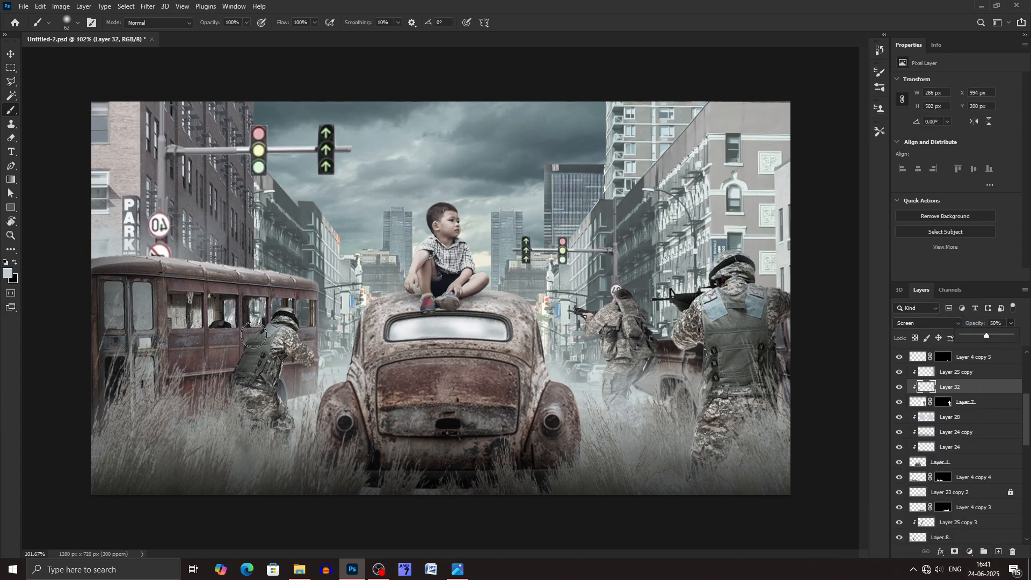
Step: Add a layer clipped to the soldier beside the bus on Layer 8 for light grey highlights and set it to Screen
{"action": "left_click", "coordinate": [967, 536]}
{"action": "scroll", "coordinate": [961, 483], "scroll_direction": "down", "scroll_amount": 3}
{"action": "left_click", "coordinate": [998, 551]}
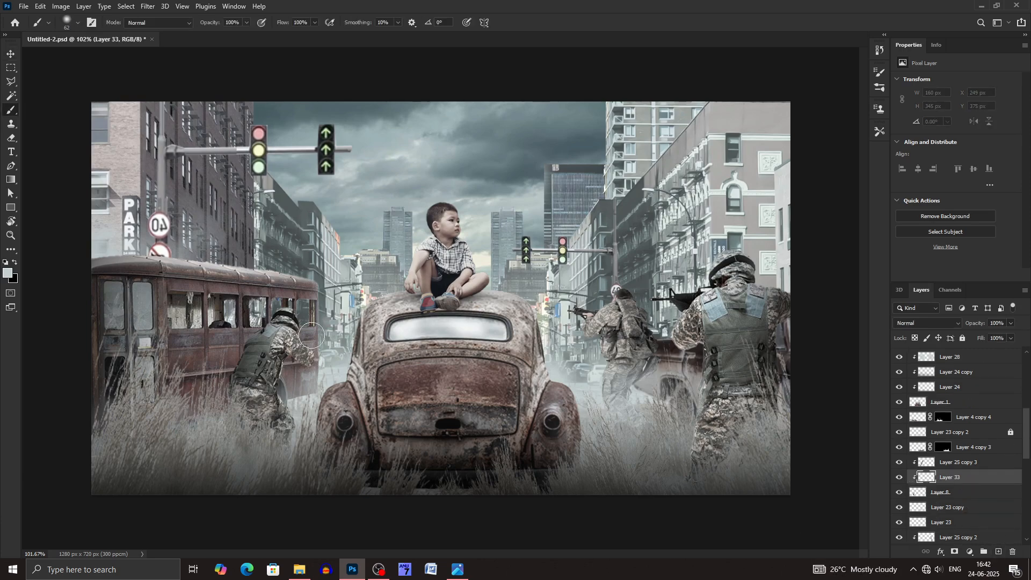
{"action": "left_click", "coordinate": [926, 323]}
{"action": "left_click", "coordinate": [921, 380]}
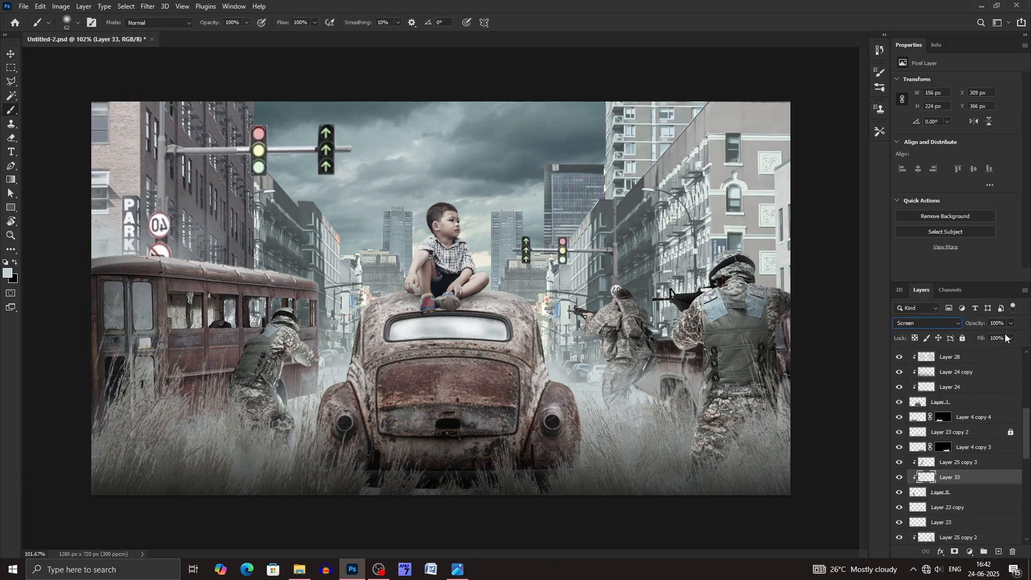
Step: Bring the helicopter image into the composite as the topmost layer and scale it to about 445 × 296 px
{"action": "key", "text": "v"}
{"action": "left_click_drag", "start_coordinate": [434, 327], "coordinate": [446, 243]}
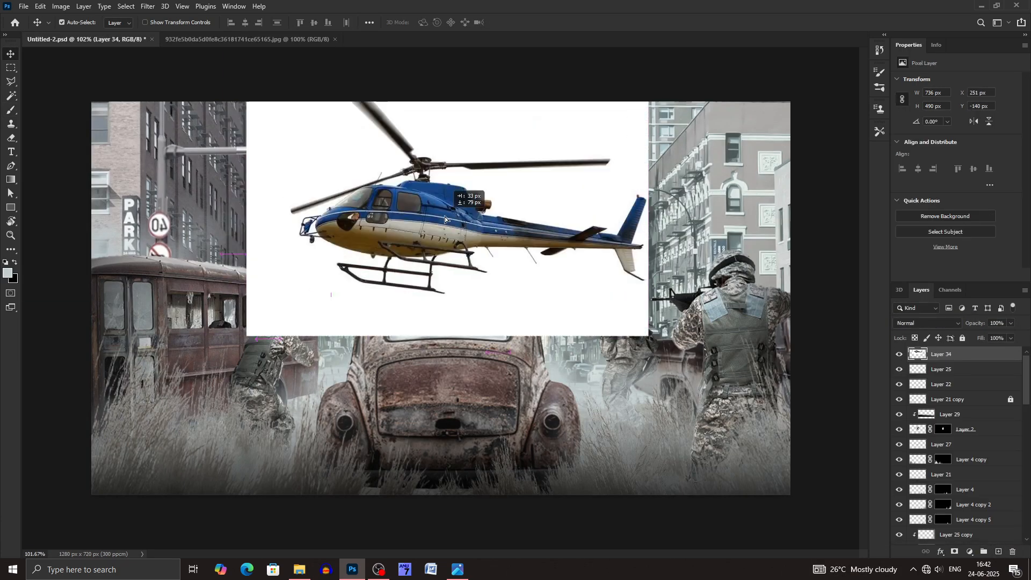
{"action": "key", "text": "ctrl+t"}
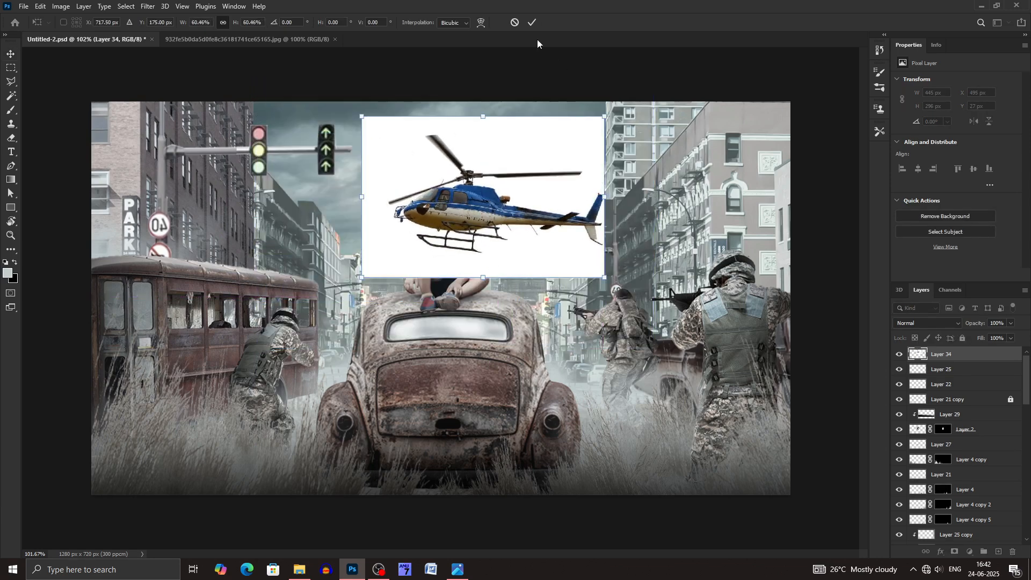
Step: Select the helicopter's white background with the Magic Wand and delete it, including the enclosed white area at the skids
{"action": "left_click", "coordinate": [6, 102]}
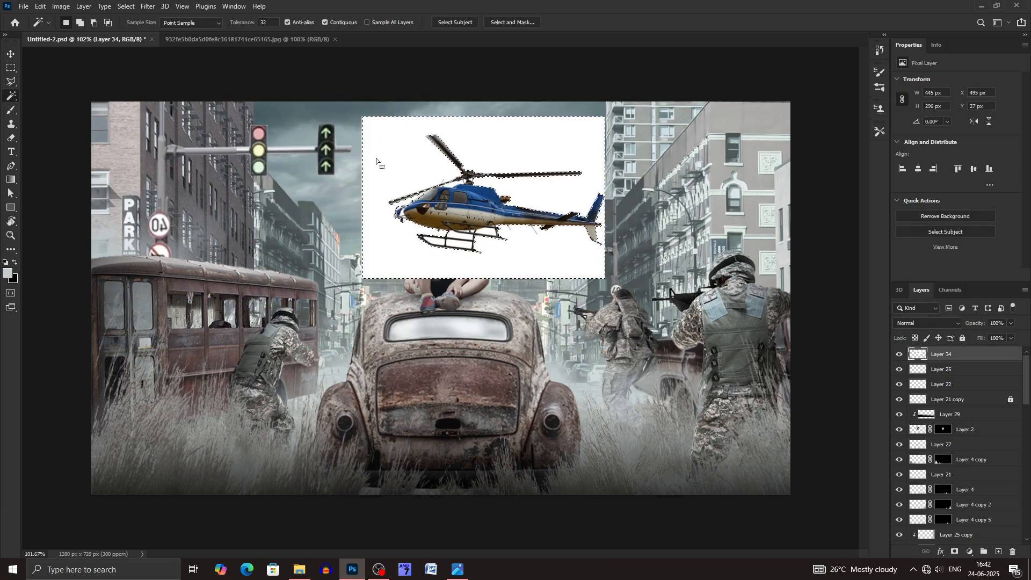
{"action": "key", "text": "Delete"}
{"action": "left_click", "coordinate": [435, 244]}
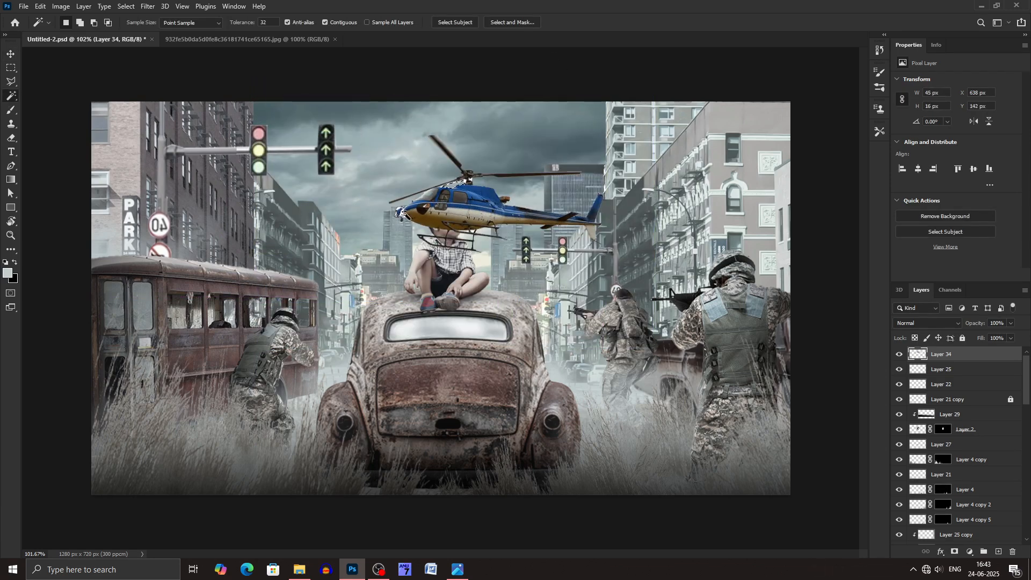
Step: Scale the helicopter down to about 200 × 110 px and place it in the sky above the boy, toward the tall buildings
{"action": "key", "text": "v"}
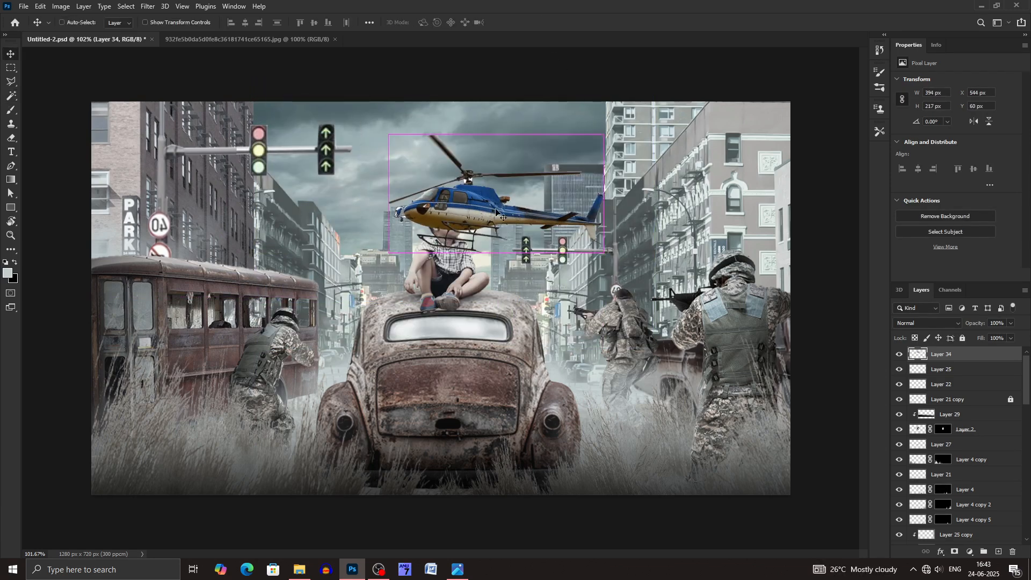
{"action": "left_click_drag", "start_coordinate": [460, 196], "coordinate": [427, 145]}
{"action": "key", "text": "ctrl+t"}
{"action": "left_click_drag", "start_coordinate": [570, 200], "coordinate": [473, 148]}
{"action": "left_click_drag", "start_coordinate": [452, 123], "coordinate": [477, 161]}
{"action": "left_click_drag", "start_coordinate": [533, 176], "coordinate": [541, 127]}
{"action": "left_click", "coordinate": [532, 23]}
Step: Mute the helicopter with Camera Raw at Vibrance -45, Saturation -47 and lower Exposure, and reduce its layer opacity to about 85%
{"action": "left_click", "coordinate": [148, 6]}
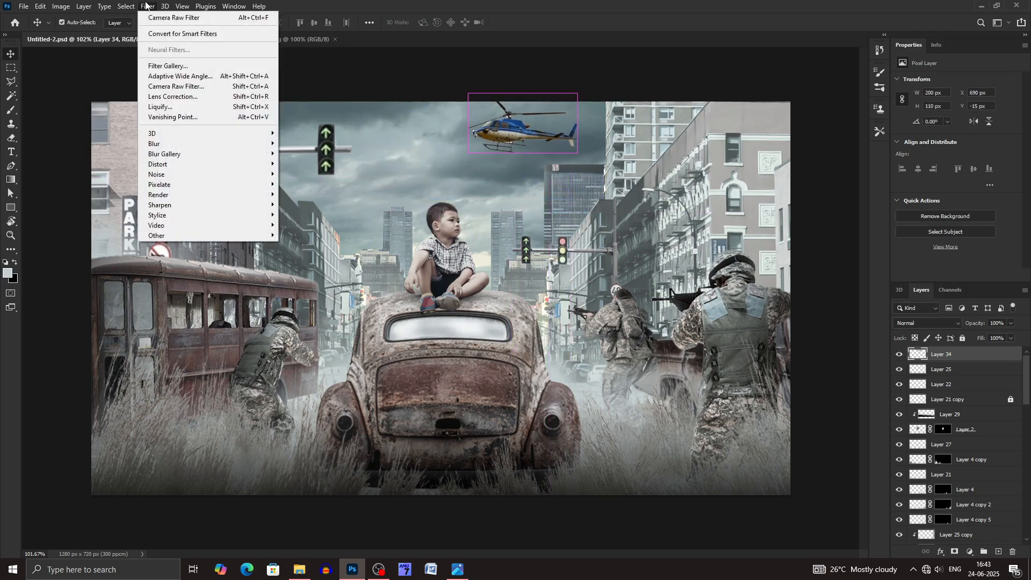
{"action": "left_click", "coordinate": [182, 87]}
{"action": "left_click_drag", "start_coordinate": [869, 461], "coordinate": [841, 463]}
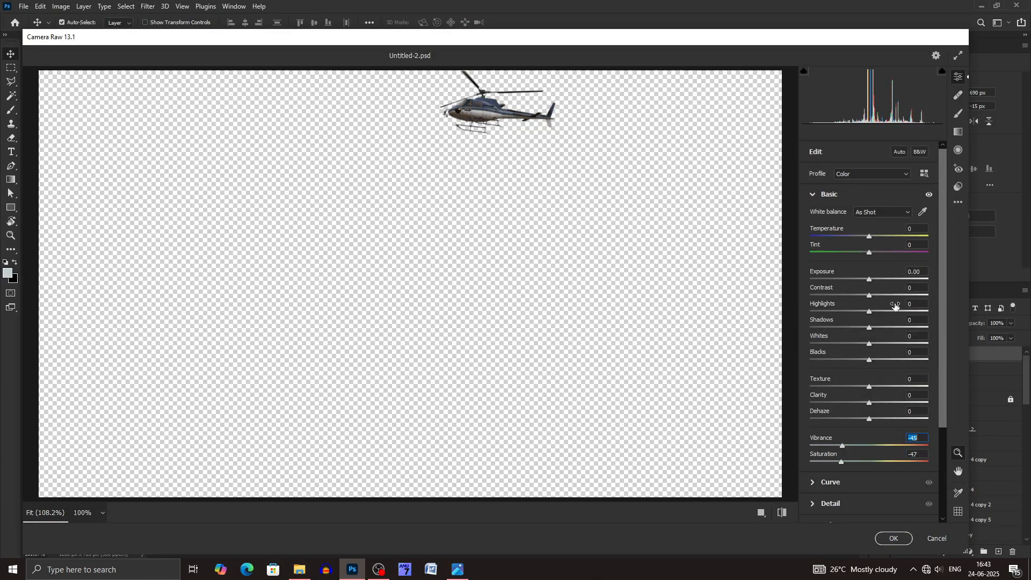
{"action": "left_click_drag", "start_coordinate": [870, 279], "coordinate": [854, 281]}
{"action": "key", "text": "Return"}
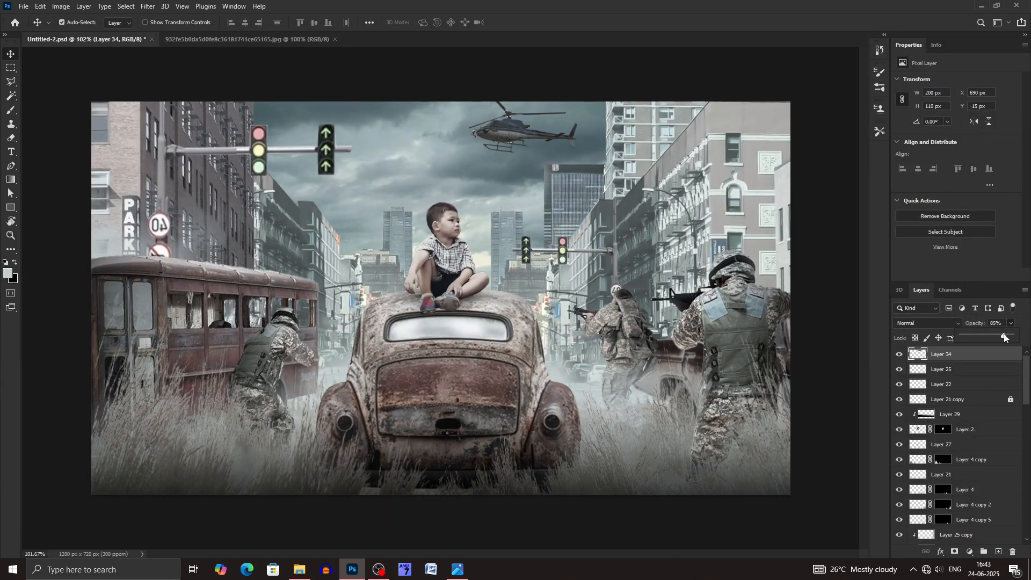
Step: Duplicate the helicopter, scale the copy to about 92 × 51 px above the boy, and fade it to 59% opacity
{"action": "left_click_drag", "start_coordinate": [505, 132], "coordinate": [414, 169]}
{"action": "key", "text": "ctrl+t"}
{"action": "left_click_drag", "start_coordinate": [486, 161], "coordinate": [460, 166]}
{"action": "key", "text": "Return"}
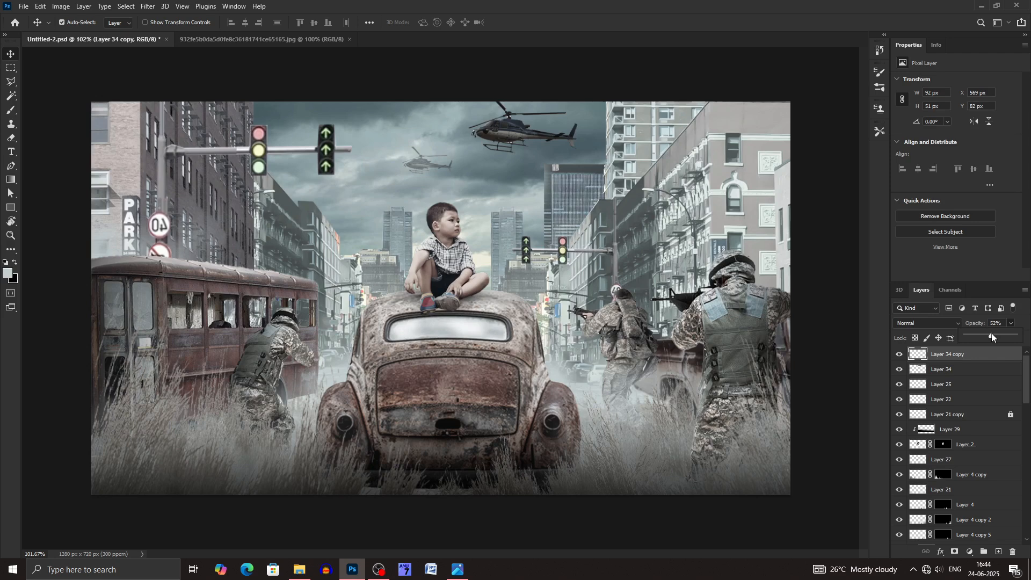
Step: Add a smaller helicopter copy of about 43 × 24 px between the boy and the glass tower, at 40% opacity
{"action": "key", "text": "ctrl+j"}
{"action": "key", "text": "ctrl+t"}
{"action": "left_click_drag", "start_coordinate": [418, 160], "coordinate": [508, 187]}
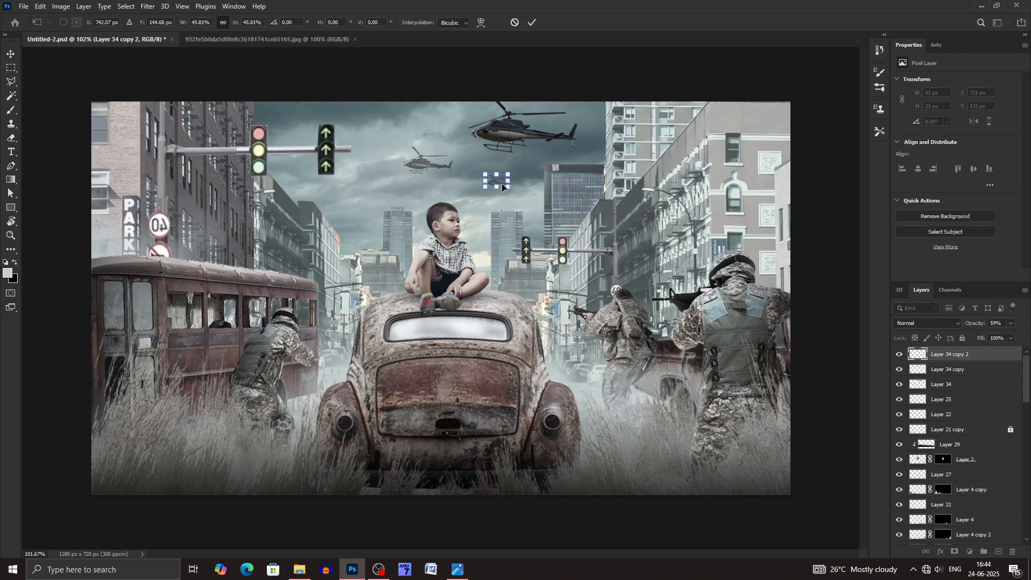
{"action": "key", "text": "Return"}
Step: Add two more distant helicopter copies, one above the traffic lights and one about 28 × 16 px in the sky below them
{"action": "key", "text": "ctrl+j"}
{"action": "key", "text": "ctrl+t"}
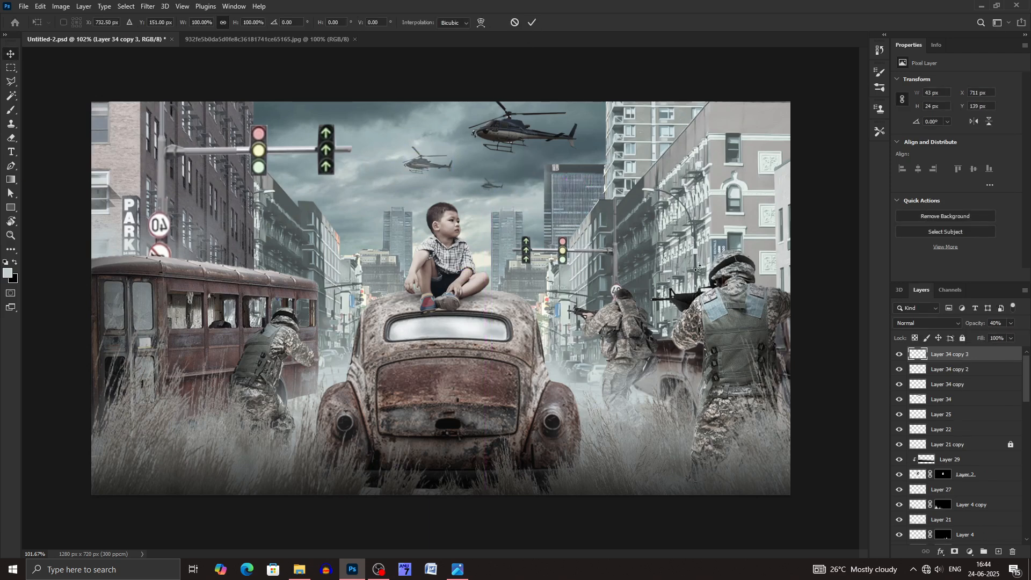
{"action": "left_click_drag", "start_coordinate": [420, 175], "coordinate": [301, 123]}
{"action": "key", "text": "Return"}
{"action": "left_click_drag", "start_coordinate": [486, 185], "coordinate": [357, 200]}
{"action": "key", "text": "ctrl+t"}
{"action": "key", "text": "Return"}
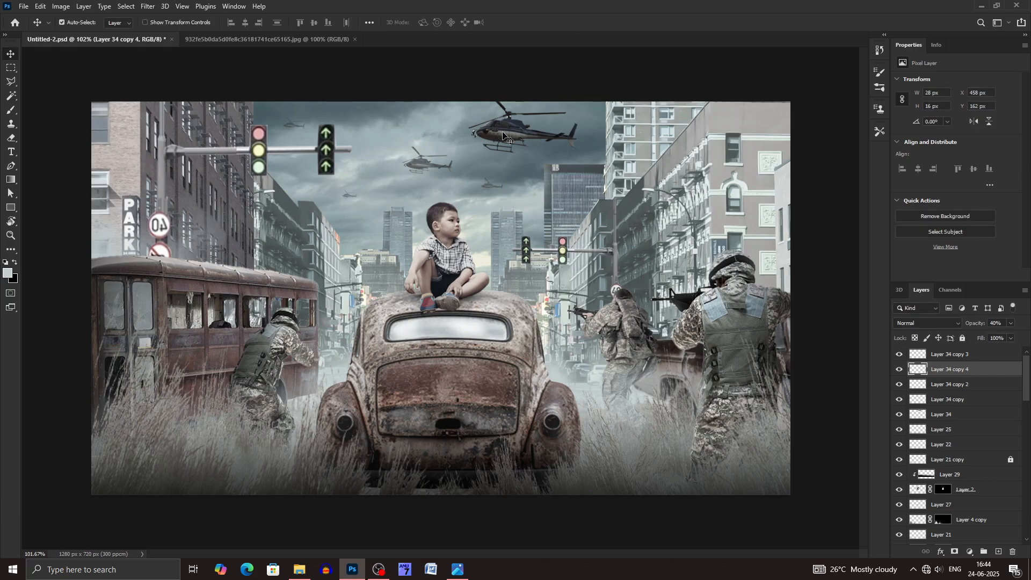
Step: Stamp all visible layers into a new top layer and cool it in Camera Raw with Temperature -10 and Tint -3
{"action": "left_click", "coordinate": [998, 355]}
{"action": "key", "text": "ctrl+shift+alt+e"}
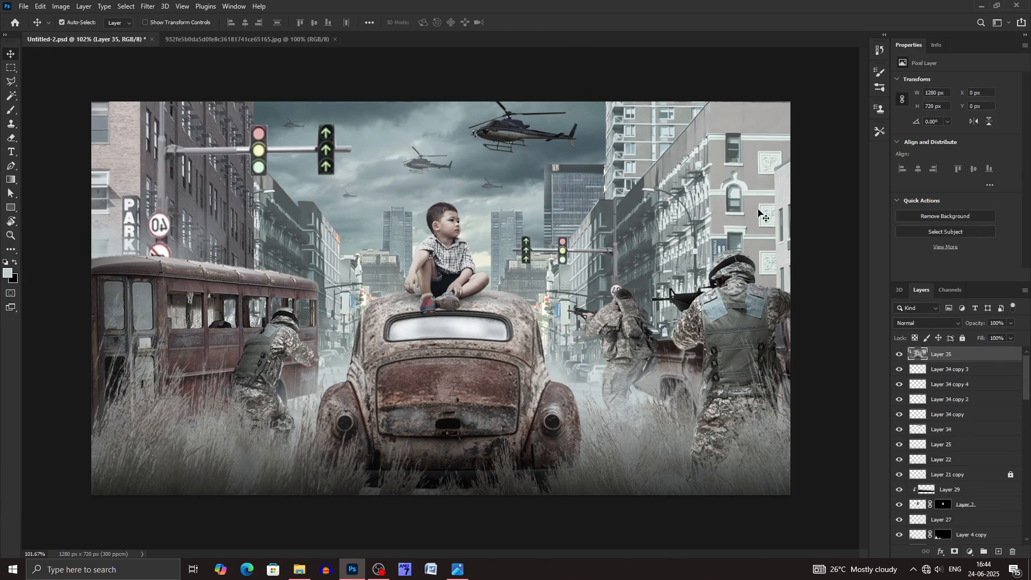
{"action": "left_click", "coordinate": [148, 6]}
{"action": "left_click", "coordinate": [153, 85]}
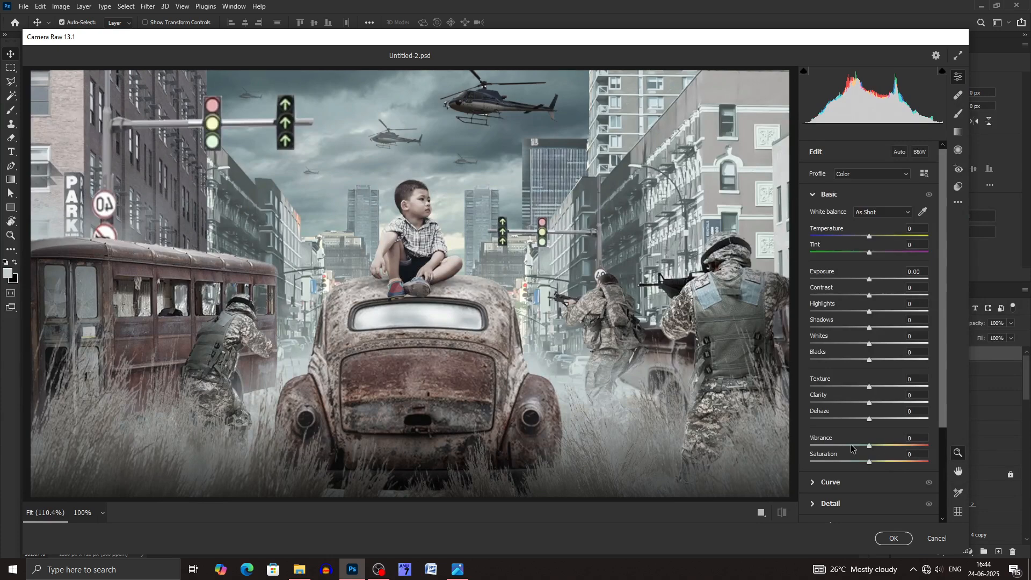
{"action": "mouse_move", "coordinate": [868, 446]}
{"action": "left_mouse_down"}
{"action": "mouse_move", "coordinate": [916, 448]}
{"action": "mouse_move", "coordinate": [870, 447]}
{"action": "left_mouse_up"}
{"action": "mouse_move", "coordinate": [869, 237]}
{"action": "left_mouse_down"}
{"action": "mouse_move", "coordinate": [847, 238]}
{"action": "mouse_move", "coordinate": [865, 240]}
{"action": "left_mouse_up"}
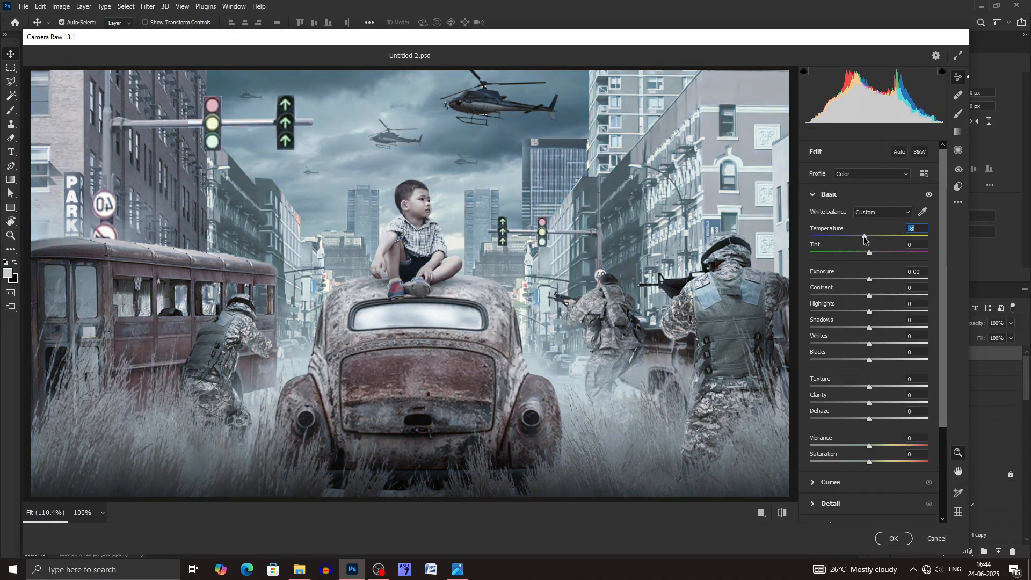
Step: Set Noise Reduction to 31 for the merged image
{"action": "left_click", "coordinate": [831, 194]}
{"action": "left_click", "coordinate": [832, 237]}
{"action": "left_click_drag", "start_coordinate": [810, 284], "coordinate": [847, 285]}
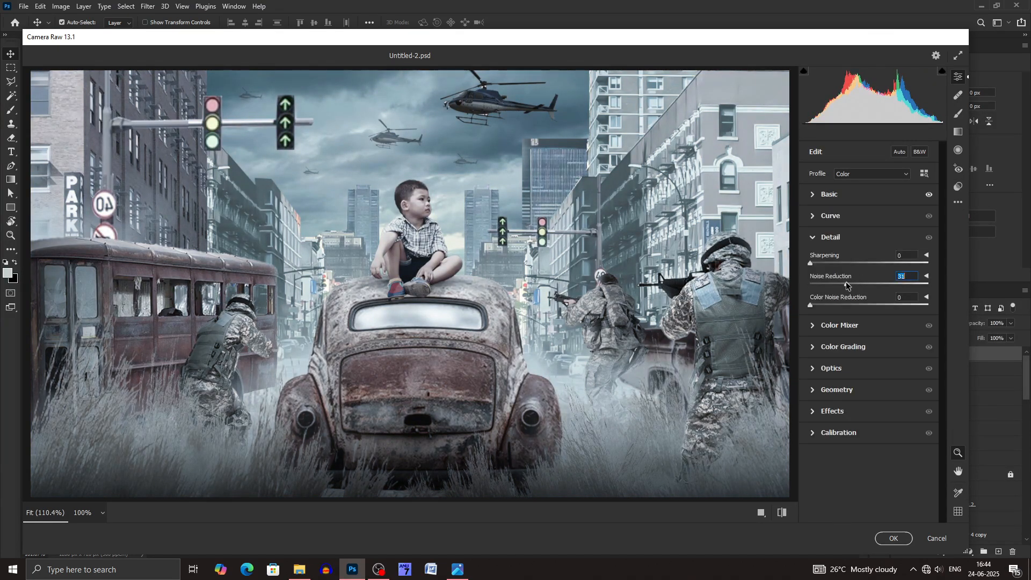
Step: Set Clarity to +17 and Texture to +5 for the merged image
{"action": "left_click", "coordinate": [834, 237]}
{"action": "left_click", "coordinate": [832, 195]}
{"action": "left_click_drag", "start_coordinate": [868, 403], "coordinate": [902, 403]}
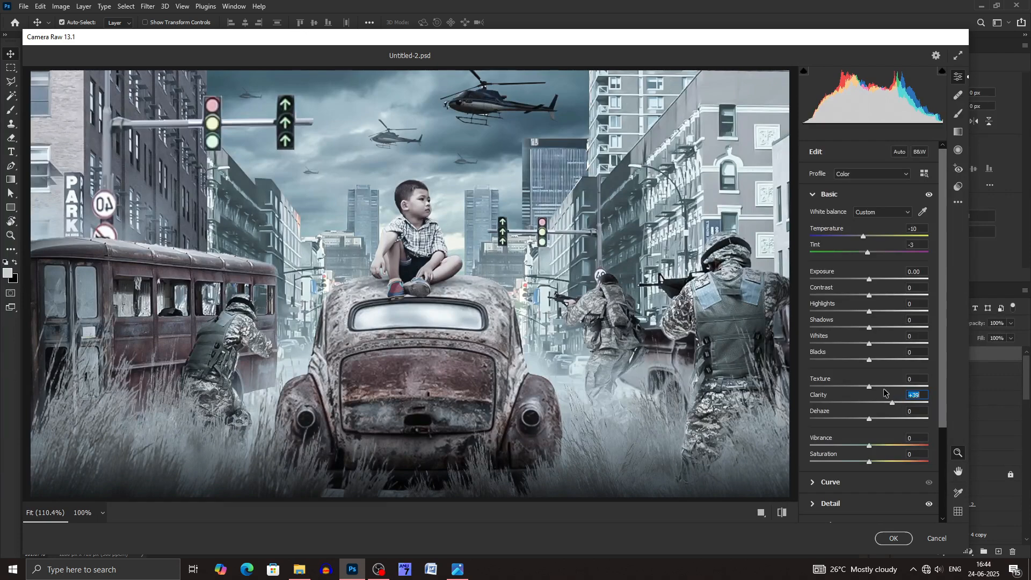
Step: Darken the image corners with a negative Vignetting value
{"action": "left_click", "coordinate": [831, 194]}
{"action": "left_click", "coordinate": [831, 215]}
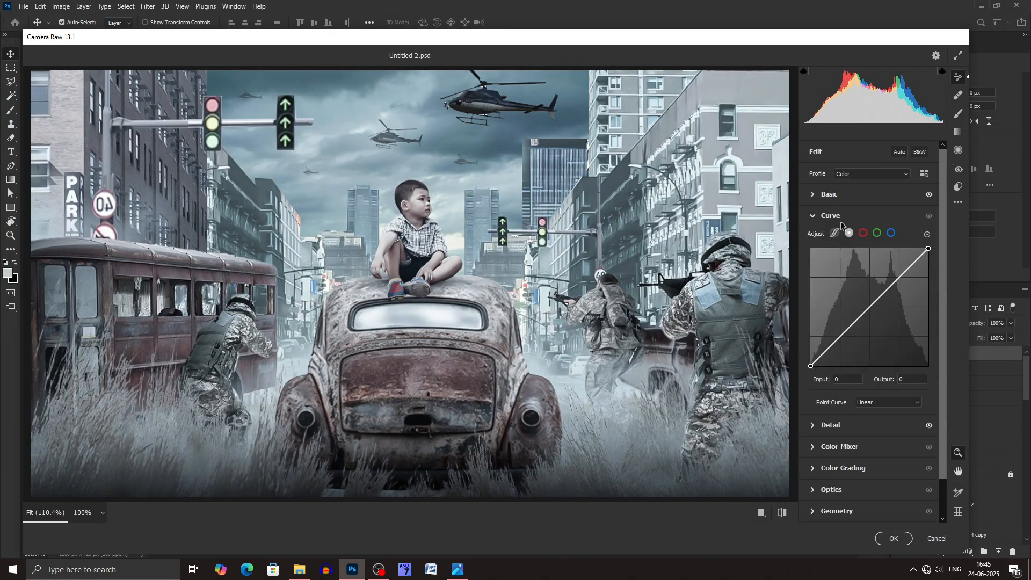
{"action": "left_click", "coordinate": [831, 215]}
{"action": "left_click", "coordinate": [833, 344]}
{"action": "left_click_drag", "start_coordinate": [869, 391], "coordinate": [849, 392]}
Step: Deepen the tones with Shadows -43, Contrast +8 and Whites +14, and lower the Blacks
{"action": "left_click", "coordinate": [843, 203]}
{"action": "left_click_drag", "start_coordinate": [868, 326], "coordinate": [844, 327]}
{"action": "left_click_drag", "start_coordinate": [869, 344], "coordinate": [872, 344]}
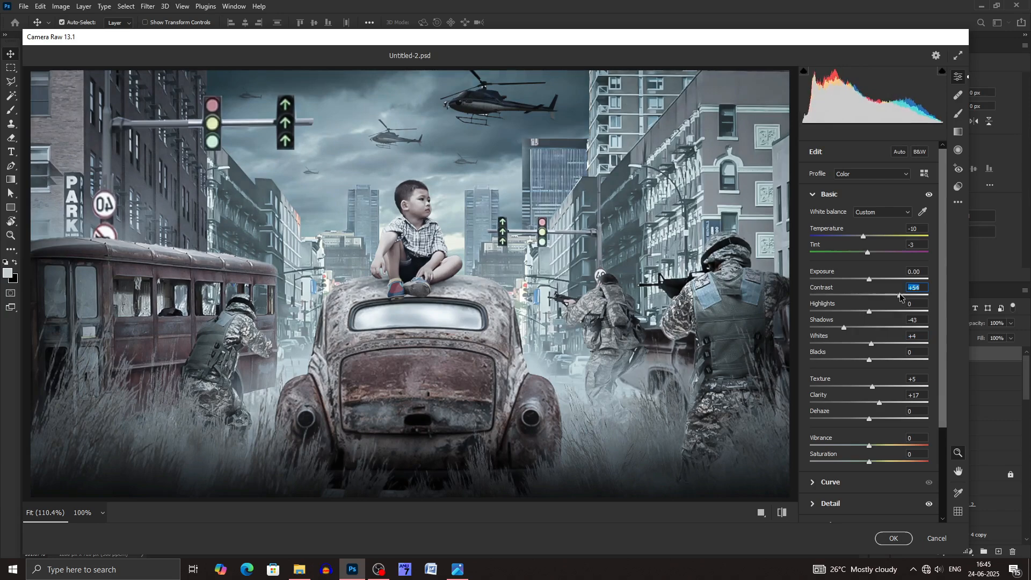
{"action": "left_click_drag", "start_coordinate": [900, 296], "coordinate": [895, 296]}
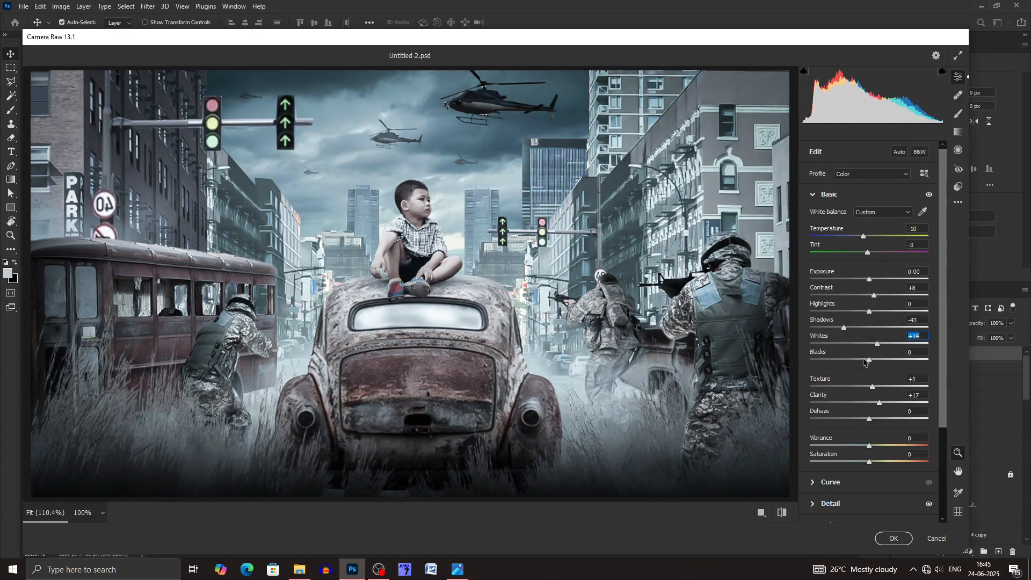
{"action": "mouse_move", "coordinate": [868, 360]}
{"action": "left_mouse_down"}
{"action": "mouse_move", "coordinate": [845, 358]}
{"action": "mouse_move", "coordinate": [857, 357]}
{"action": "left_mouse_up"}
Step: Set the Vignetting to -22
{"action": "left_click", "coordinate": [826, 197]}
{"action": "left_click", "coordinate": [832, 344]}
{"action": "left_click_drag", "start_coordinate": [847, 391], "coordinate": [856, 392]}
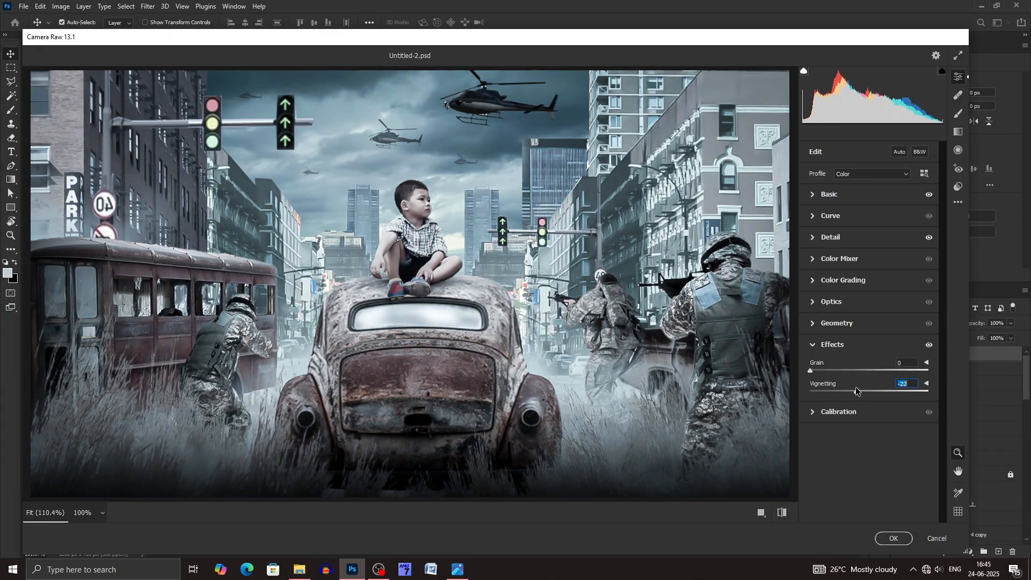
Step: Try to lower the red tone curve at input 130 to output 121
{"action": "left_click", "coordinate": [831, 215]}
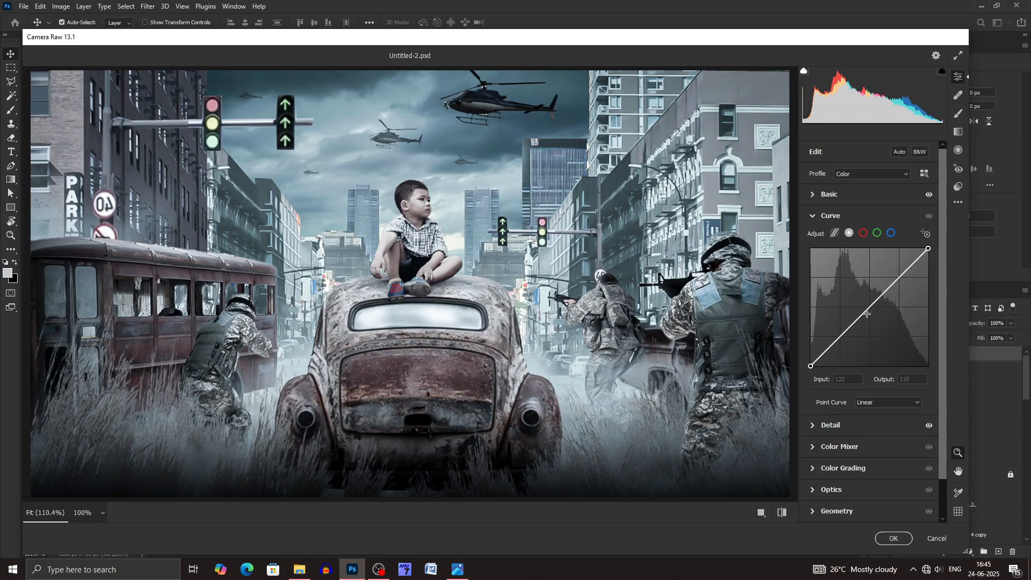
{"action": "left_click", "coordinate": [863, 233]}
{"action": "left_click", "coordinate": [872, 305]}
{"action": "left_click_drag", "start_coordinate": [871, 305], "coordinate": [871, 308]}
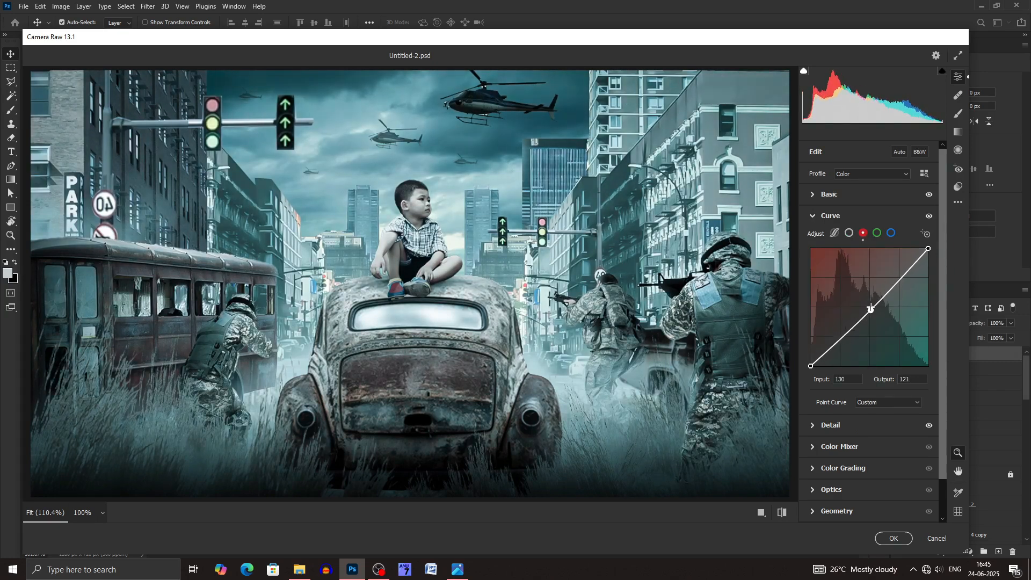
{"action": "key", "text": "ctrl+z"}
Step: Set a midpoint on the blue tone curve at input 126, output 128, and apply the Camera Raw adjustments
{"action": "left_click", "coordinate": [890, 233]}
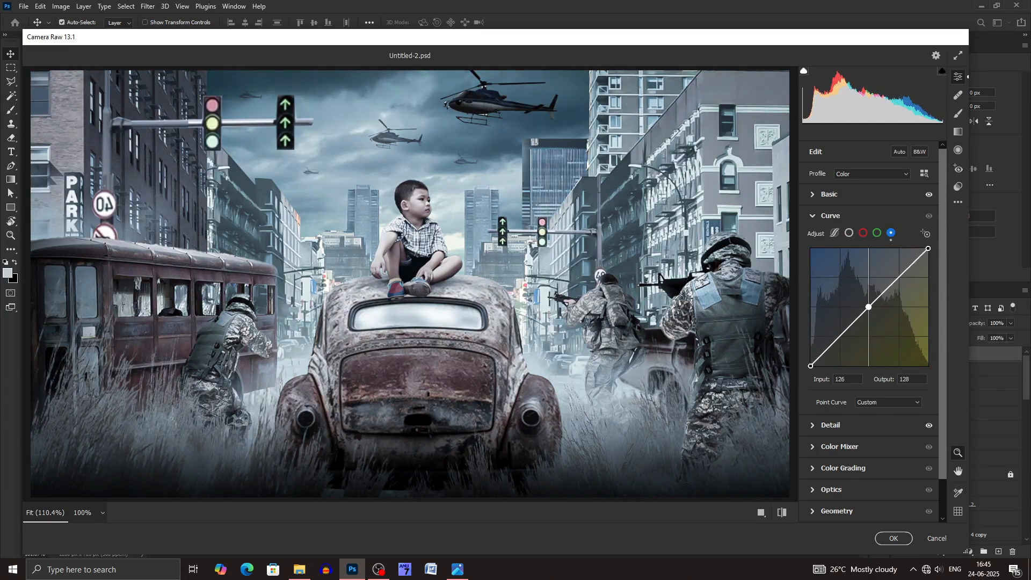
{"action": "left_click", "coordinate": [894, 539]}
Step: Shift the merged layer's color balance towards cooler tones and raise the black input level to 7 with Levels
{"action": "key", "text": "ctrl+b"}
{"action": "left_click_drag", "start_coordinate": [818, 148], "coordinate": [804, 161]}
{"action": "left_click", "coordinate": [932, 132]}
{"action": "key", "text": "ctrl+l"}
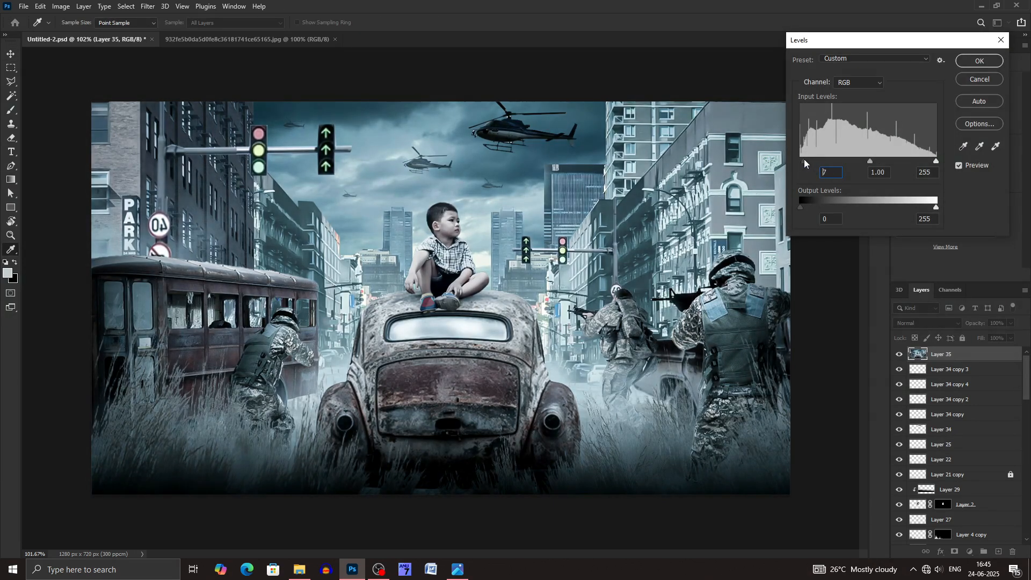
{"action": "left_click", "coordinate": [977, 63]}
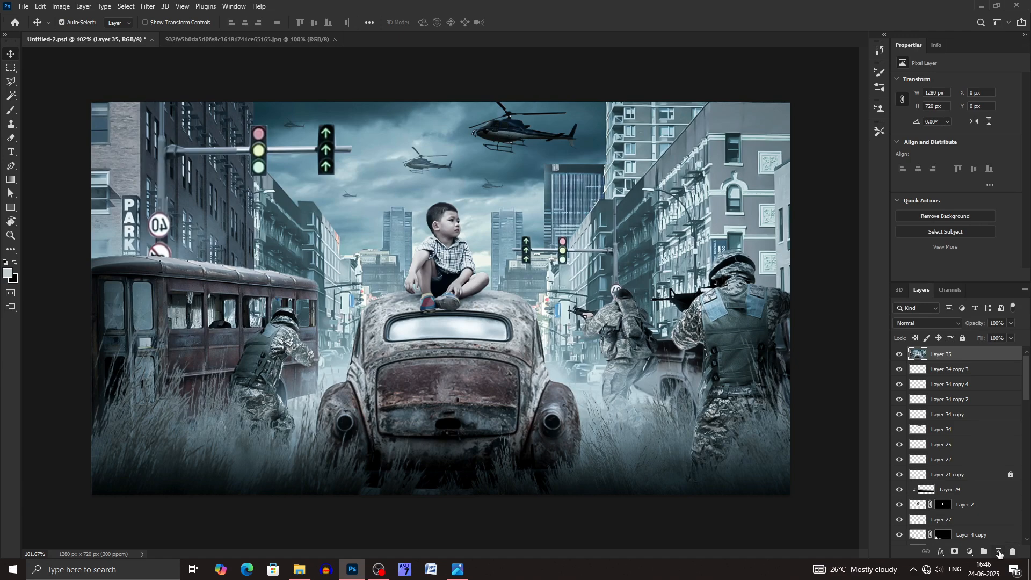
Step: Add a new layer with a black-to-transparent gradient fading inward from the image edge over the bus
{"action": "left_click", "coordinate": [999, 553]}
{"action": "key", "text": "g"}
{"action": "left_click_drag", "start_coordinate": [77, 277], "coordinate": [349, 277]}
Step: Move the dark gradient, mirrored, to the opposite image edge over the large soldier and enlarge it to about 524 × 798 px
{"action": "key", "text": "ctrl+t"}
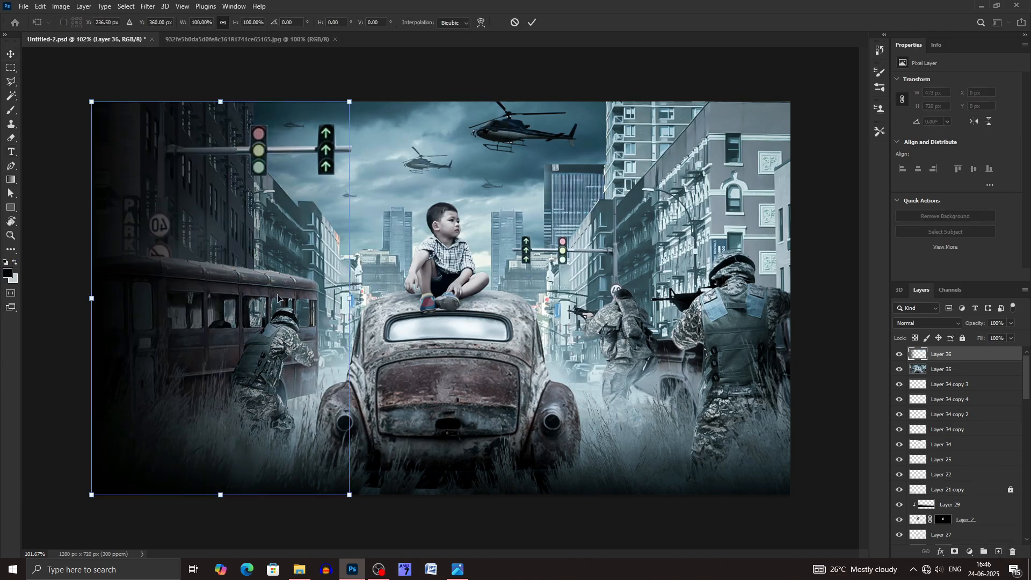
{"action": "left_click_drag", "start_coordinate": [236, 293], "coordinate": [805, 252]}
{"action": "key", "text": "t"}
{"action": "key", "text": "Return"}
{"action": "key", "text": "v"}
{"action": "key", "text": "ctrl+t"}
{"action": "left_click_drag", "start_coordinate": [740, 311], "coordinate": [736, 331]}
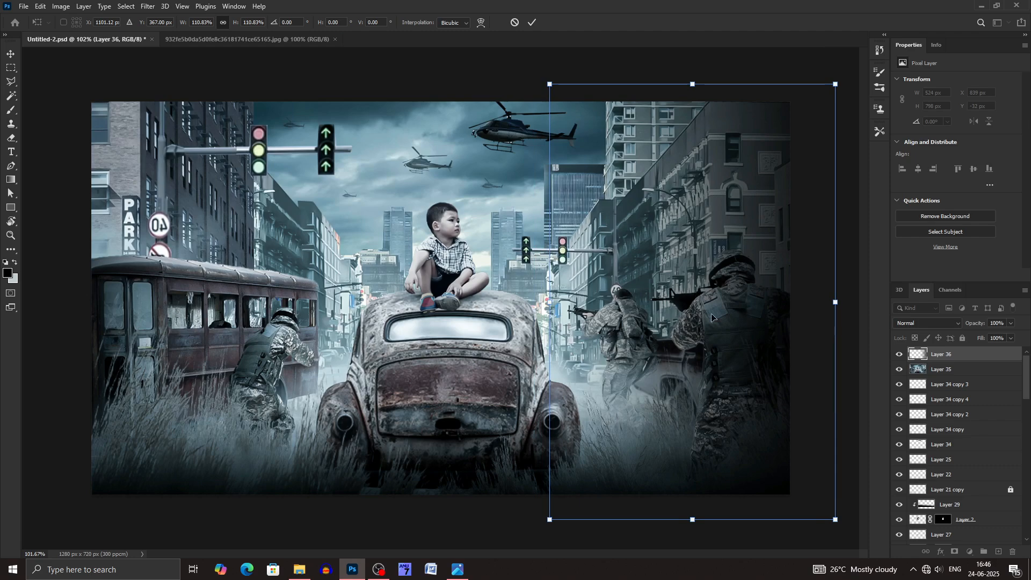
Step: Reposition the dark gradient and adjust its width to about 516 px
{"action": "left_click_drag", "start_coordinate": [550, 302], "coordinate": [503, 310]}
{"action": "left_click_drag", "start_coordinate": [684, 323], "coordinate": [692, 324]}
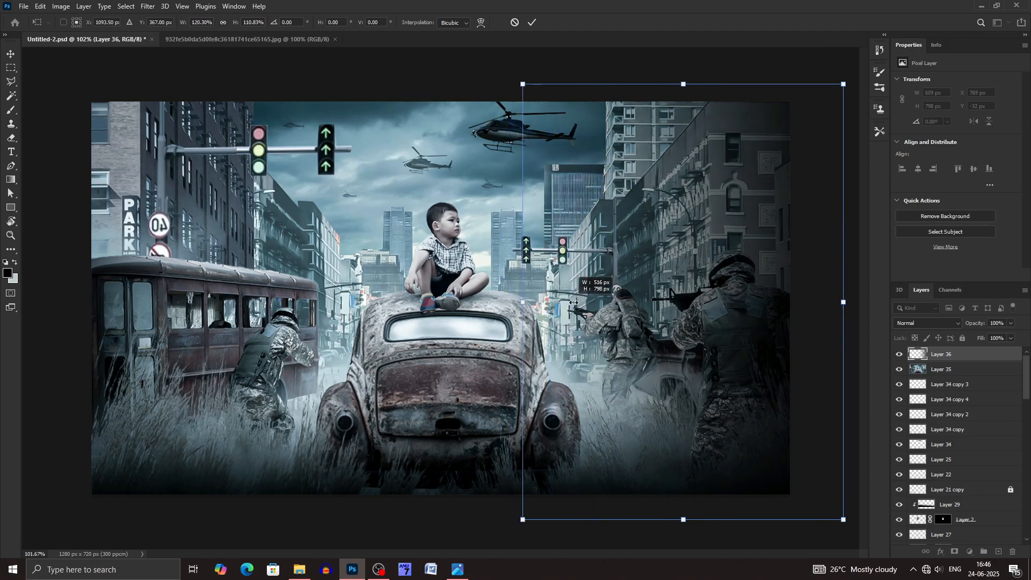
{"action": "left_click_drag", "start_coordinate": [573, 302], "coordinate": [577, 302]}
{"action": "left_click", "coordinate": [531, 22]}
Step: On Layer 35, select the red lamp of the large traffic light with a circular marquee of about 26 × 26 px
{"action": "left_click", "coordinate": [294, 215]}
{"action": "scroll", "coordinate": [323, 254], "scroll_direction": "up", "scroll_amount": 3}
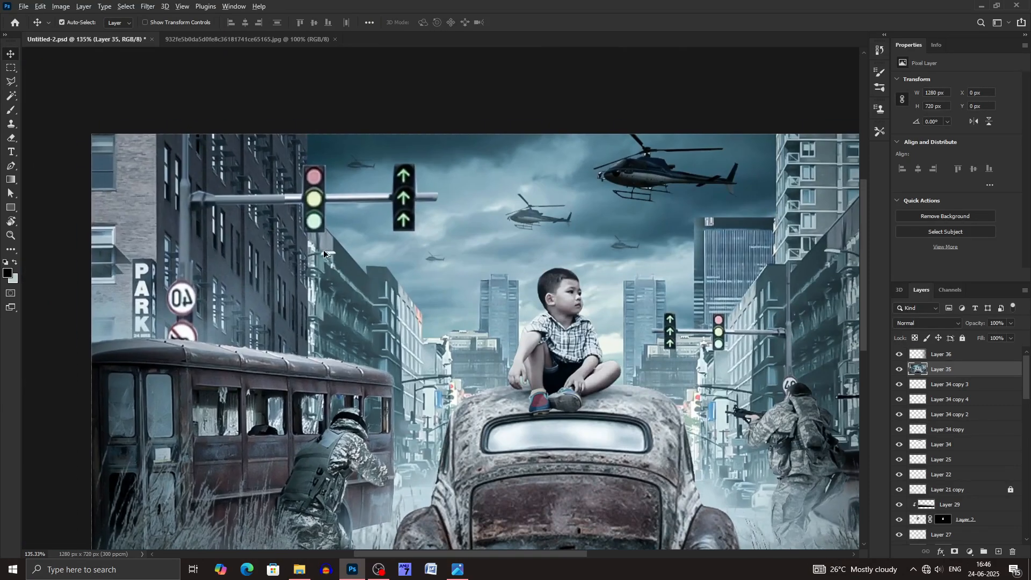
{"action": "scroll", "coordinate": [323, 254], "scroll_direction": "up", "scroll_amount": 5}
{"action": "right_click", "coordinate": [11, 68]}
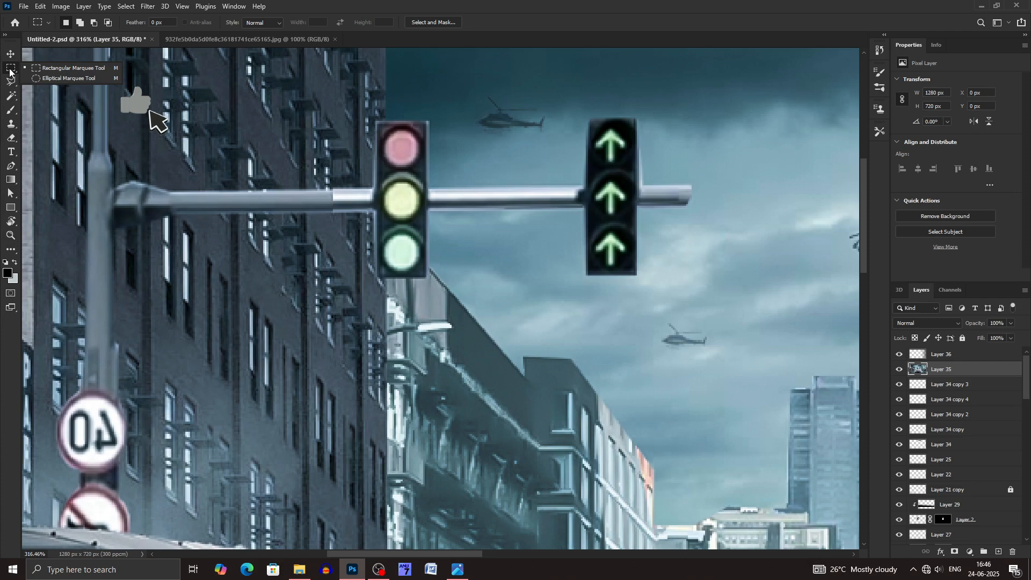
{"action": "left_click", "coordinate": [54, 79]}
{"action": "left_click_drag", "start_coordinate": [378, 123], "coordinate": [421, 167]}
{"action": "left_click_drag", "start_coordinate": [406, 156], "coordinate": [406, 156]}
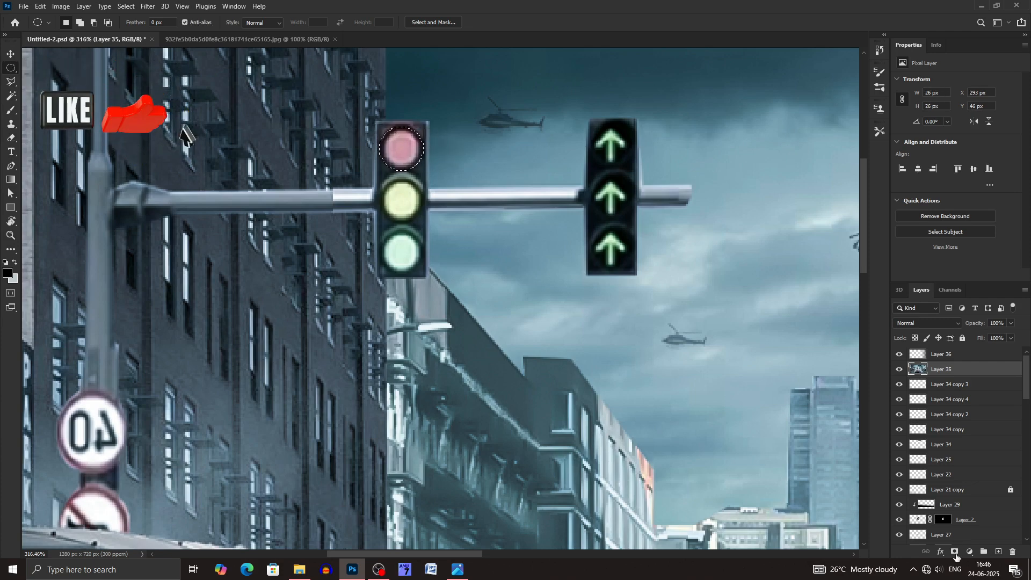
Step: Add a bright red solid color fill over the selected lamp and set its blend mode to Lighten
{"action": "left_click", "coordinate": [969, 551]}
{"action": "left_click", "coordinate": [959, 359]}
{"action": "left_click", "coordinate": [989, 290]}
{"action": "left_click", "coordinate": [944, 322]}
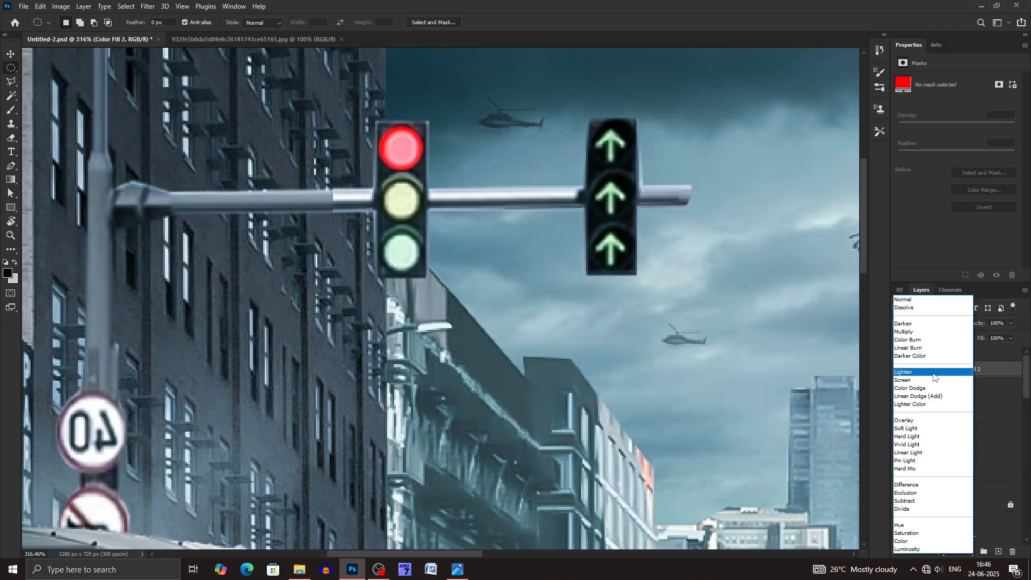
{"action": "left_click", "coordinate": [935, 372]}
Step: Duplicate the red lamp fill and change the copy's color to yellow ffe400
{"action": "key", "text": "ctrl+j"}
{"action": "double_click", "coordinate": [917, 368]}
{"action": "type", "text": "ffff00"}
{"action": "left_click", "coordinate": [990, 292]}
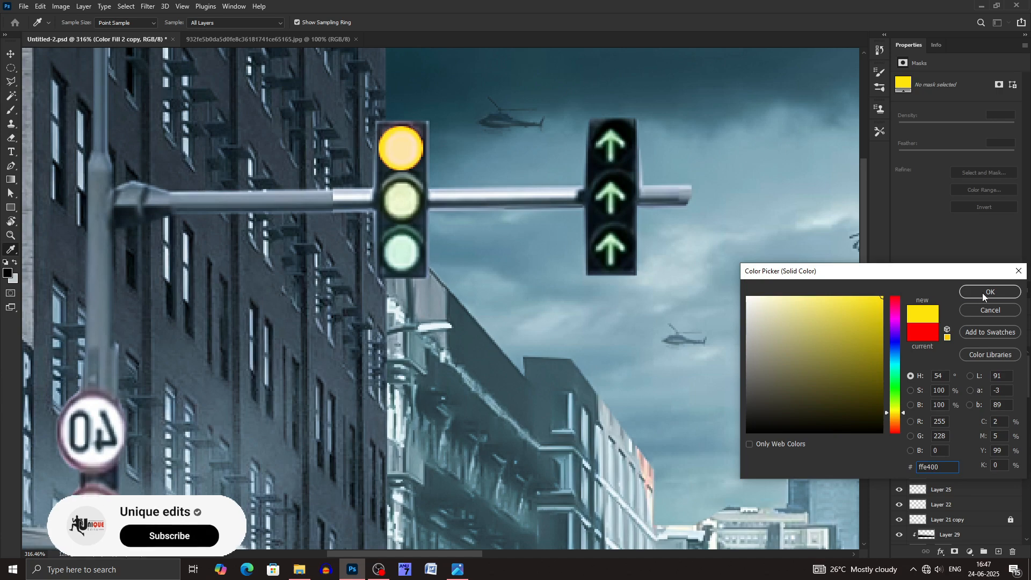
Step: Duplicate the yellow fill, change the copy to bright green, and fit it over the traffic light's lowest lamp
{"action": "key", "text": "ctrl+j"}
{"action": "double_click", "coordinate": [917, 369]}
{"action": "type", "text": "00ff00"}
{"action": "left_click", "coordinate": [990, 292]}
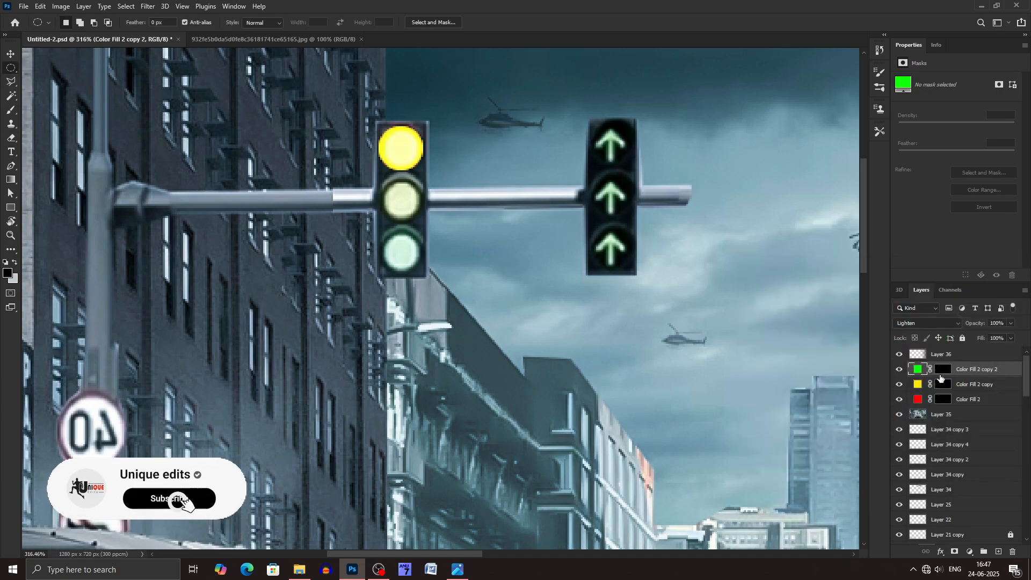
{"action": "key", "text": "ctrl+t"}
{"action": "left_click_drag", "start_coordinate": [401, 149], "coordinate": [401, 268]}
{"action": "key", "text": "Return"}
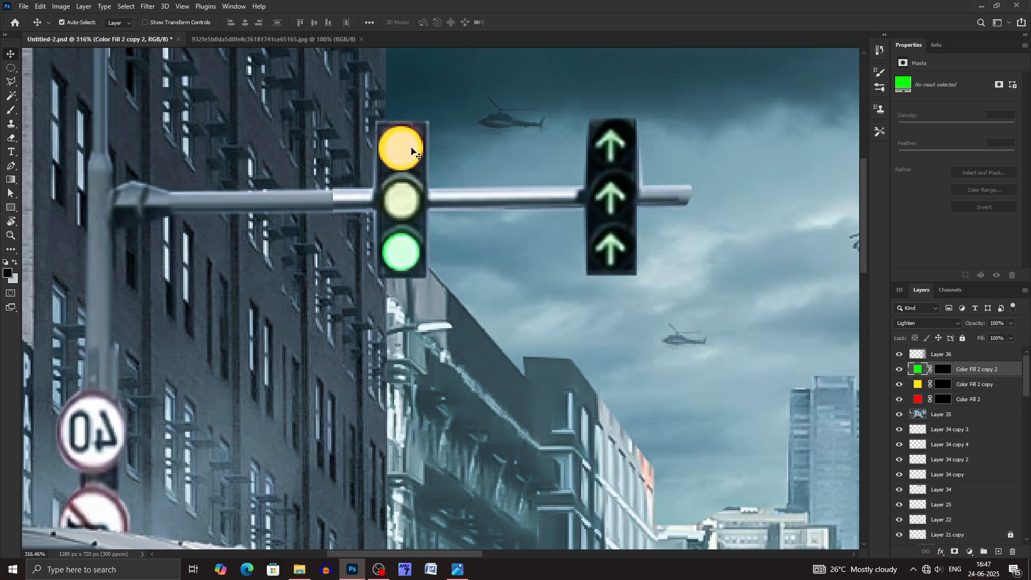
Step: Move the yellow fill onto the middle lamp and scale it to about 86%
{"action": "left_click", "coordinate": [413, 152]}
{"action": "key", "text": "ctrl+t"}
{"action": "left_click_drag", "start_coordinate": [413, 151], "coordinate": [414, 192]}
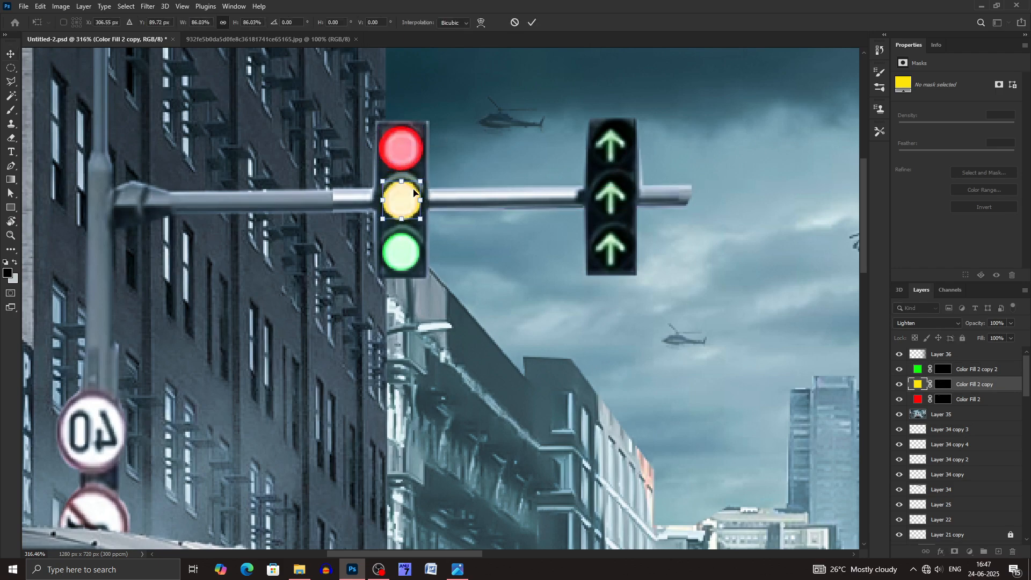
{"action": "key", "text": "Return"}
Step: Scale the red fill down to fit the traffic light's uppermost lamp
{"action": "left_click", "coordinate": [401, 155]}
{"action": "key", "text": "ctrl+t"}
{"action": "left_click", "coordinate": [531, 23]}
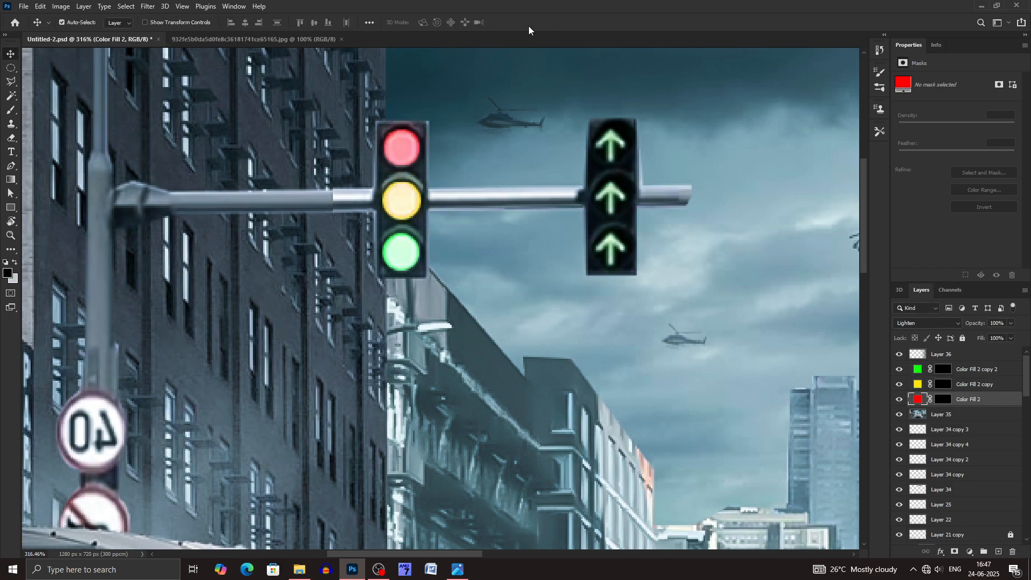
Step: Add a green Outer Glow to the green lamp fill
{"action": "double_click", "coordinate": [1008, 374]}
{"action": "left_click", "coordinate": [614, 417]}
{"action": "left_click", "coordinate": [742, 306]}
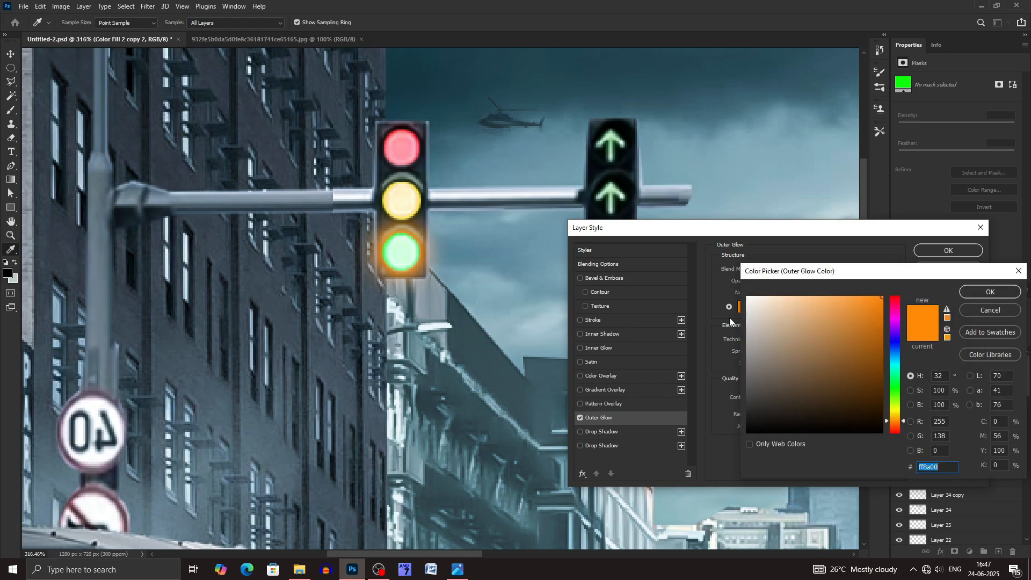
{"action": "left_click", "coordinate": [895, 387]}
{"action": "left_click", "coordinate": [989, 292]}
{"action": "left_click", "coordinate": [953, 254]}
Step: Add a yellow Outer Glow to the middle lamp's yellow fill
{"action": "left_click", "coordinate": [412, 199]}
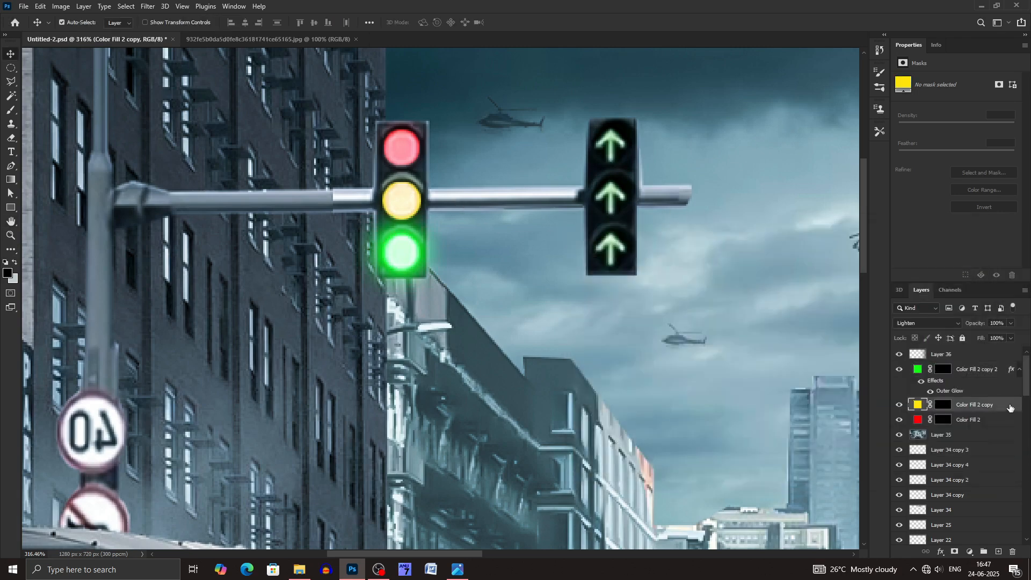
{"action": "double_click", "coordinate": [1008, 406]}
{"action": "left_click", "coordinate": [616, 418]}
{"action": "left_click", "coordinate": [742, 306]}
{"action": "left_click", "coordinate": [893, 413]}
{"action": "left_click", "coordinate": [989, 292]}
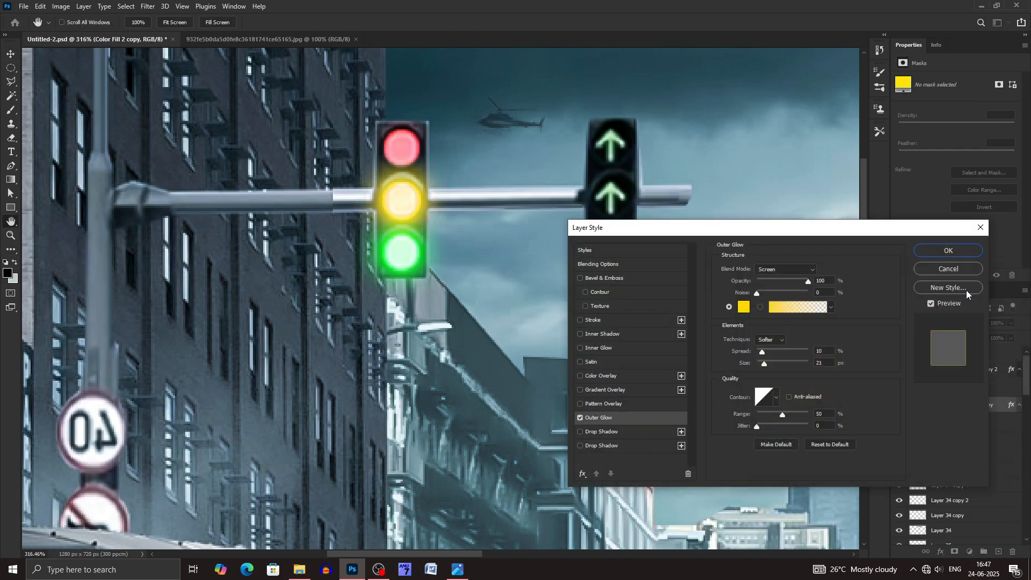
{"action": "left_click", "coordinate": [949, 250]}
Step: Add a red Outer Glow to the red fill on the traffic light's uppermost lamp
{"action": "left_click", "coordinate": [956, 439]}
{"action": "double_click", "coordinate": [1008, 439]}
{"action": "left_click", "coordinate": [601, 417]}
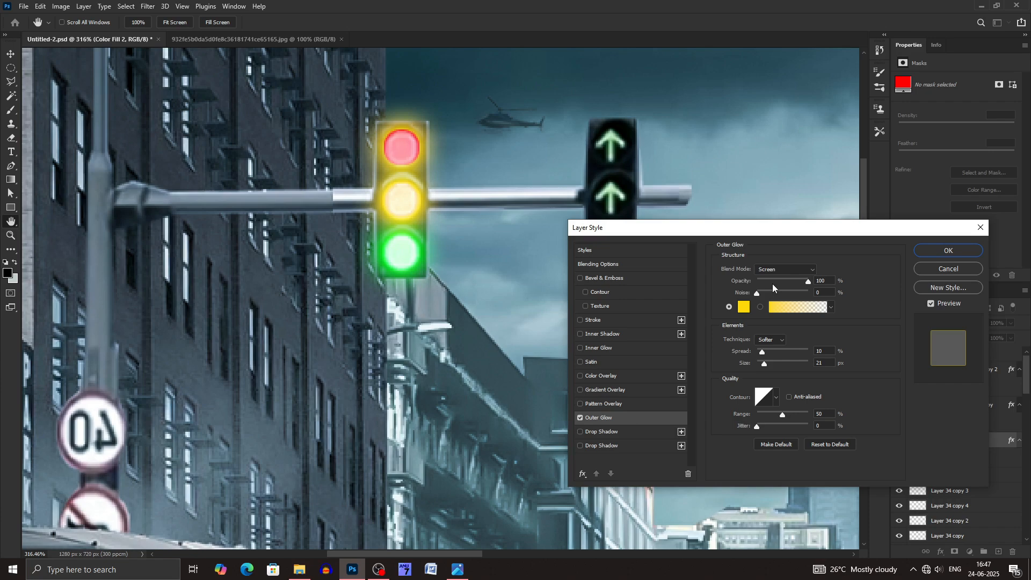
{"action": "left_click", "coordinate": [742, 306]}
{"action": "left_click", "coordinate": [895, 428]}
{"action": "left_click", "coordinate": [989, 293]}
{"action": "left_click", "coordinate": [949, 250]}
Step: Lower the layer opacity of the yellow and green lamp fills to about 46%
{"action": "left_click", "coordinate": [395, 186]}
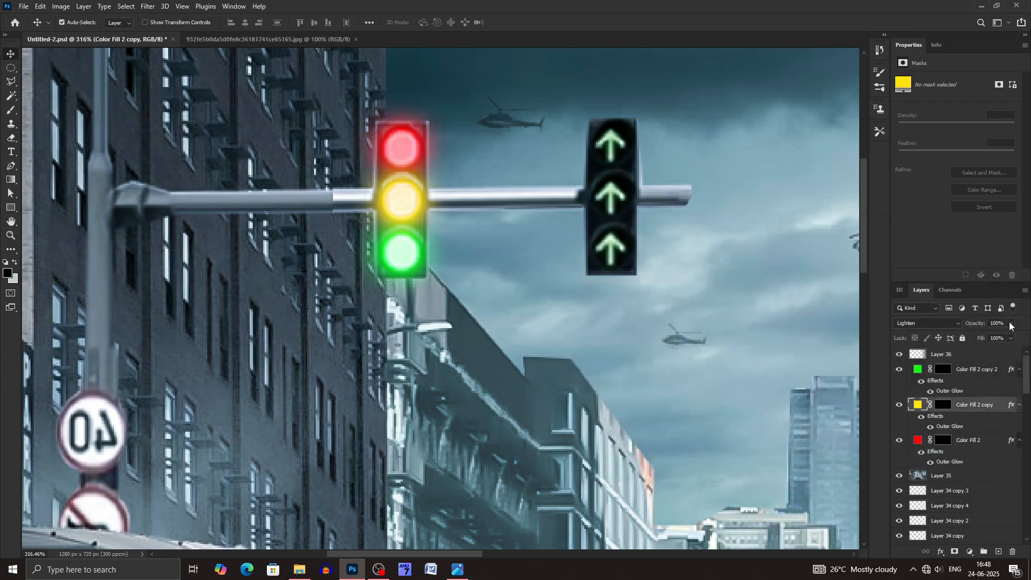
{"action": "left_click", "coordinate": [1011, 323]}
{"action": "left_click", "coordinate": [984, 337]}
{"action": "left_click", "coordinate": [987, 369]}
{"action": "left_click", "coordinate": [1011, 324]}
{"action": "left_click", "coordinate": [984, 336]}
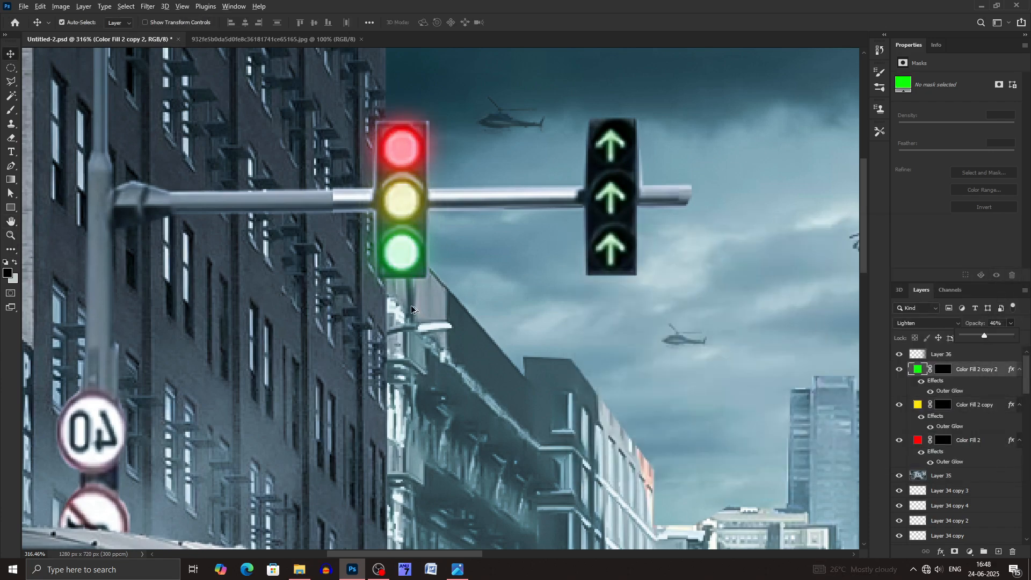
Step: Duplicate the three glowing lamp fills together and fit the copies over the lamps of the smaller, distant traffic light
{"action": "key", "text": "ctrl+0"}
{"action": "left_click", "coordinate": [981, 444], "text": "shift"}
{"action": "key", "text": "ctrl+j"}
{"action": "left_click_drag", "start_coordinate": [285, 172], "coordinate": [543, 258]}
{"action": "scroll", "coordinate": [537, 263], "scroll_direction": "up", "scroll_amount": 14}
{"action": "left_click_drag", "start_coordinate": [779, 247], "coordinate": [515, 296]}
{"action": "key", "text": "ctrl+t"}
{"action": "left_click", "coordinate": [533, 23]}
{"action": "key", "text": "ctrl+0"}
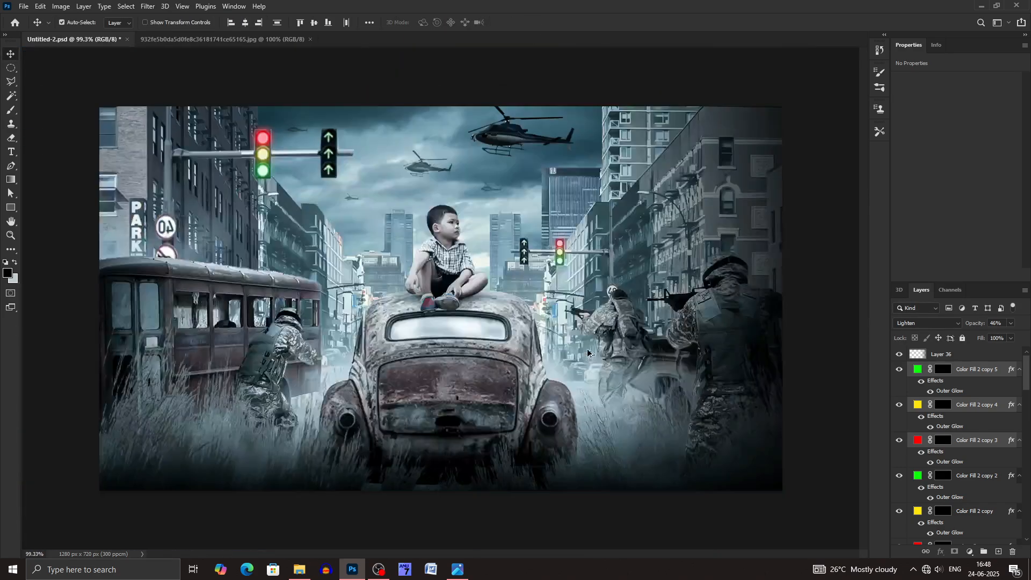
Step: Stamp all visible layers into a new layer and set Temperature -1, Vibrance +13 and Saturation +19 in the Camera Raw Filter
{"action": "key", "text": "ctrl+shift+alt+e"}
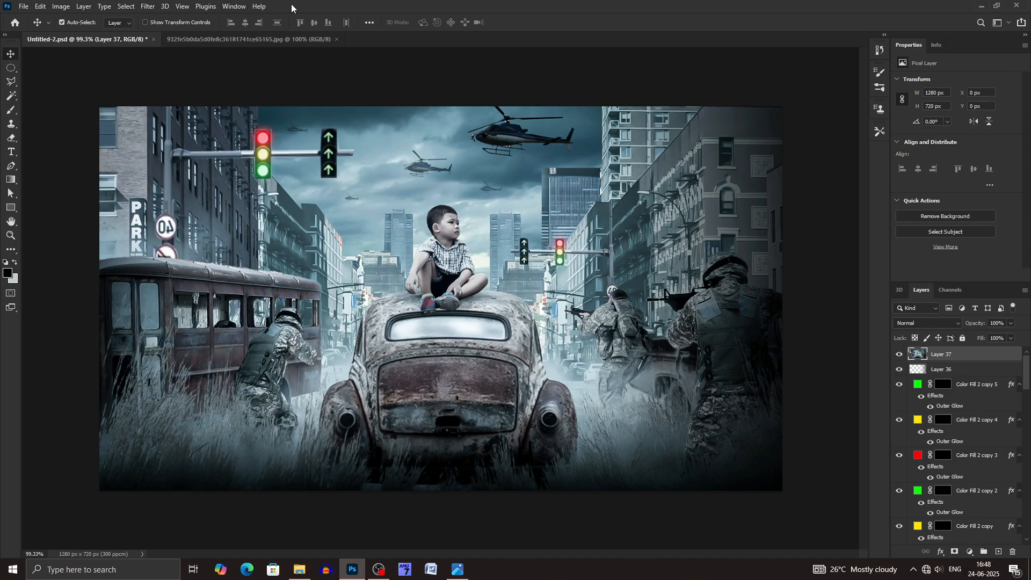
{"action": "left_click", "coordinate": [148, 6]}
{"action": "left_click", "coordinate": [178, 83]}
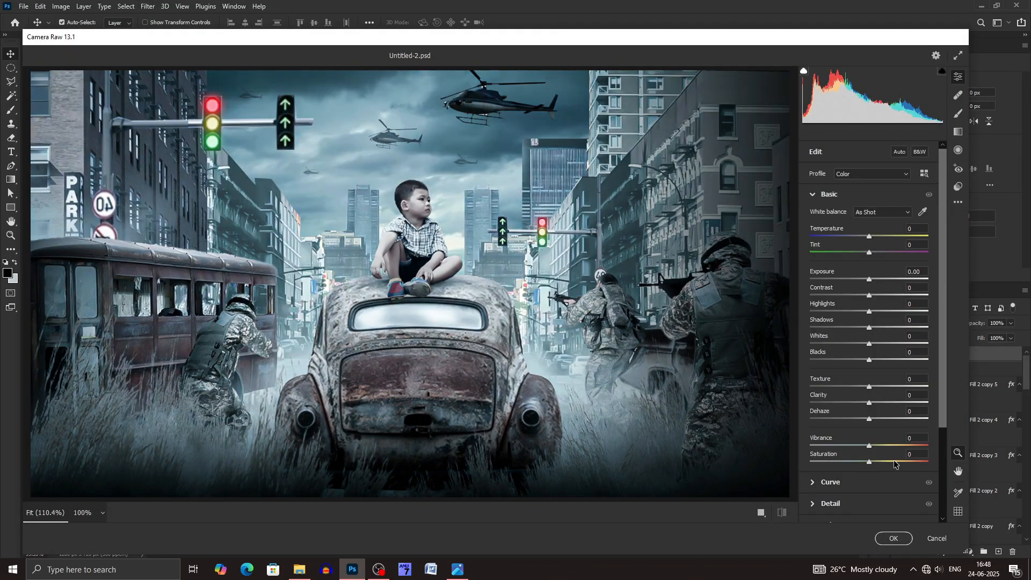
{"action": "left_click_drag", "start_coordinate": [894, 462], "coordinate": [900, 462]}
{"action": "left_click", "coordinate": [882, 445]}
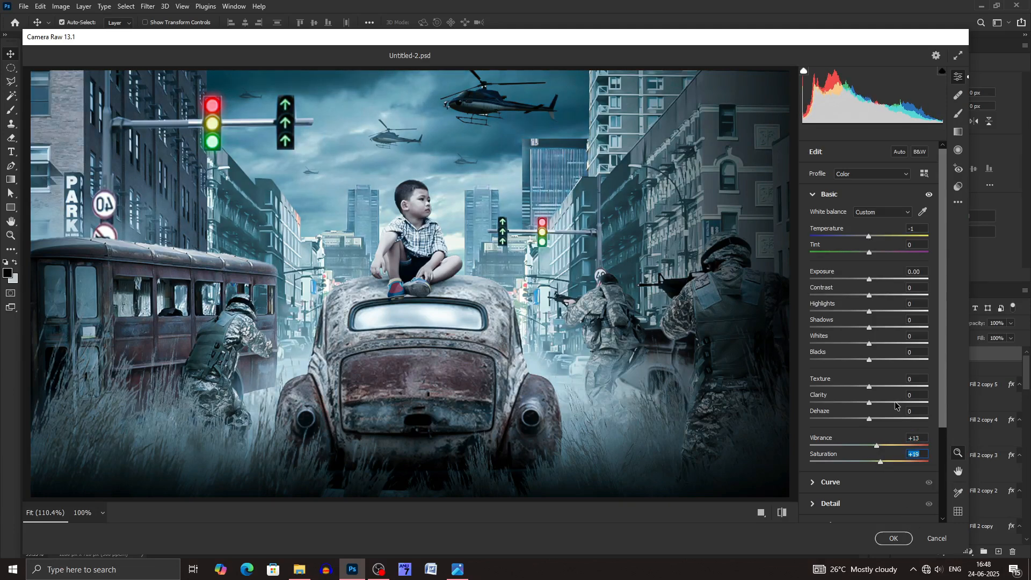
Step: Add moderate sharpening to the stamped layer in Camera Raw's Detail settings and apply the filter
{"action": "left_click", "coordinate": [829, 194]}
{"action": "left_click", "coordinate": [836, 239]}
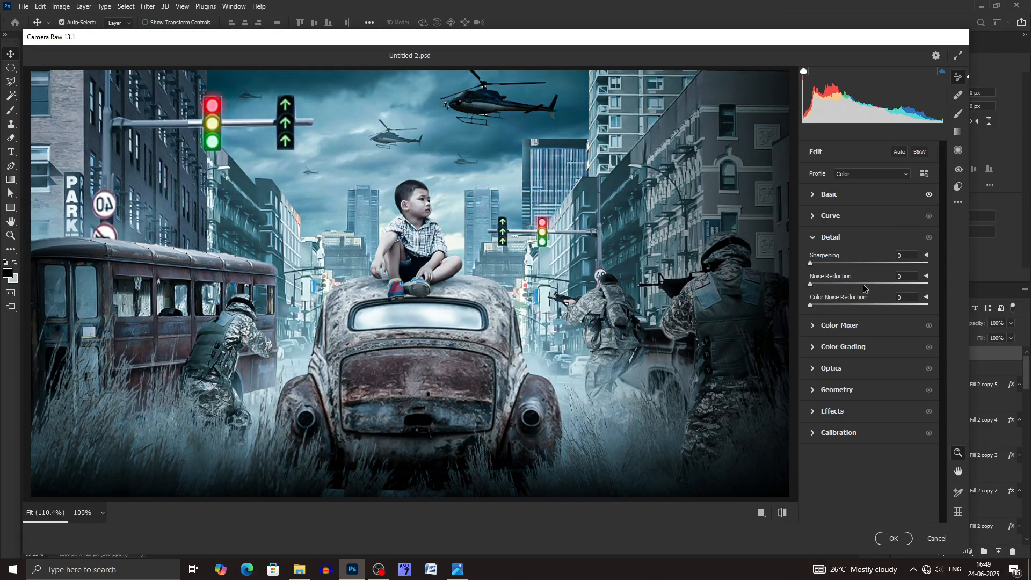
{"action": "left_click_drag", "start_coordinate": [846, 264], "coordinate": [835, 264]}
{"action": "left_click", "coordinate": [891, 539]}
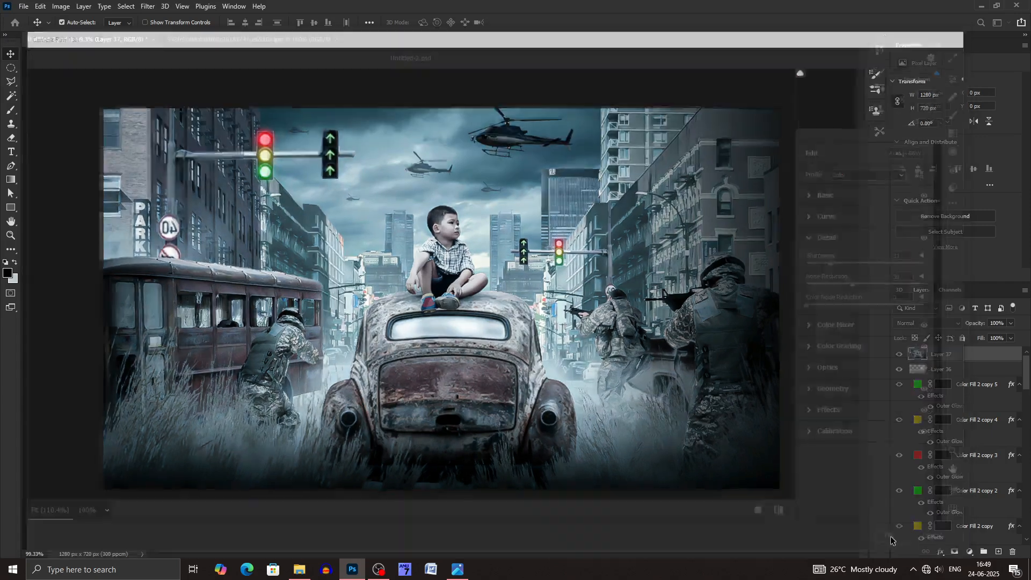